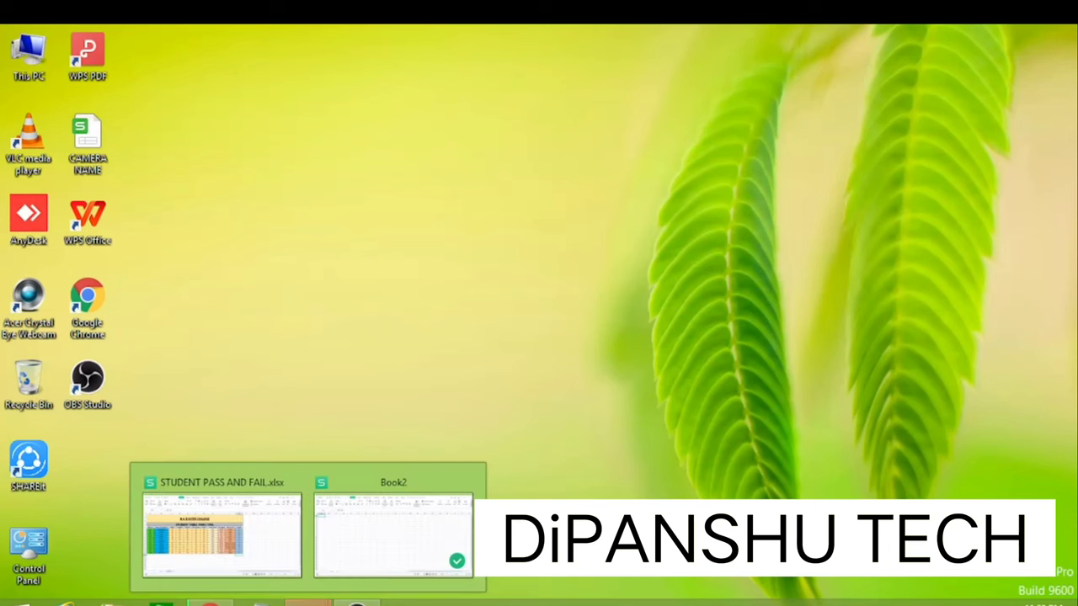
- Bring up the STUDENT PASS AND FAIL.xlsx window in WPS and switch to the blank Book2 workbook
{"action": "left_click", "coordinate": [256, 556]}
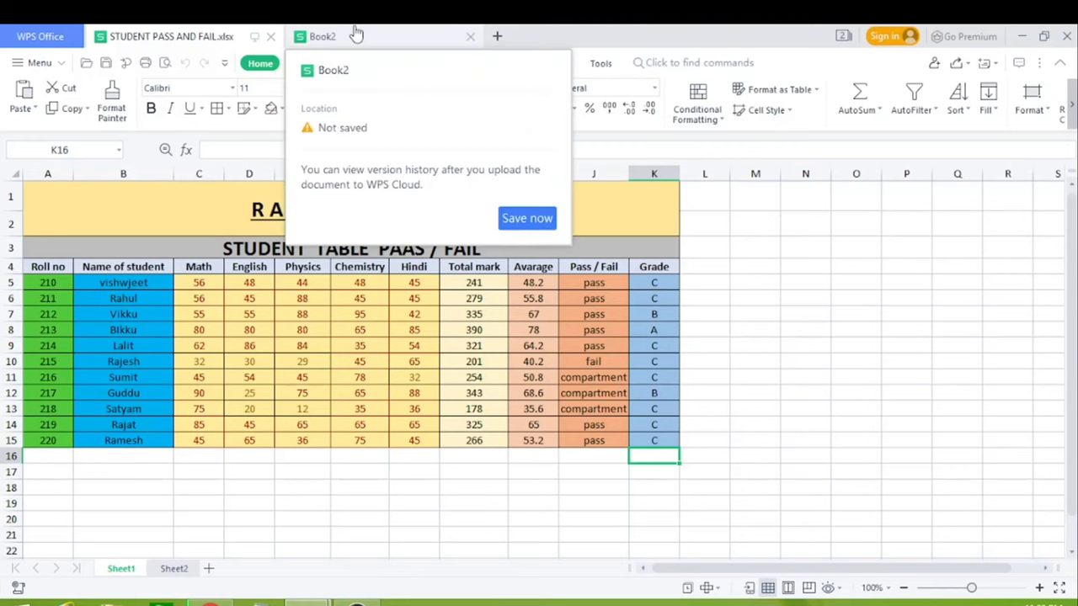
{"action": "left_click", "coordinate": [357, 32]}
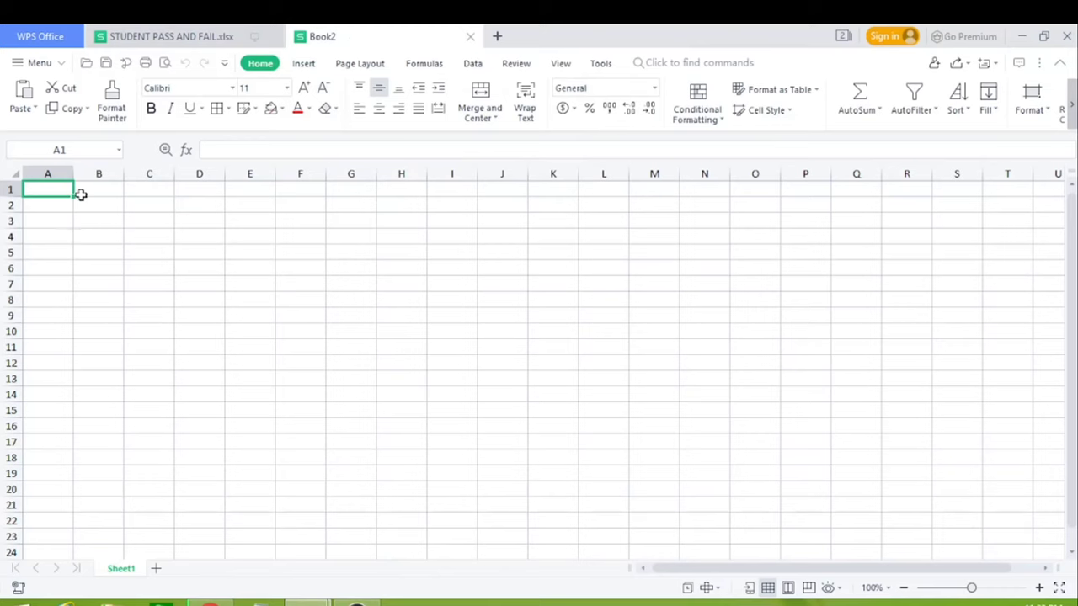
- Merge and centre A1:K2 and enter the title 'DS COLLAGE' at font size 24
{"action": "mouse_move", "coordinate": [55, 211]}
{"action": "left_mouse_down"}
{"action": "mouse_move", "coordinate": [52, 189]}
{"action": "mouse_move", "coordinate": [345, 216]}
{"action": "left_mouse_up"}
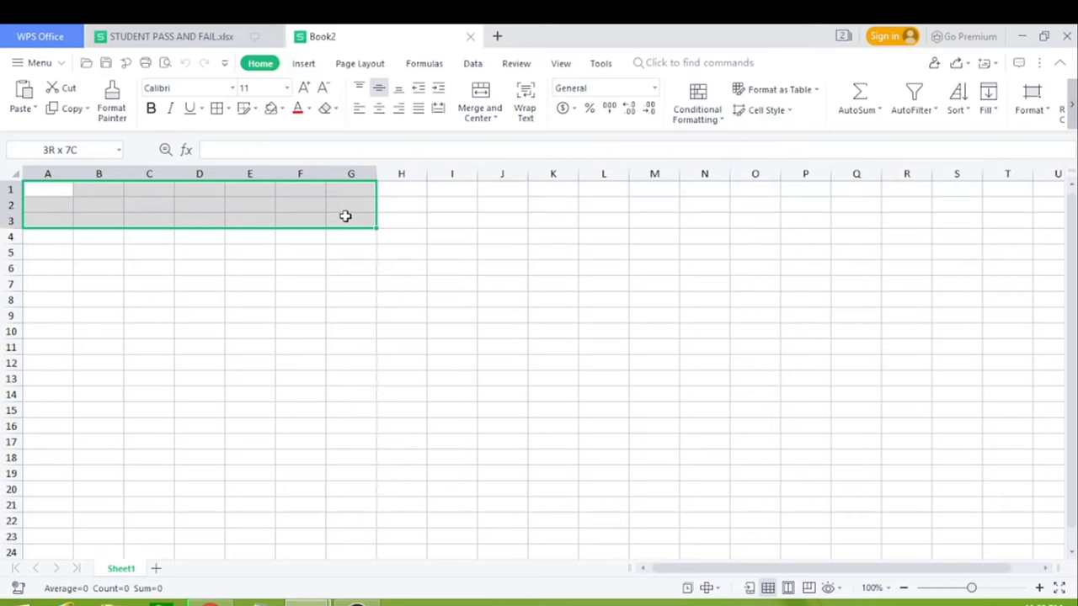
{"action": "left_click_drag", "start_coordinate": [346, 214], "coordinate": [551, 211]}
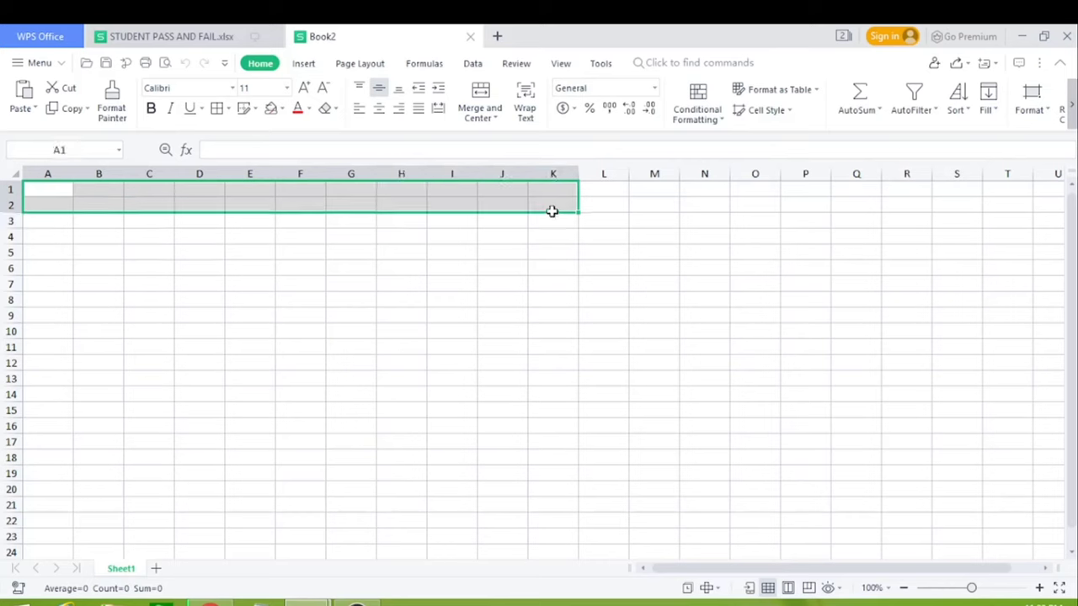
{"action": "left_click", "coordinate": [480, 95]}
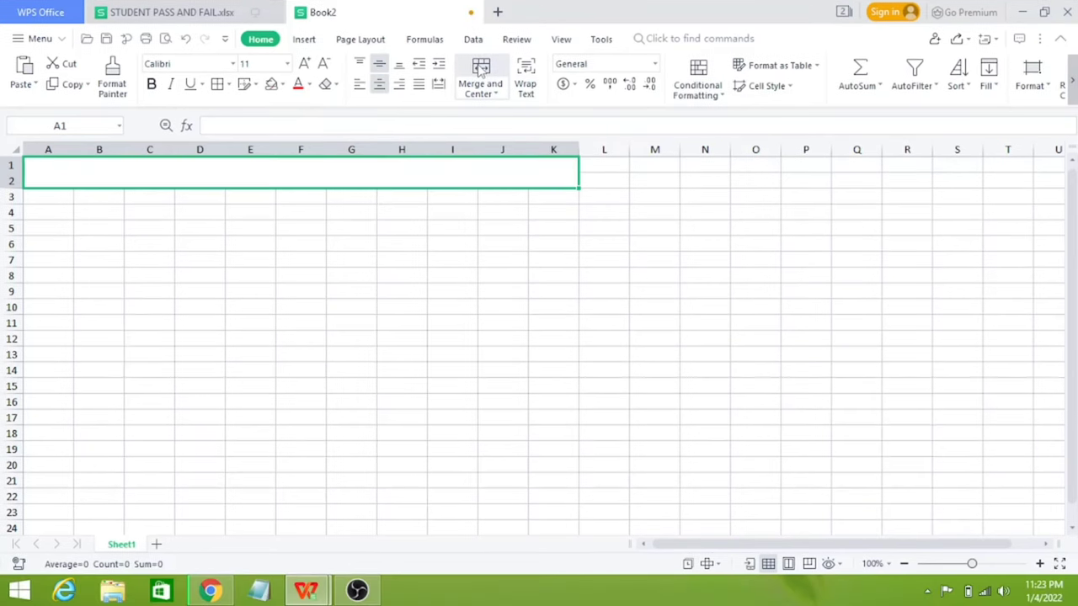
{"action": "left_click", "coordinate": [384, 246]}
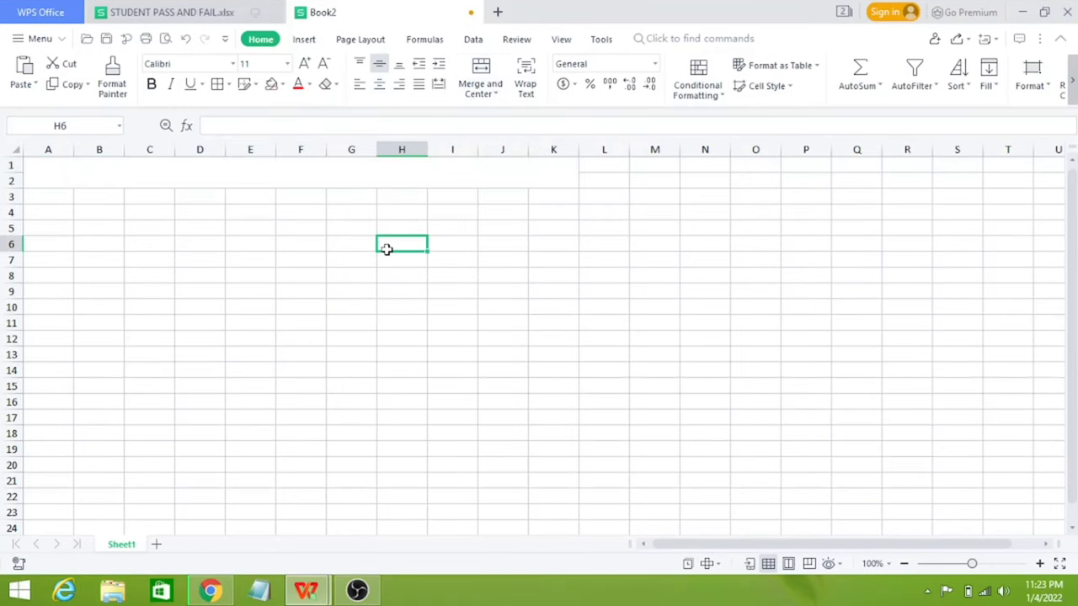
{"action": "left_click", "coordinate": [313, 173]}
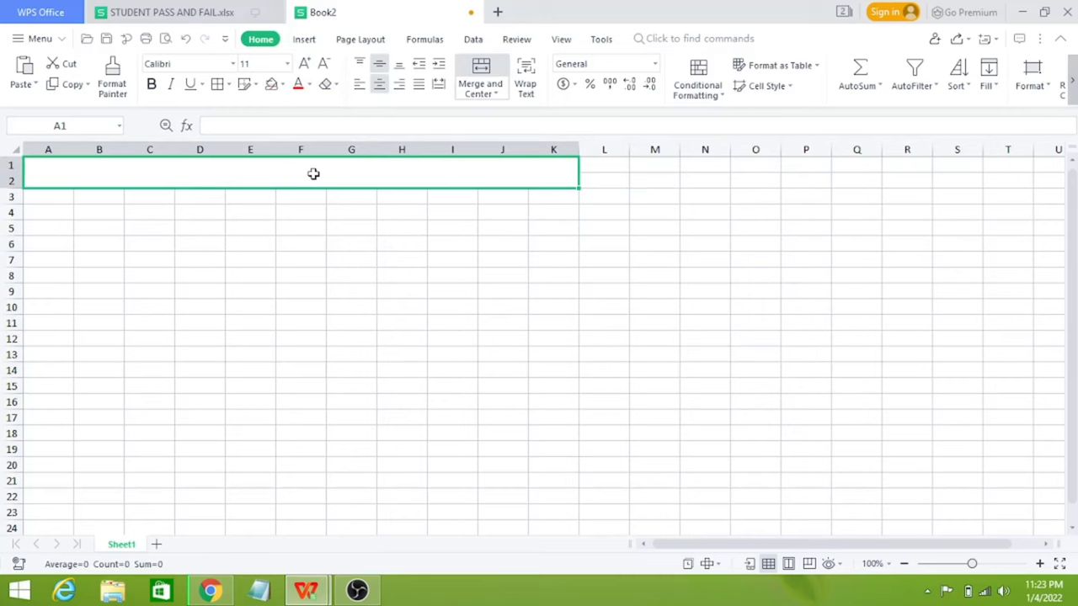
{"action": "type", "text": "DS "}
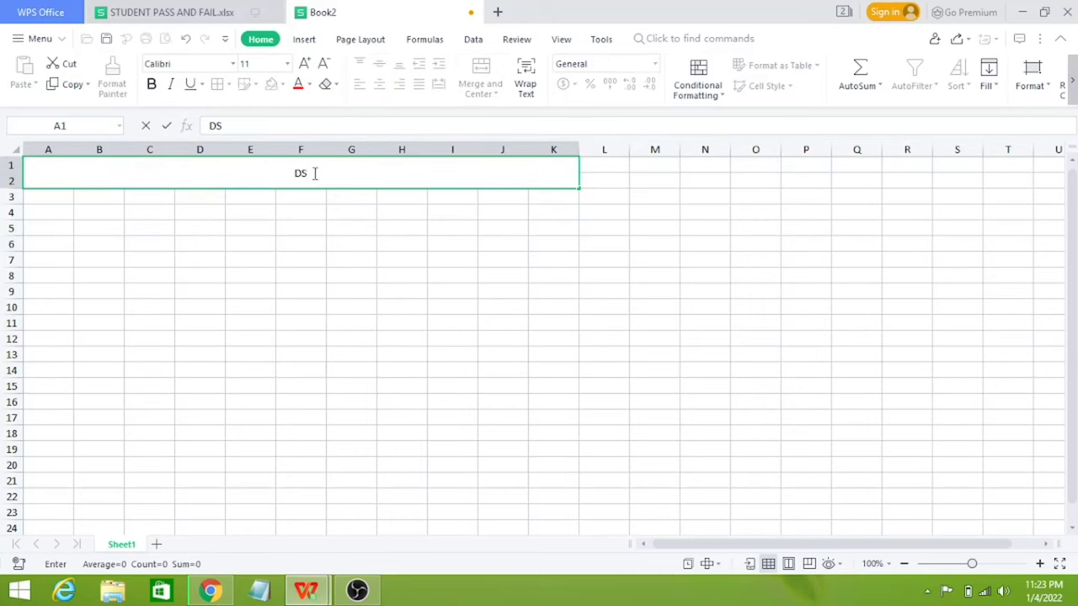
{"action": "type", "text": "COLLAGE"}
{"action": "key", "text": "ctrl+Return"}
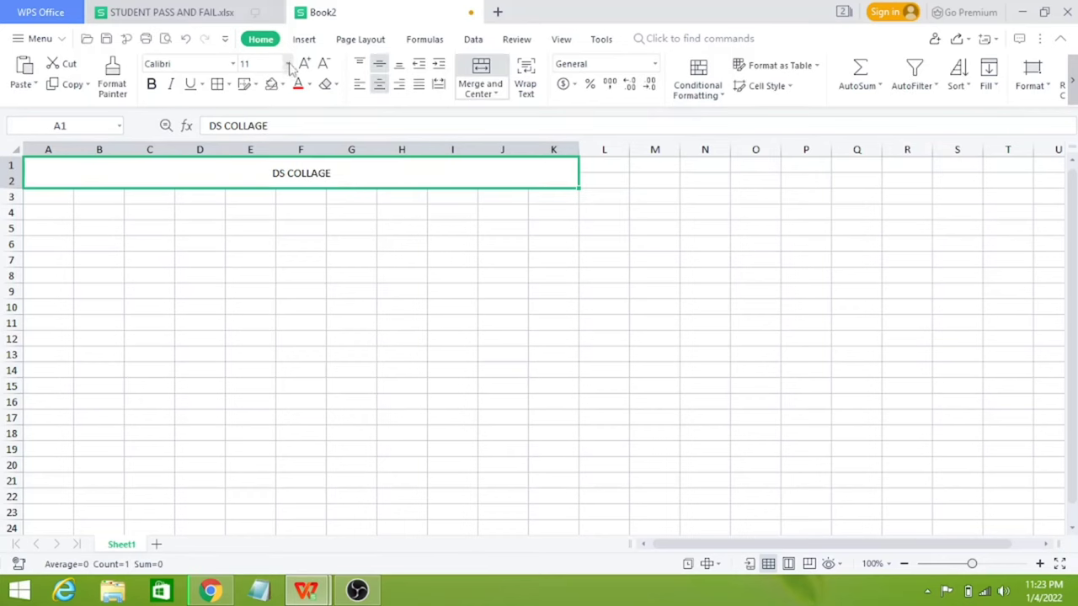
{"action": "left_click", "coordinate": [288, 65]}
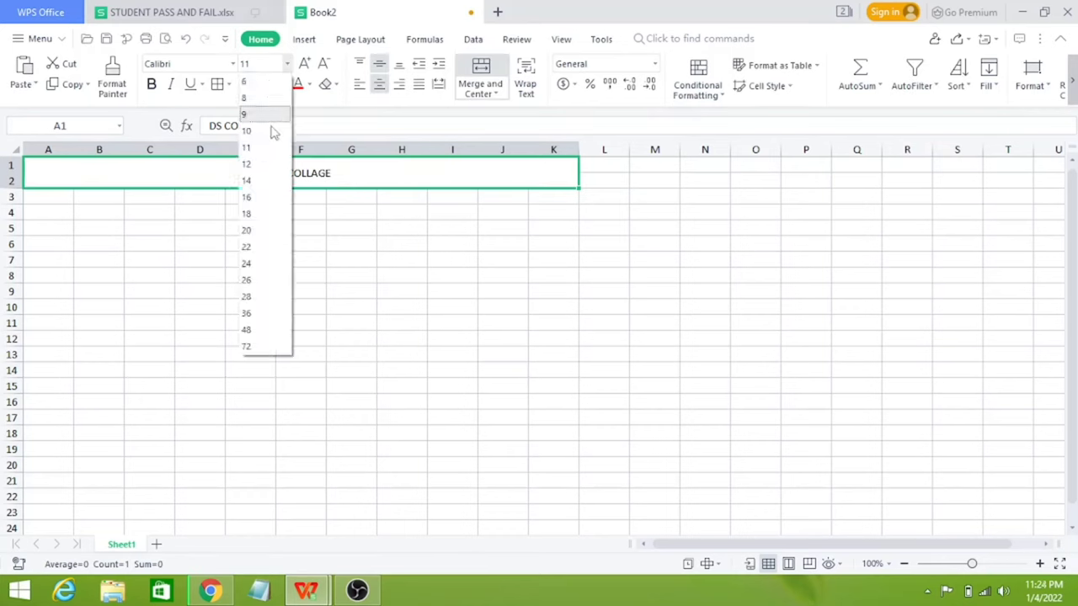
{"action": "left_click", "coordinate": [268, 263]}
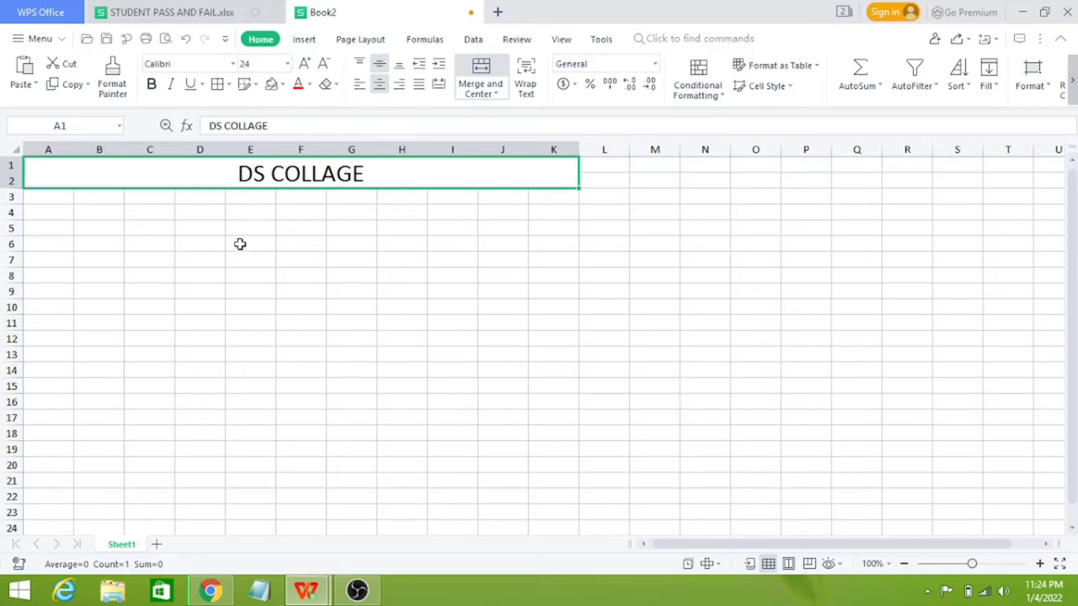
{"action": "left_click", "coordinate": [239, 244]}
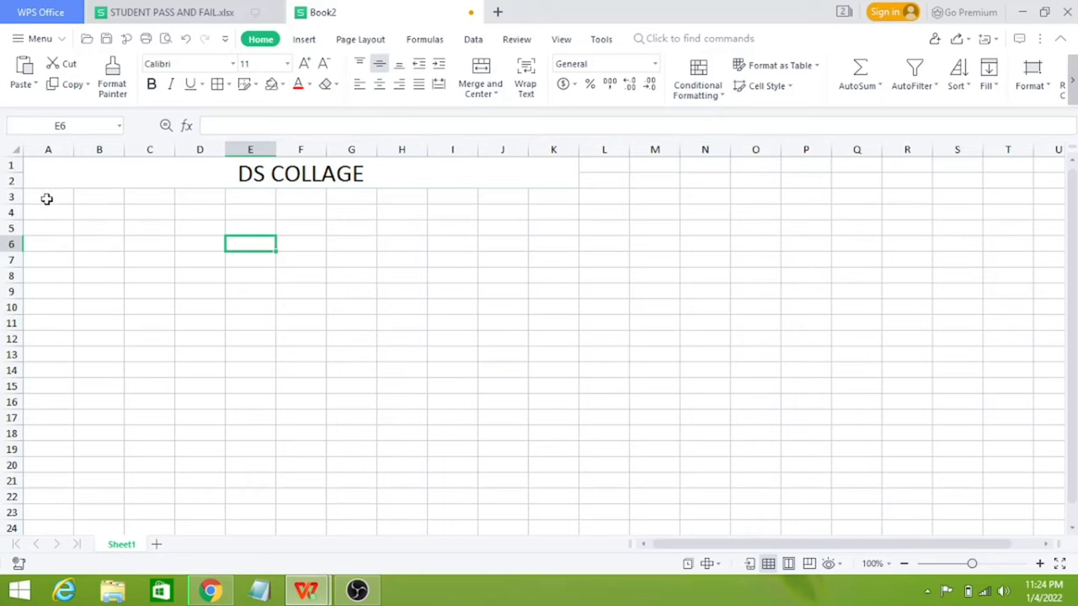
- Merge and centre A3:K4 with the text 'STUDENT PASS / FAIL TABLE' at font size 22
{"action": "mouse_move", "coordinate": [46, 198]}
{"action": "left_mouse_down"}
{"action": "mouse_move", "coordinate": [48, 216]}
{"action": "mouse_move", "coordinate": [264, 210]}
{"action": "left_mouse_up"}
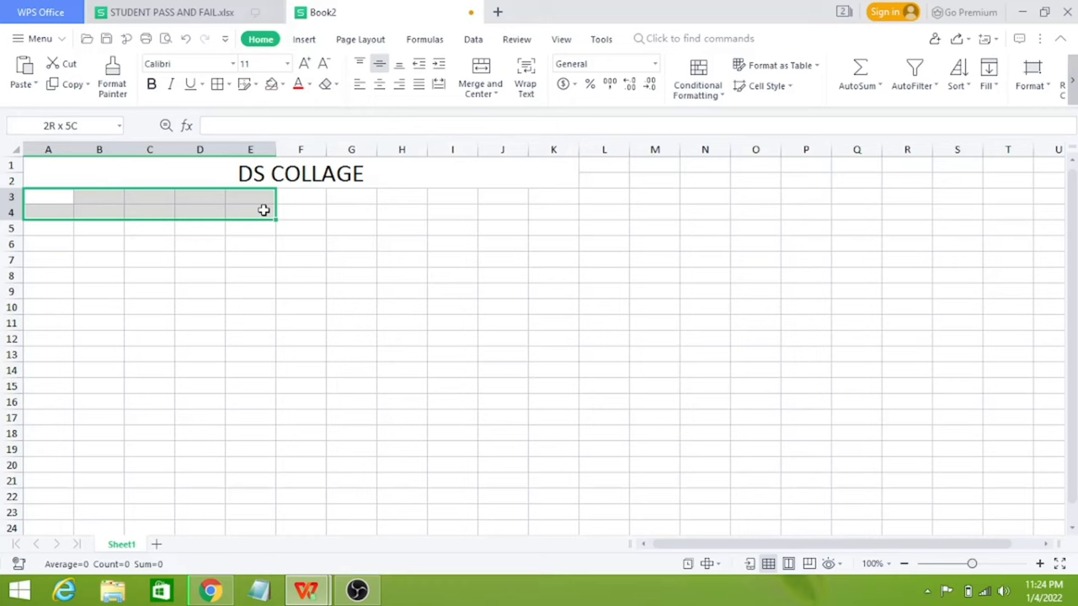
{"action": "left_click_drag", "start_coordinate": [263, 210], "coordinate": [539, 205]}
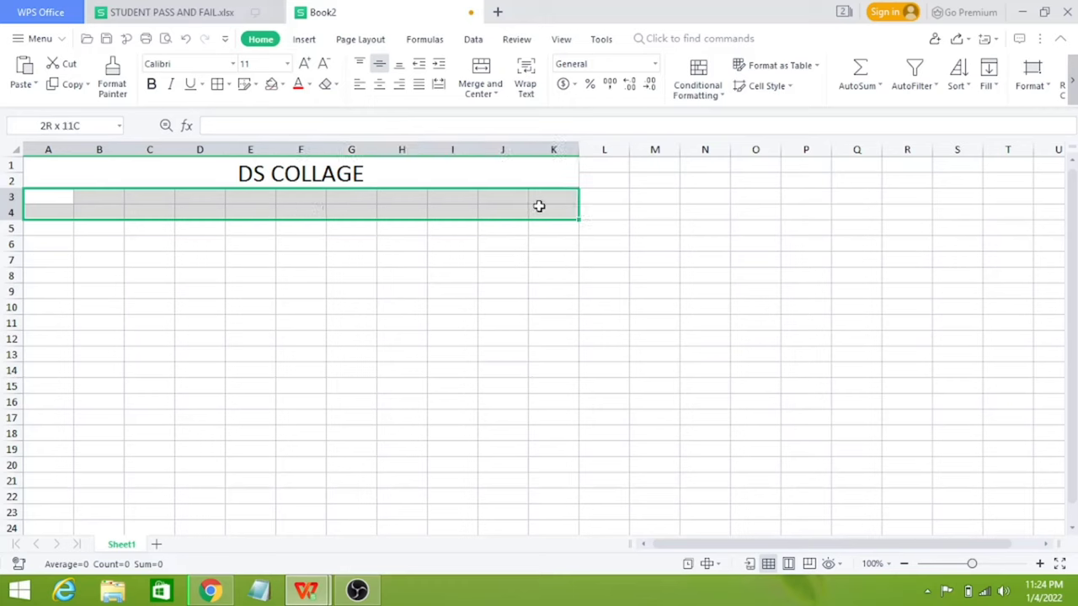
{"action": "left_click", "coordinate": [484, 74]}
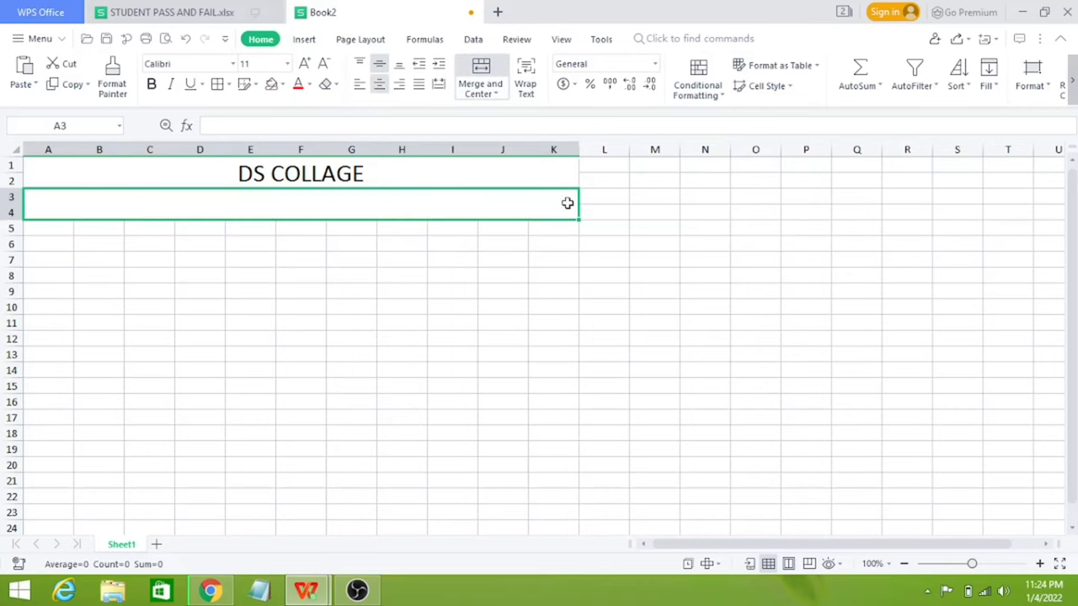
{"action": "left_click", "coordinate": [243, 274]}
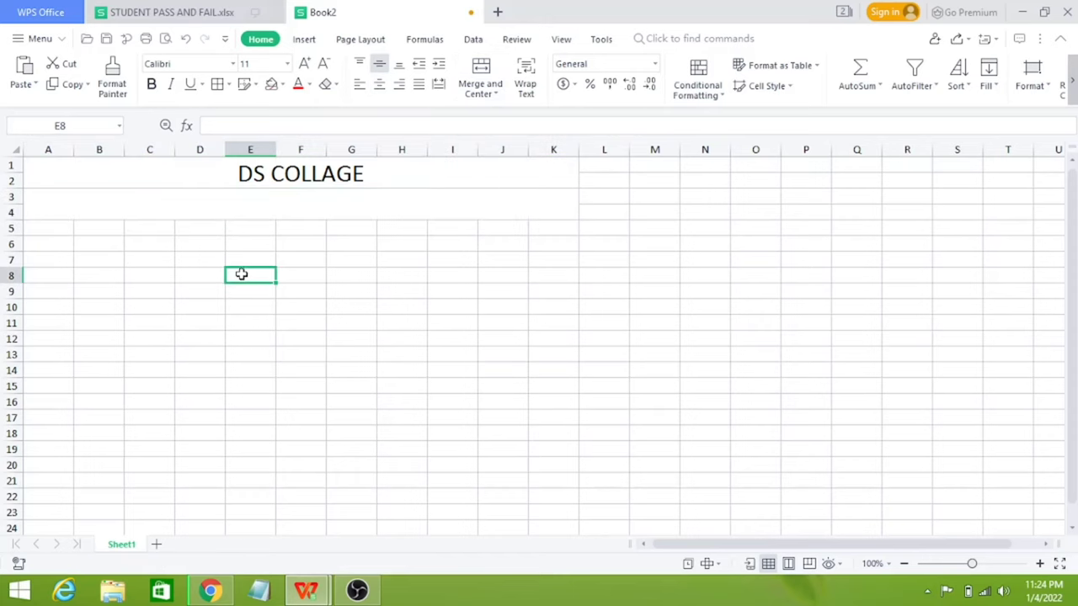
{"action": "left_click", "coordinate": [252, 206]}
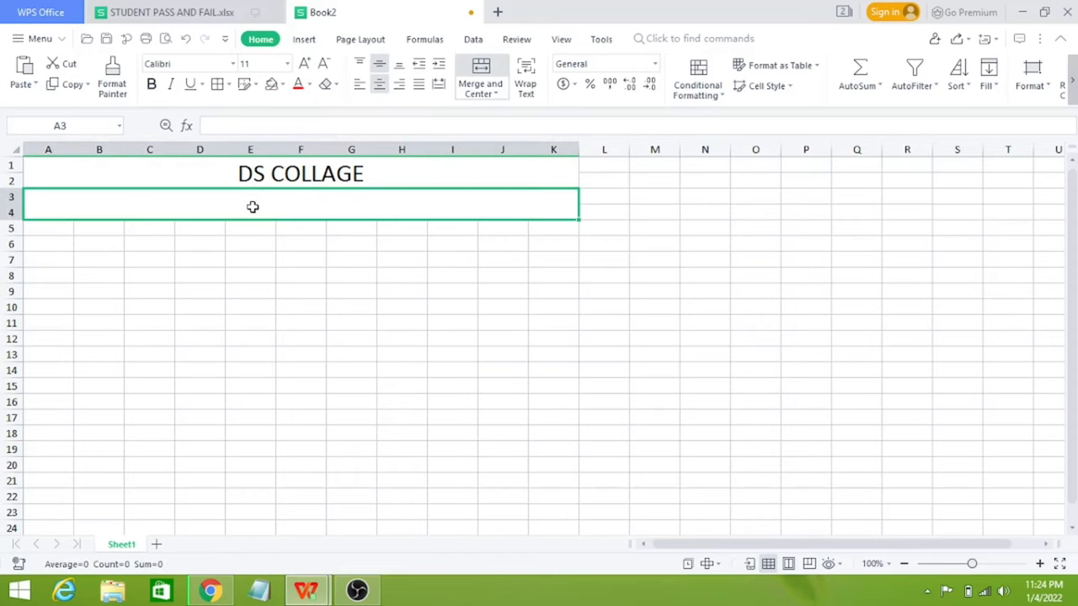
{"action": "type", "text": "STUD"}
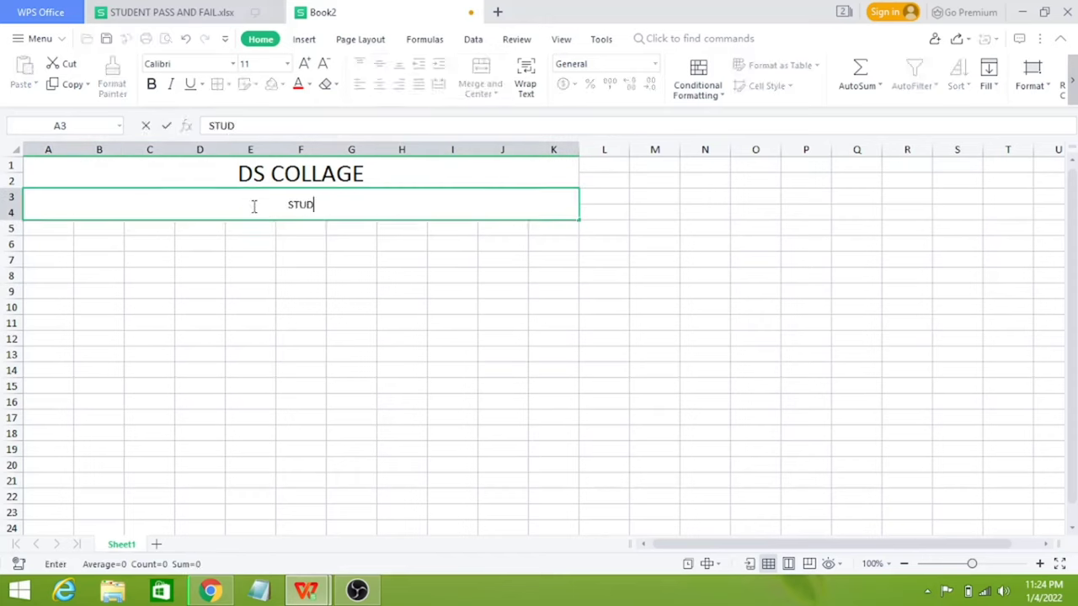
{"action": "type", "text": "ENT"}
{"action": "type", "text": " PASS"}
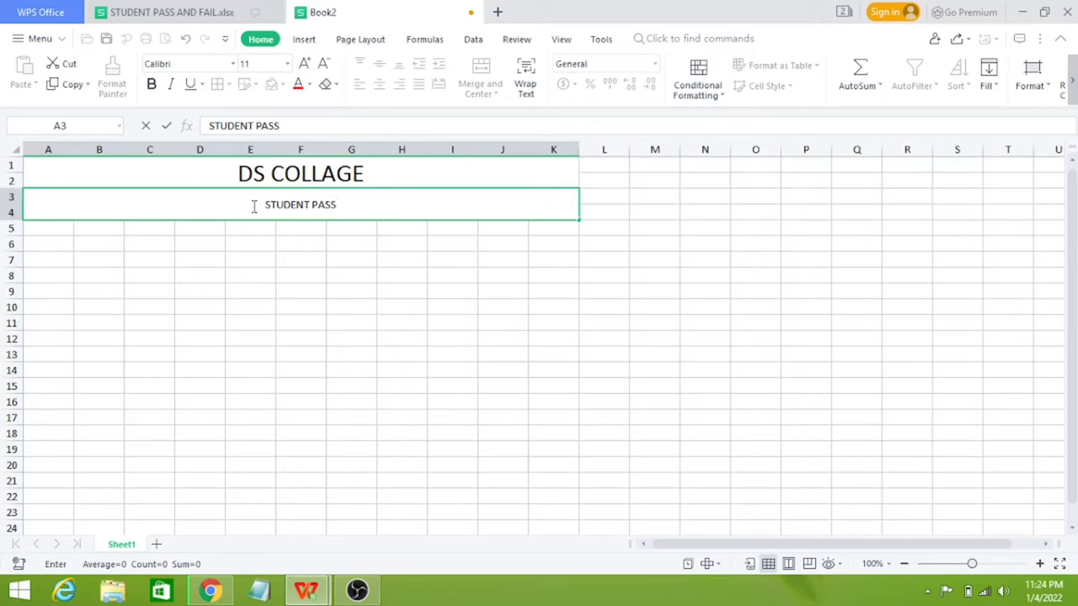
{"action": "type", "text": " /"}
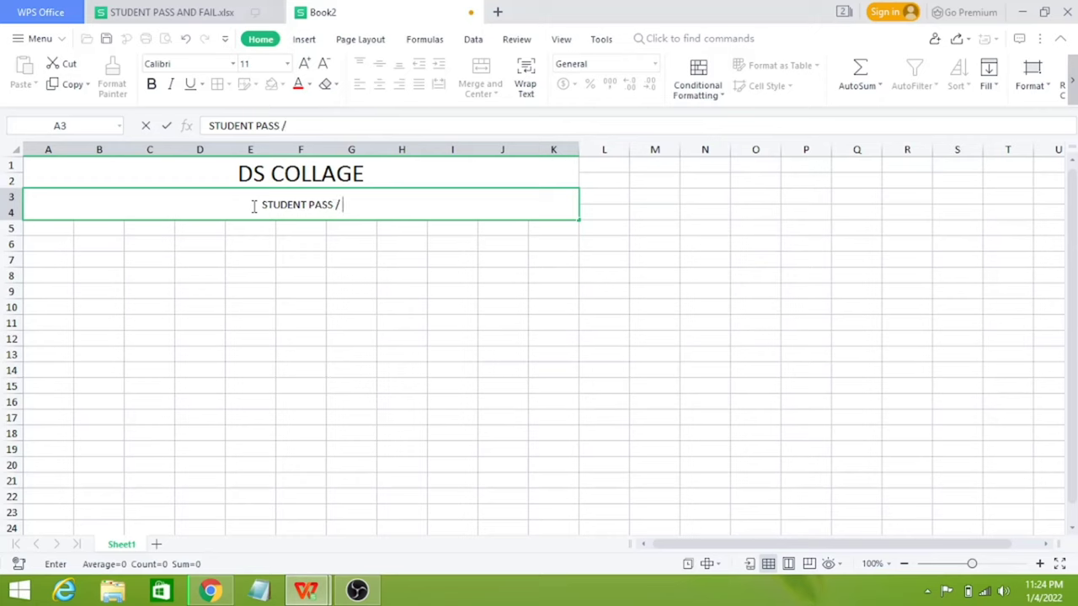
{"action": "type", "text": " FAIL "}
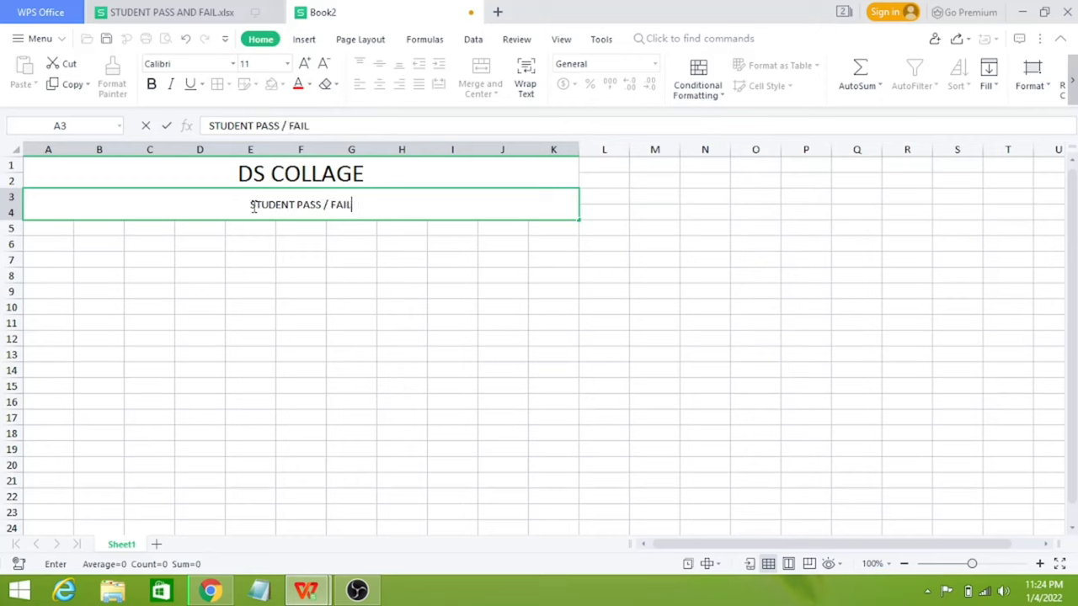
{"action": "type", "text": "TABL"}
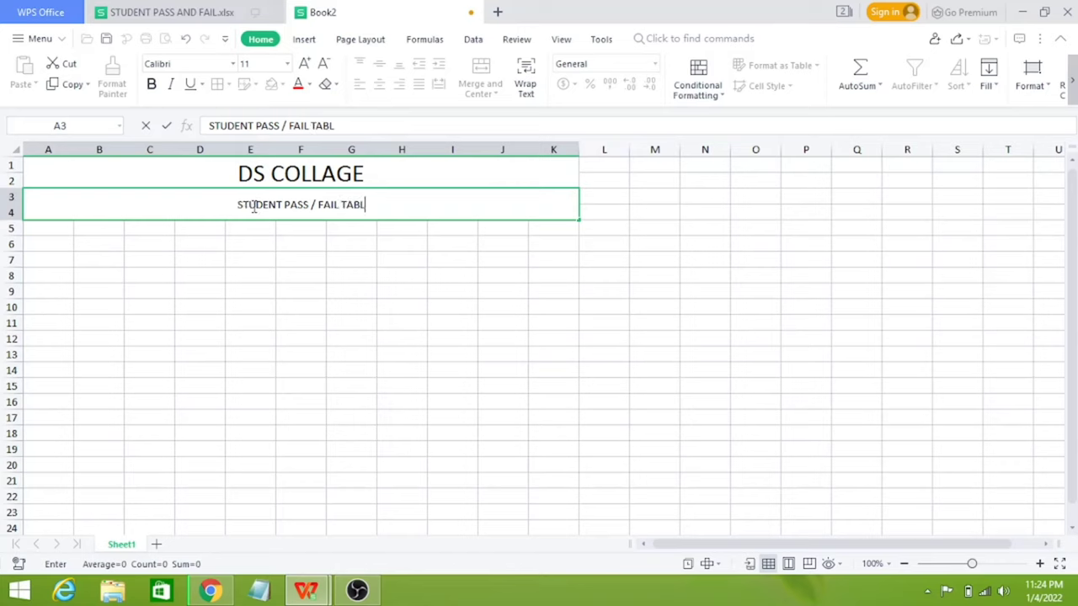
{"action": "type", "text": "E"}
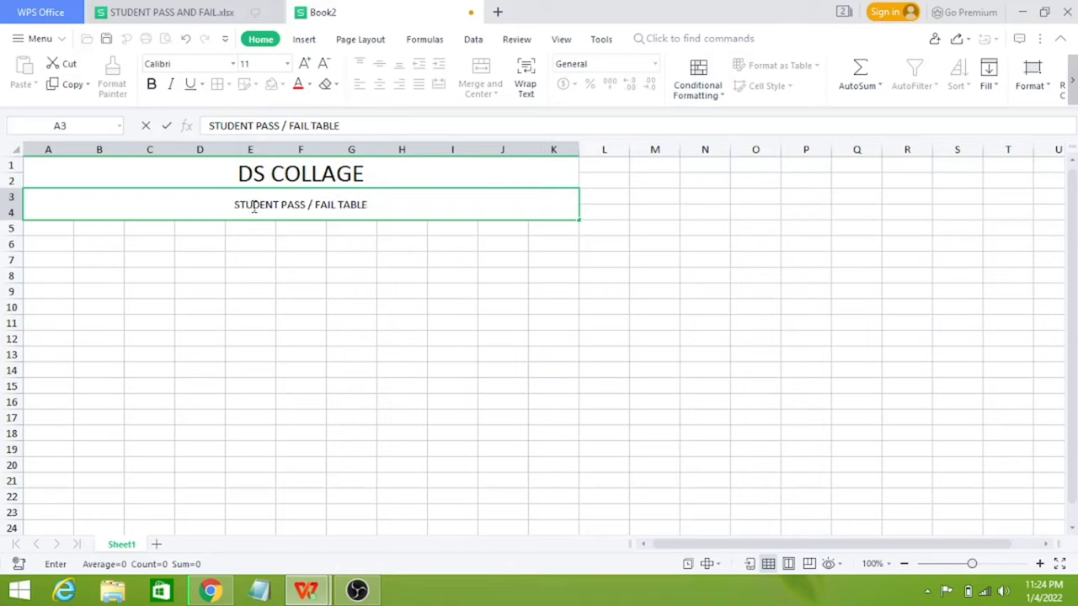
{"action": "left_click", "coordinate": [273, 246]}
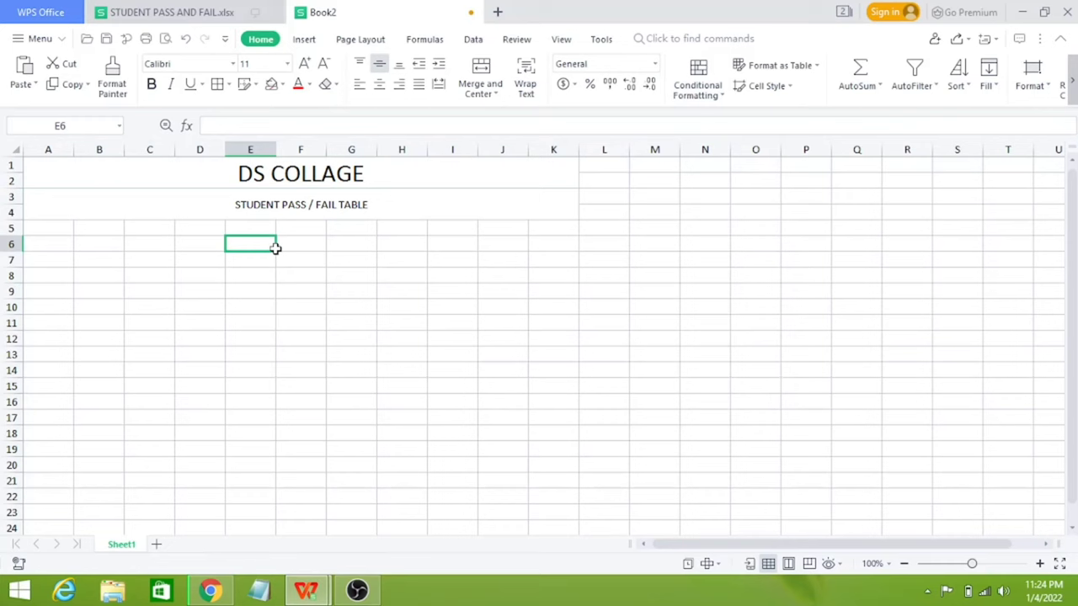
{"action": "left_click", "coordinate": [295, 210]}
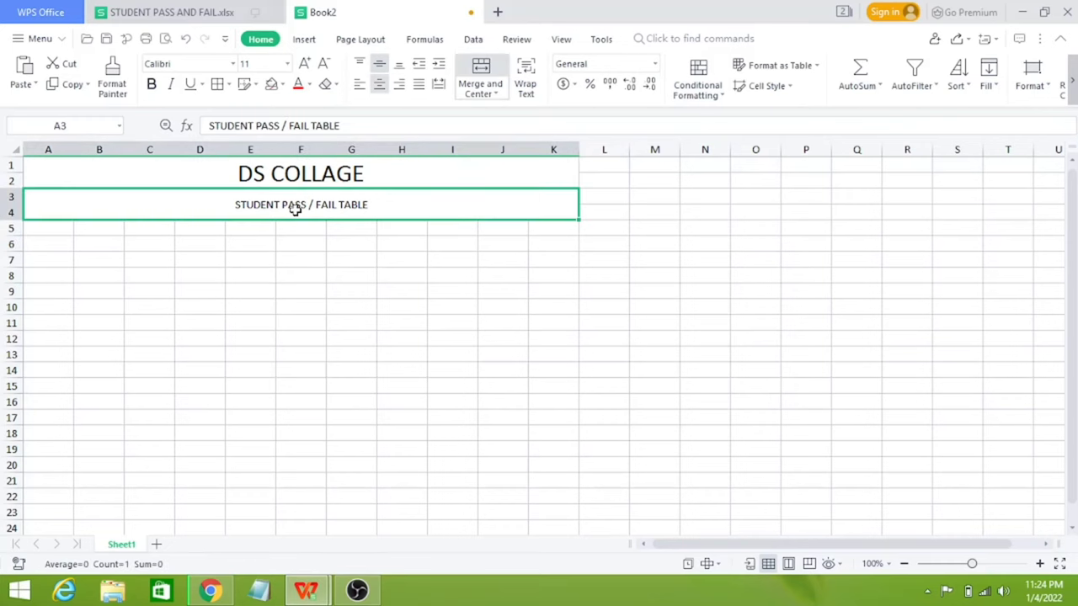
{"action": "left_click", "coordinate": [287, 65]}
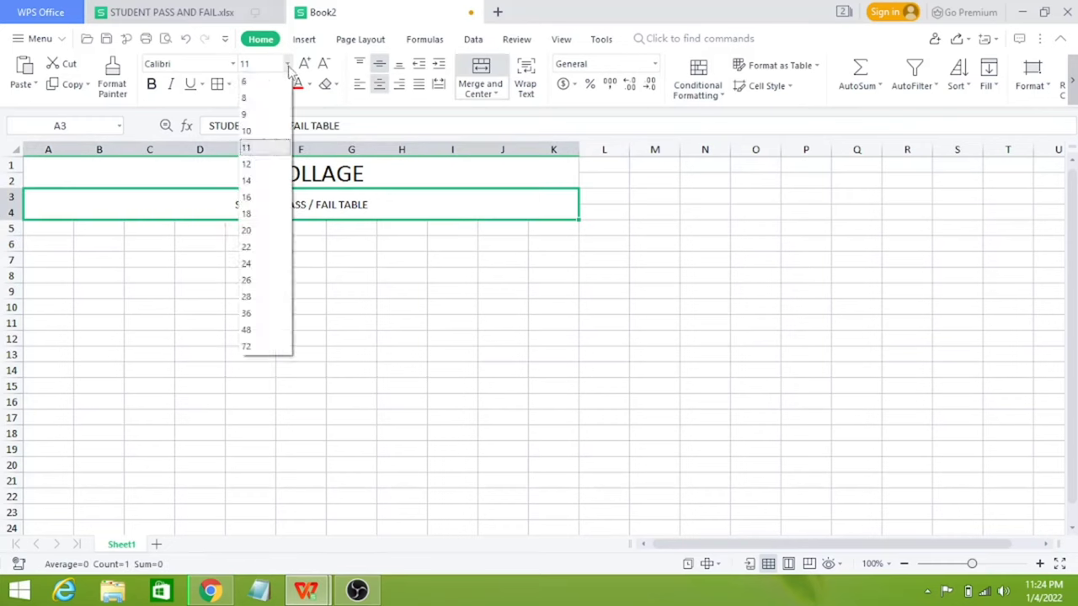
{"action": "left_click", "coordinate": [264, 247]}
{"action": "left_click", "coordinate": [286, 257]}
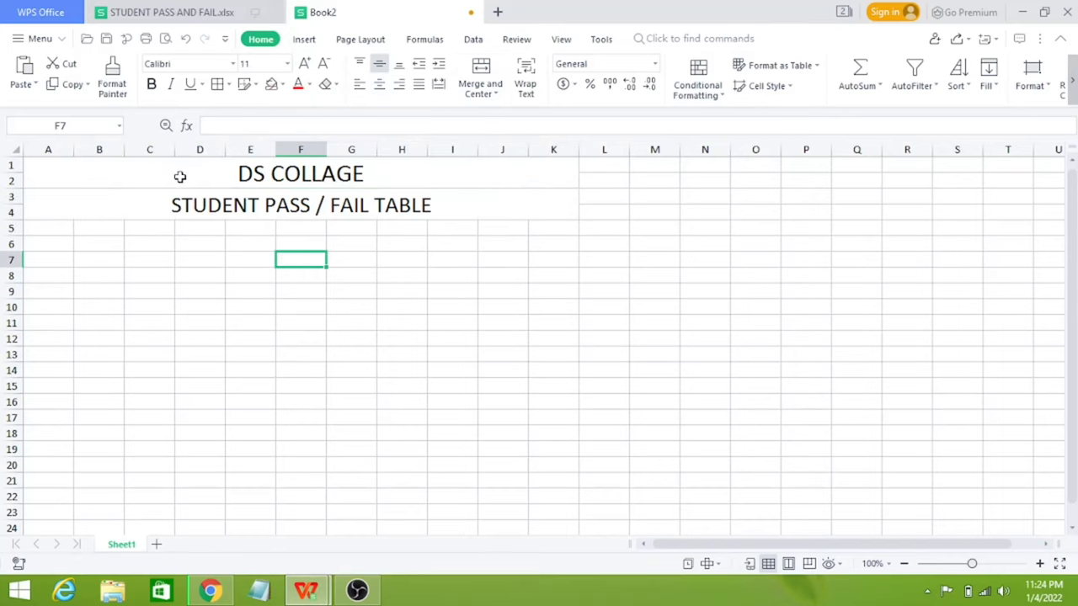
- Bold title rows A1:K4 and give both merged title cells a light grey fill
{"action": "left_click_drag", "start_coordinate": [568, 165], "coordinate": [539, 219]}
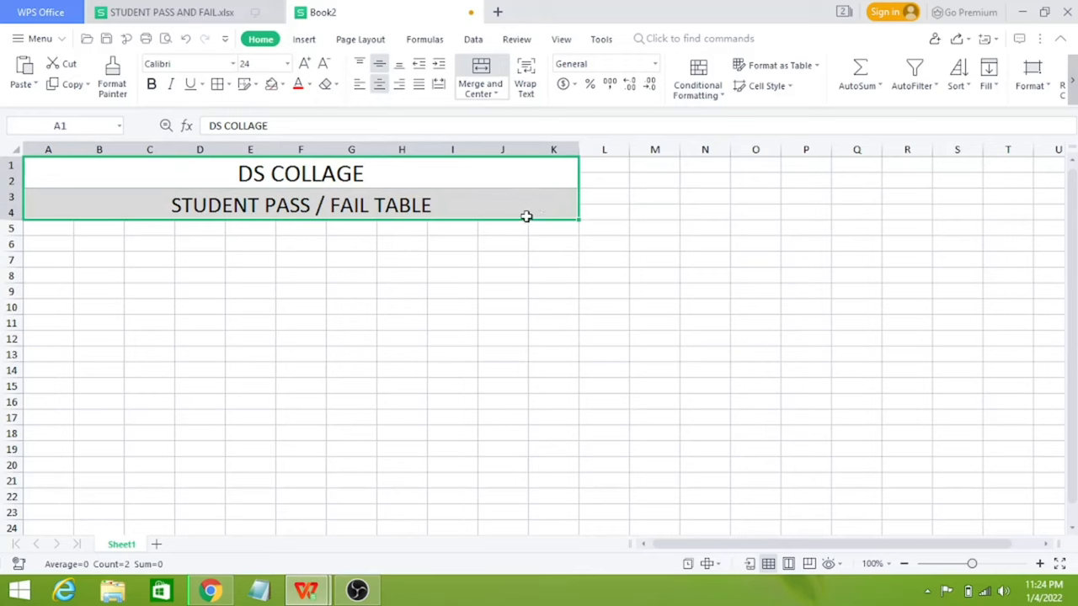
{"action": "left_click", "coordinate": [152, 84]}
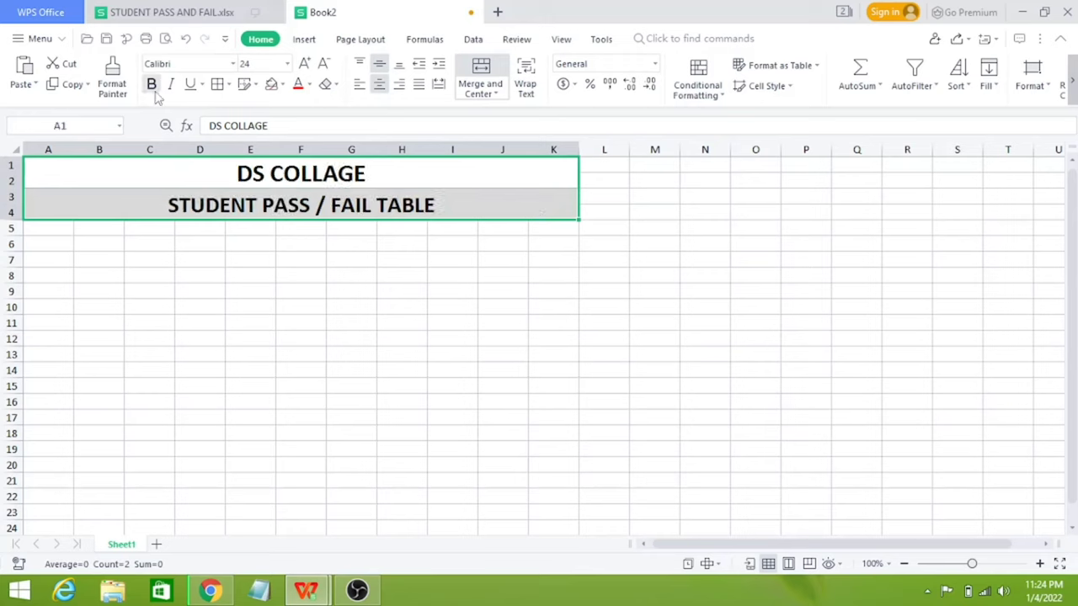
{"action": "left_click", "coordinate": [287, 257]}
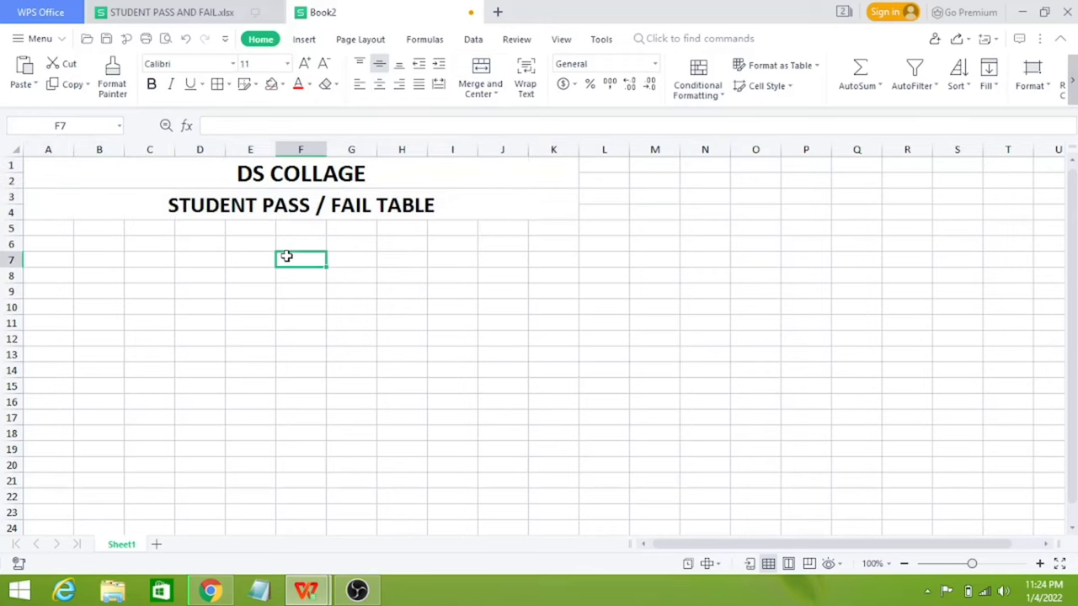
{"action": "left_click", "coordinate": [298, 177]}
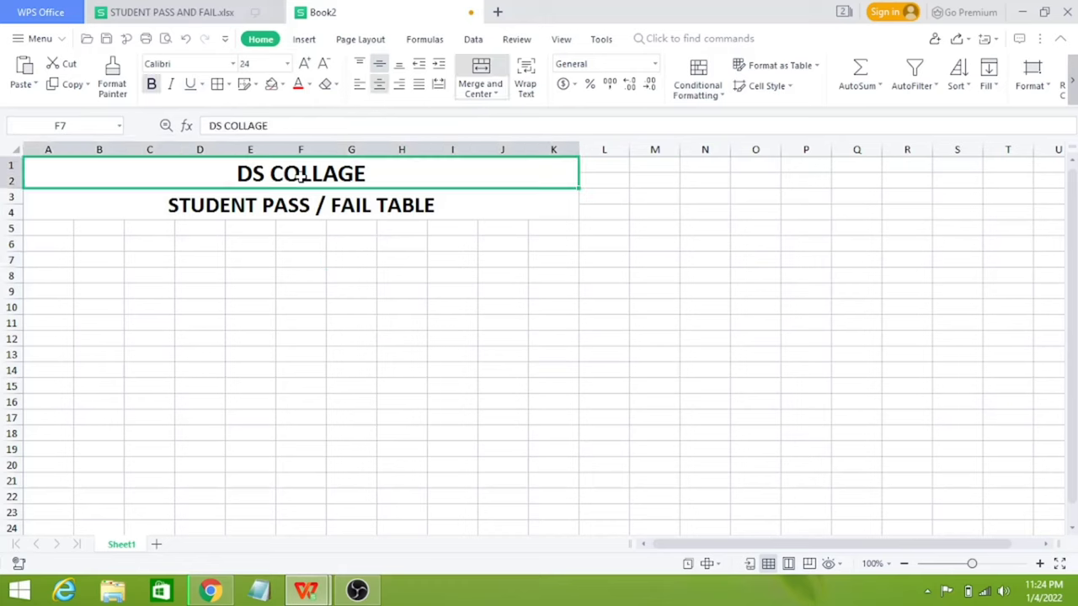
{"action": "left_click", "coordinate": [282, 85]}
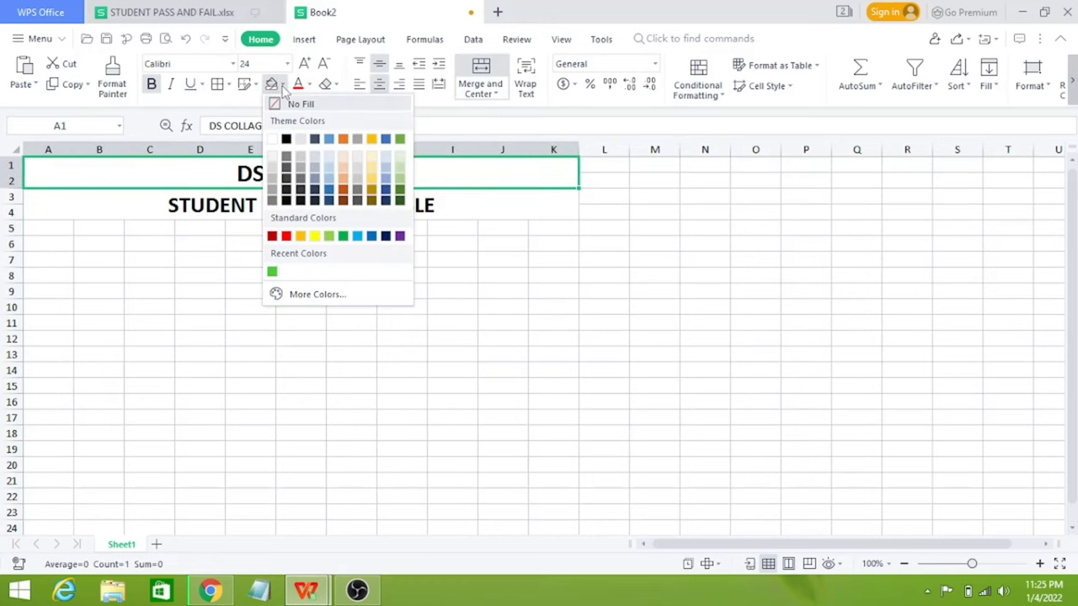
{"action": "left_click", "coordinate": [358, 173]}
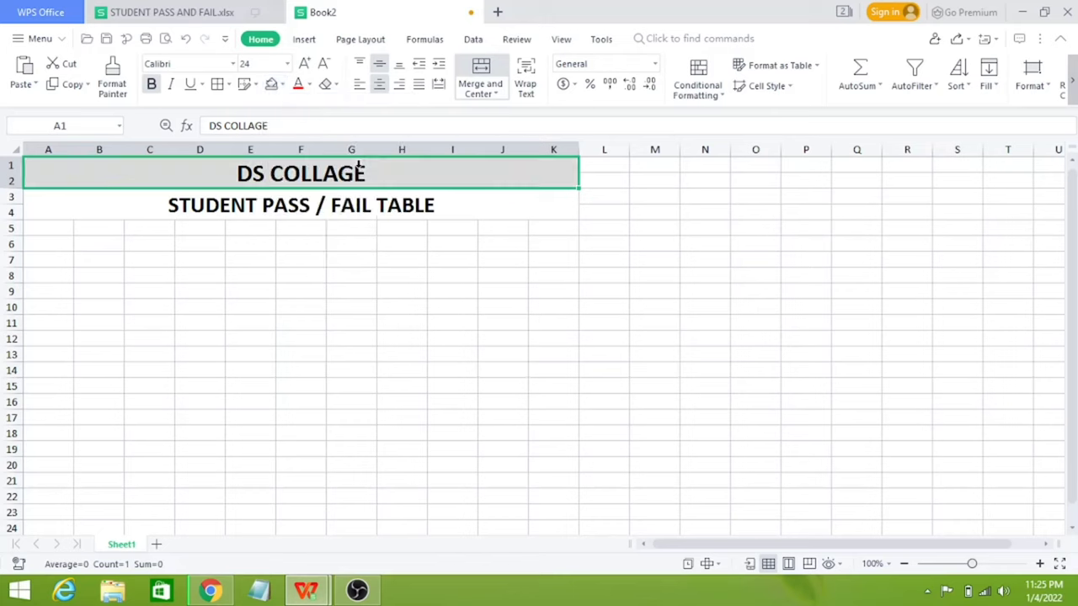
{"action": "left_click", "coordinate": [310, 216]}
{"action": "left_click", "coordinate": [284, 84]}
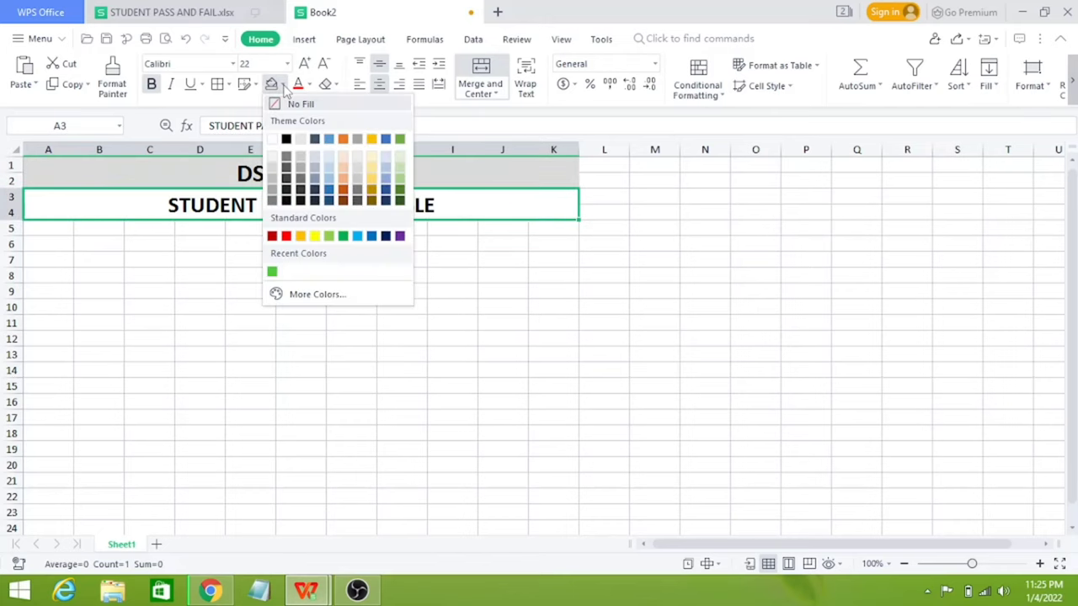
{"action": "left_click", "coordinate": [356, 162]}
{"action": "left_click", "coordinate": [351, 278]}
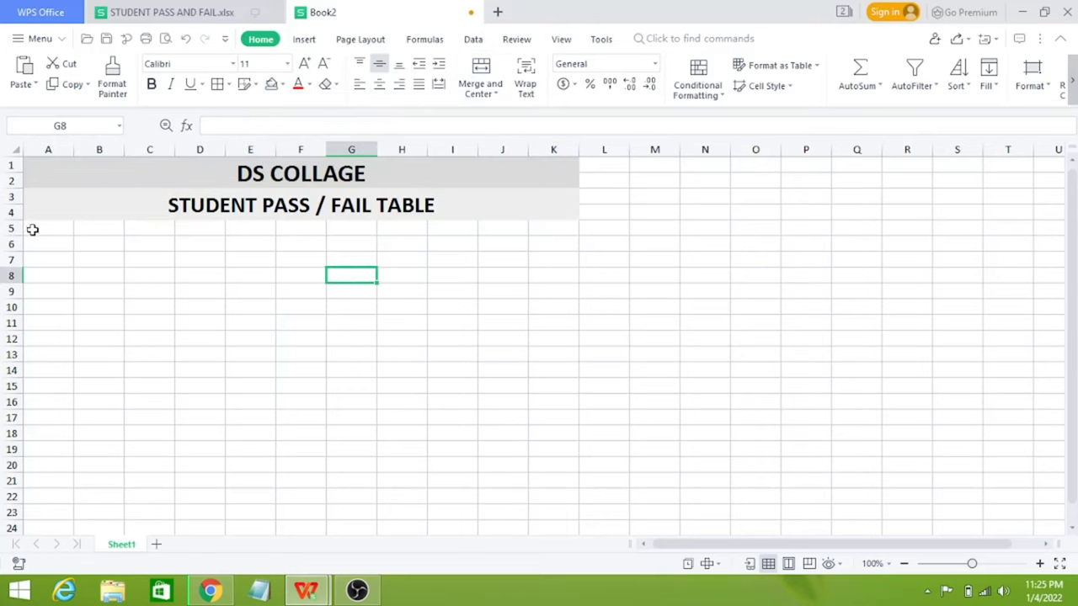
- Bold row 5 and enter ROLL NO and STUDENT OF NAME headers, widening column B
{"action": "left_click_drag", "start_coordinate": [32, 229], "coordinate": [539, 229]}
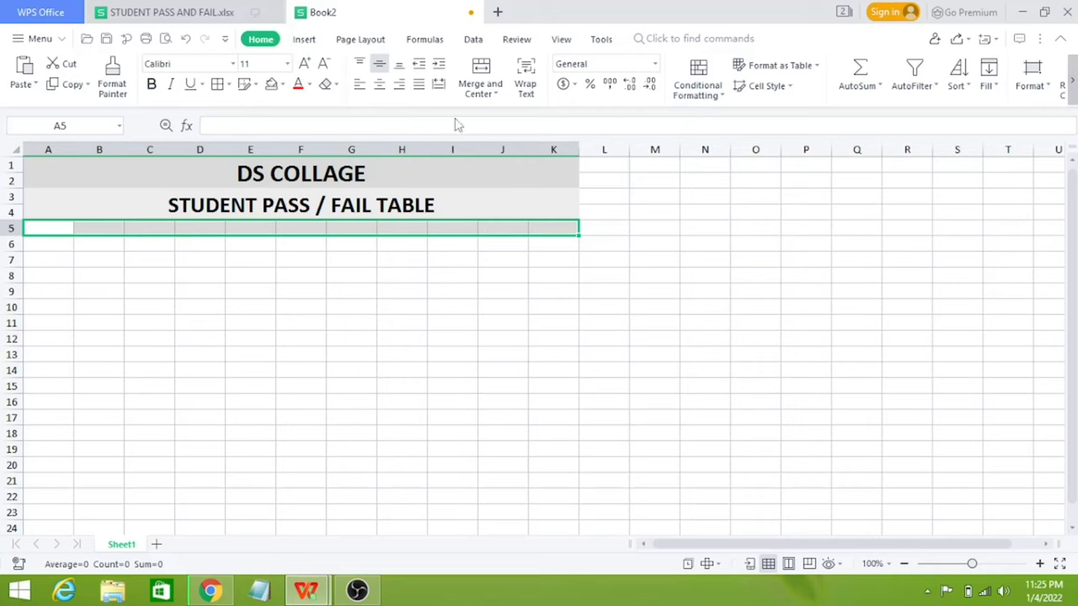
{"action": "left_click", "coordinate": [152, 85]}
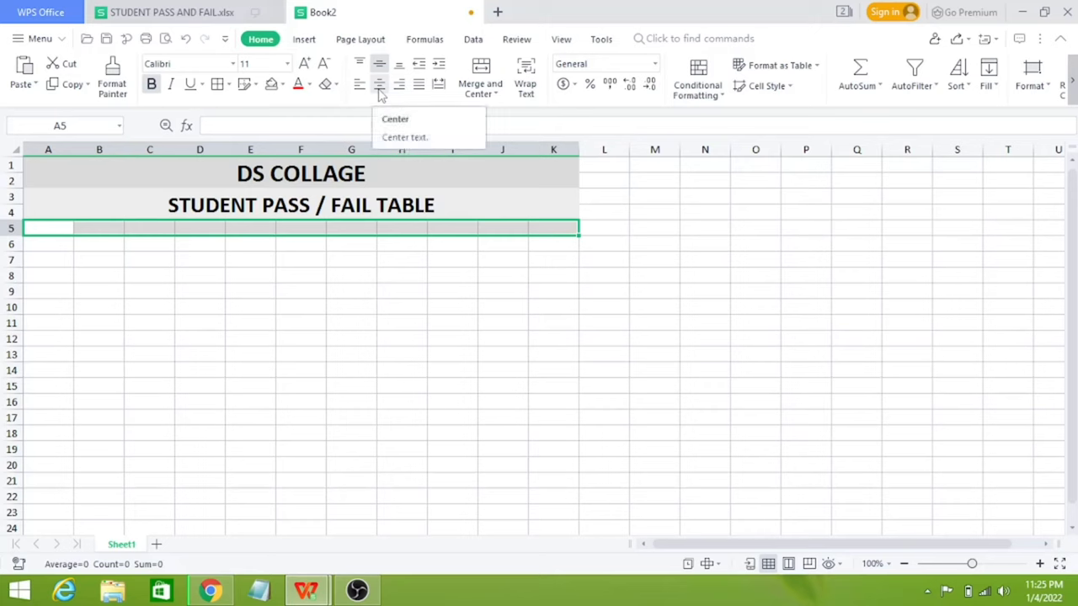
{"action": "left_click", "coordinate": [338, 371]}
{"action": "left_click", "coordinate": [47, 228]}
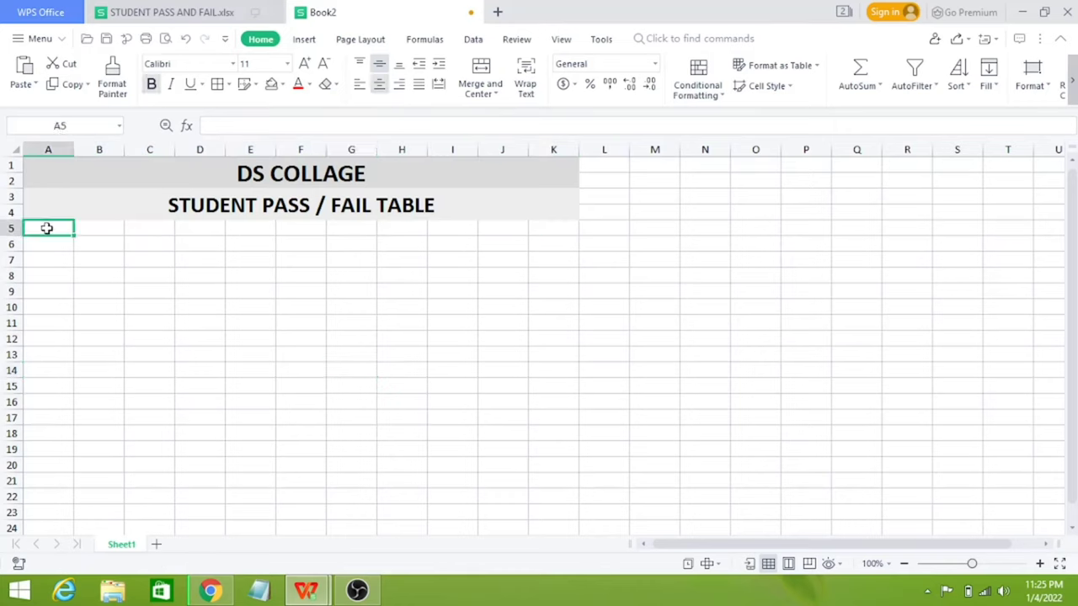
{"action": "type", "text": "ROLL"}
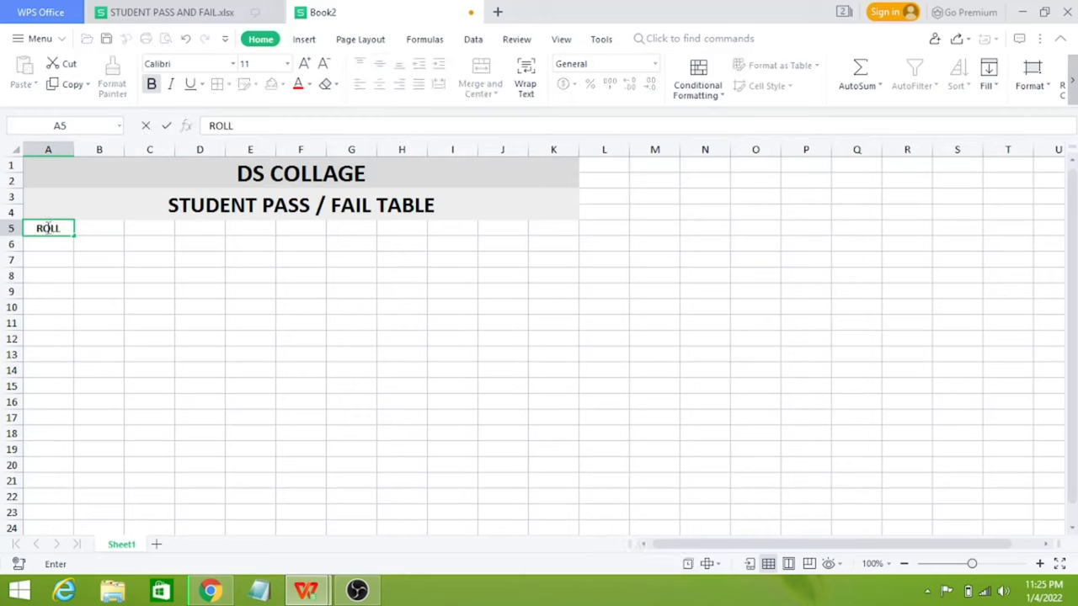
{"action": "type", "text": " NO"}
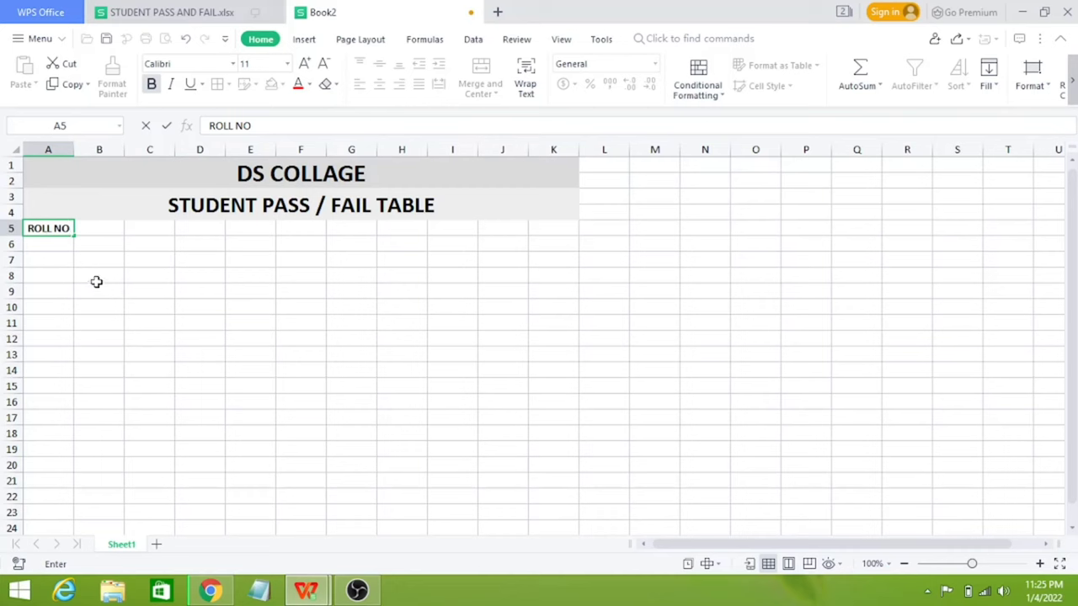
{"action": "left_click", "coordinate": [101, 228]}
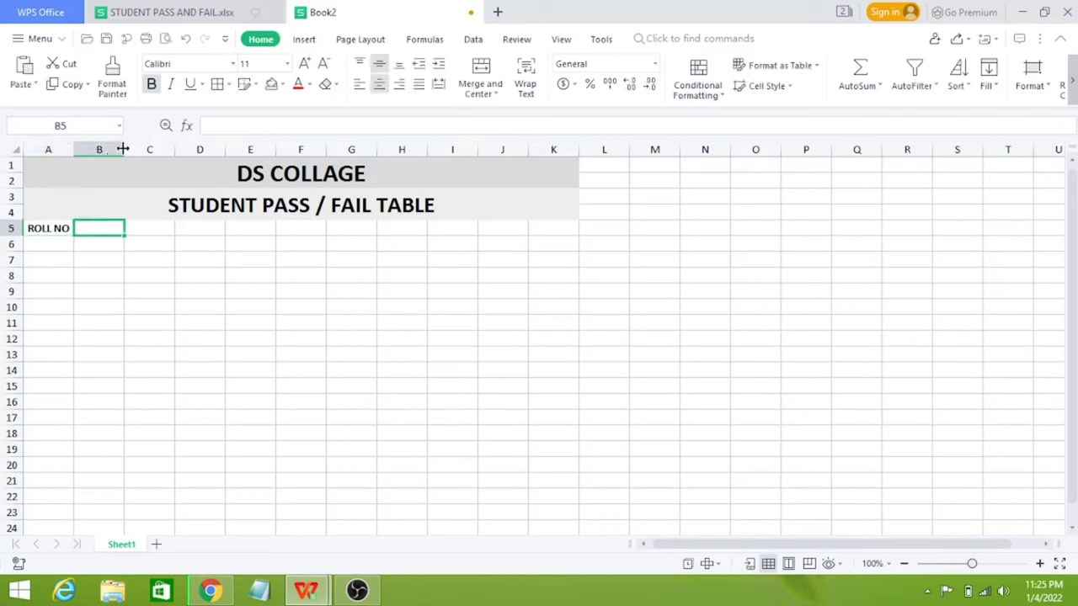
{"action": "left_click_drag", "start_coordinate": [124, 147], "coordinate": [167, 146]}
{"action": "left_click", "coordinate": [125, 263]}
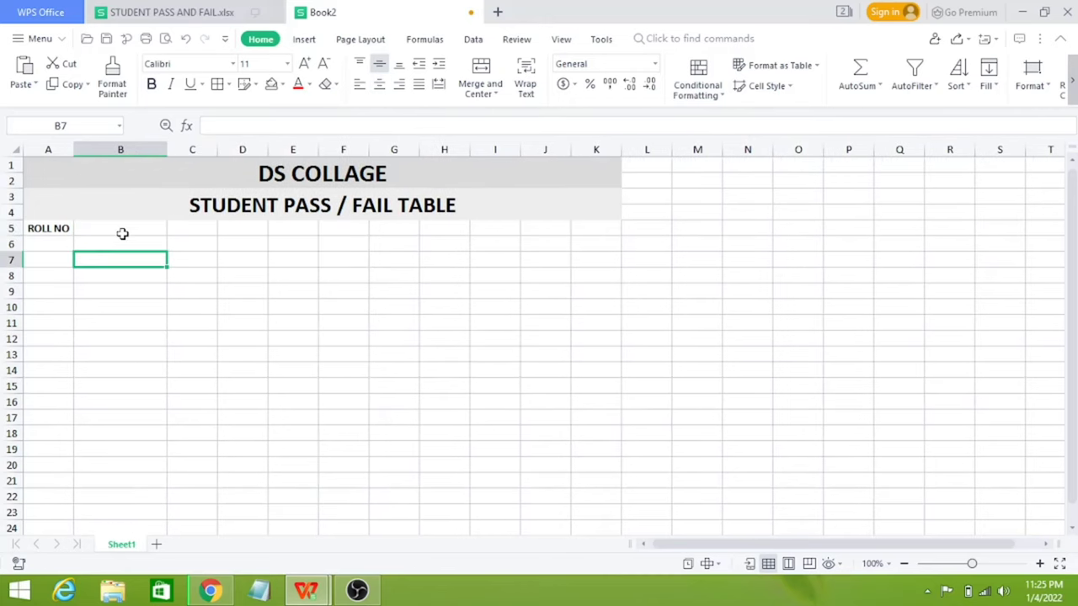
{"action": "left_click", "coordinate": [122, 234]}
{"action": "type", "text": "STU"}
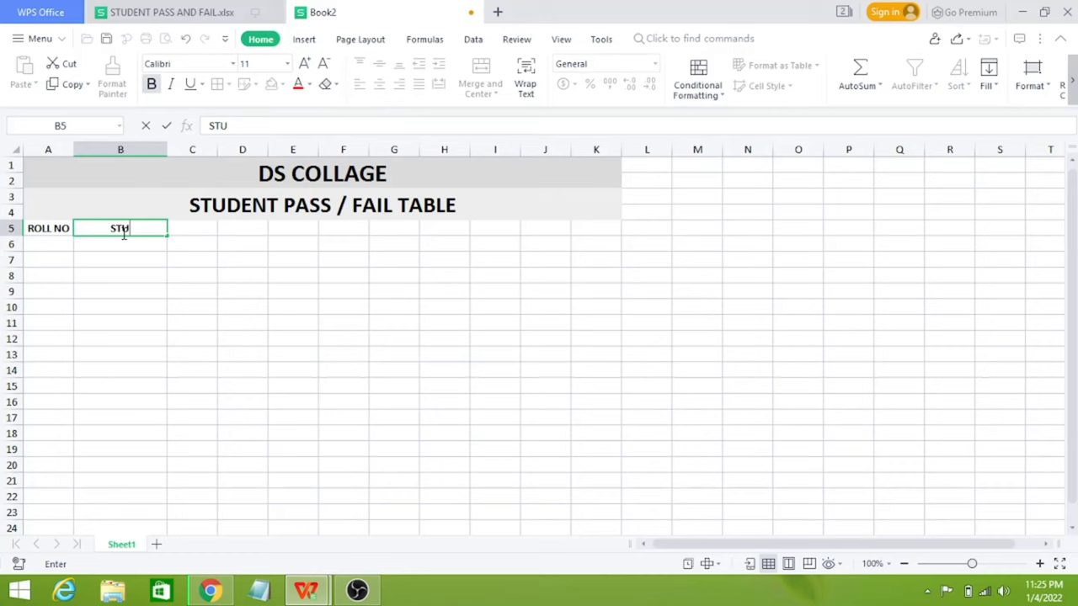
{"action": "type", "text": "DENT "}
{"action": "type", "text": "OF NA"}
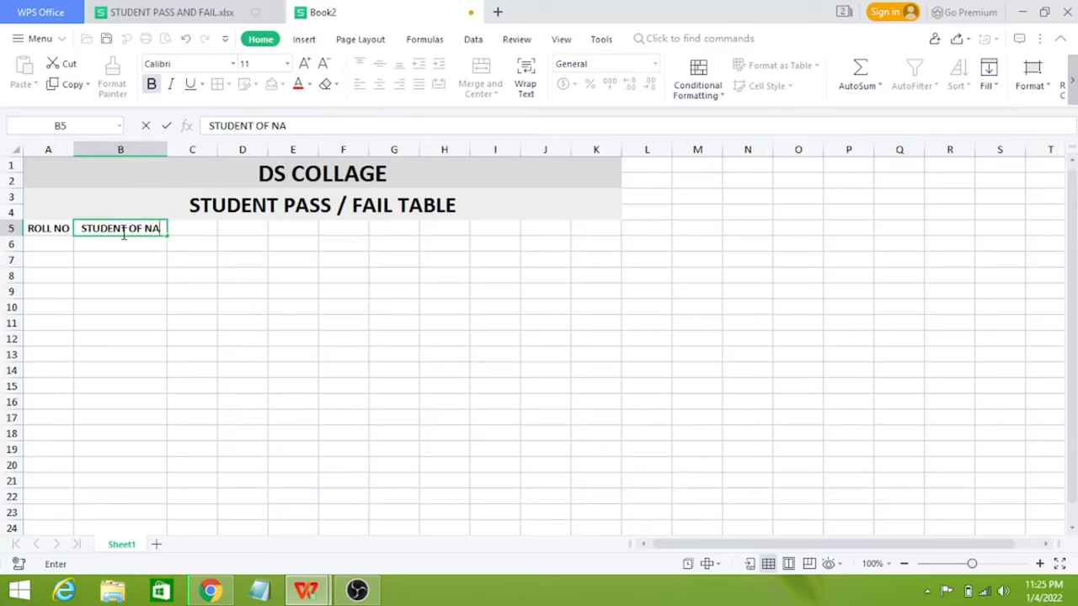
{"action": "type", "text": "ME"}
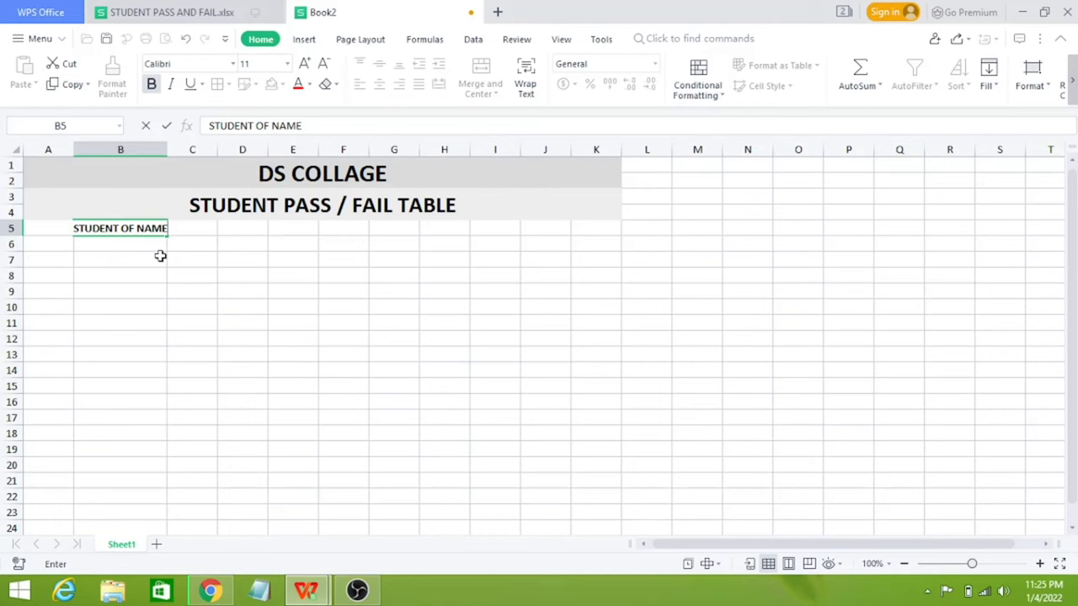
{"action": "left_click", "coordinate": [160, 256]}
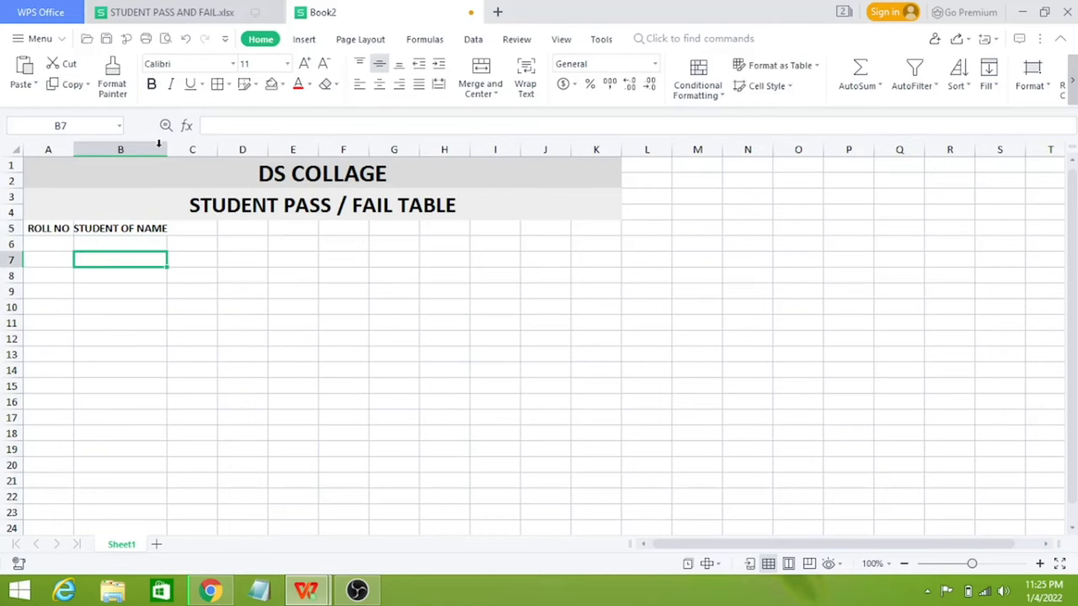
{"action": "left_click_drag", "start_coordinate": [167, 150], "coordinate": [175, 150]}
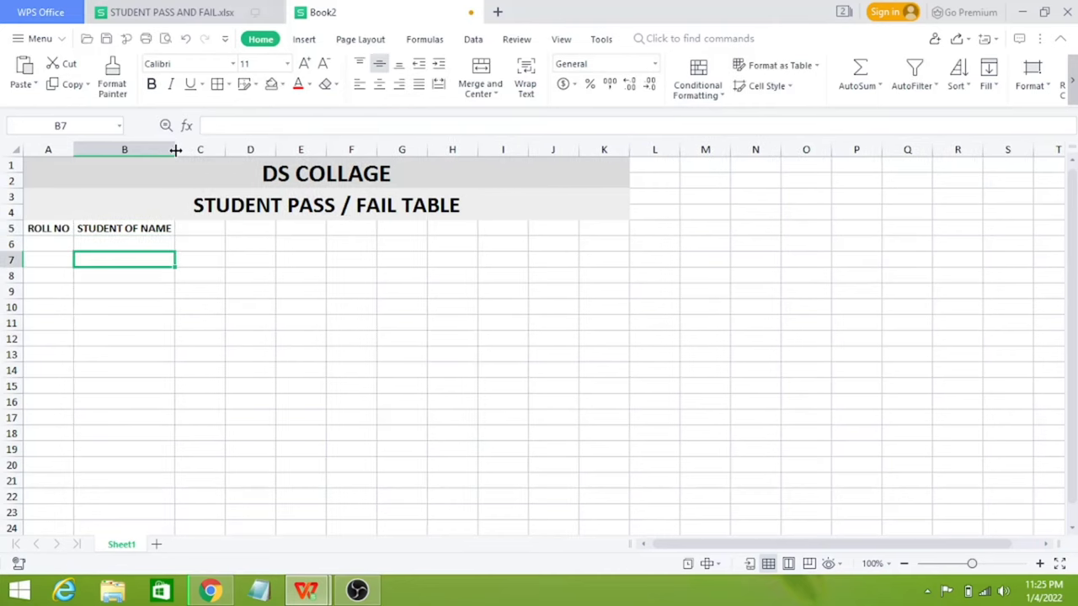
{"action": "left_click", "coordinate": [207, 264]}
- Enter the subject headers MATH, PHYSICS and CHEMISTRY in C5 to E5
{"action": "left_click", "coordinate": [208, 227]}
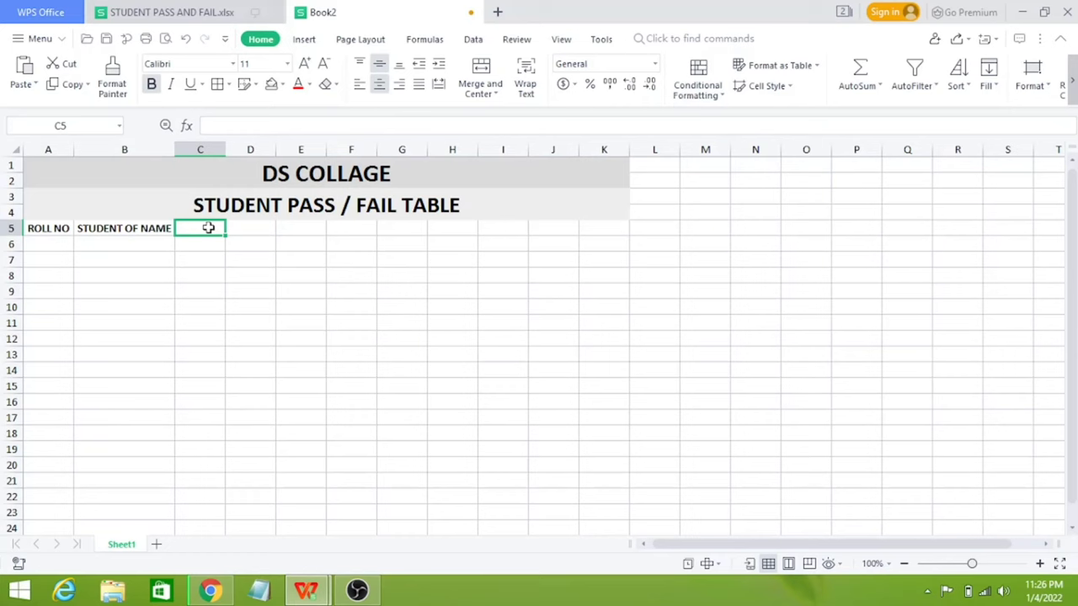
{"action": "type", "text": "MATH"}
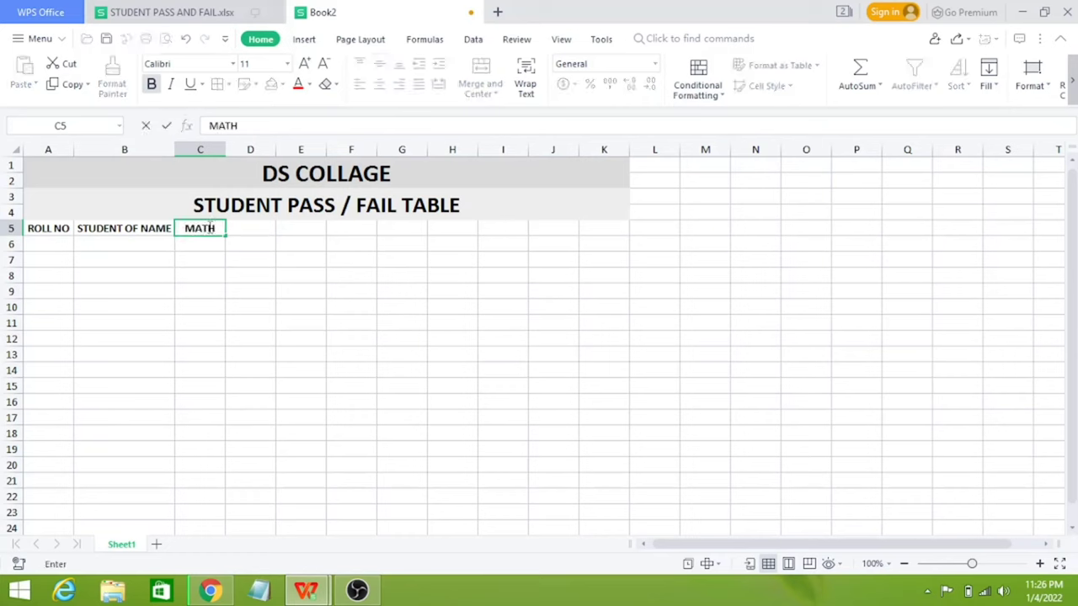
{"action": "key", "text": "Tab"}
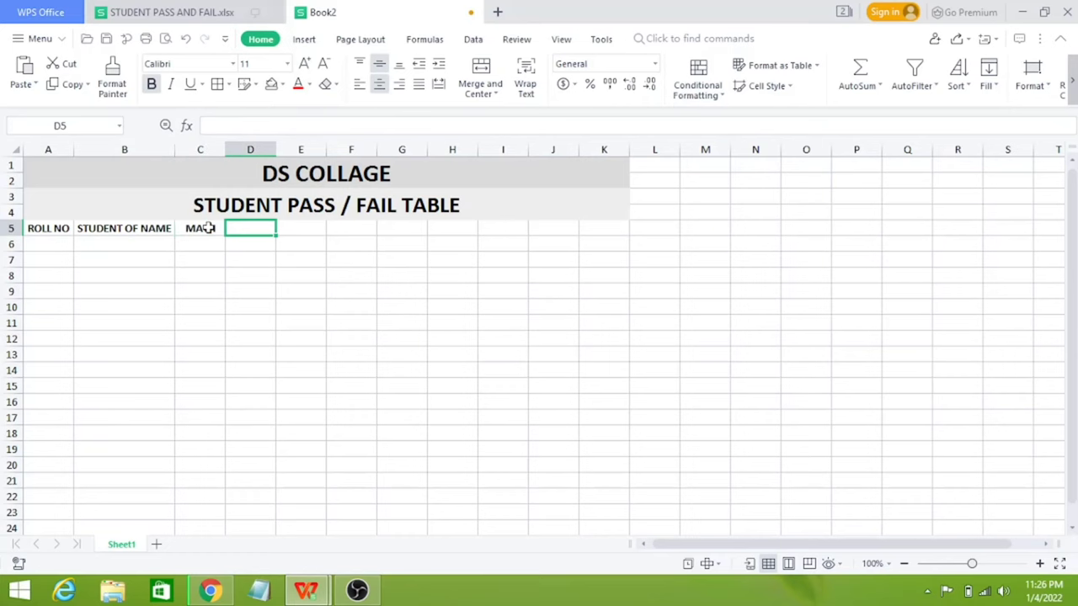
{"action": "type", "text": "PHYSI"}
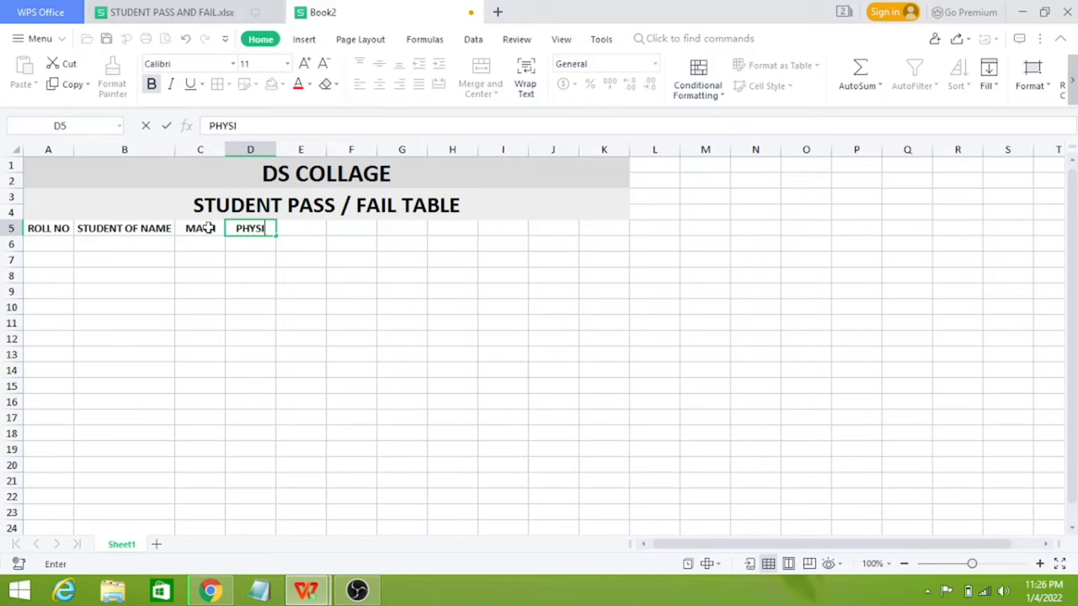
{"action": "type", "text": "CS"}
{"action": "key", "text": "Tab"}
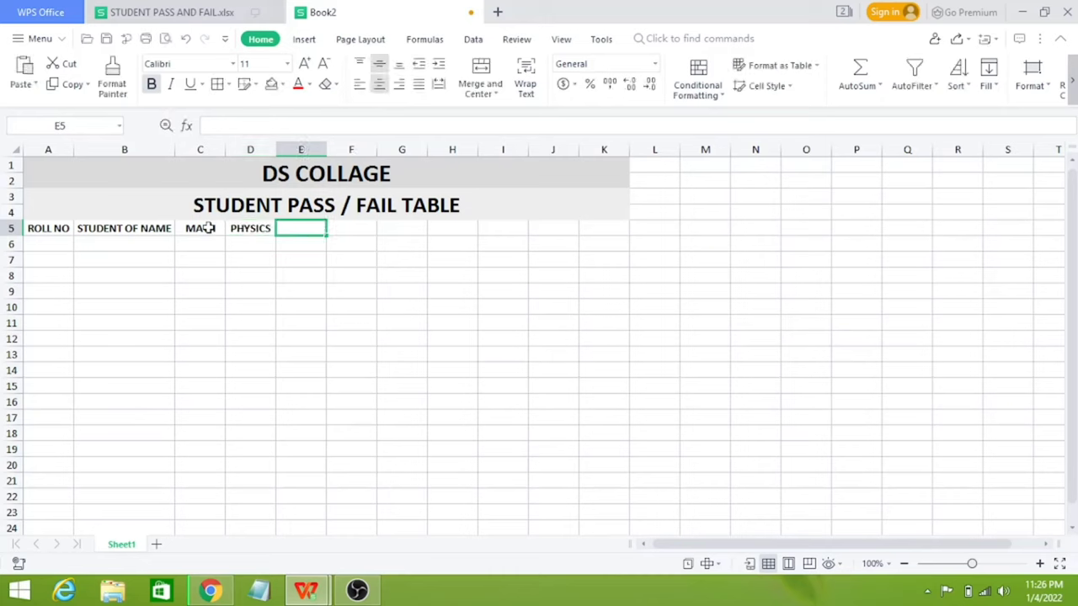
{"action": "type", "text": "CHE"}
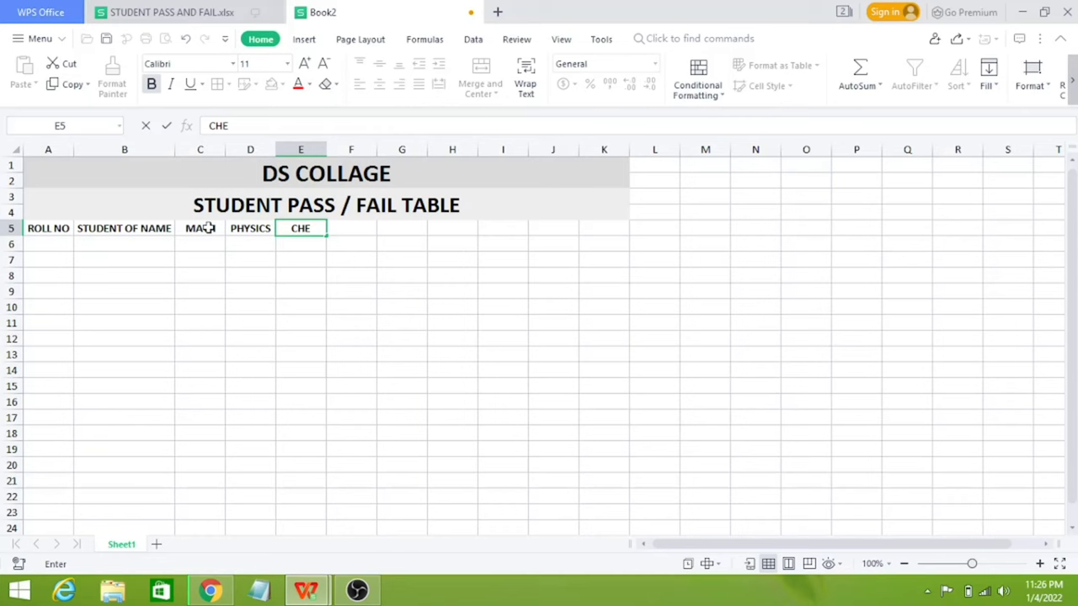
{"action": "type", "text": "MISTRY"}
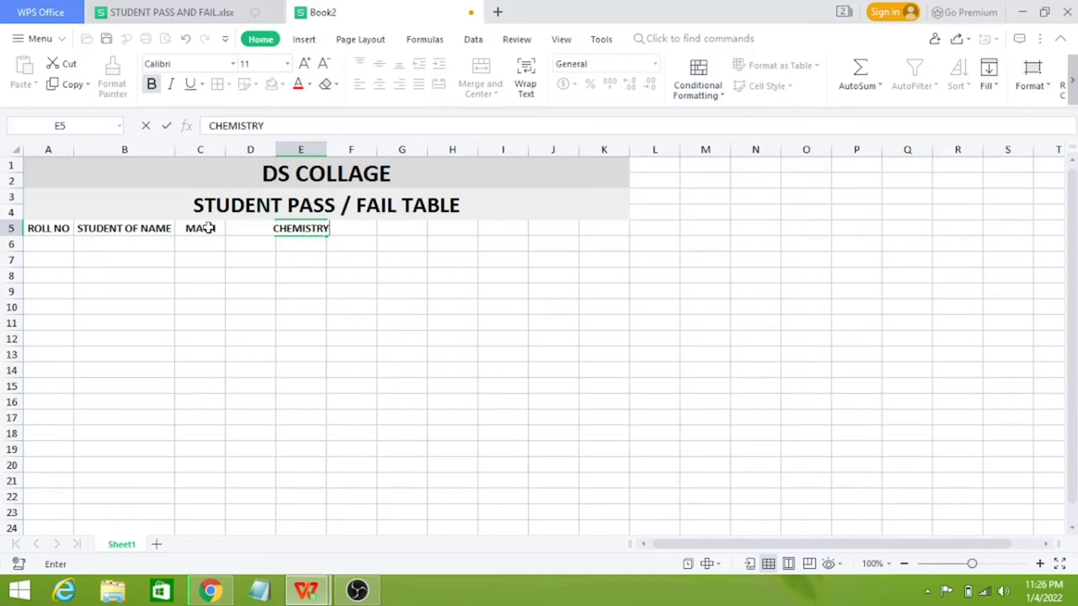
{"action": "key", "text": "Tab"}
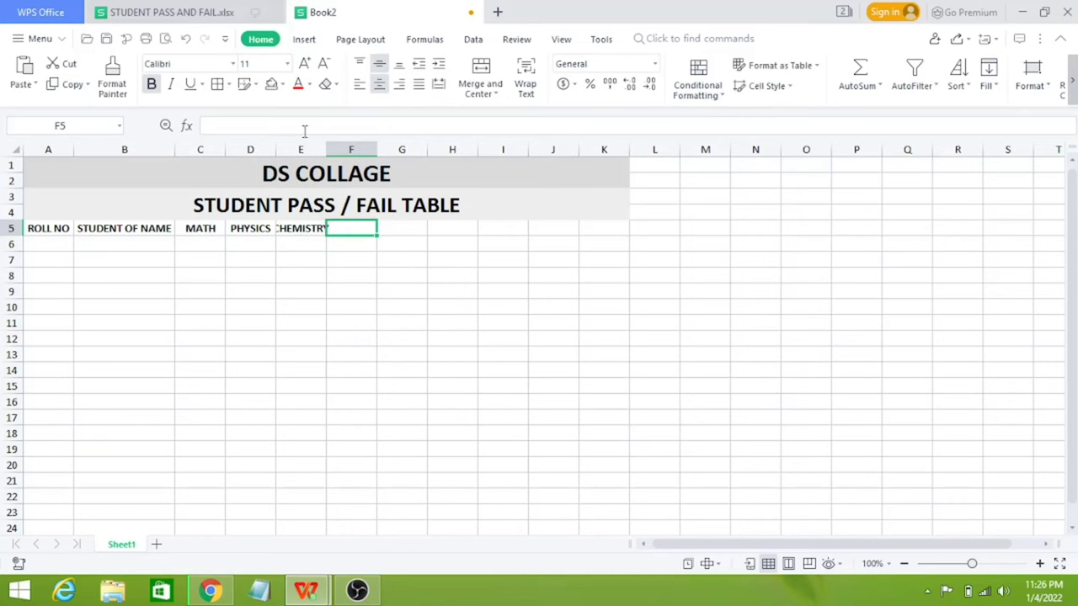
- Widen column E and add ENGLISH, HINDI and TOTAL MARK headers in F5 to H5
{"action": "left_click", "coordinate": [307, 144]}
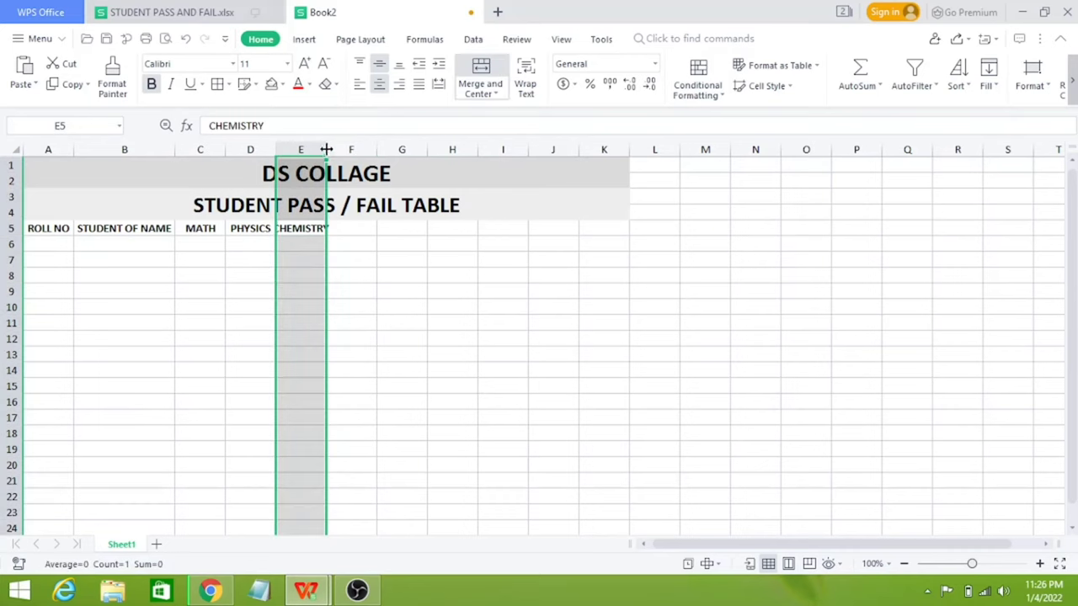
{"action": "left_click_drag", "start_coordinate": [326, 149], "coordinate": [338, 149]}
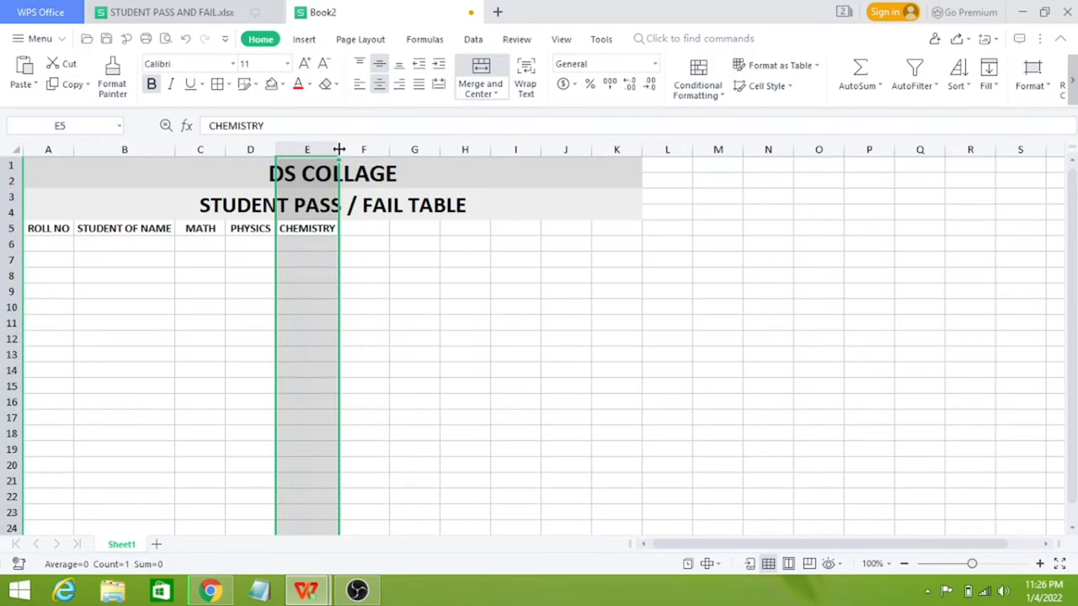
{"action": "left_click", "coordinate": [364, 231]}
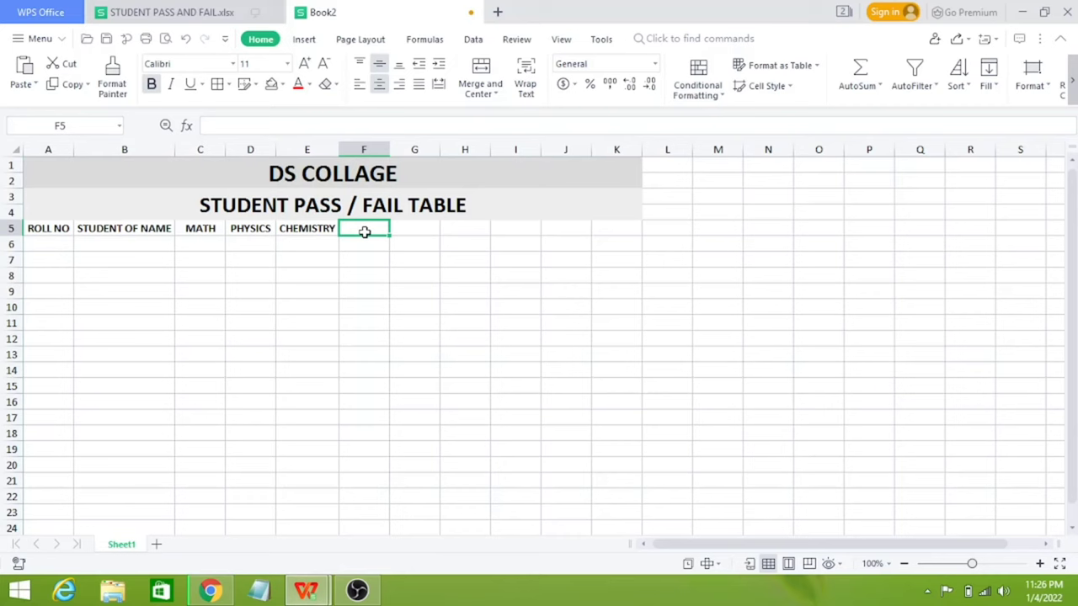
{"action": "type", "text": "E"}
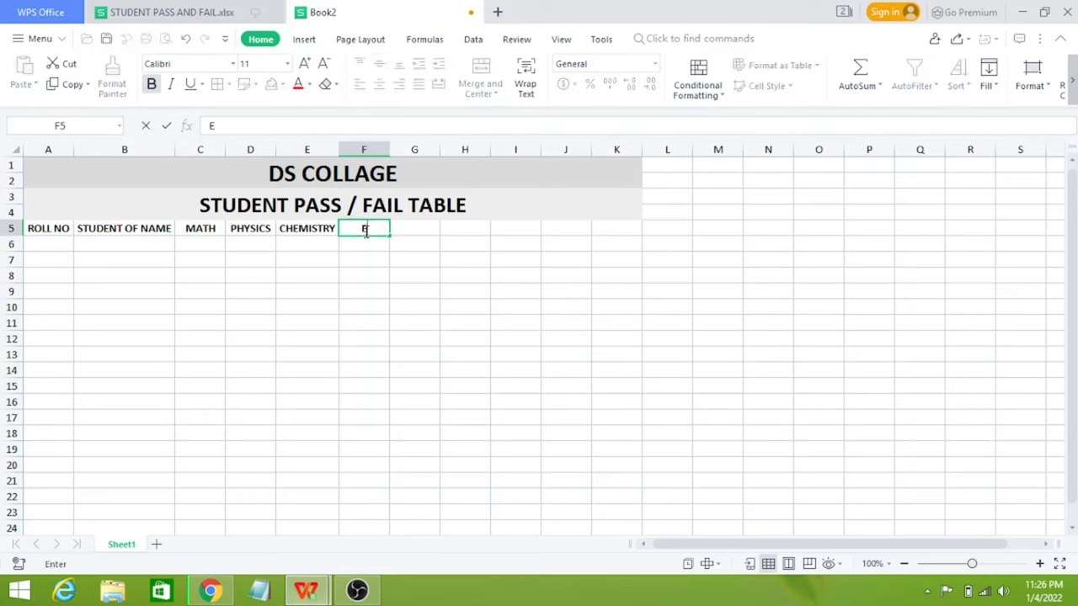
{"action": "type", "text": "NGLIS"}
{"action": "type", "text": "H"}
{"action": "key", "text": "Tab"}
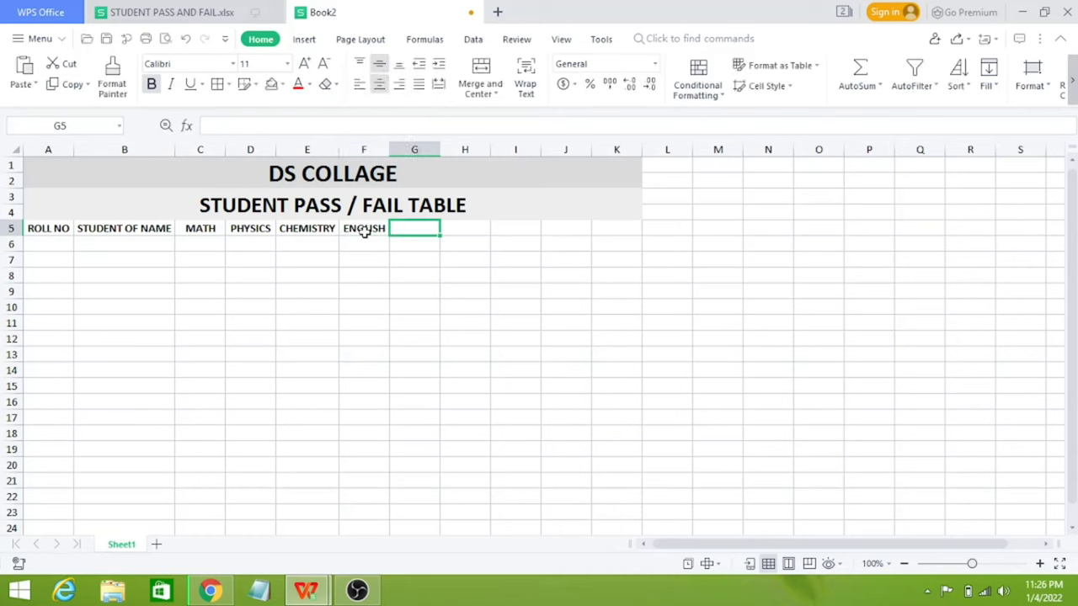
{"action": "type", "text": "HINDI"}
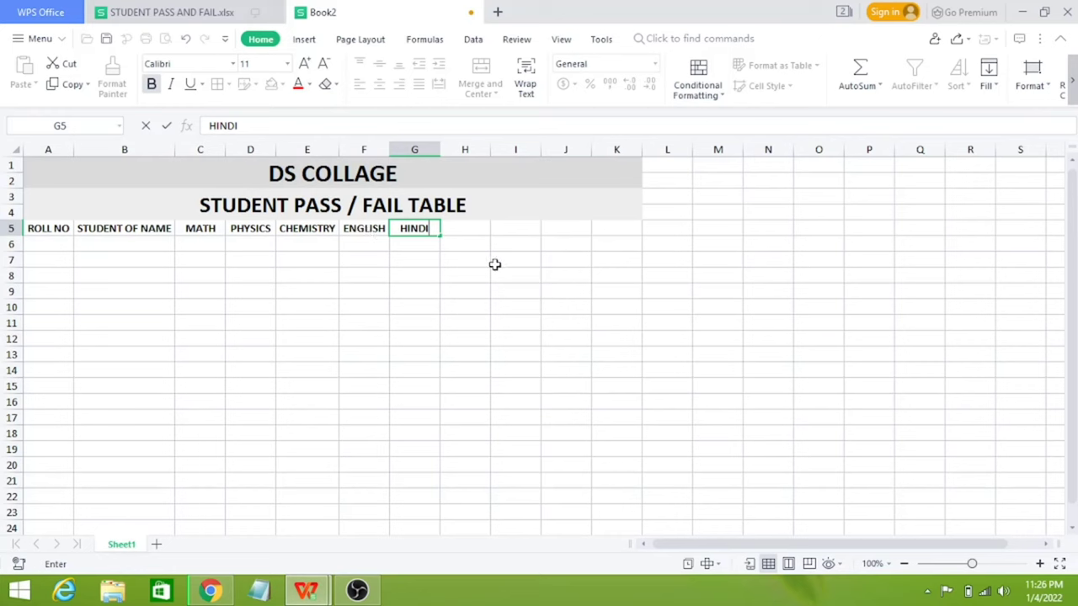
{"action": "left_click", "coordinate": [469, 227]}
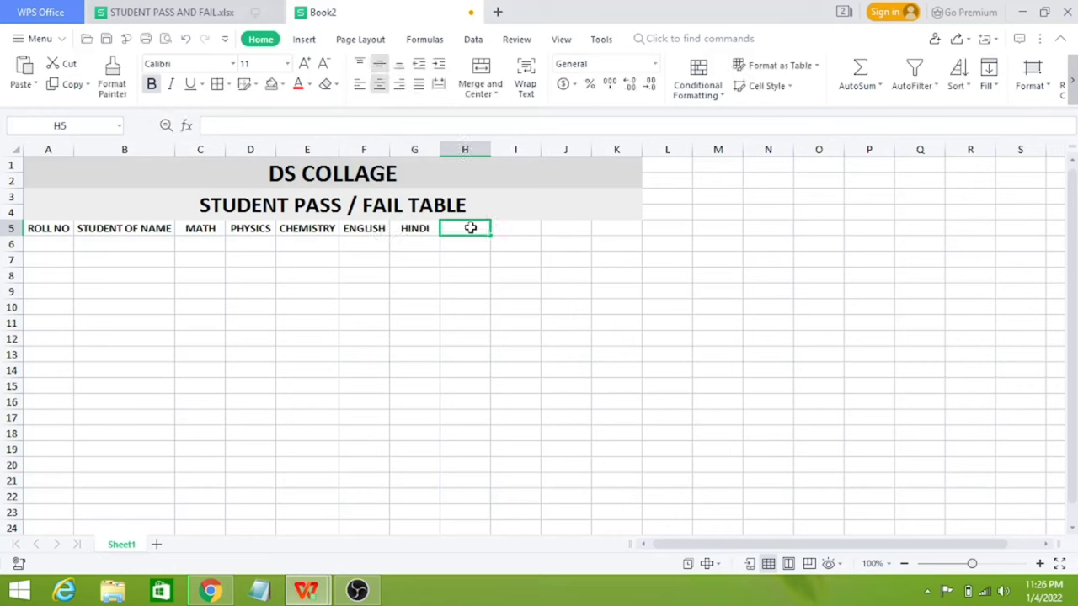
{"action": "type", "text": "TOT"}
{"action": "type", "text": "A"}
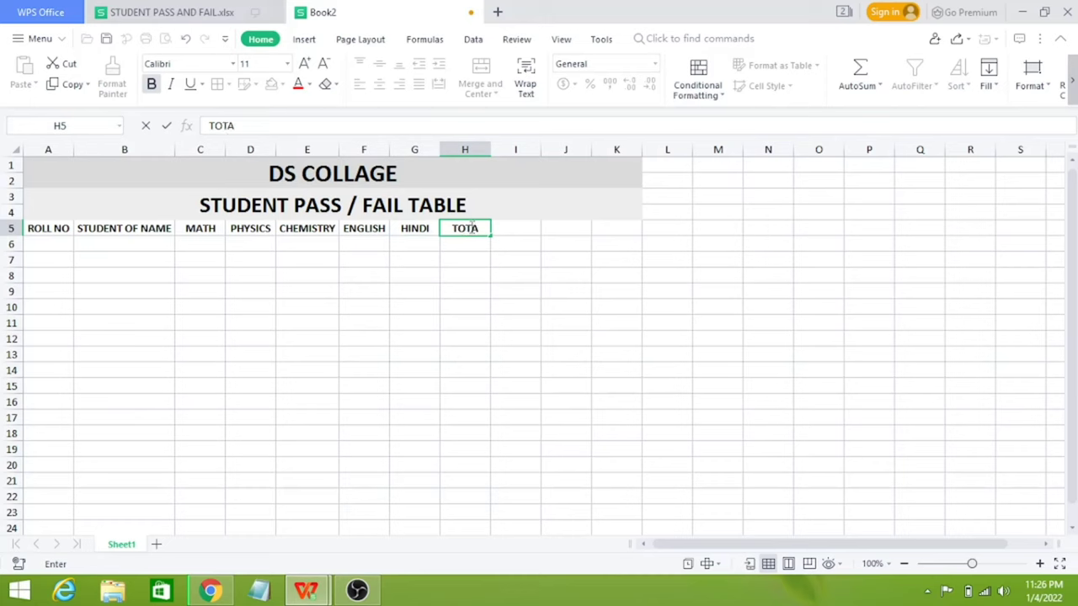
{"action": "type", "text": "L"}
{"action": "type", "text": " MARK"}
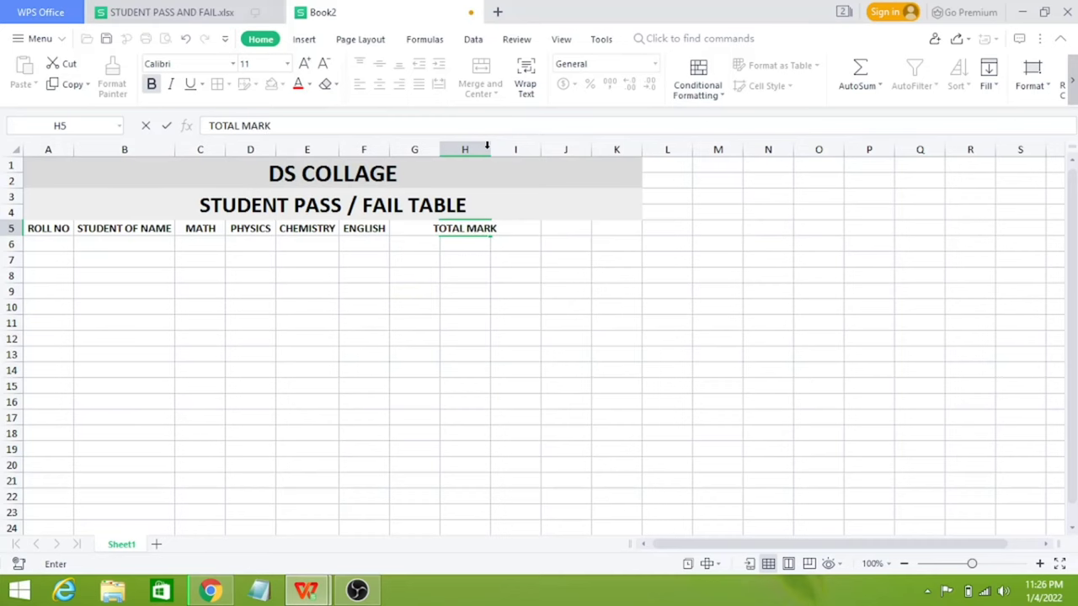
- Widen column H and enter the AVARAGE header in I5, widening column I
{"action": "left_click_drag", "start_coordinate": [490, 147], "coordinate": [516, 147]}
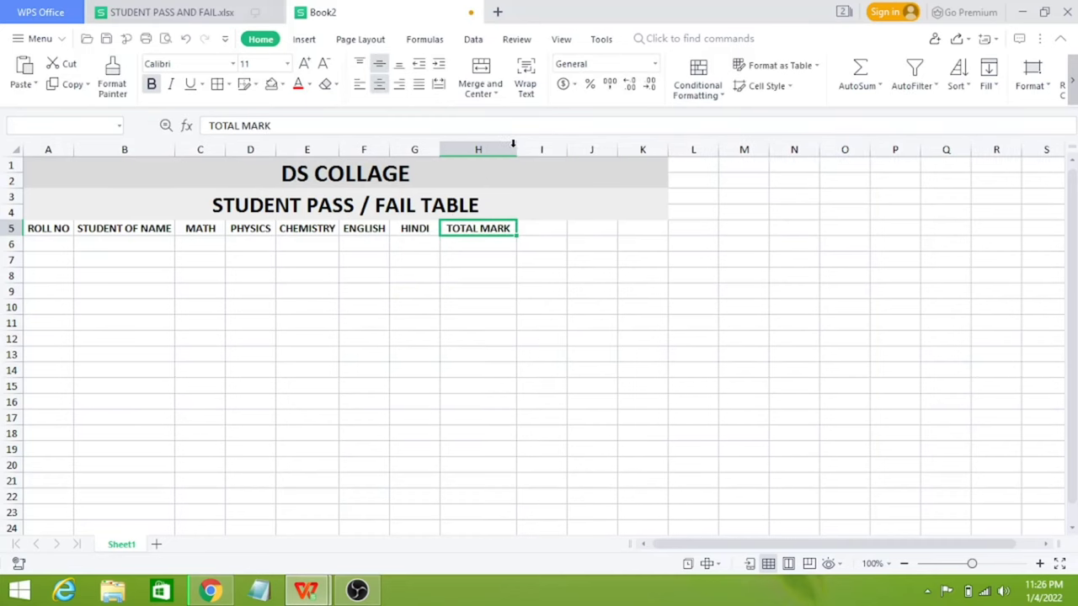
{"action": "left_click", "coordinate": [532, 288]}
{"action": "left_click", "coordinate": [538, 227]}
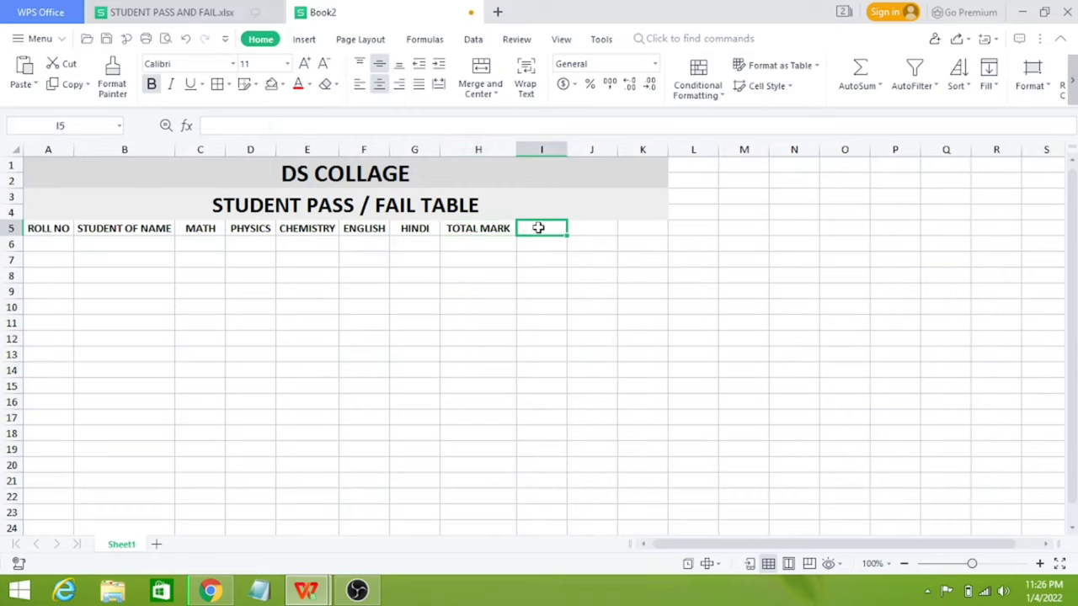
{"action": "type", "text": "AV"}
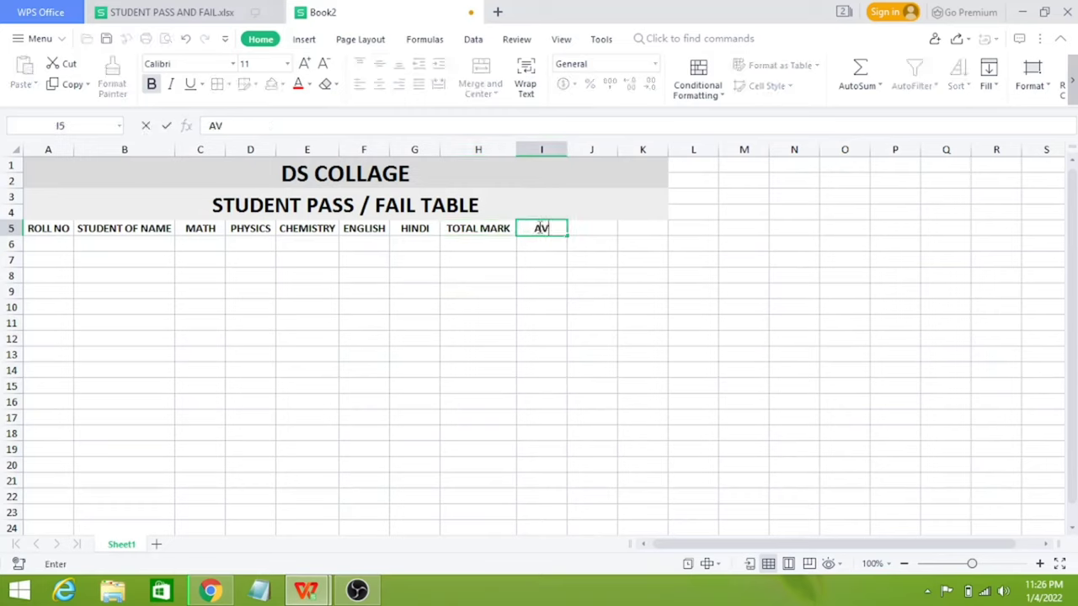
{"action": "type", "text": "AR"}
{"action": "type", "text": "AGR"}
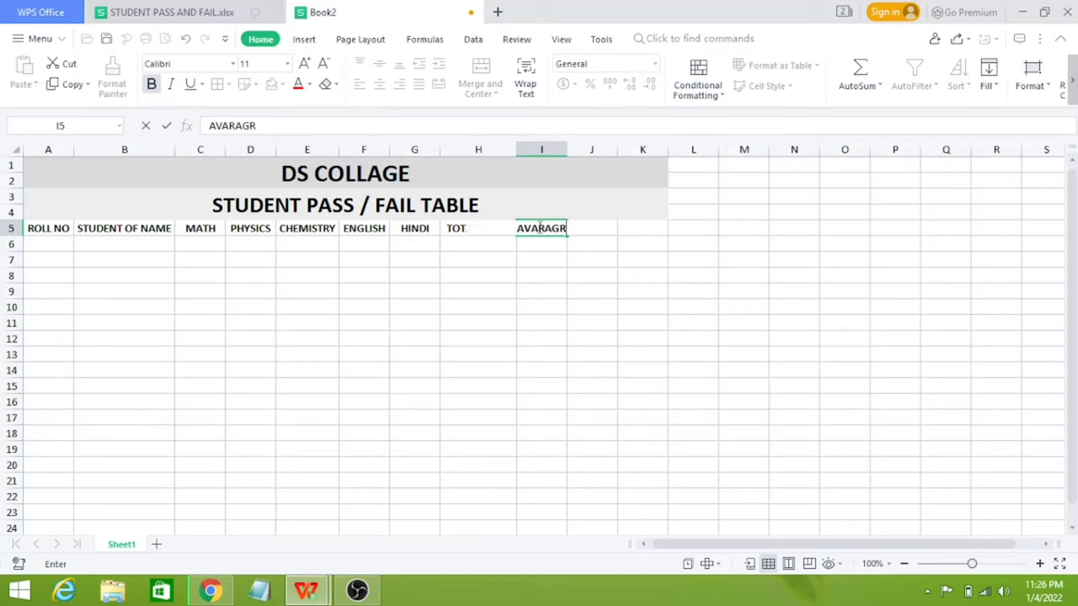
{"action": "key", "text": "BackSpace"}
{"action": "type", "text": "E"}
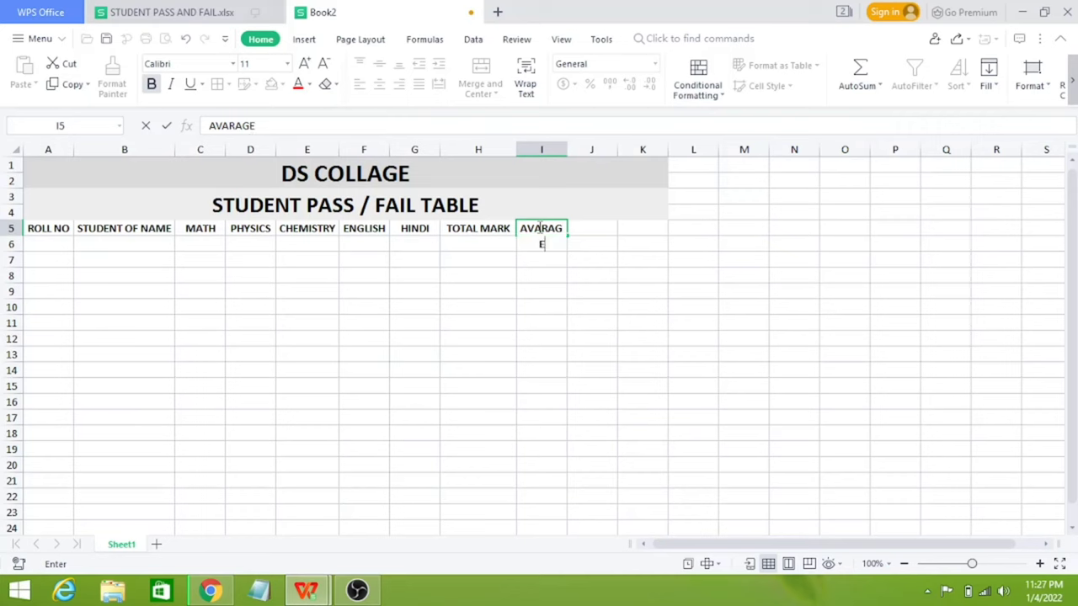
{"action": "left_click", "coordinate": [599, 259]}
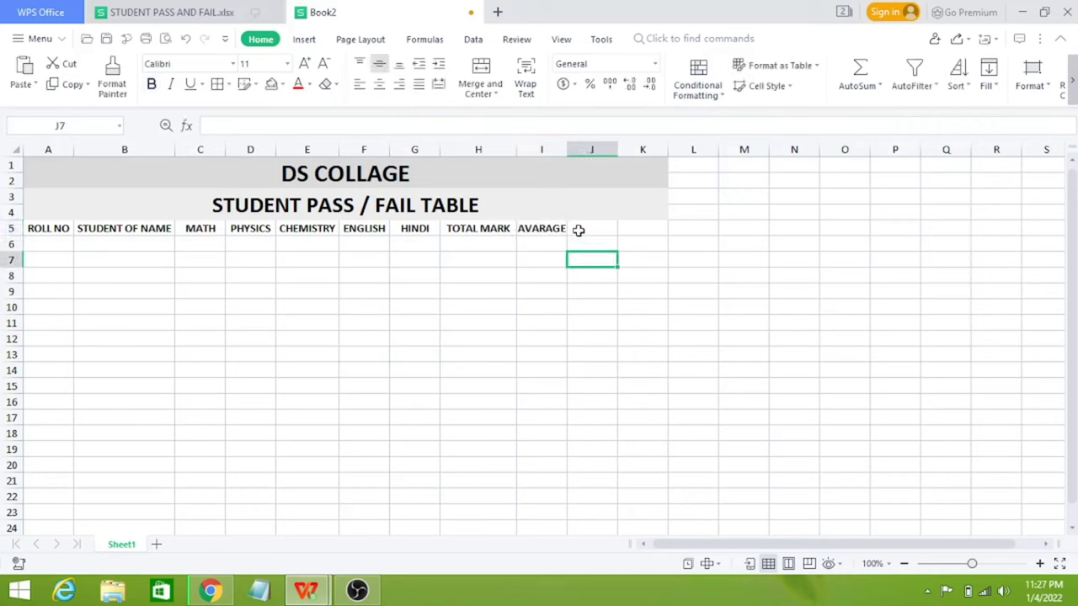
{"action": "left_click", "coordinate": [552, 228]}
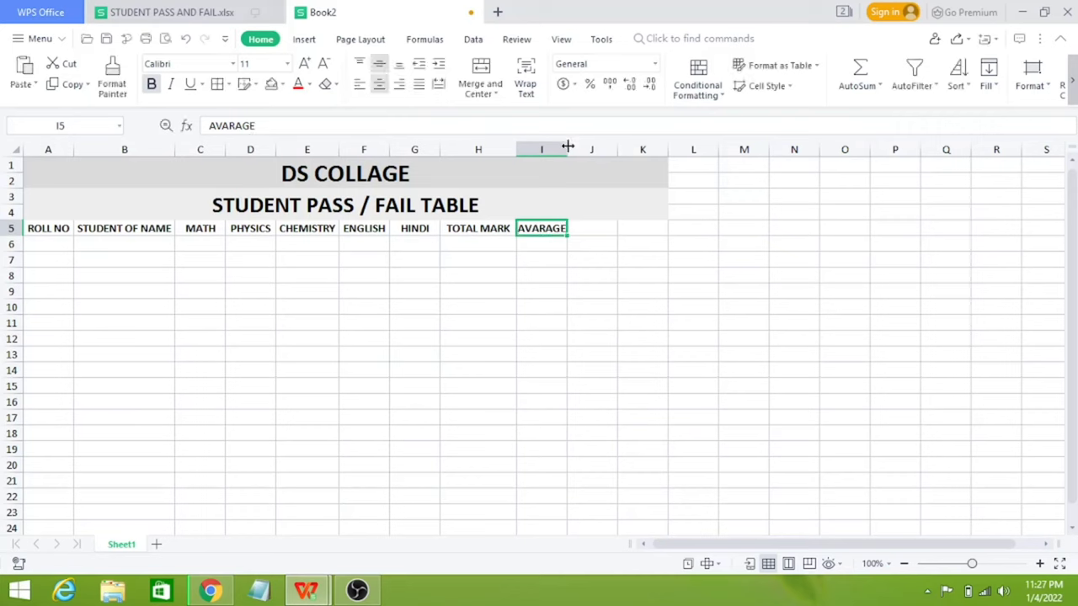
{"action": "left_click_drag", "start_coordinate": [569, 146], "coordinate": [571, 147]}
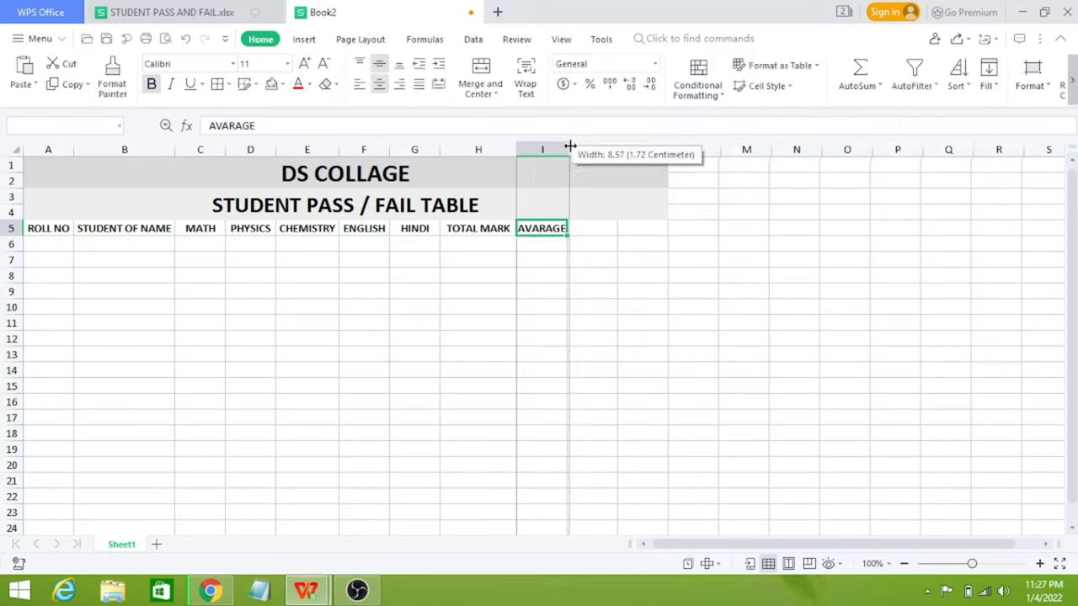
- Widen column J and add PASS / FAIL in J5 and GRADE in K5
{"action": "left_click", "coordinate": [605, 229]}
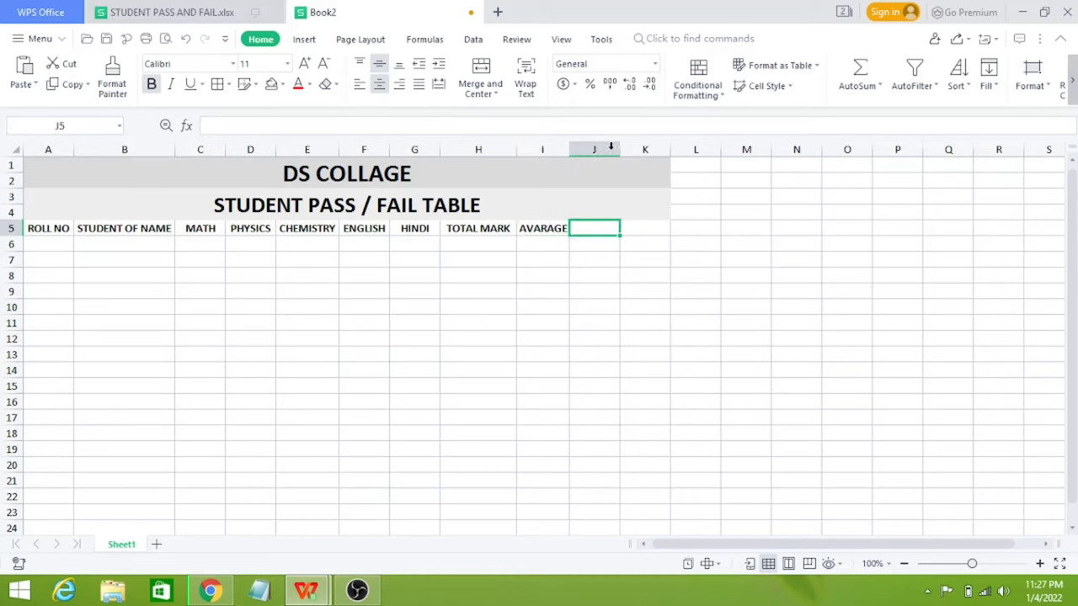
{"action": "left_click_drag", "start_coordinate": [619, 148], "coordinate": [641, 148]}
{"action": "left_click", "coordinate": [605, 283]}
{"action": "left_click_drag", "start_coordinate": [605, 283], "coordinate": [601, 240]}
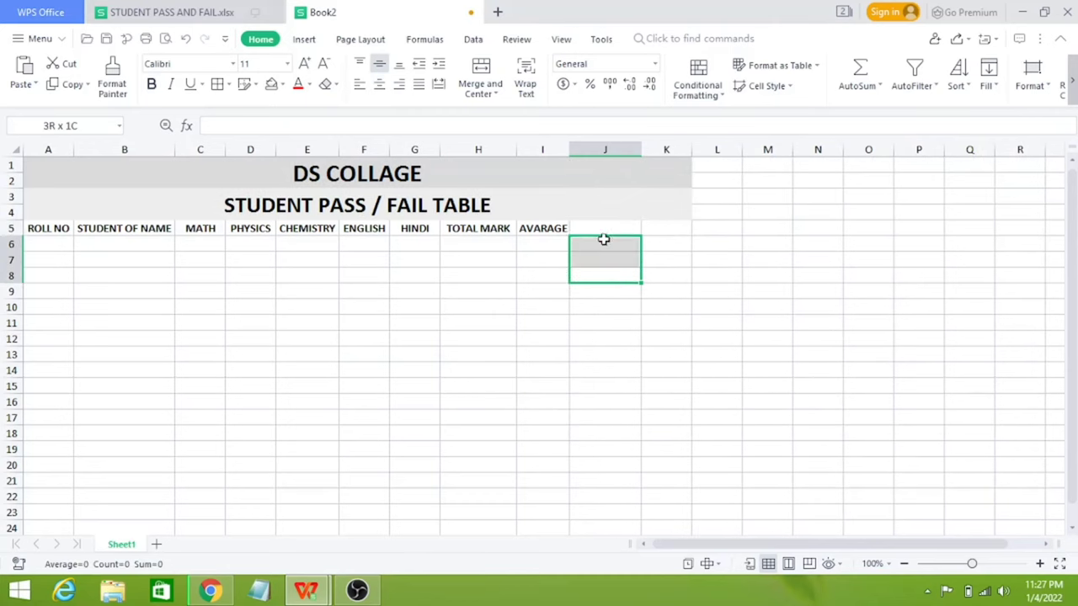
{"action": "left_click", "coordinate": [604, 231]}
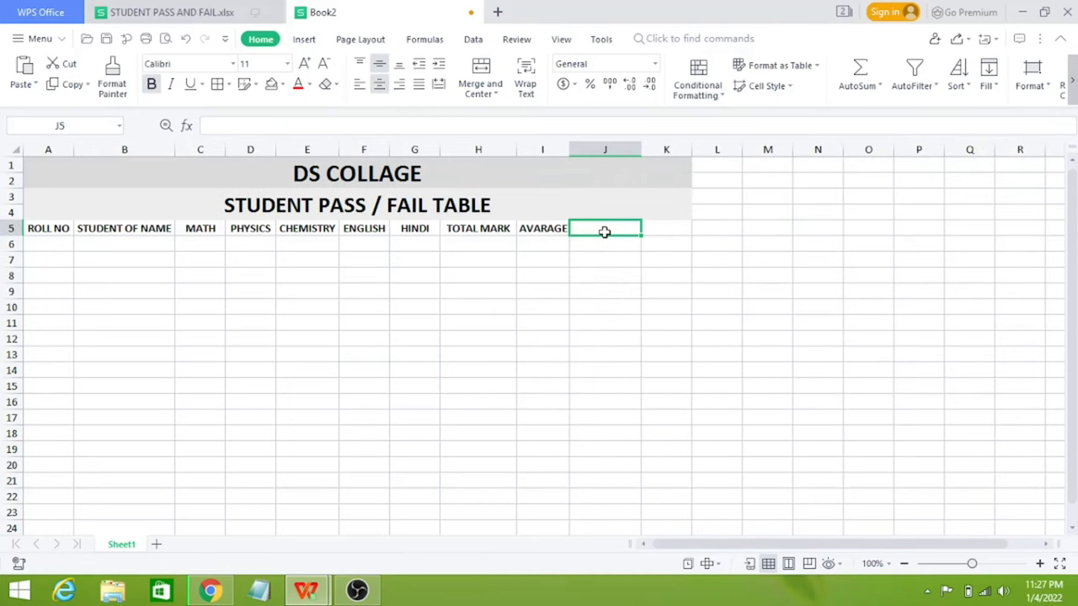
{"action": "type", "text": "PASS"}
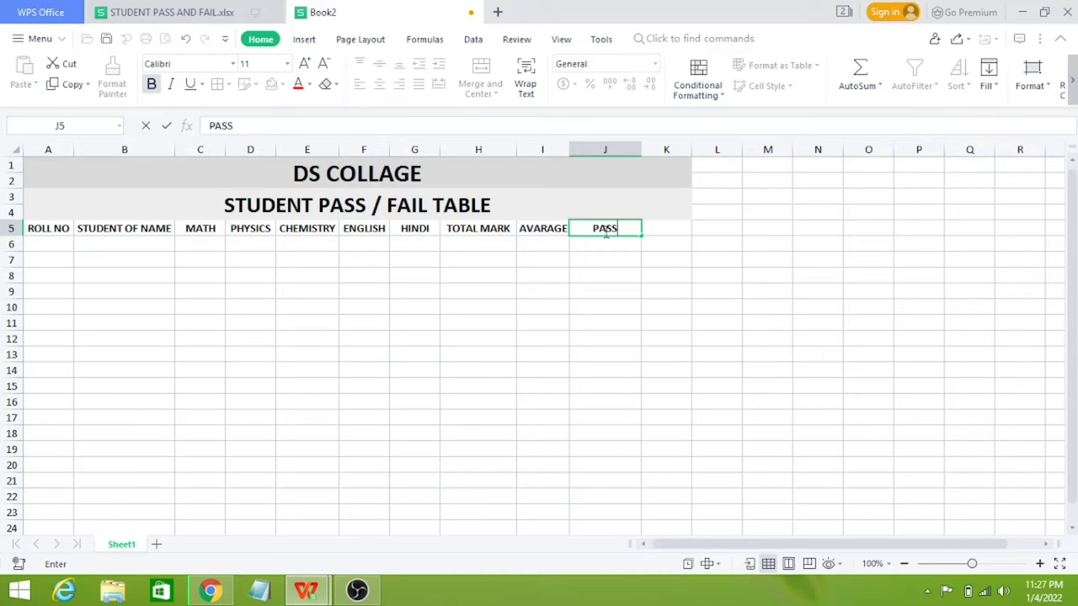
{"action": "type", "text": " /"}
{"action": "type", "text": " FAIL"}
{"action": "left_click", "coordinate": [658, 230]}
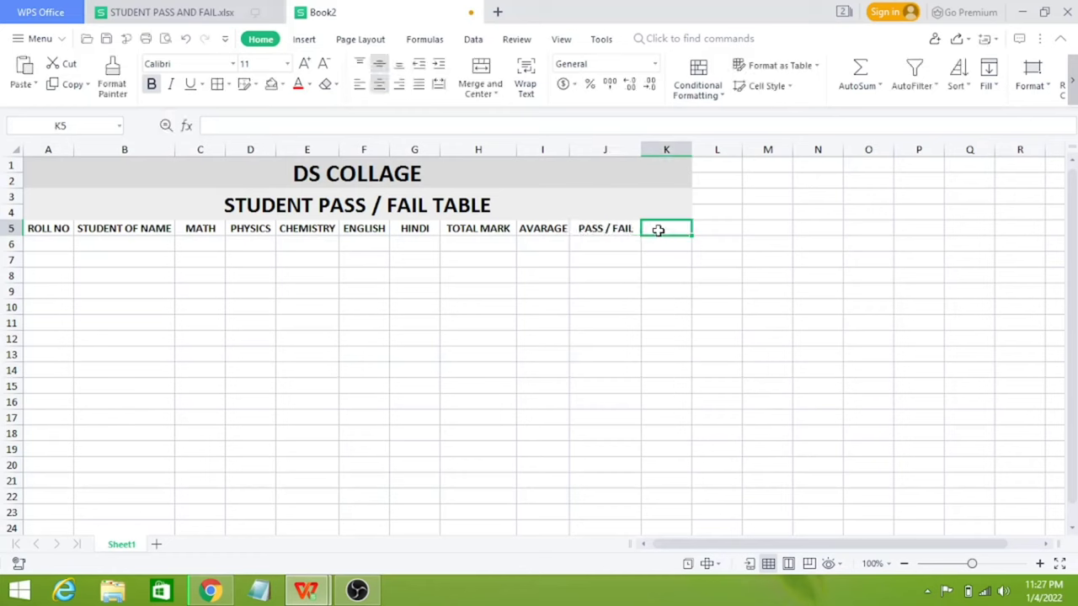
{"action": "type", "text": "GR"}
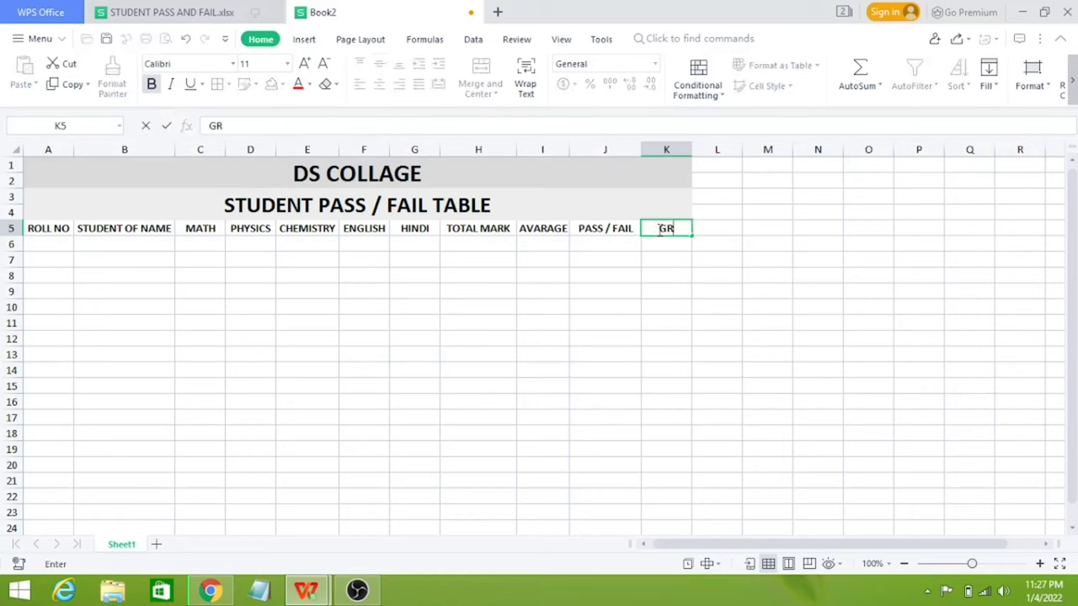
{"action": "type", "text": "ADE"}
{"action": "left_click", "coordinate": [325, 307]}
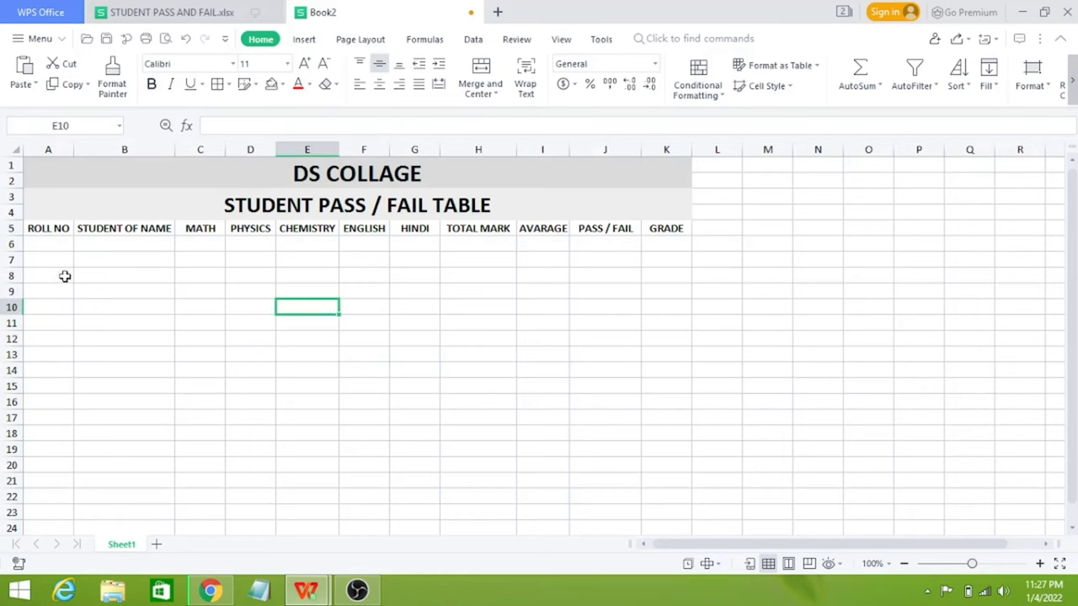
- Enter the first student's roll number, name and MATH mark 55 in row 6
{"action": "left_click", "coordinate": [50, 246]}
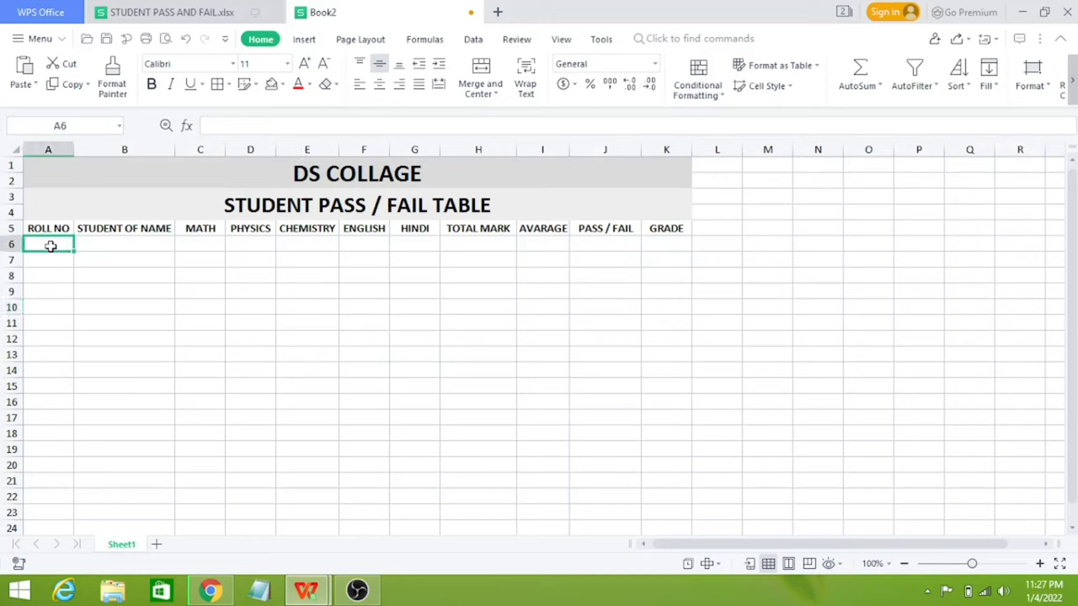
{"action": "type", "text": "2"}
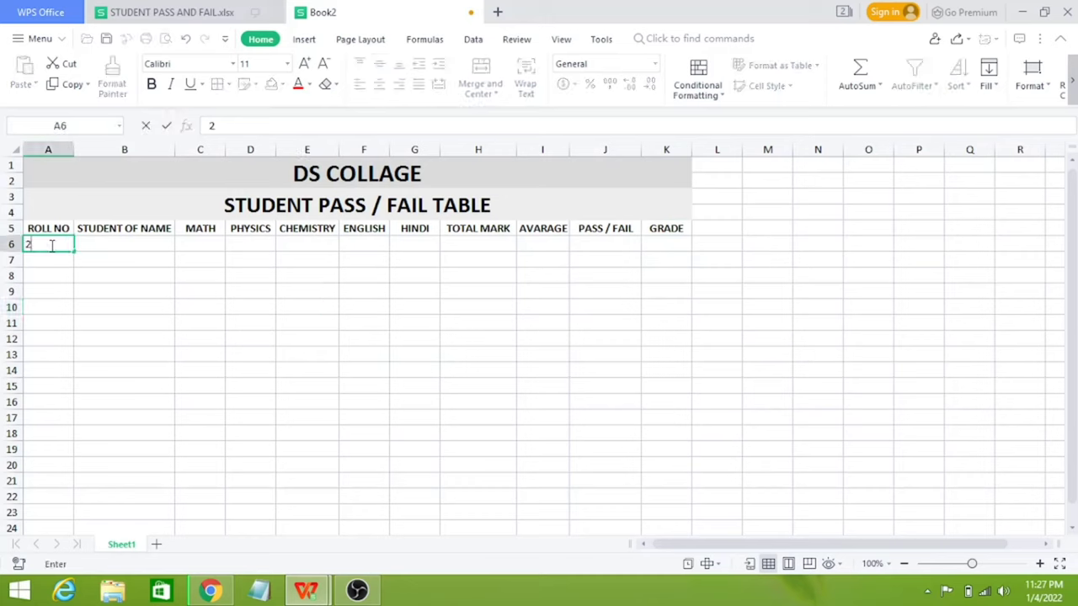
{"action": "type", "text": "01"}
{"action": "key", "text": "Tab"}
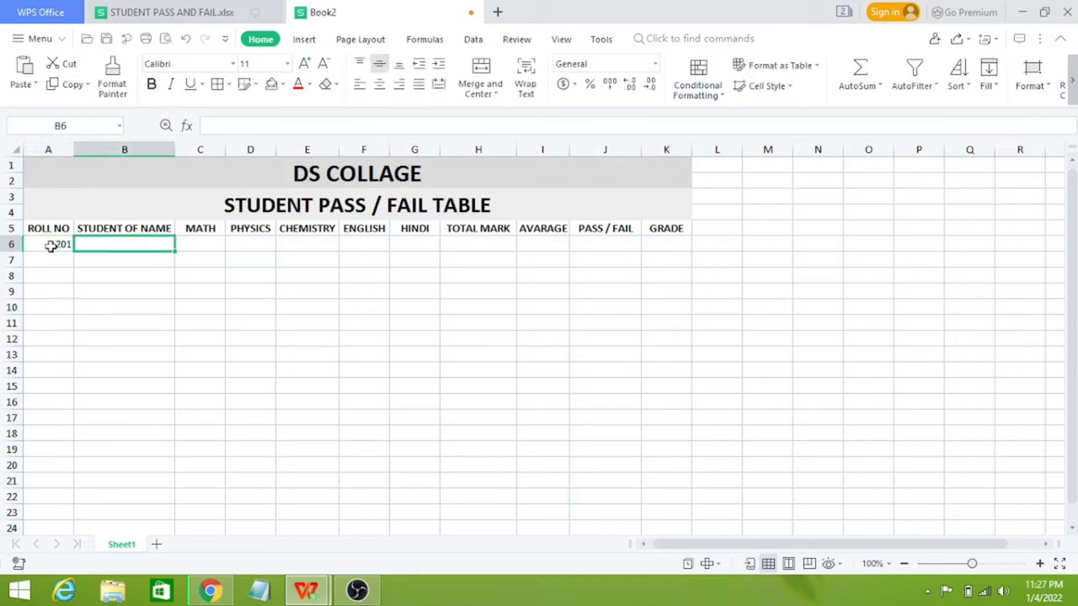
{"action": "type", "text": "V"}
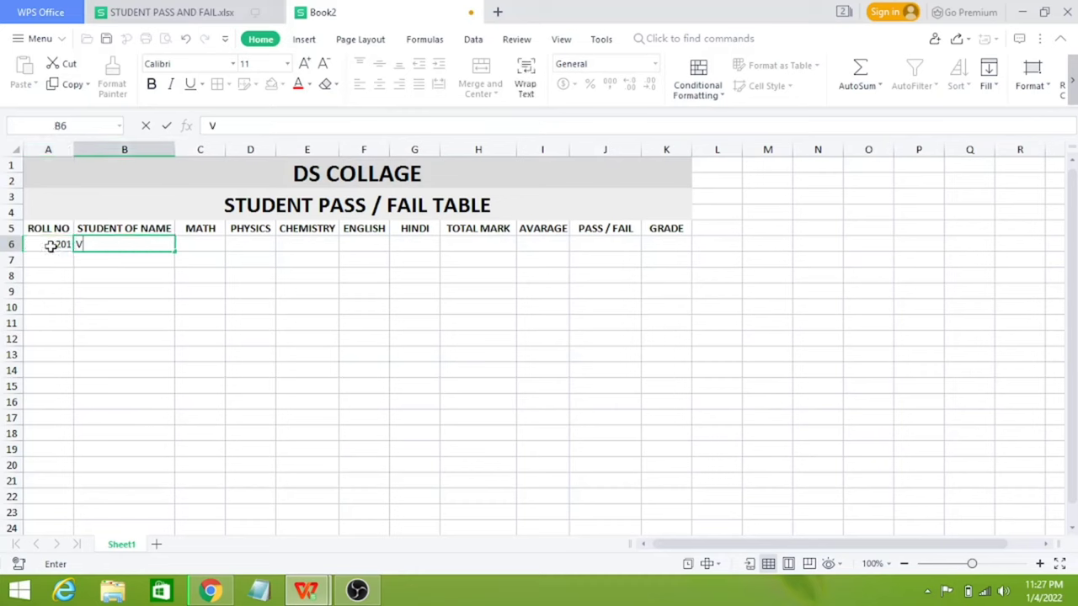
{"action": "type", "text": "IKAS"}
{"action": "key", "text": "Tab"}
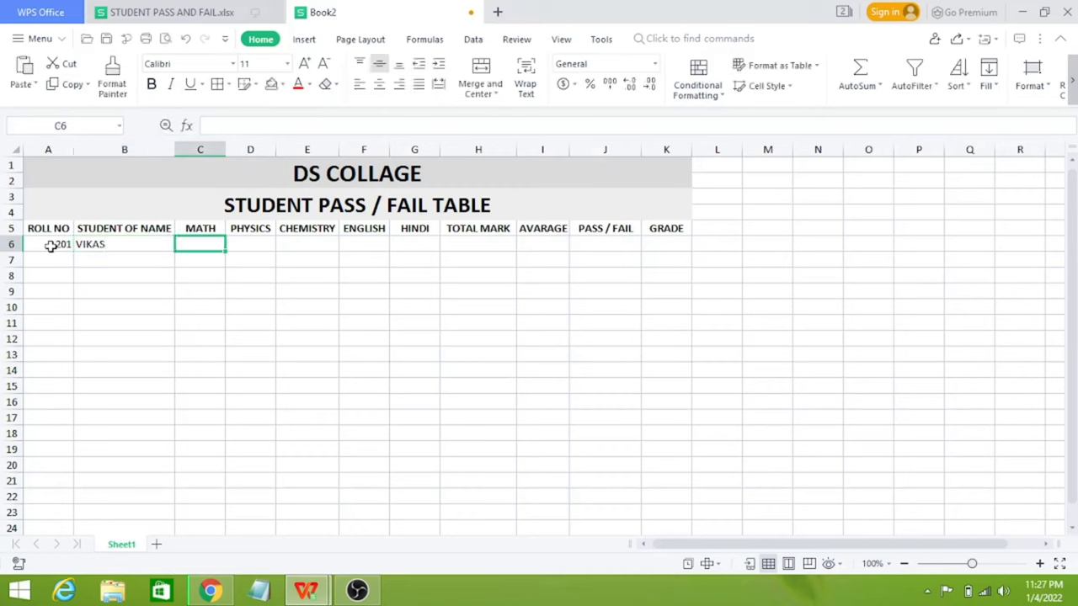
{"action": "type", "text": "25"}
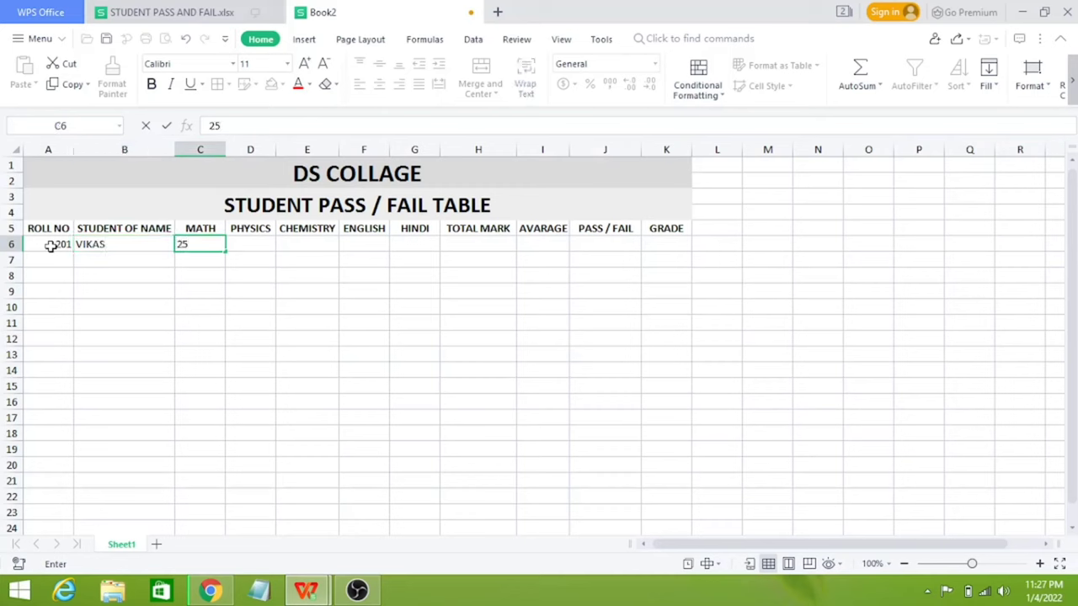
{"action": "key", "text": "BackSpace"}
{"action": "key", "text": "BackSpace"}
{"action": "type", "text": "55"}
{"action": "key", "text": "Tab"}
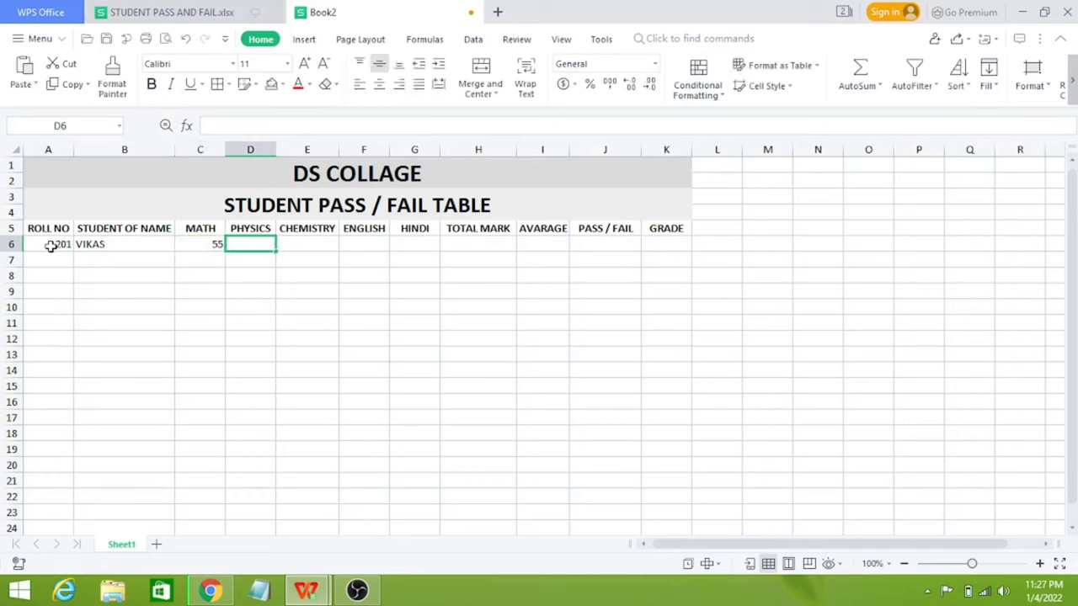
- Enter PHYSICS 45, CHEMISTRY 74, ENGLISH 65 and HINDI 95 for the first student
{"action": "type", "text": "7458"}
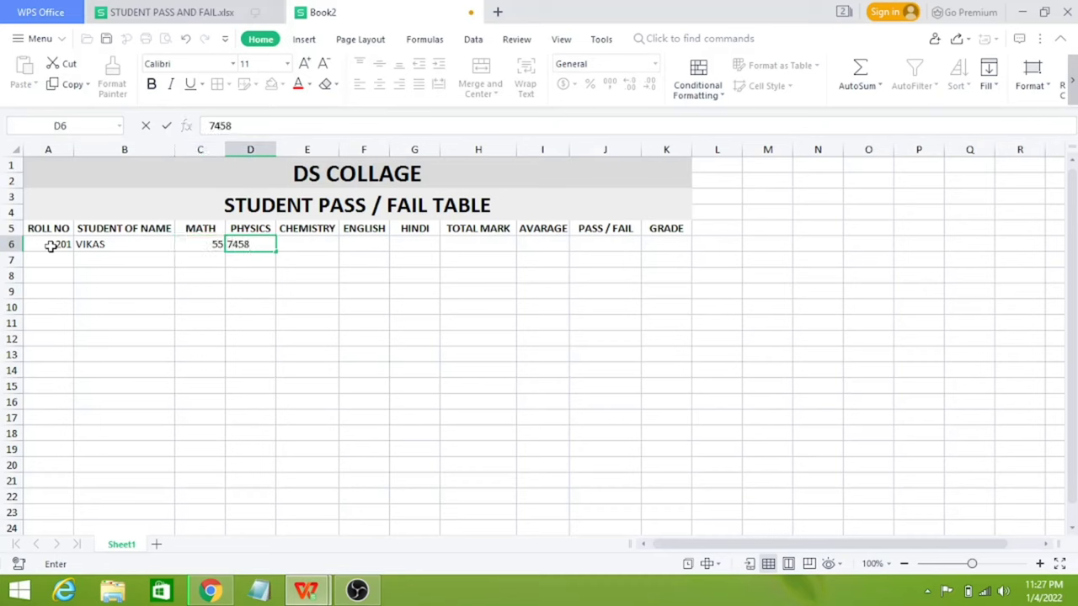
{"action": "key", "text": "BackSpace"}
{"action": "key", "text": "Tab"}
{"action": "key", "text": "Left"}
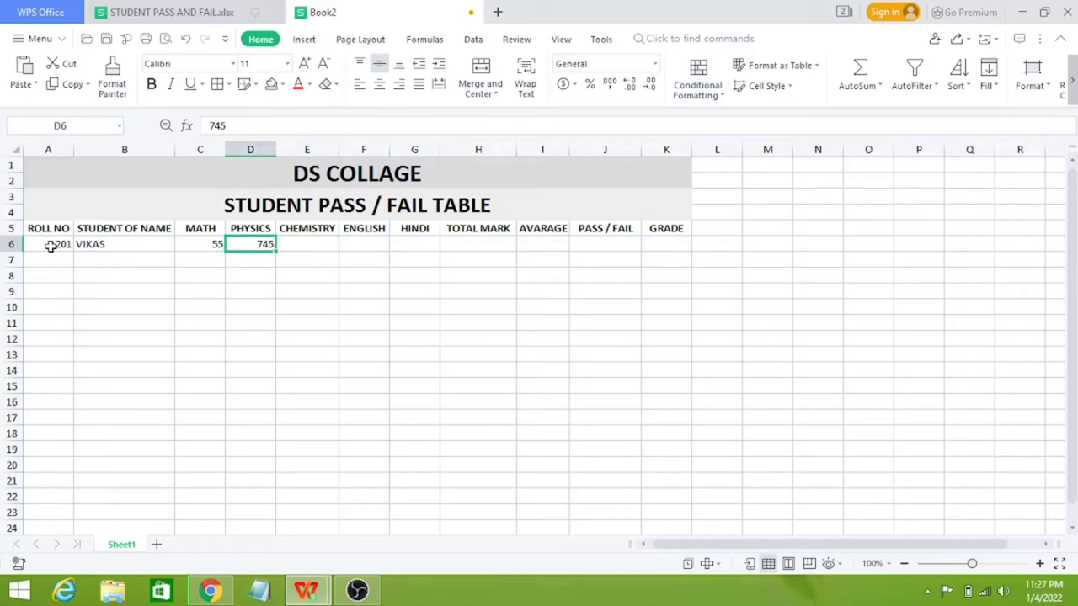
{"action": "type", "text": "45"}
{"action": "key", "text": "Tab"}
{"action": "type", "text": "7"}
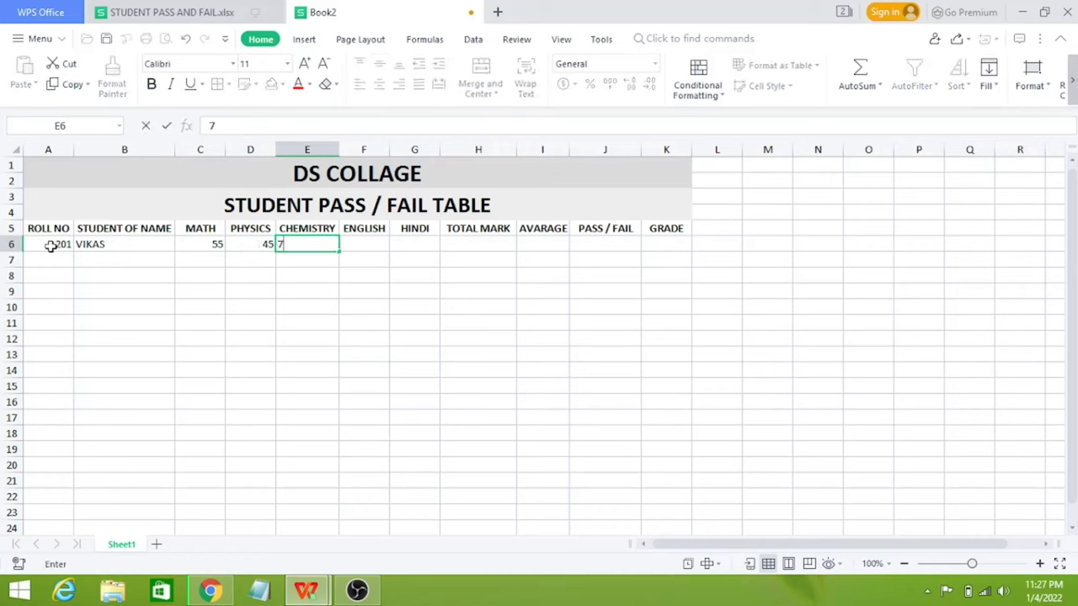
{"action": "type", "text": "4"}
{"action": "key", "text": "Tab"}
{"action": "type", "text": "65"}
{"action": "key", "text": "Tab"}
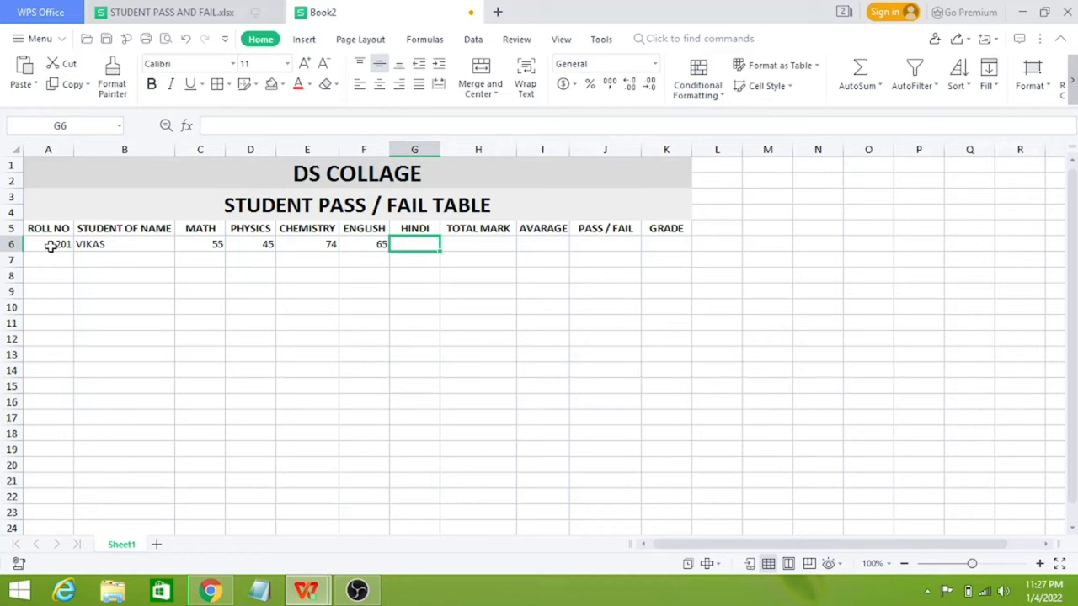
{"action": "type", "text": "95"}
{"action": "key", "text": "Tab"}
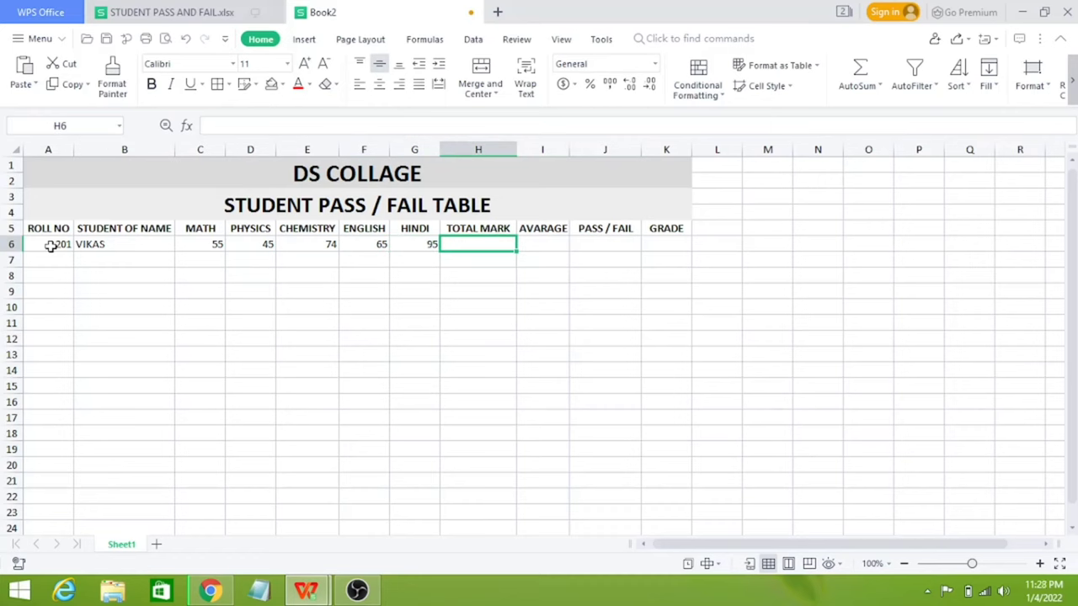
- Enter =SUM(C6:G6) in H6, giving the first student a total of 334
{"action": "type", "text": "="}
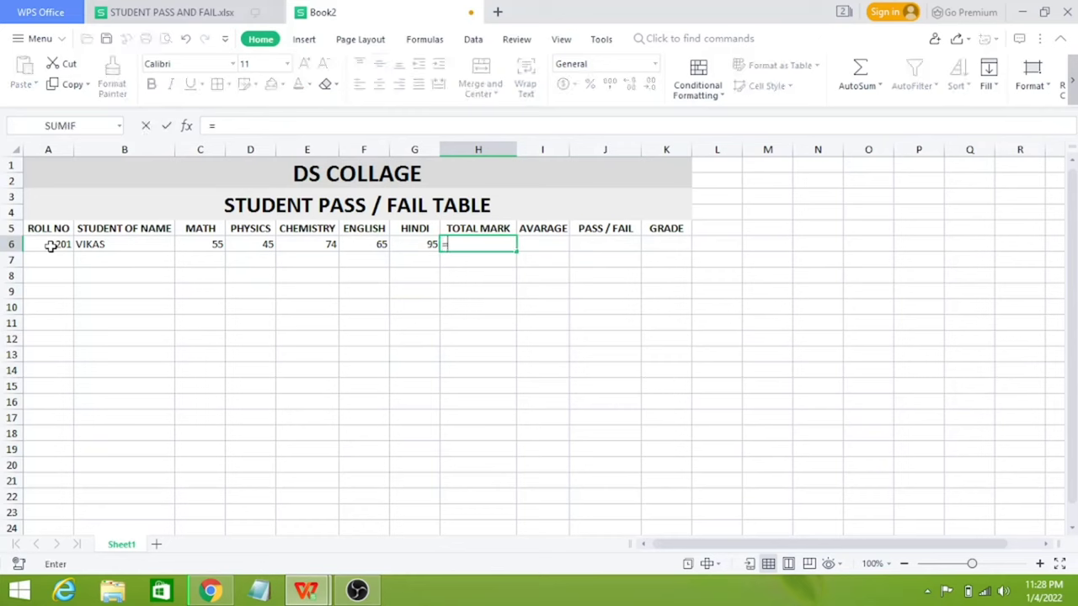
{"action": "type", "text": "SUM"}
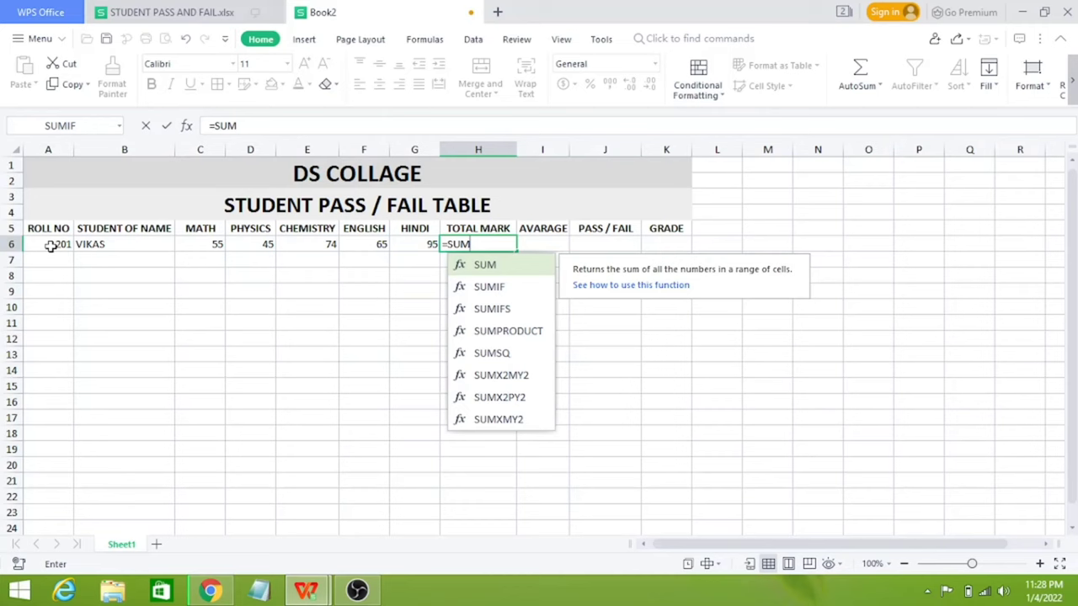
{"action": "type", "text": "("}
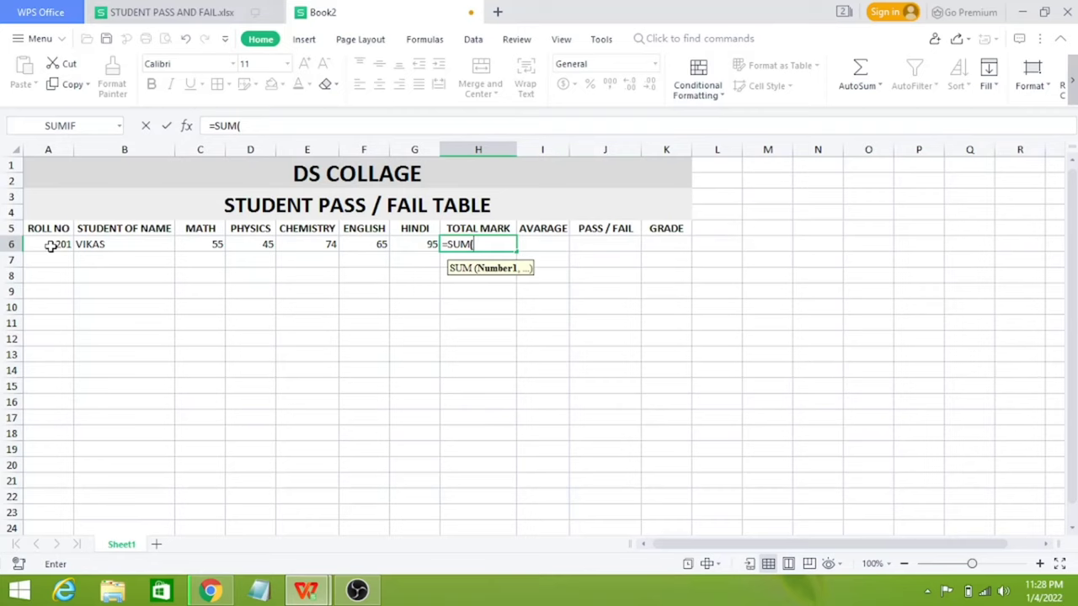
{"action": "type", "text": "C6"}
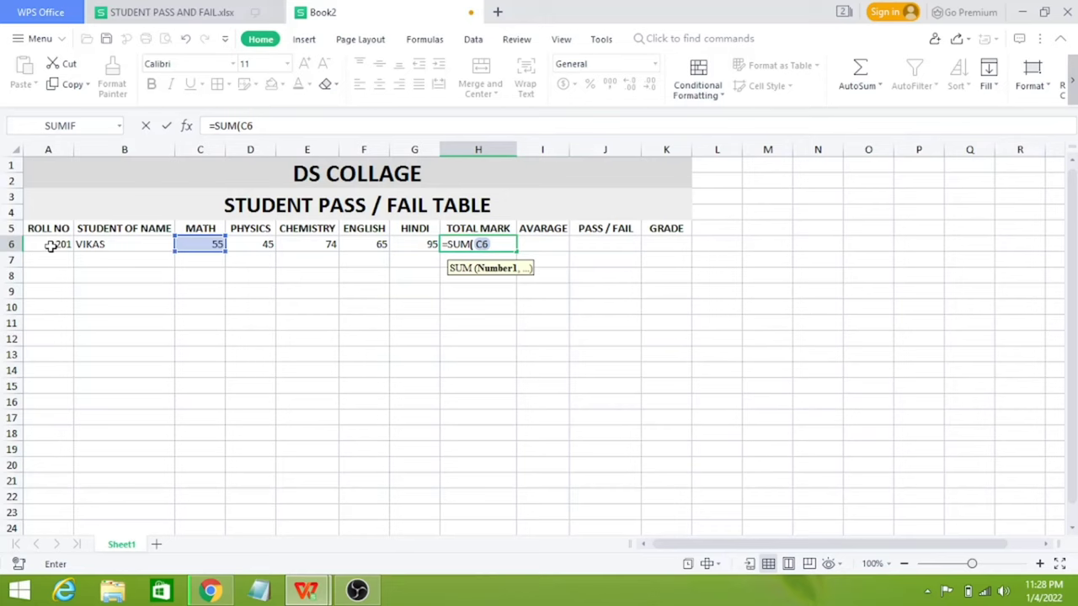
{"action": "type", "text": ":"}
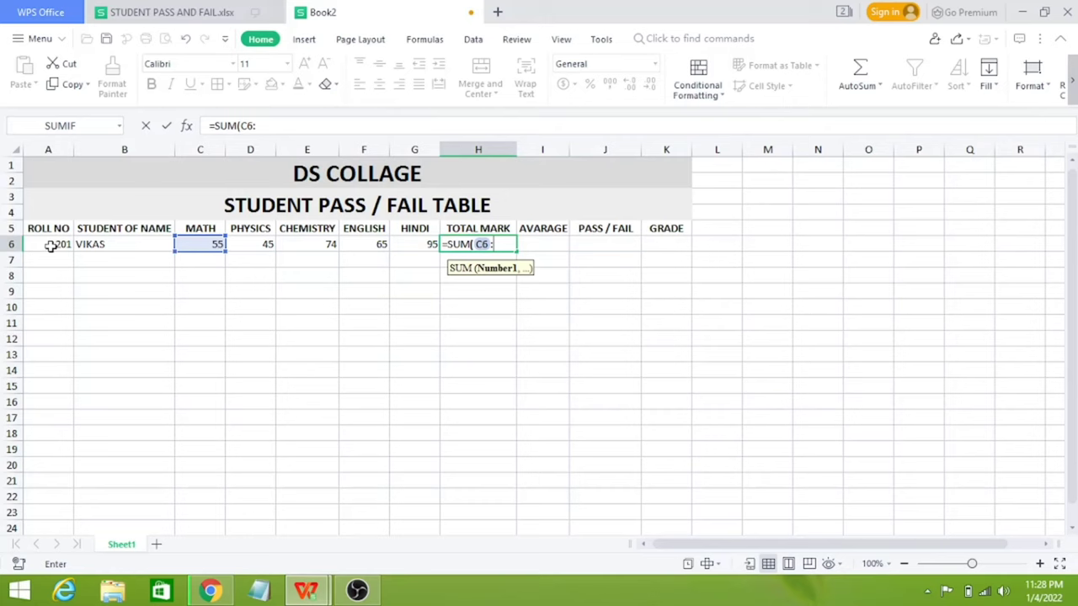
{"action": "type", "text": "G6"}
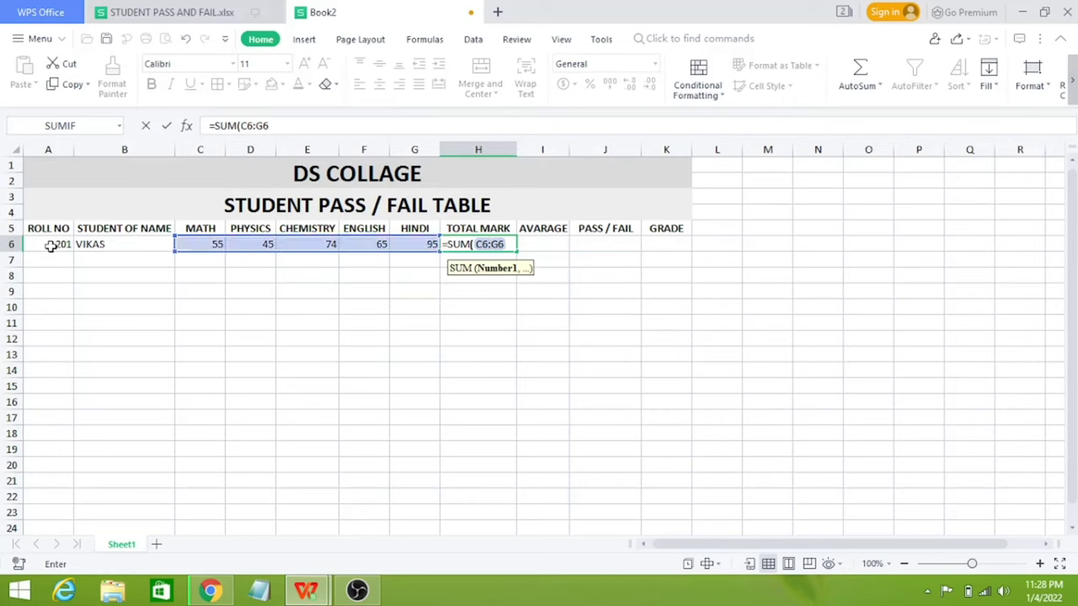
{"action": "type", "text": ")"}
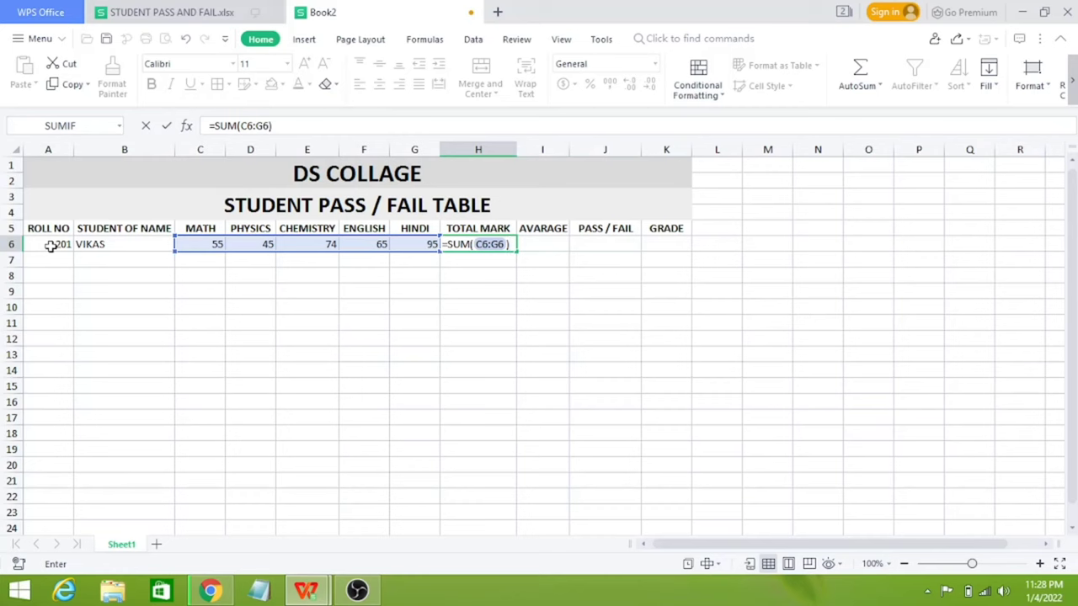
{"action": "key", "text": "Return"}
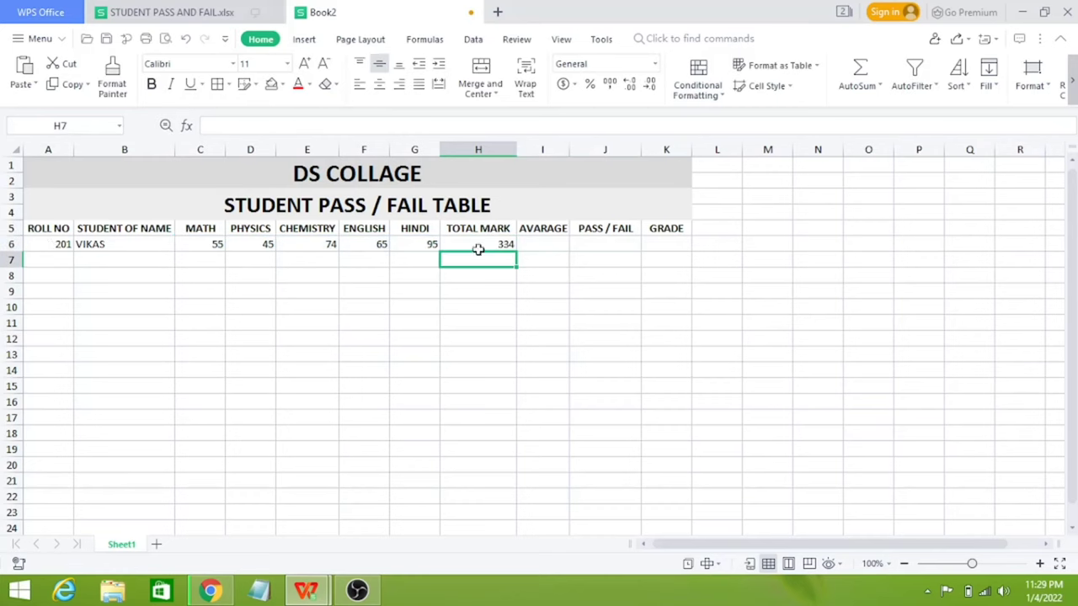
{"action": "left_click", "coordinate": [478, 244]}
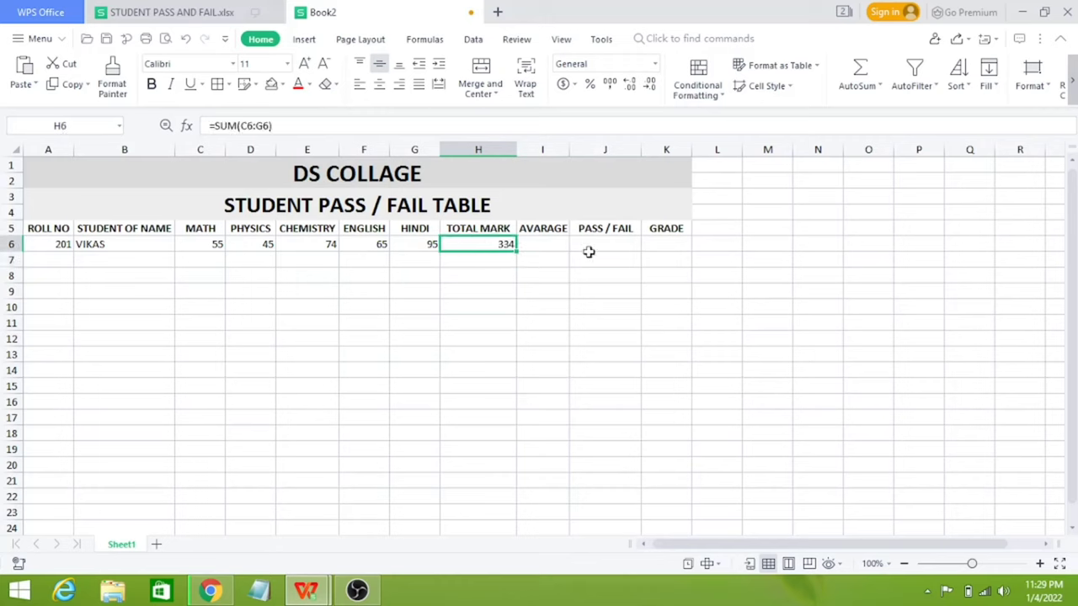
{"action": "left_click", "coordinate": [558, 243]}
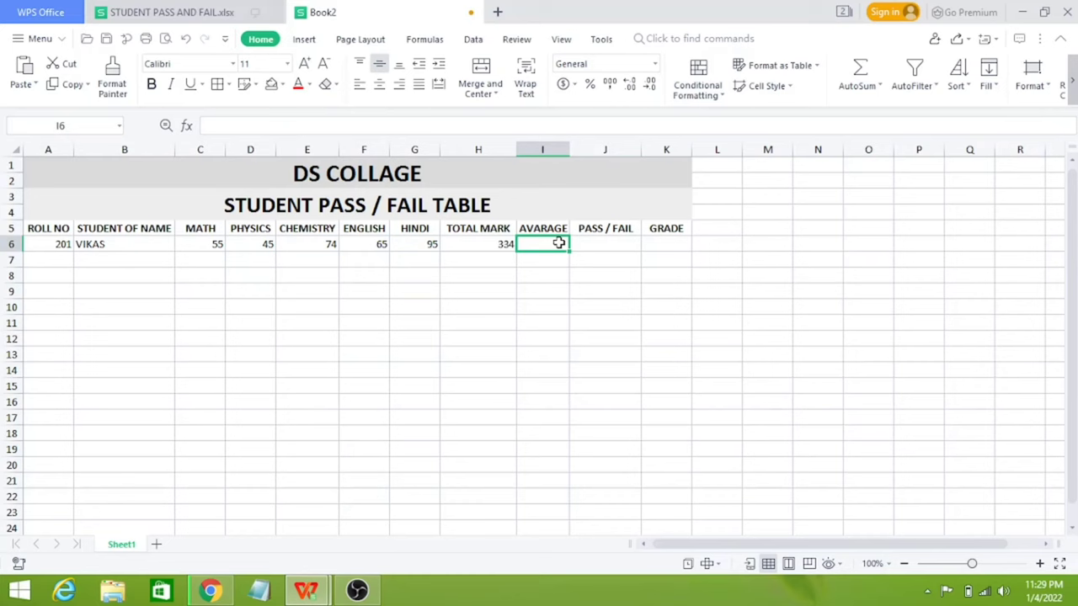
- Enter =AVERAGE(C6:G6) in I6, giving the first student an average of 66.8
{"action": "type", "text": "=A"}
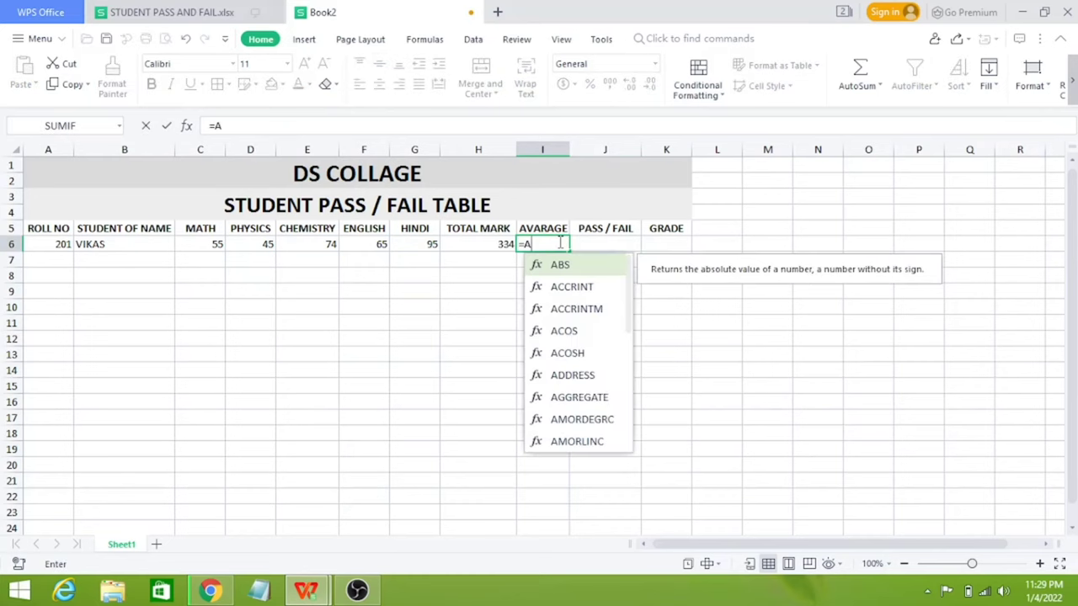
{"action": "type", "text": "V"}
{"action": "key", "text": "Down"}
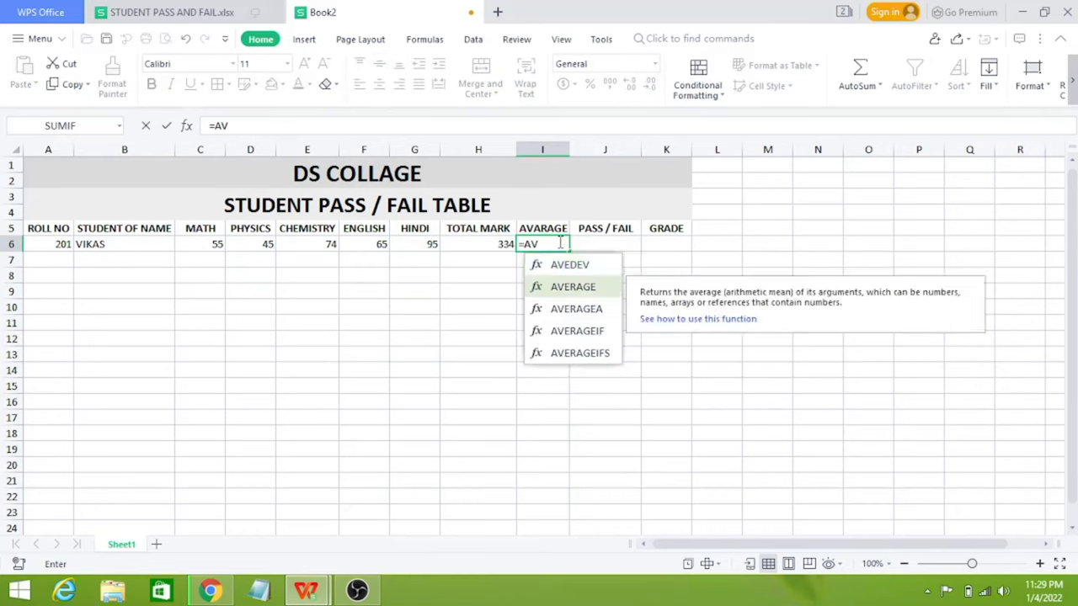
{"action": "key", "text": "Tab"}
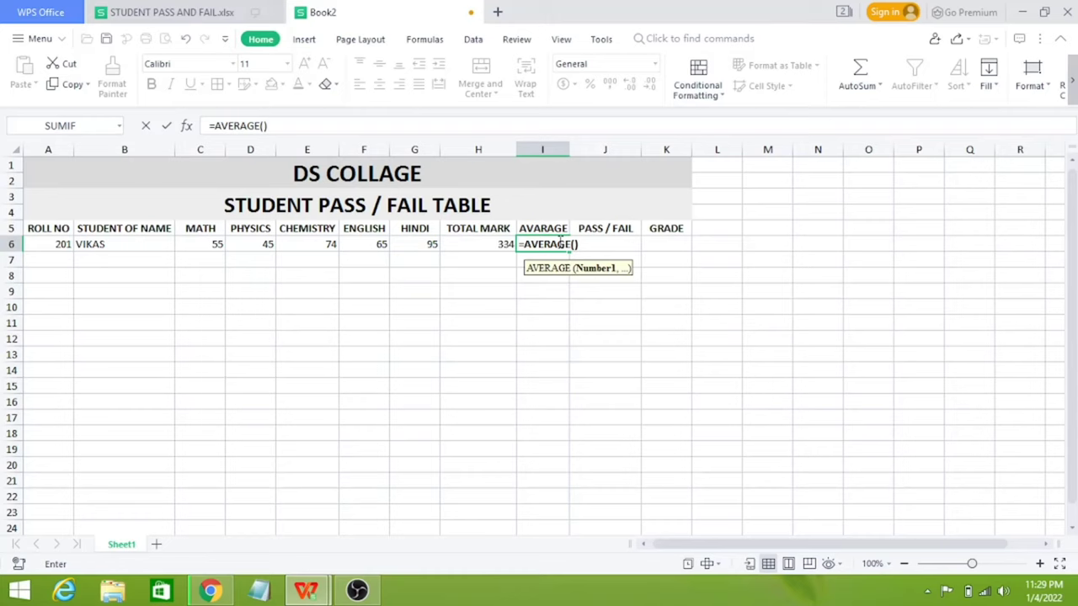
{"action": "type", "text": "C6"}
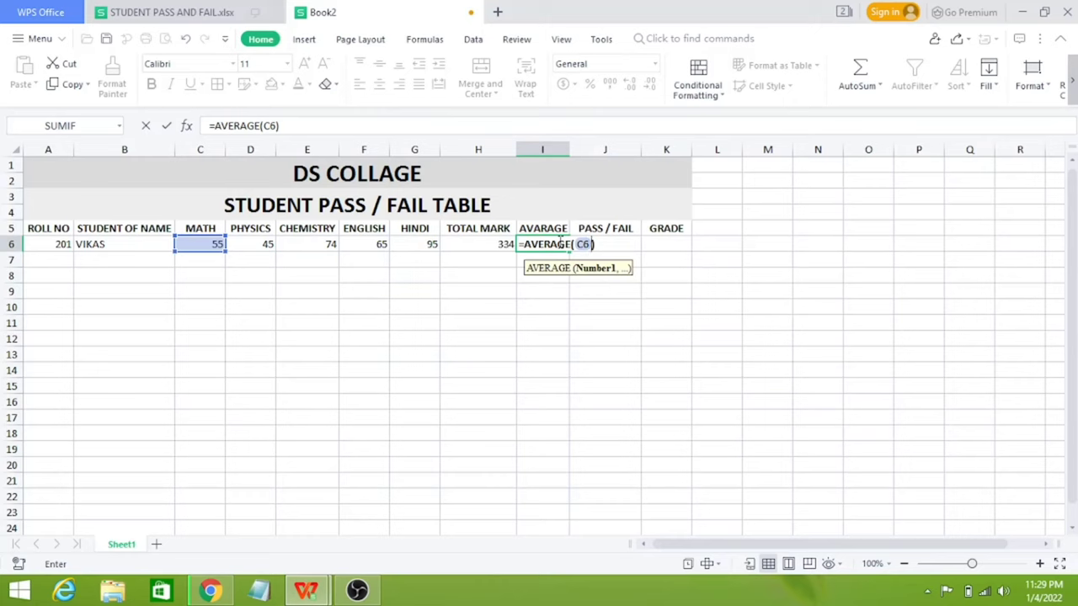
{"action": "type", "text": ":"}
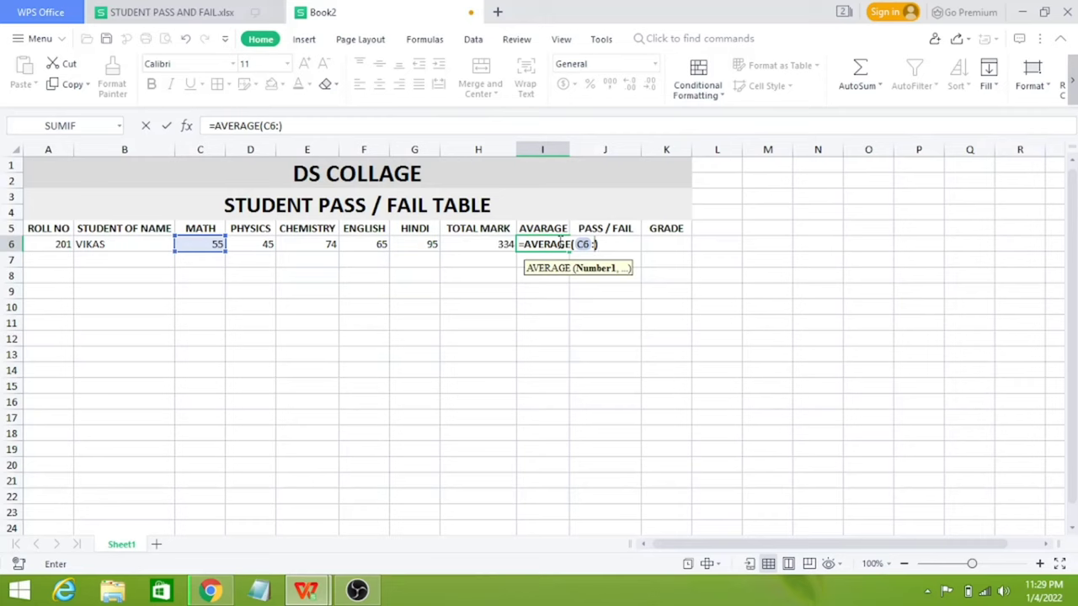
{"action": "type", "text": "G"}
{"action": "type", "text": "6"}
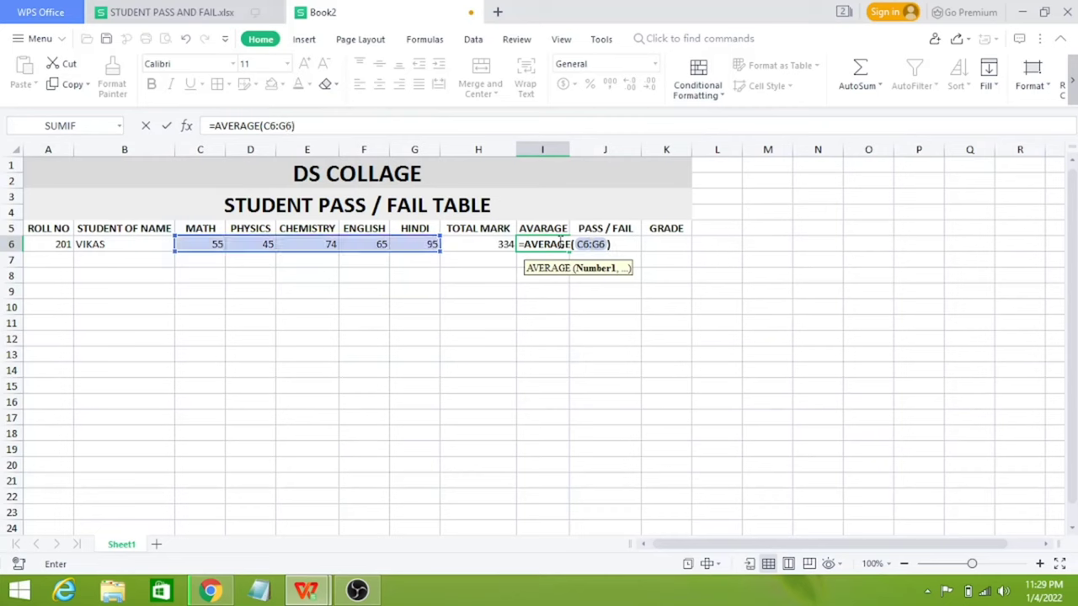
{"action": "key", "text": "Return"}
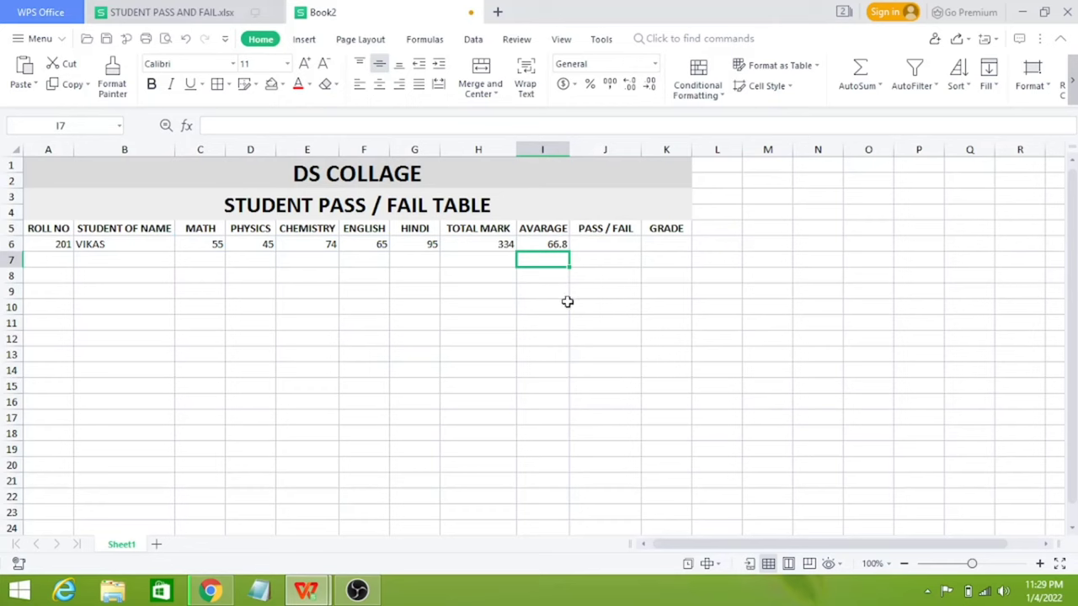
{"action": "left_click", "coordinate": [553, 299]}
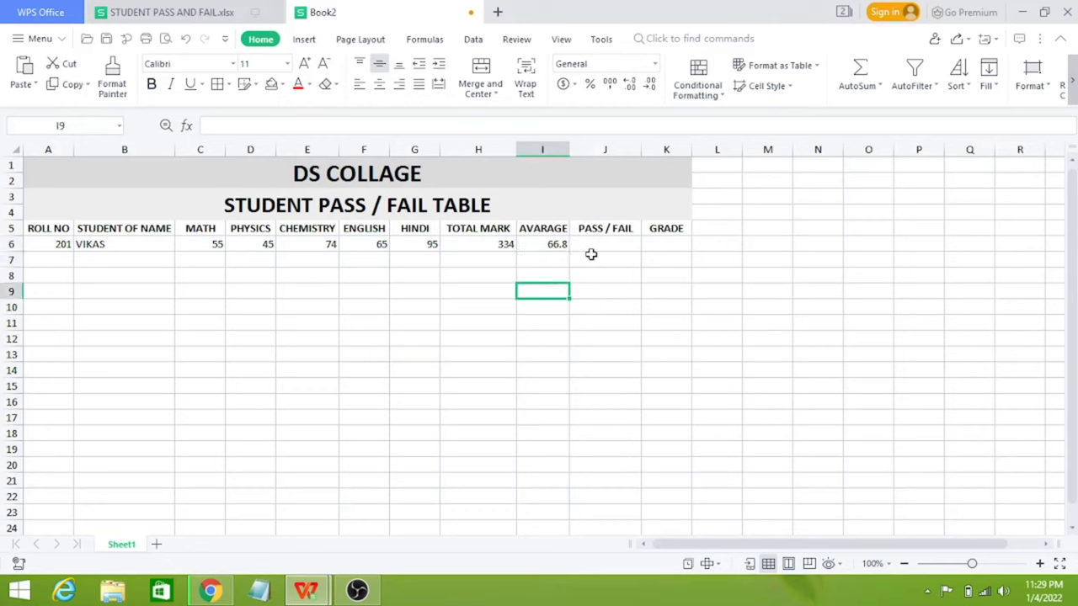
{"action": "left_click", "coordinate": [606, 244]}
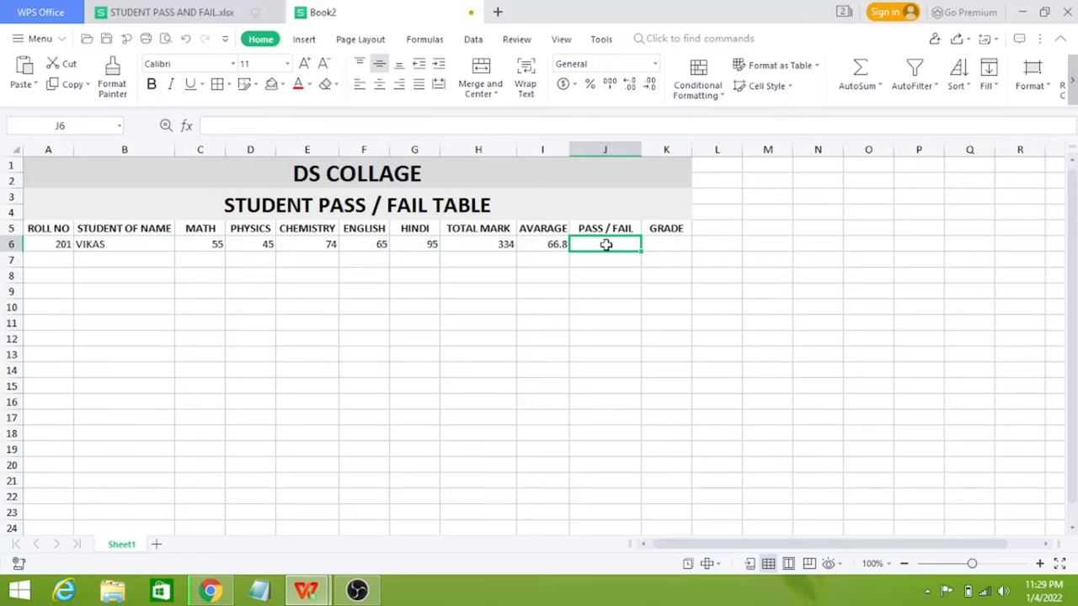
- In J6, begin =IF(COUNTIF(C6:G6 using the COUNTIF autocomplete suggestion
{"action": "type", "text": "="}
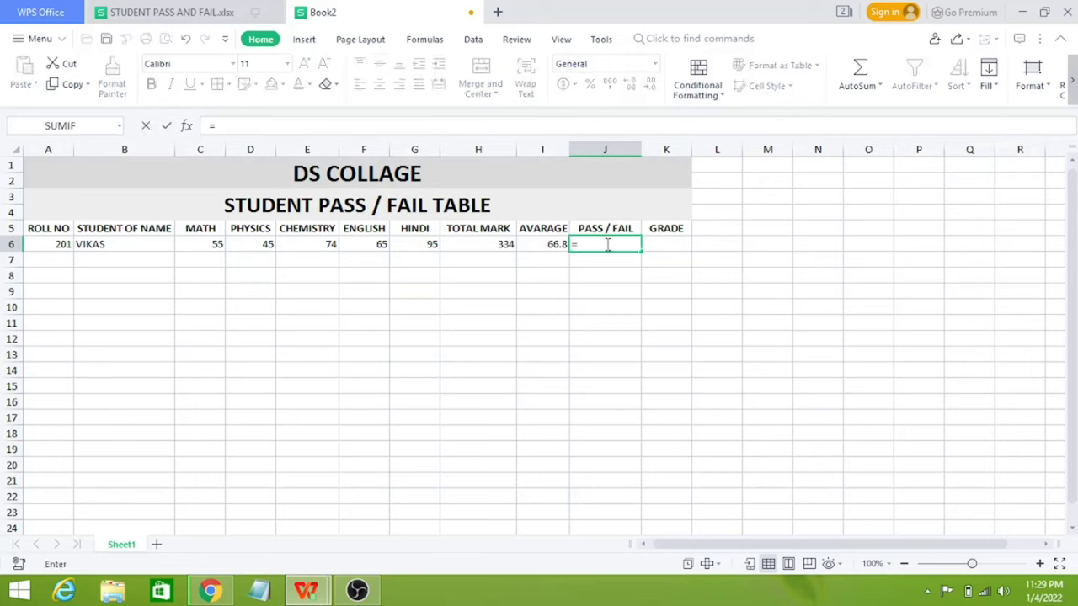
{"action": "type", "text": "IF"}
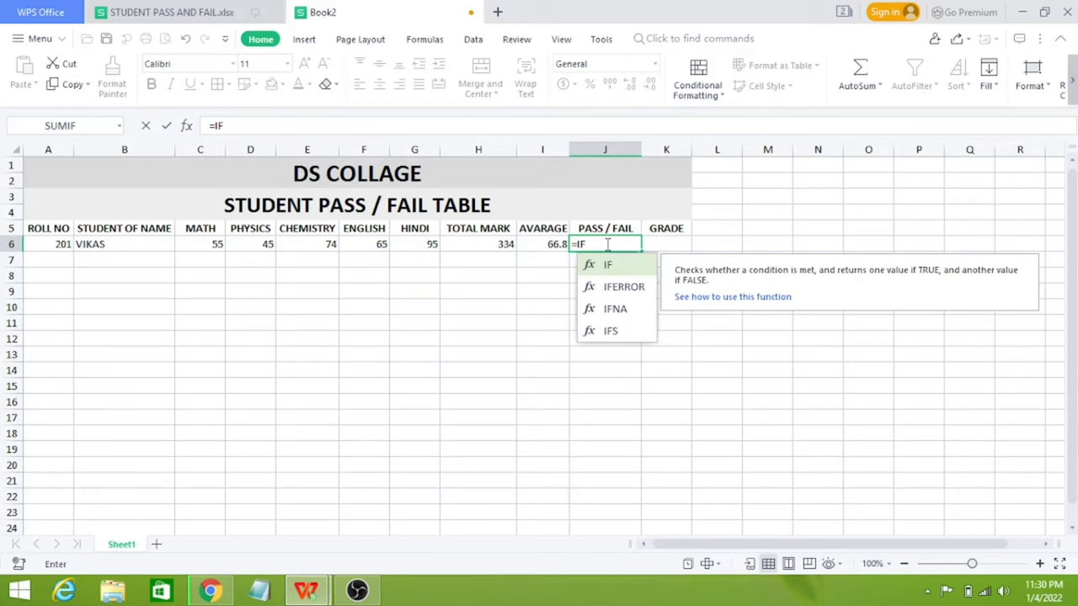
{"action": "type", "text": "("}
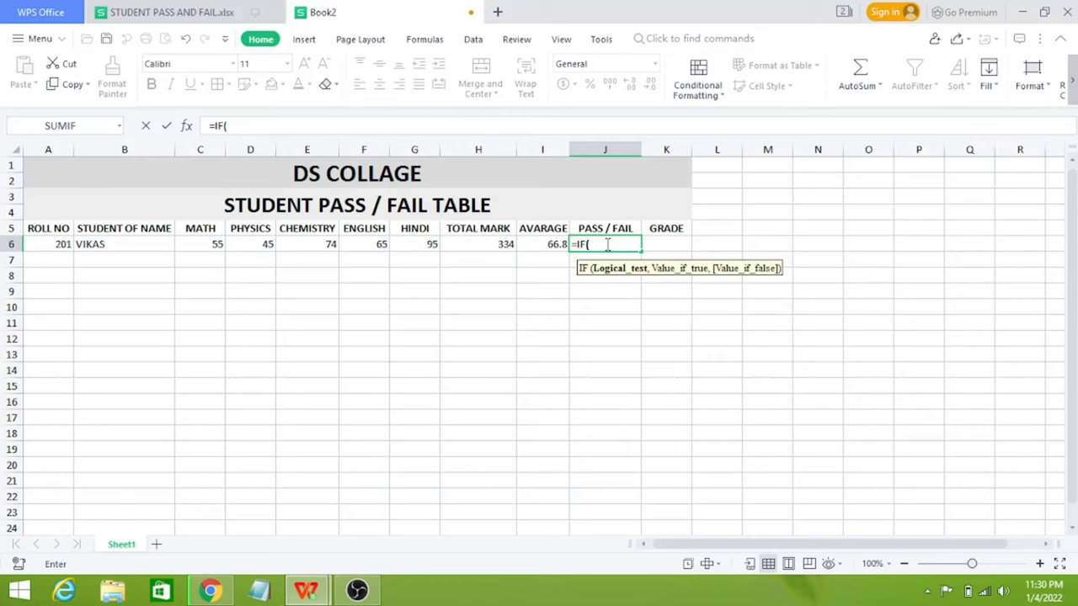
{"action": "type", "text": "C"}
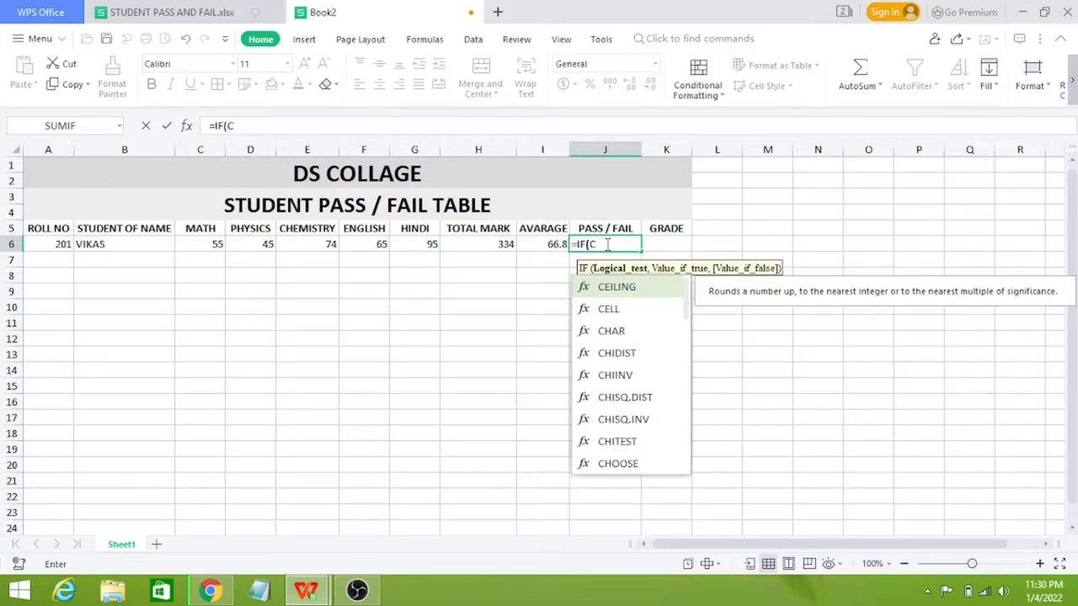
{"action": "type", "text": "OUN"}
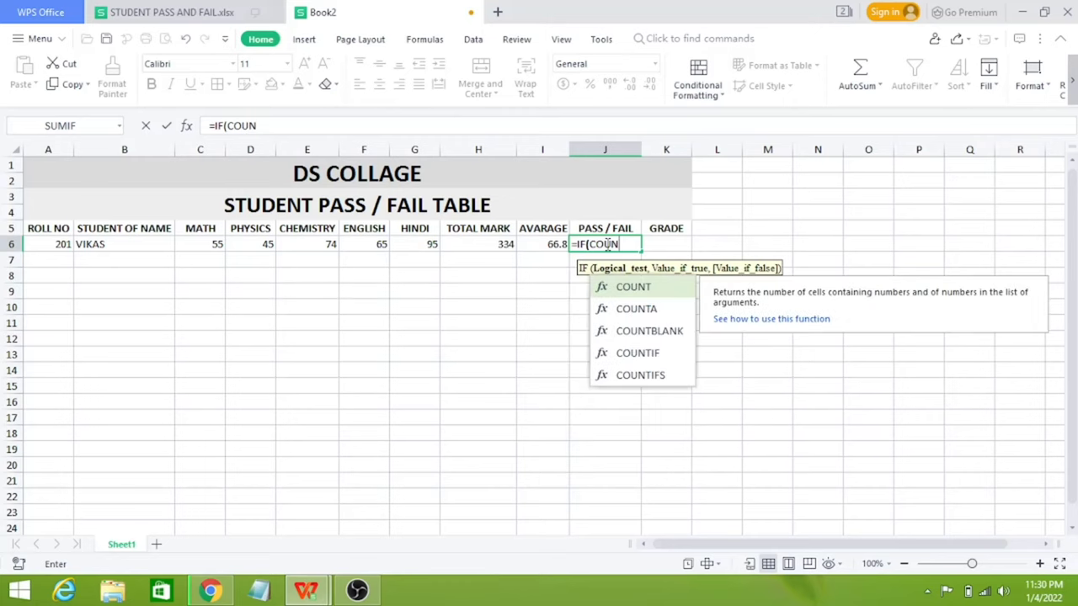
{"action": "key", "text": "Down"}
{"action": "key", "text": "Down"}
{"action": "key", "text": "Down"}
{"action": "key", "text": "Tab"}
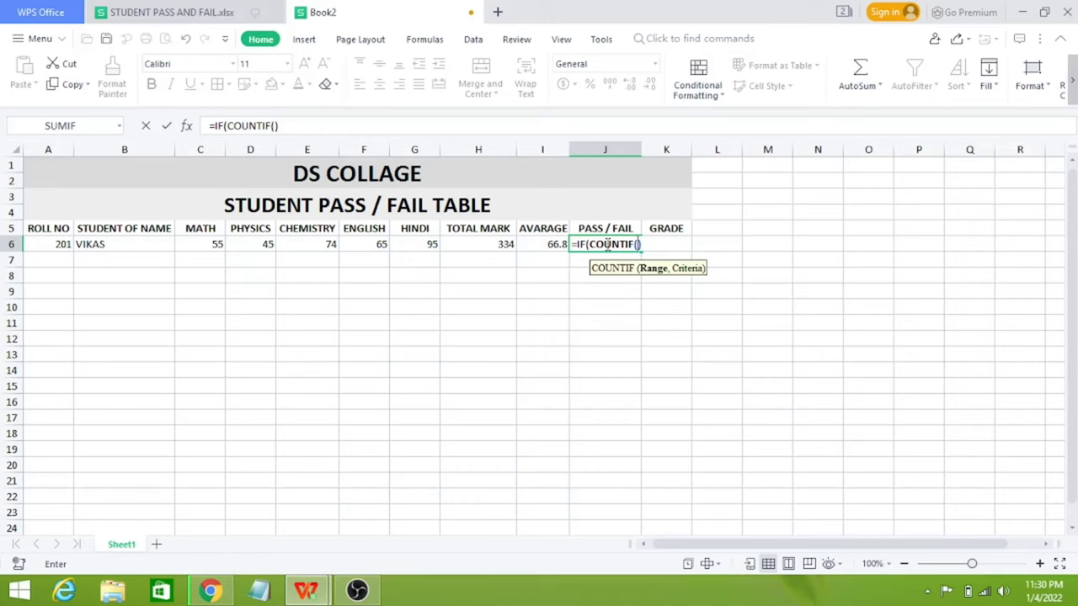
{"action": "type", "text": "C"}
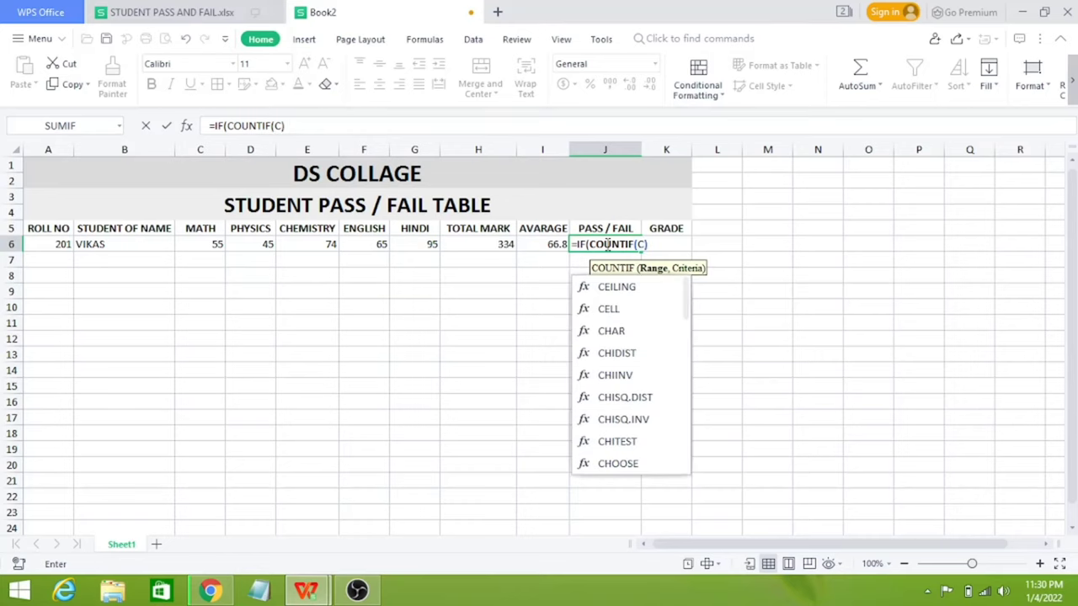
{"action": "type", "text": "5"}
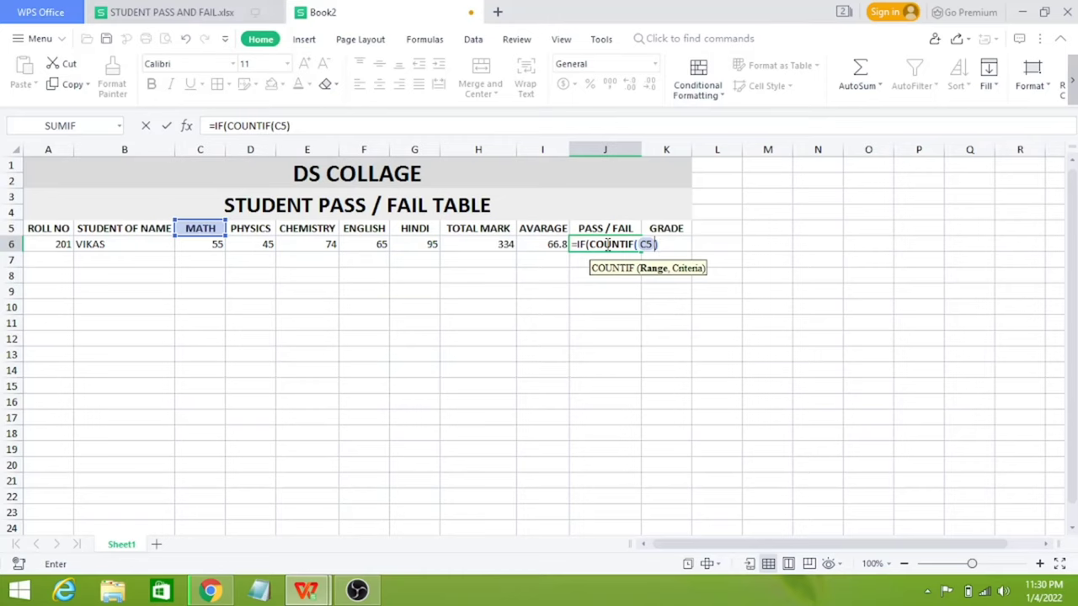
{"action": "key", "text": "BackSpace"}
{"action": "type", "text": "6"}
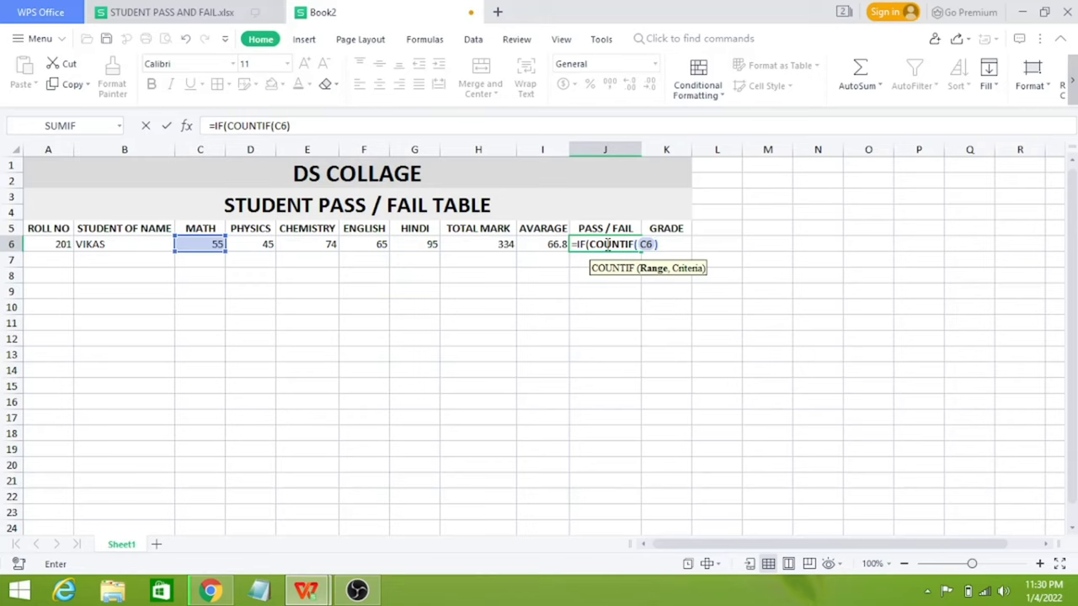
{"action": "type", "text": ":"}
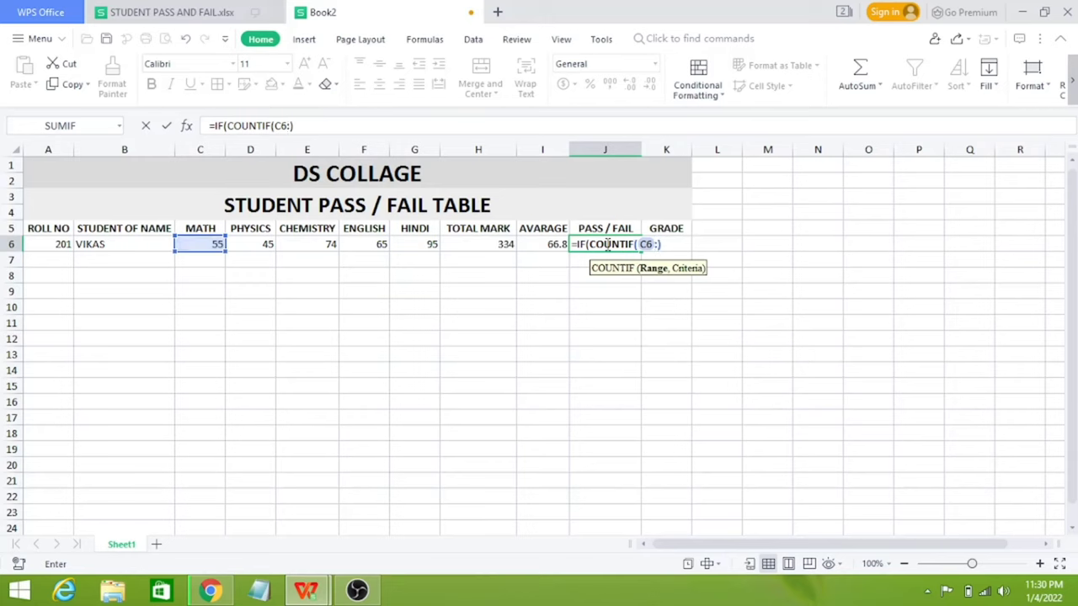
{"action": "type", "text": "G"}
{"action": "type", "text": "6"}
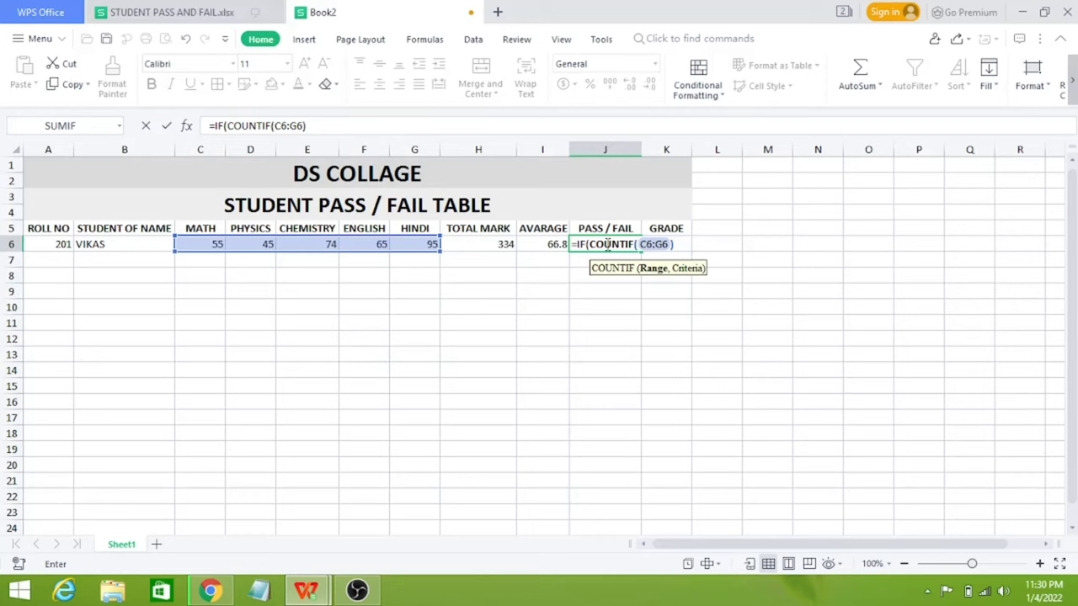
- Complete the first condition as COUNTIF(C6:G6,">33")=5 returning "PASS"
{"action": "type", "text": ","}
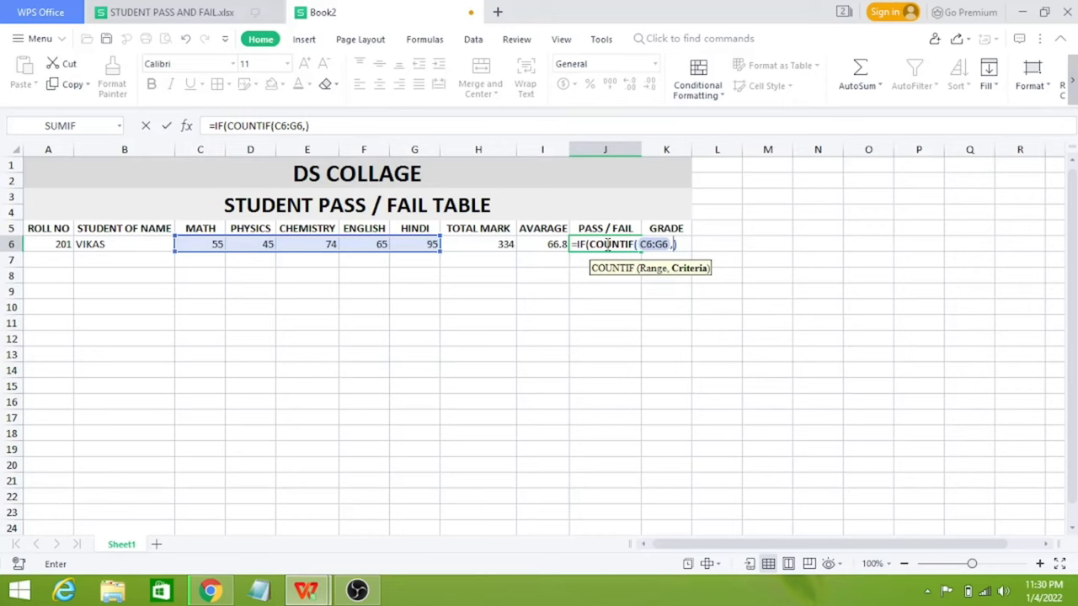
{"action": "type", "text": "\""}
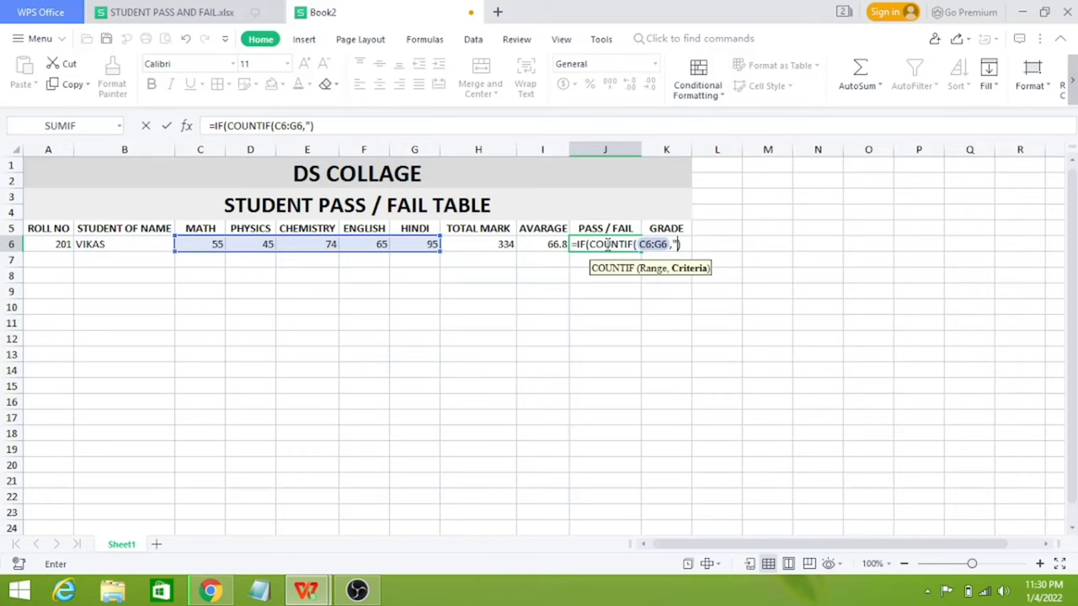
{"action": "type", "text": ">"}
{"action": "type", "text": "33"}
{"action": "type", "text": "\""}
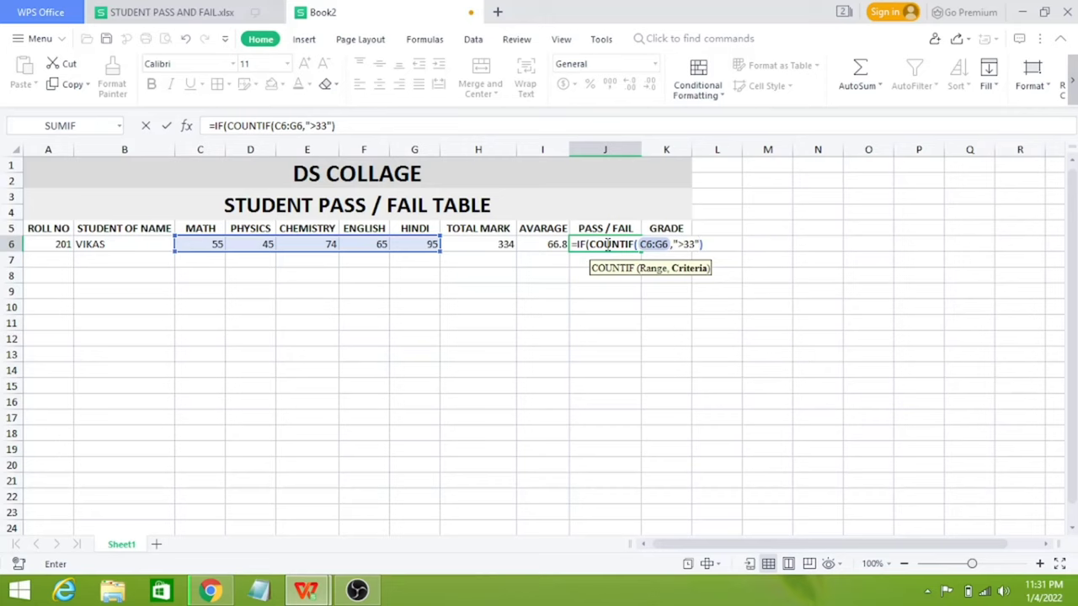
{"action": "key", "text": "Return"}
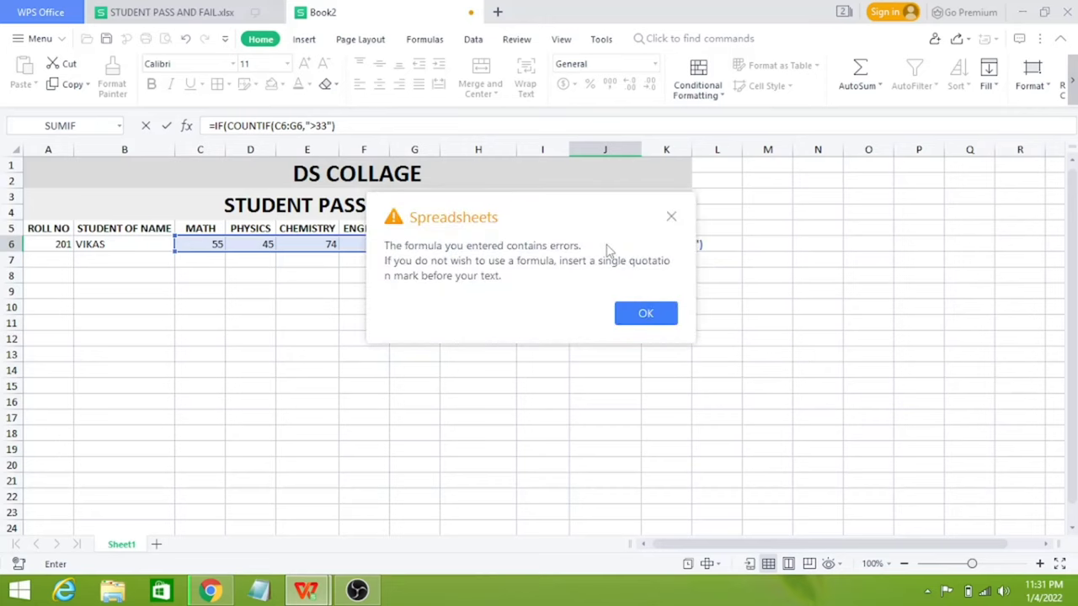
{"action": "left_click", "coordinate": [672, 216]}
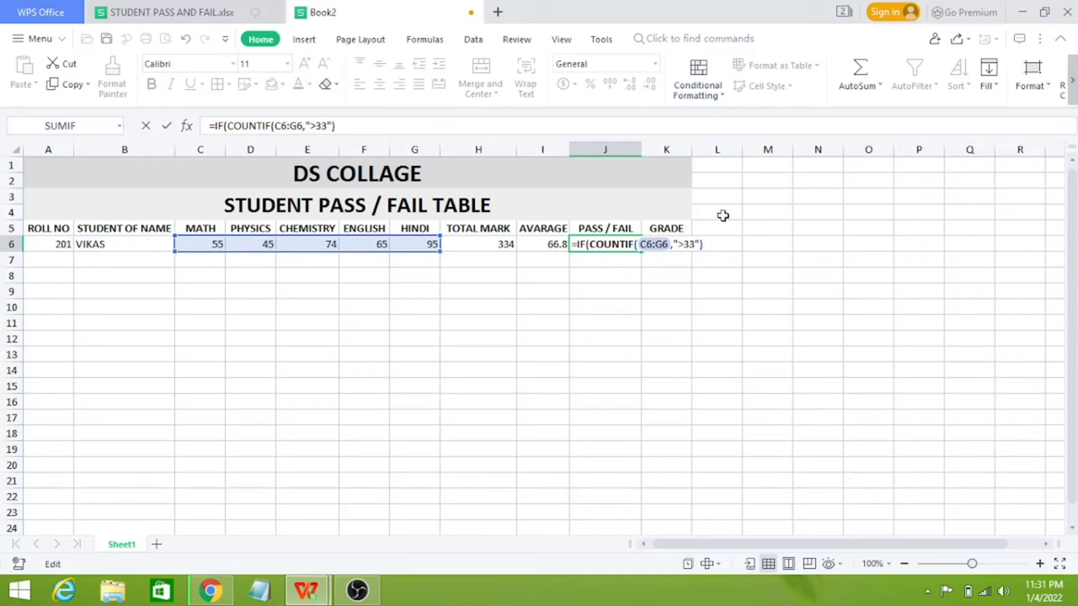
{"action": "type", "text": ")"}
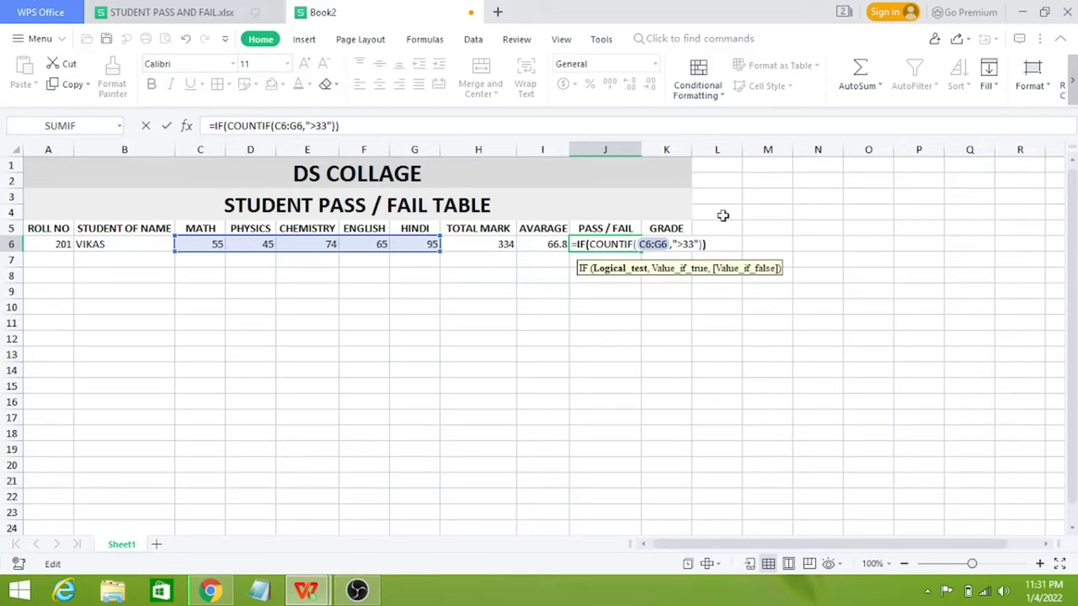
{"action": "type", "text": "="}
{"action": "type", "text": "5"}
{"action": "type", "text": ","}
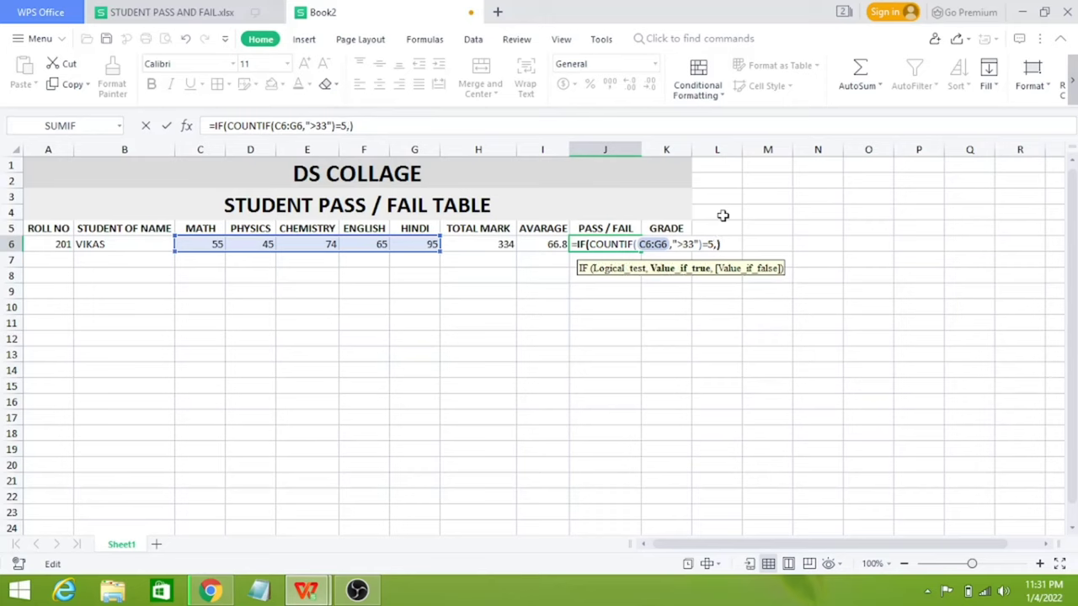
{"action": "type", "text": "\""}
{"action": "type", "text": "PAS"}
{"action": "type", "text": "S\""}
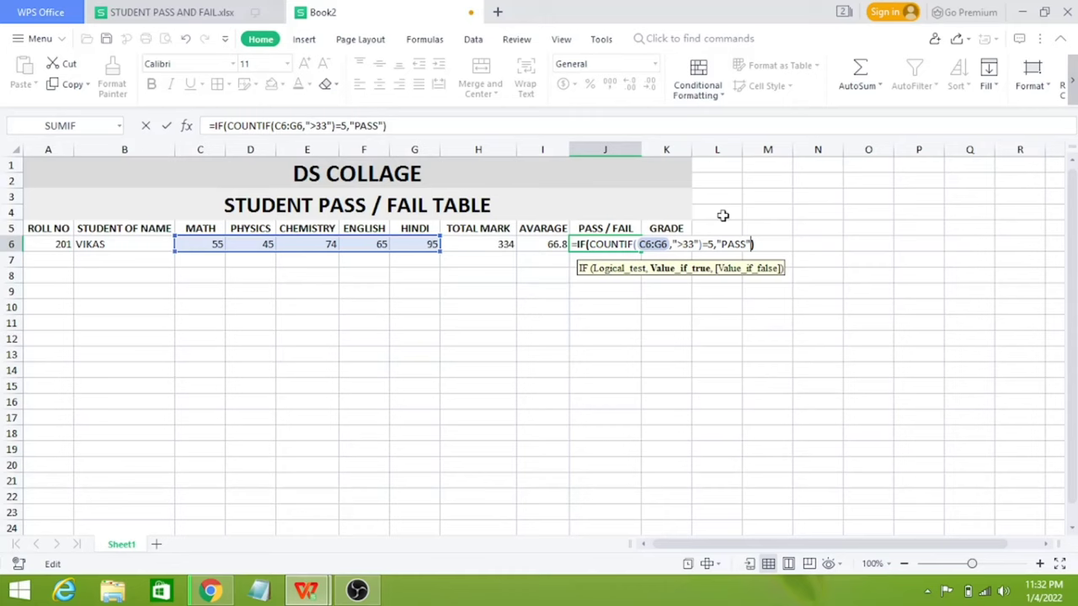
- Append a nested IF(COUNTIF(C6:G6,"<33")) to the J6 formula, picking COUNTIF from autocomplete
{"action": "type", "text": ","}
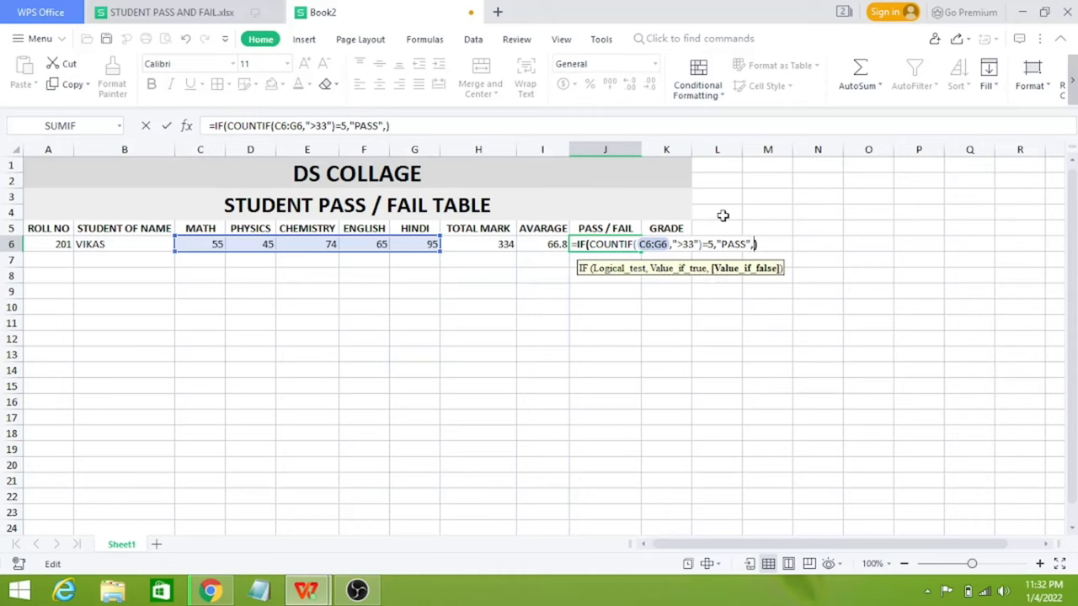
{"action": "type", "text": "IF"}
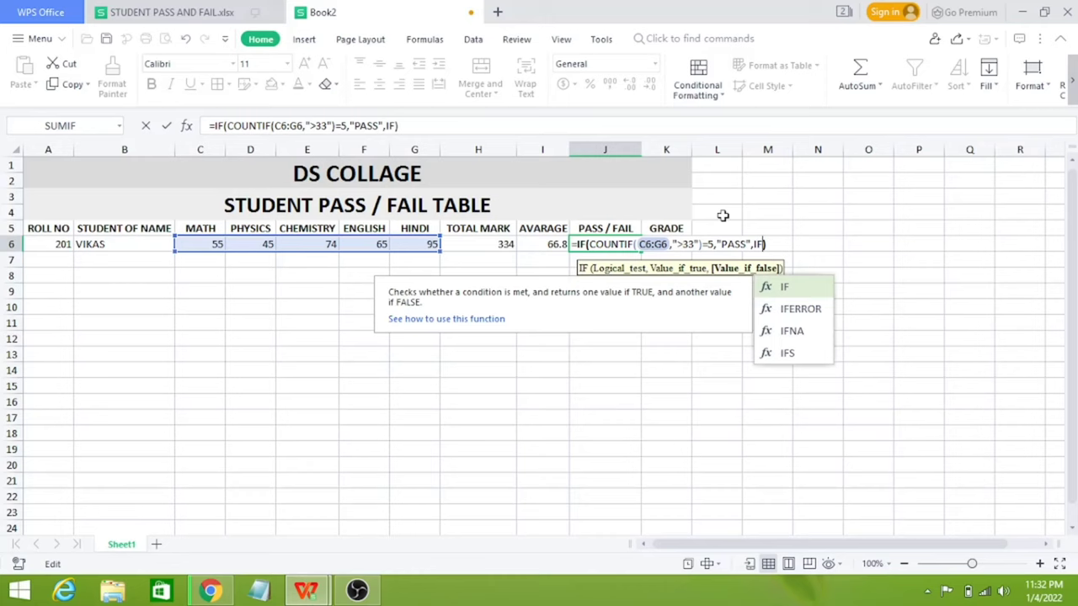
{"action": "type", "text": "("}
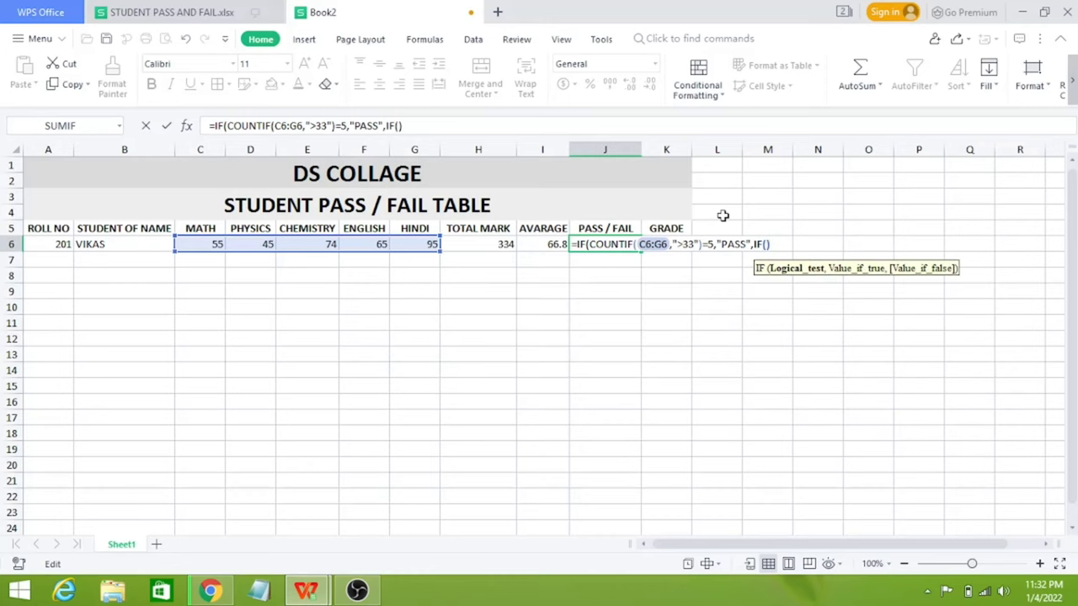
{"action": "type", "text": "C"}
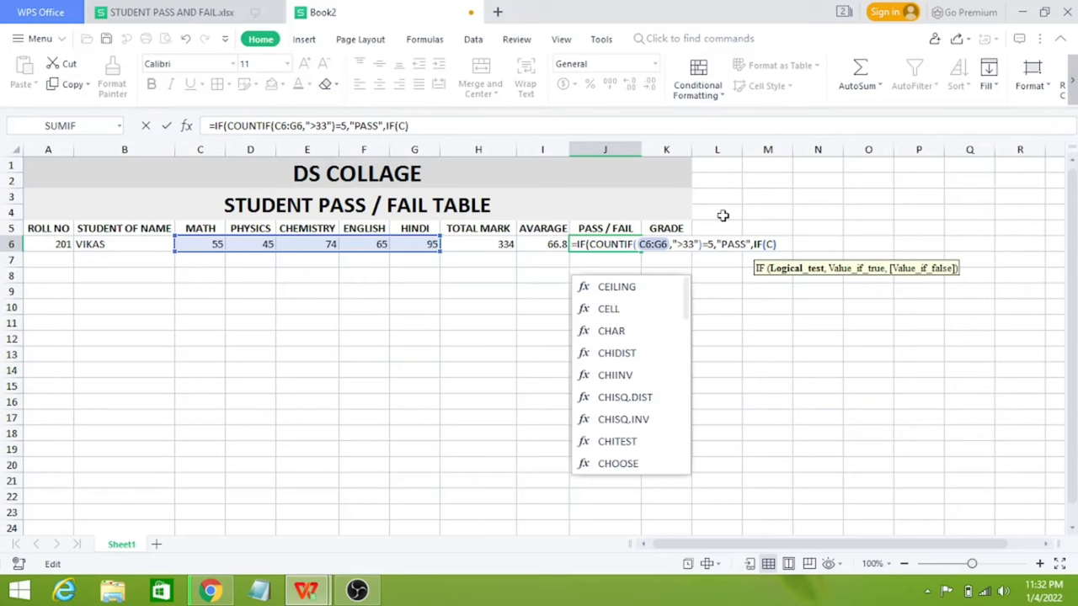
{"action": "type", "text": "O"}
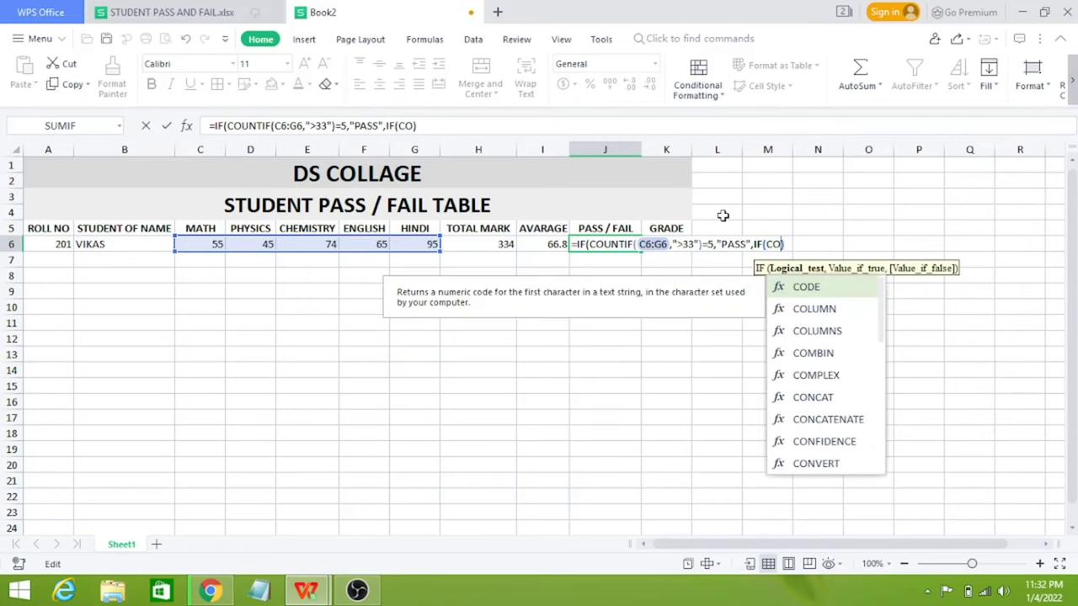
{"action": "type", "text": "UN"}
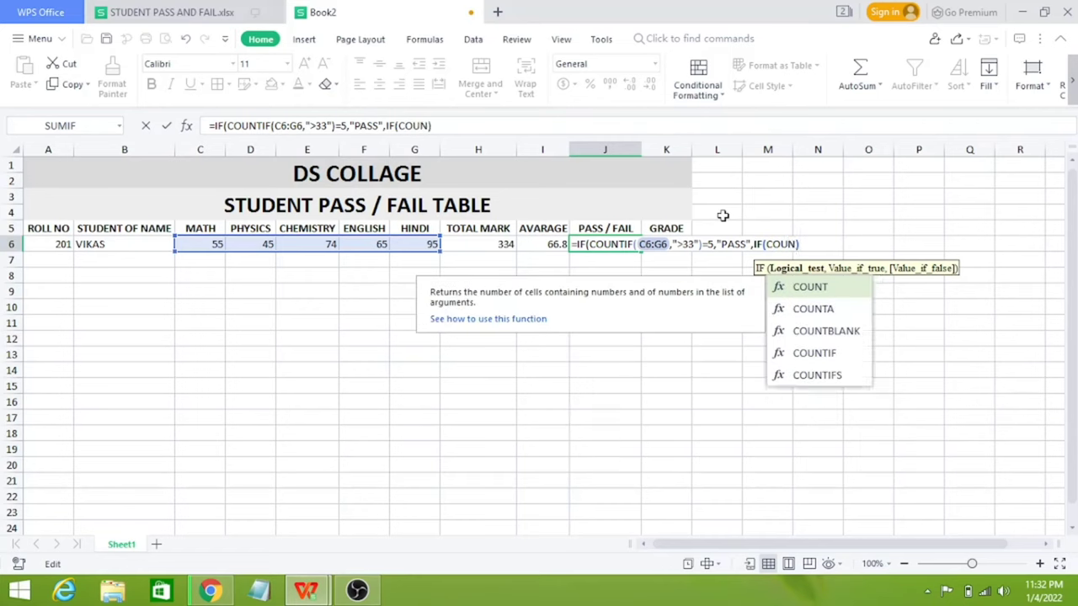
{"action": "key", "text": "Down"}
{"action": "key", "text": "Down"}
{"action": "key", "text": "Down"}
{"action": "key", "text": "Tab"}
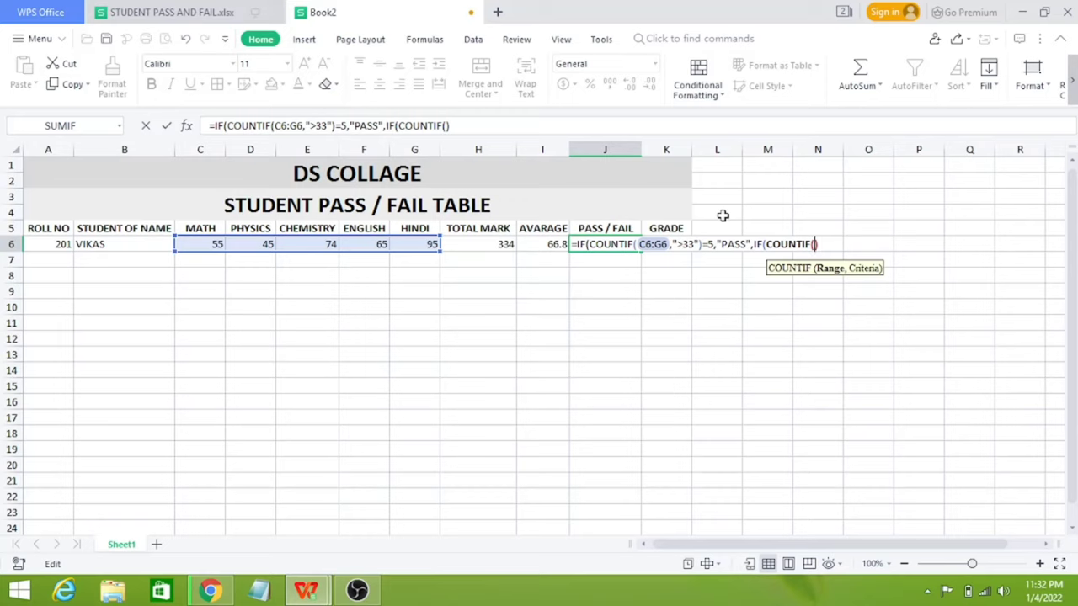
{"action": "type", "text": "C6"}
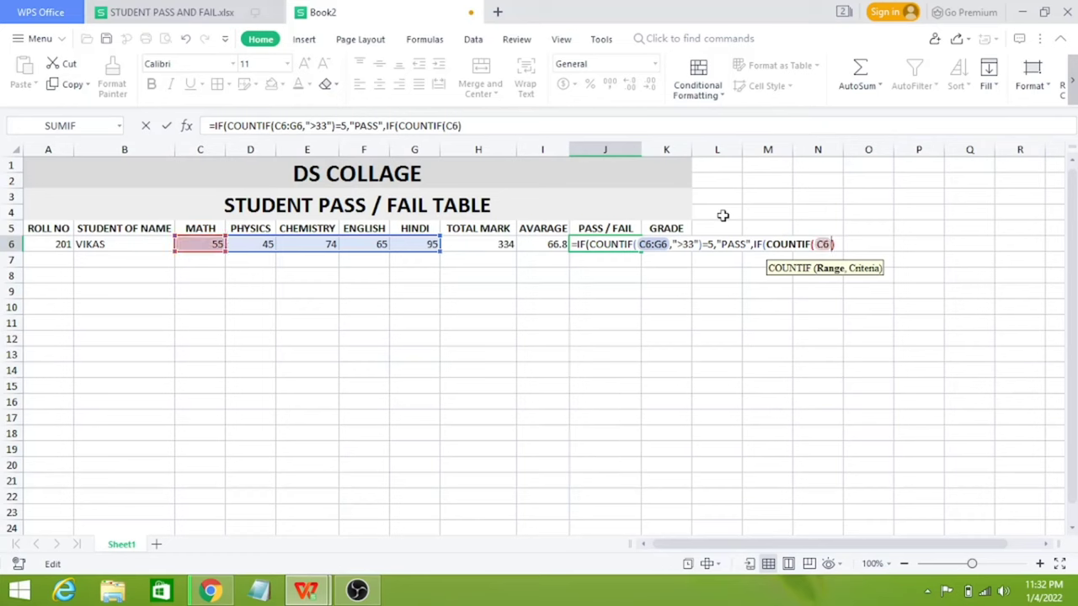
{"action": "type", "text": ":"}
{"action": "type", "text": "G"}
{"action": "type", "text": "6"}
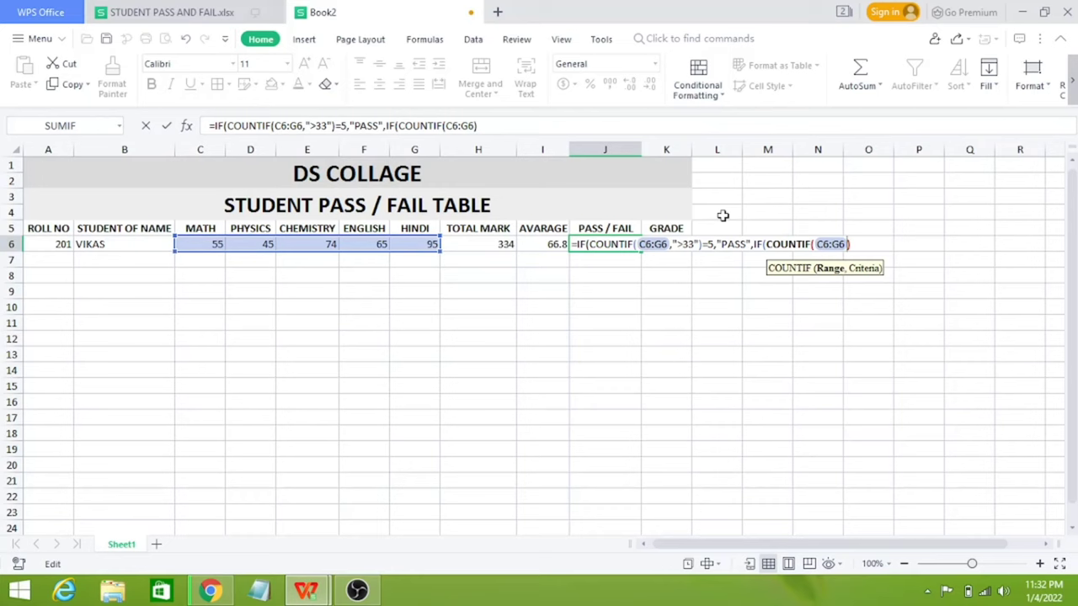
{"action": "type", "text": ","}
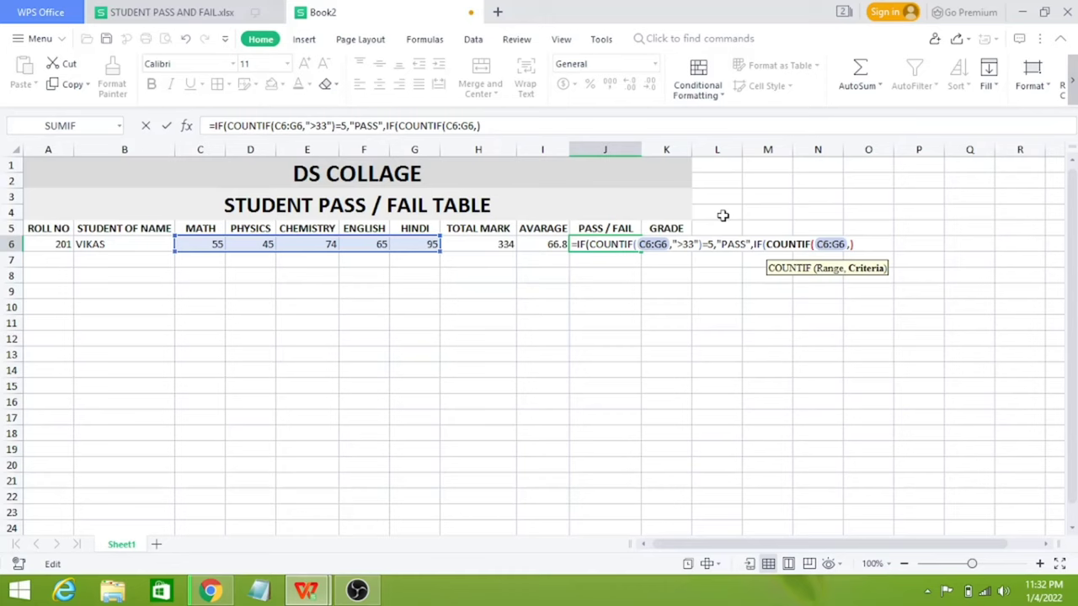
{"action": "type", "text": "\""}
{"action": "type", "text": "<33"}
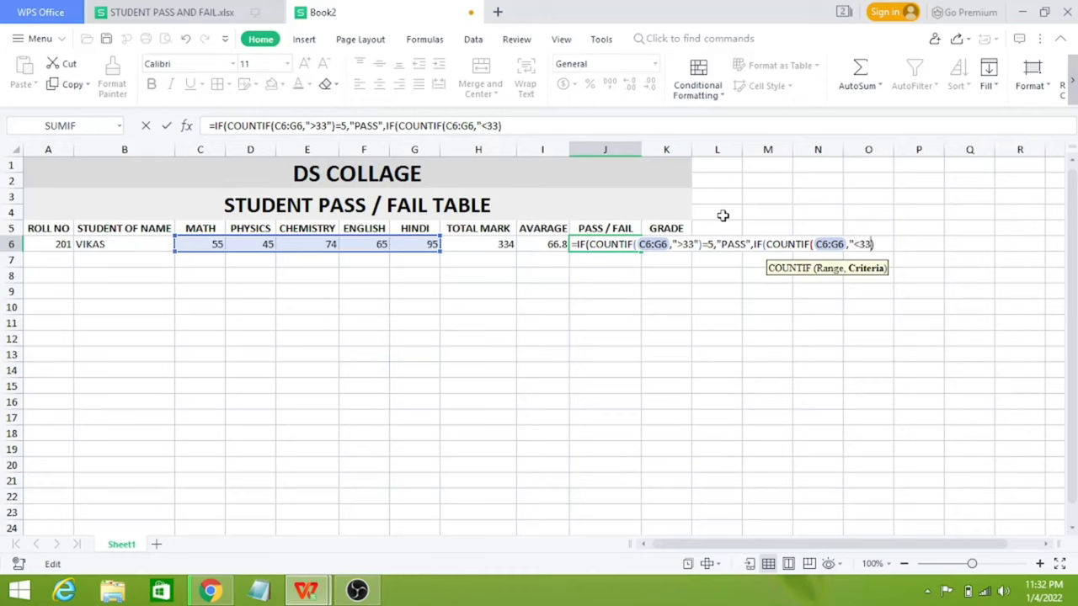
{"action": "type", "text": "\""}
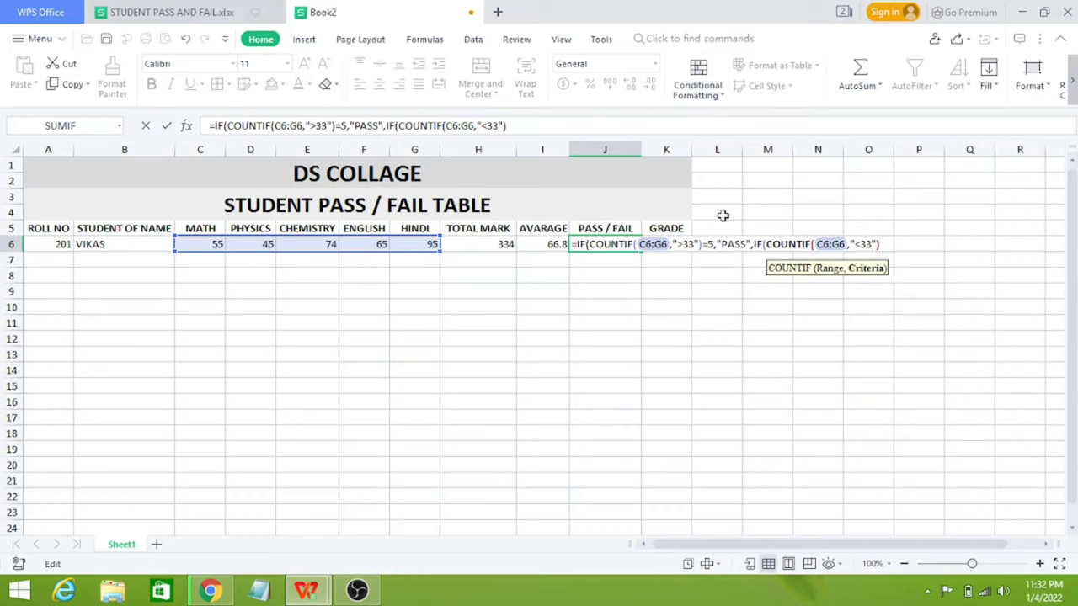
{"action": "type", "text": ")"}
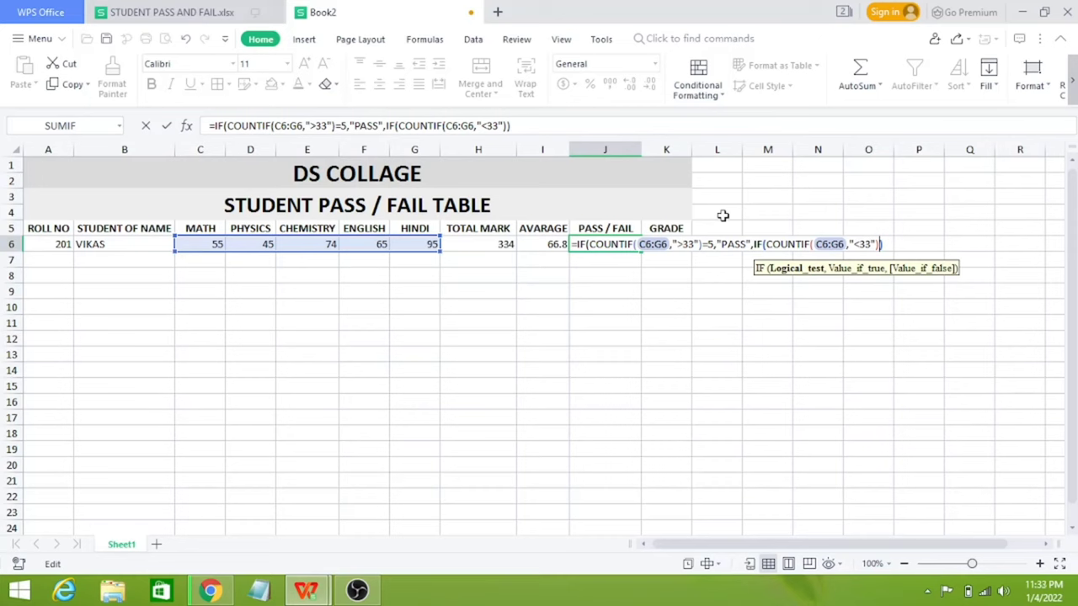
- Add >=3 returning "FAIL", otherwise "COMPARTMENT", to the nested IF in J6
{"action": "type", "text": ">"}
{"action": "type", "text": "=3"}
{"action": "type", "text": ","}
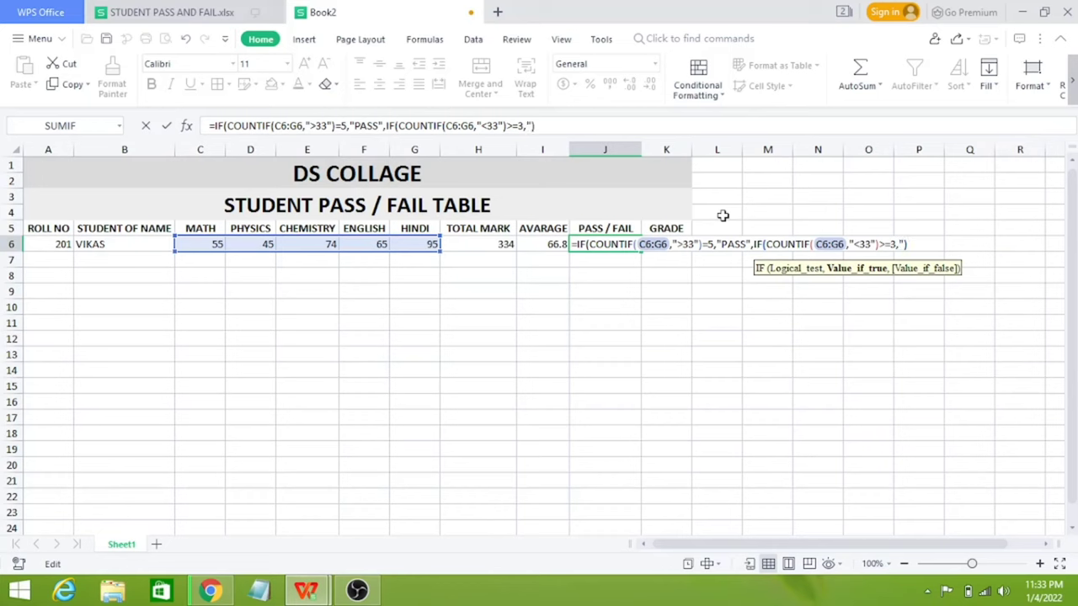
{"action": "type", "text": "FAI"}
{"action": "type", "text": "L"}
{"action": "type", "text": "\""}
{"action": "type", "text": ","}
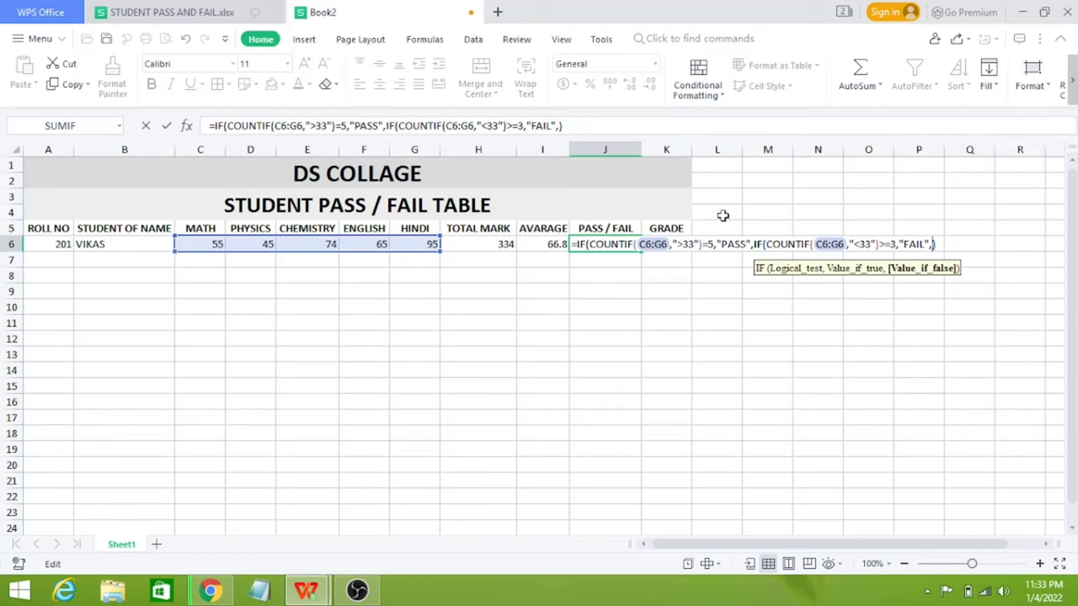
{"action": "type", "text": "\""}
{"action": "type", "text": "COM"}
{"action": "type", "text": "PAR"}
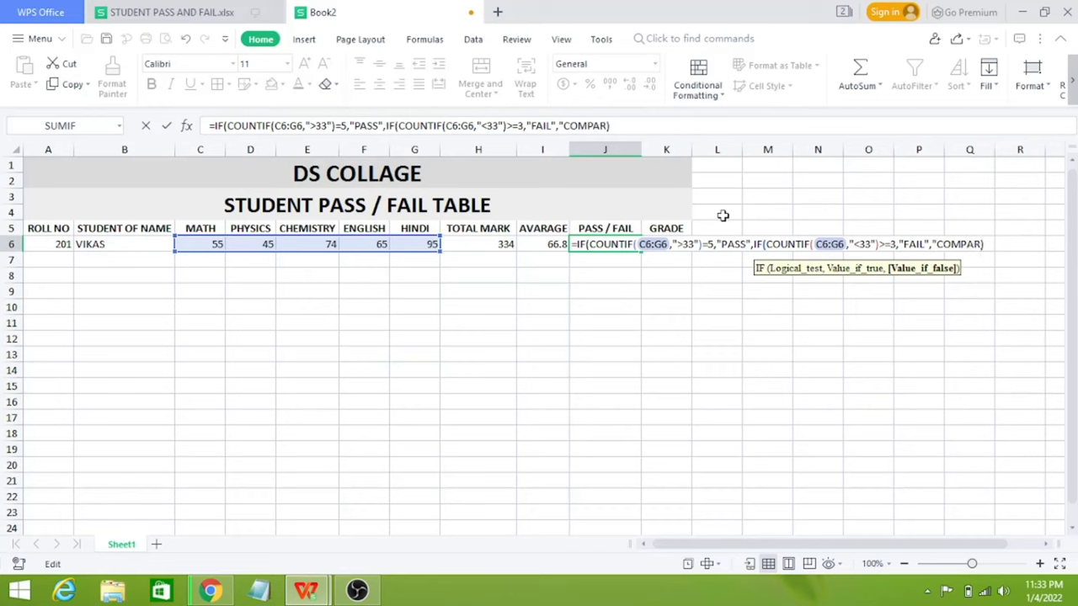
{"action": "type", "text": "TM"}
{"action": "type", "text": "ENT"}
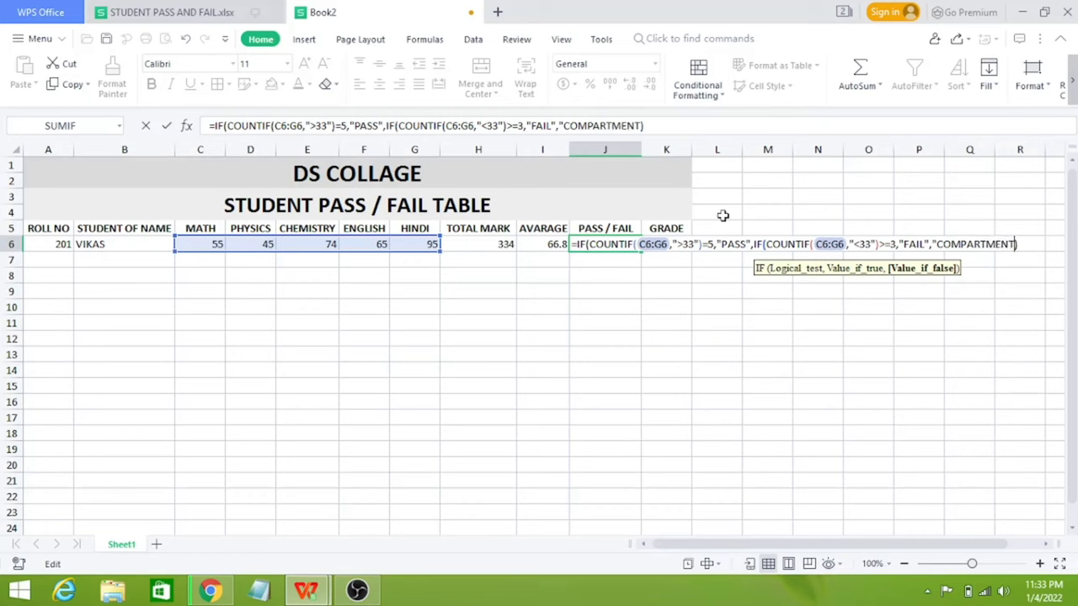
{"action": "type", "text": "\""}
{"action": "type", "text": ")"}
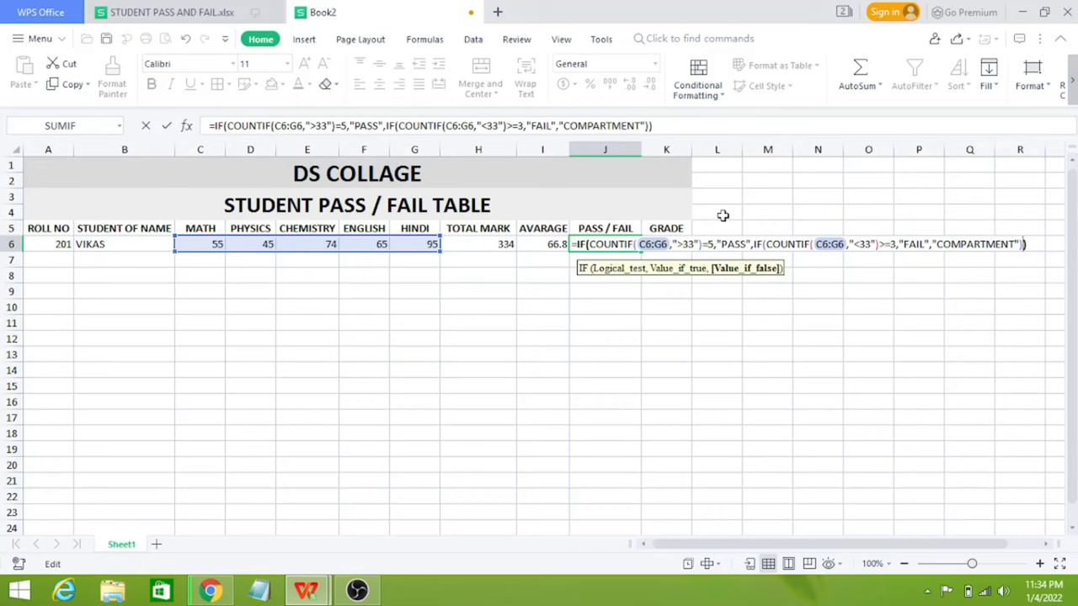
- Commit the J6 pass/fail formula so it shows PASS, then select cell K6
{"action": "key", "text": "Return"}
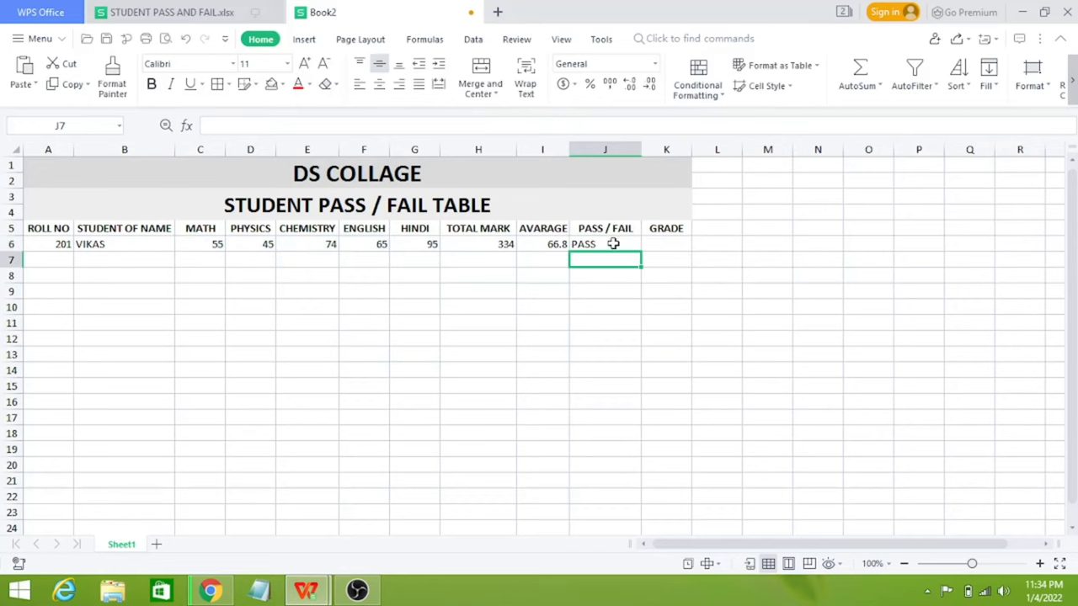
{"action": "left_click", "coordinate": [664, 242]}
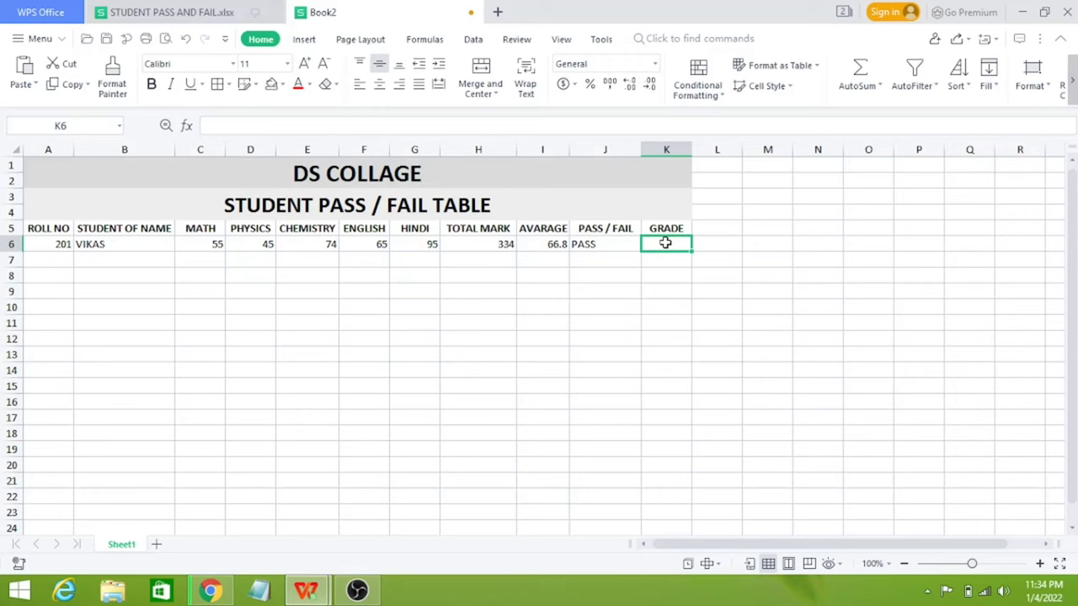
- In K6, start =IF(I6>75,"A",IF(I6>65, for the grade bands
{"action": "type", "text": "=I"}
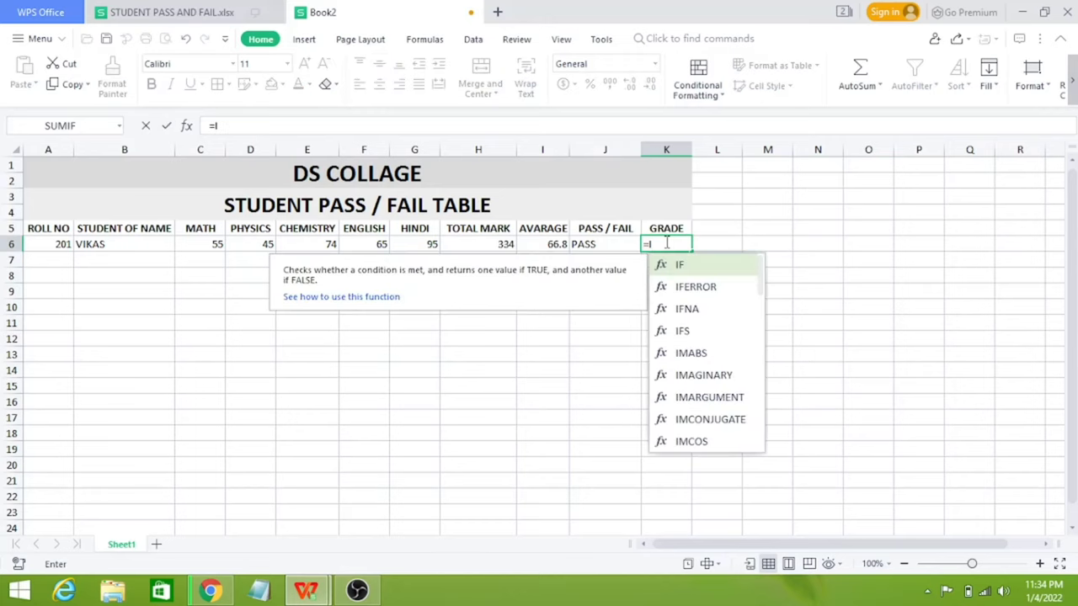
{"action": "type", "text": "F"}
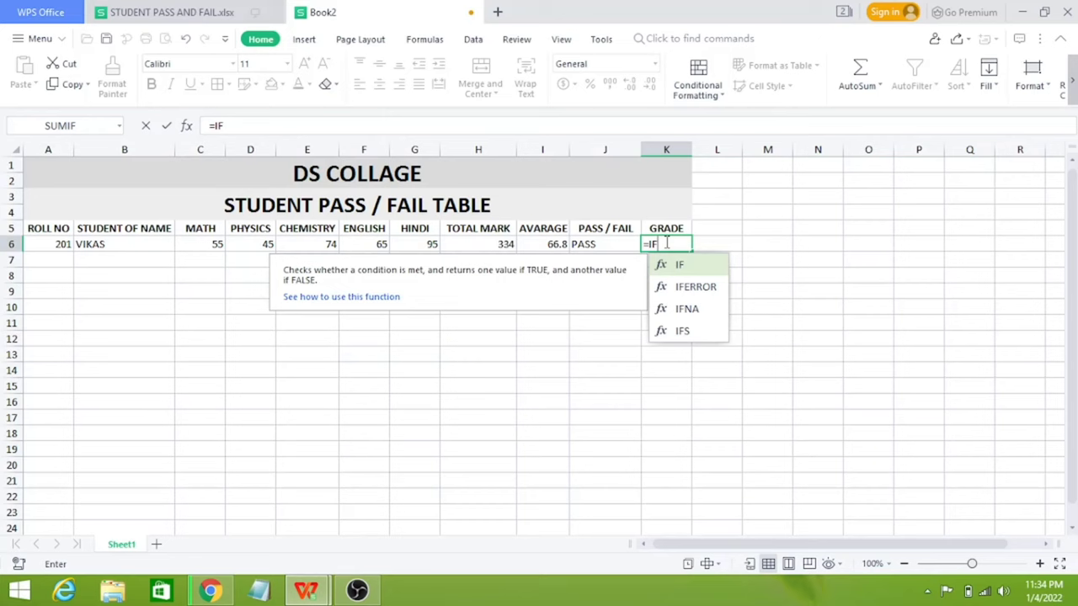
{"action": "type", "text": "("}
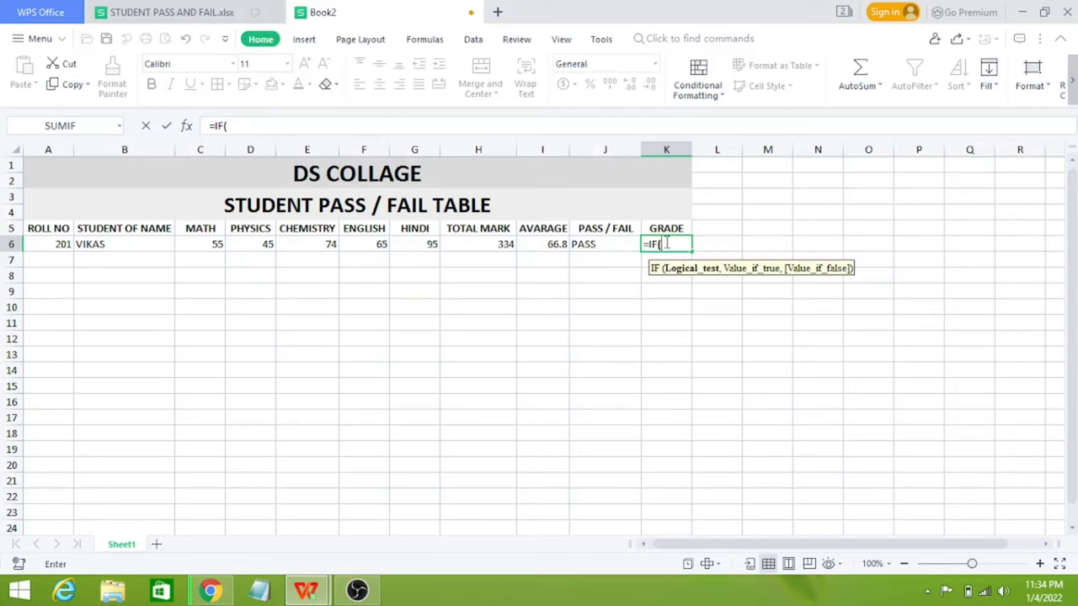
{"action": "type", "text": "I"}
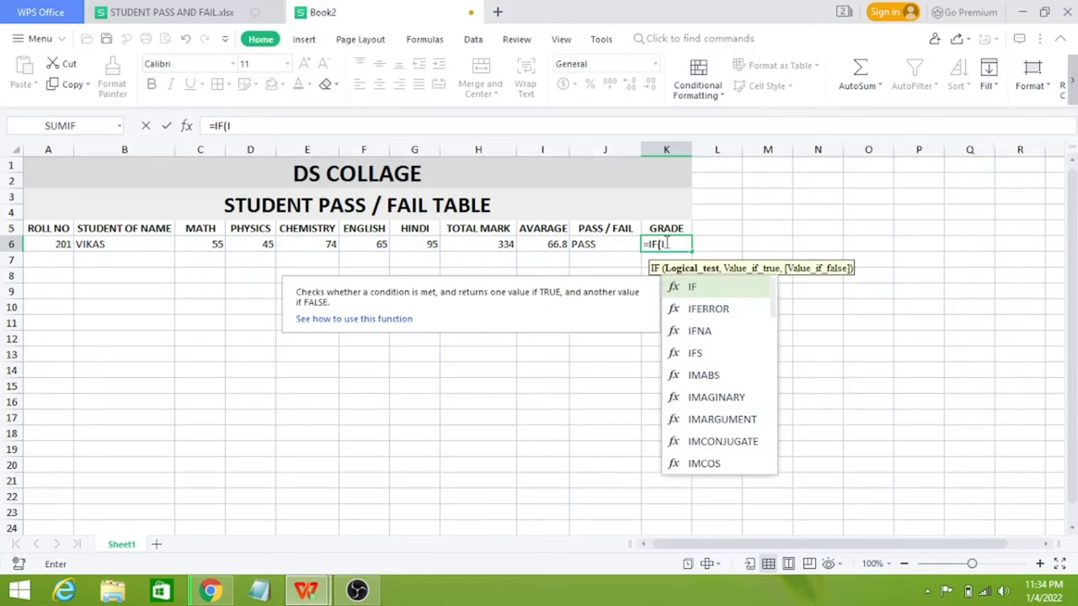
{"action": "type", "text": "6"}
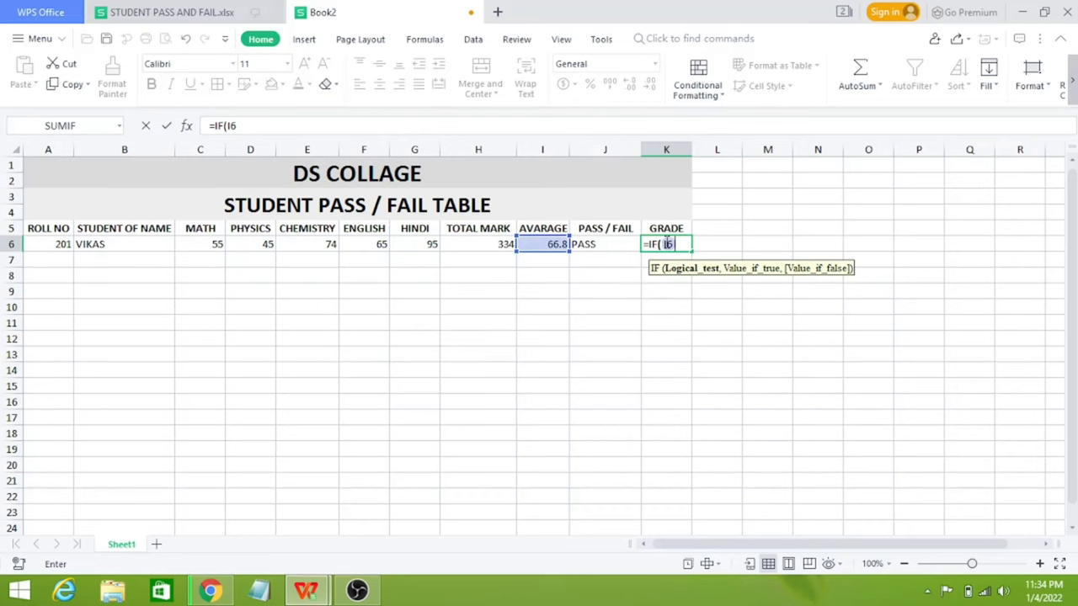
{"action": "type", "text": ">"}
{"action": "type", "text": "75"}
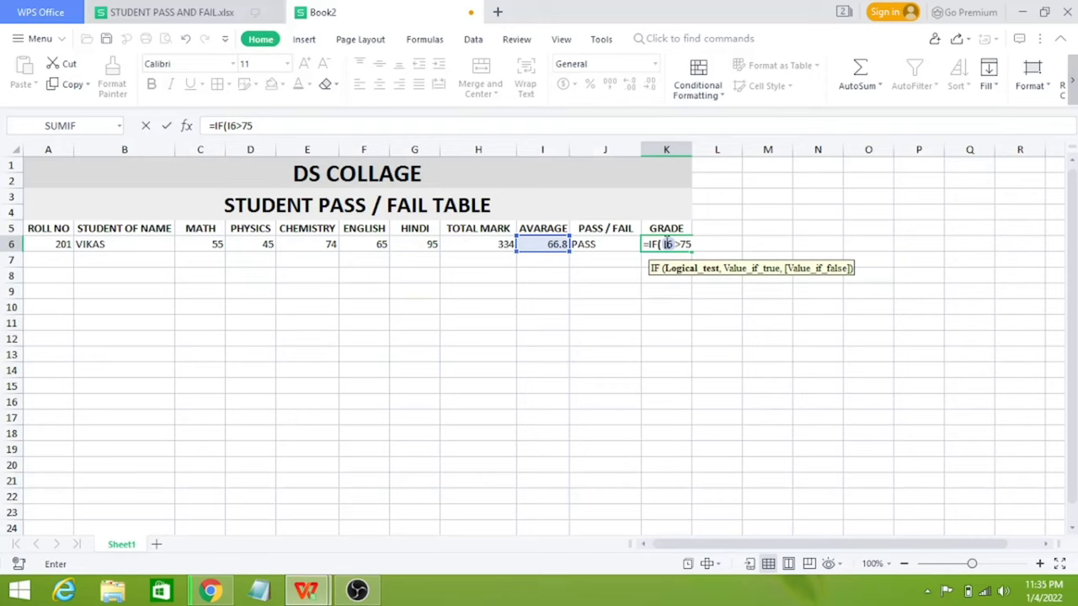
{"action": "type", "text": ","}
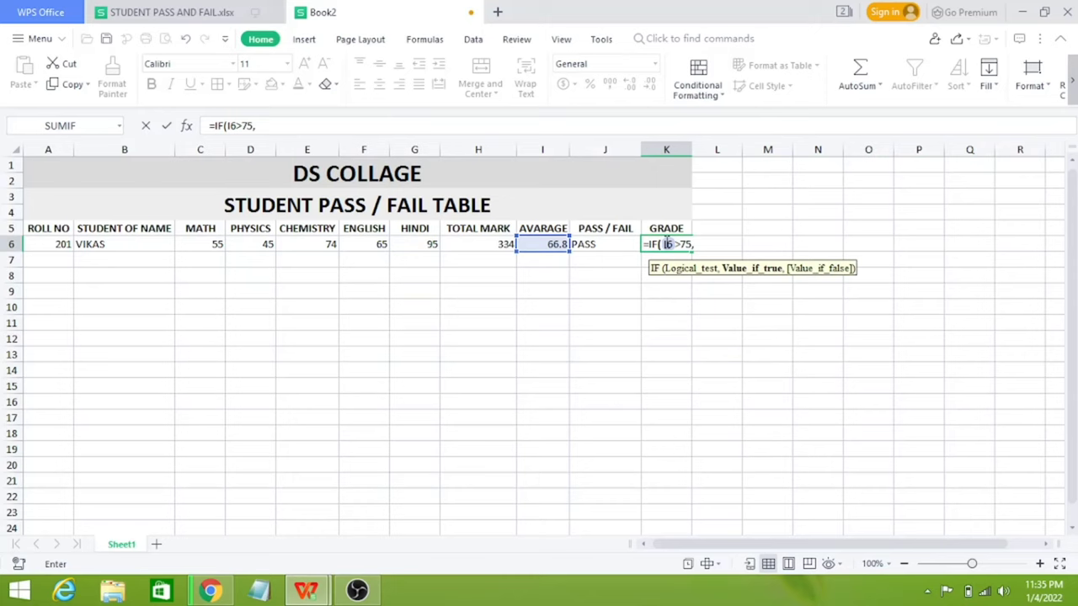
{"action": "type", "text": "\""}
{"action": "type", "text": "A"}
{"action": "type", "text": "\""}
{"action": "type", "text": ","}
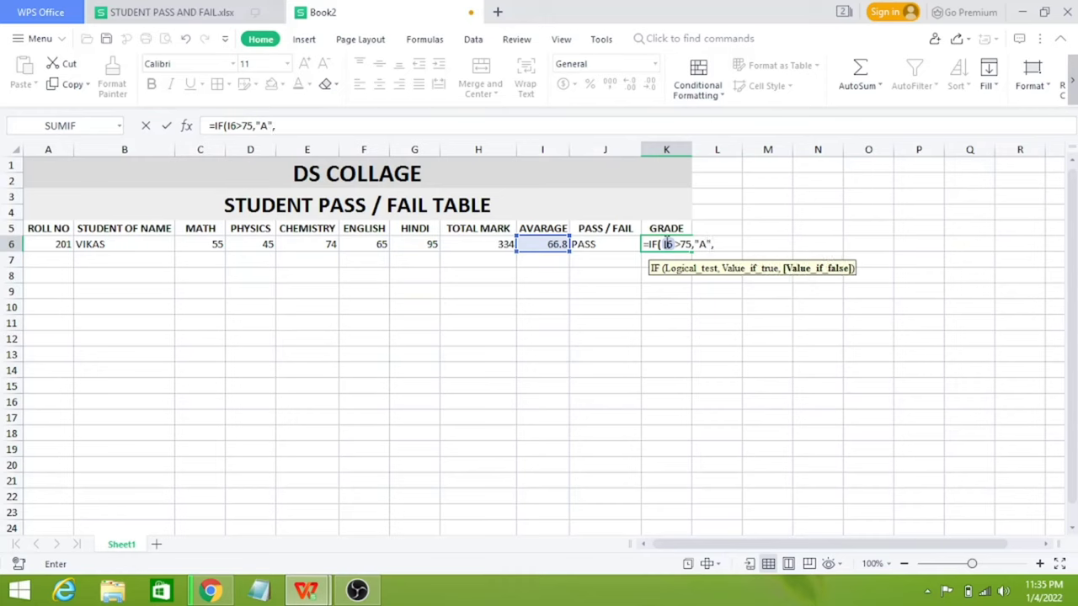
{"action": "type", "text": "I"}
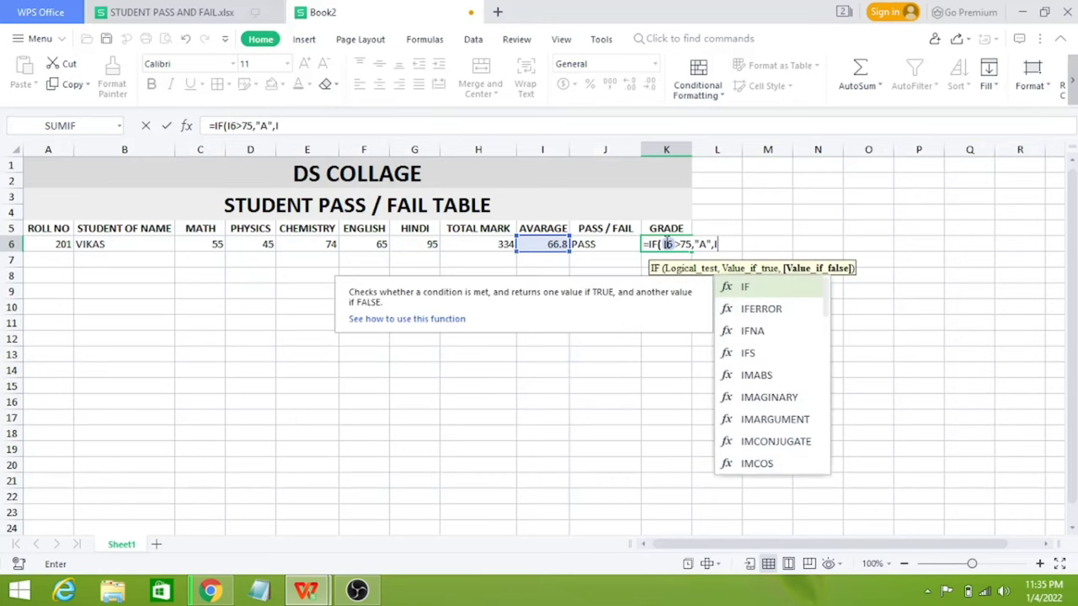
{"action": "type", "text": "F"}
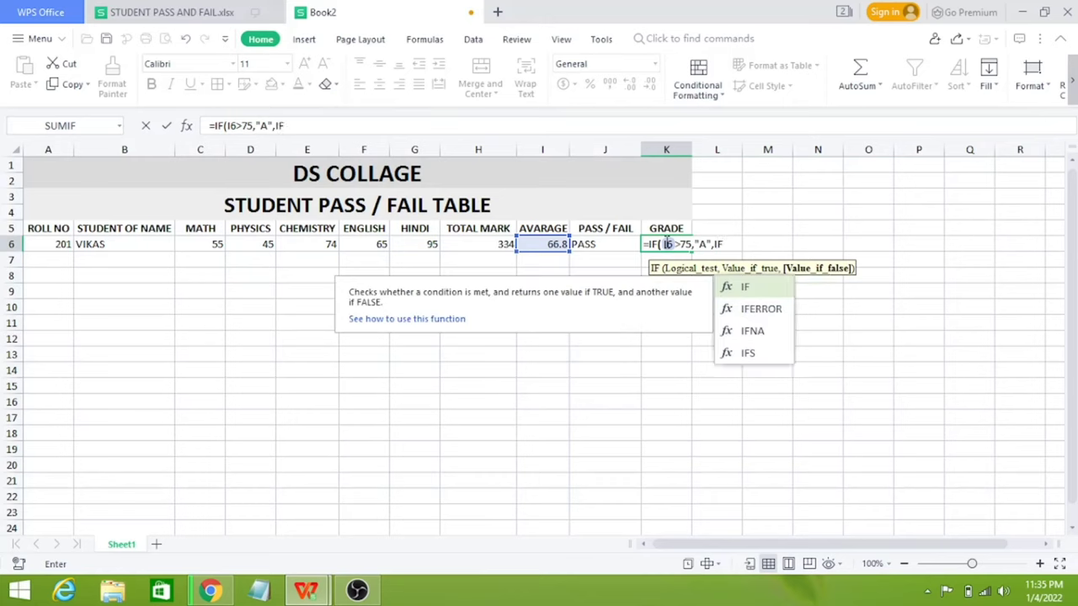
{"action": "type", "text": "("}
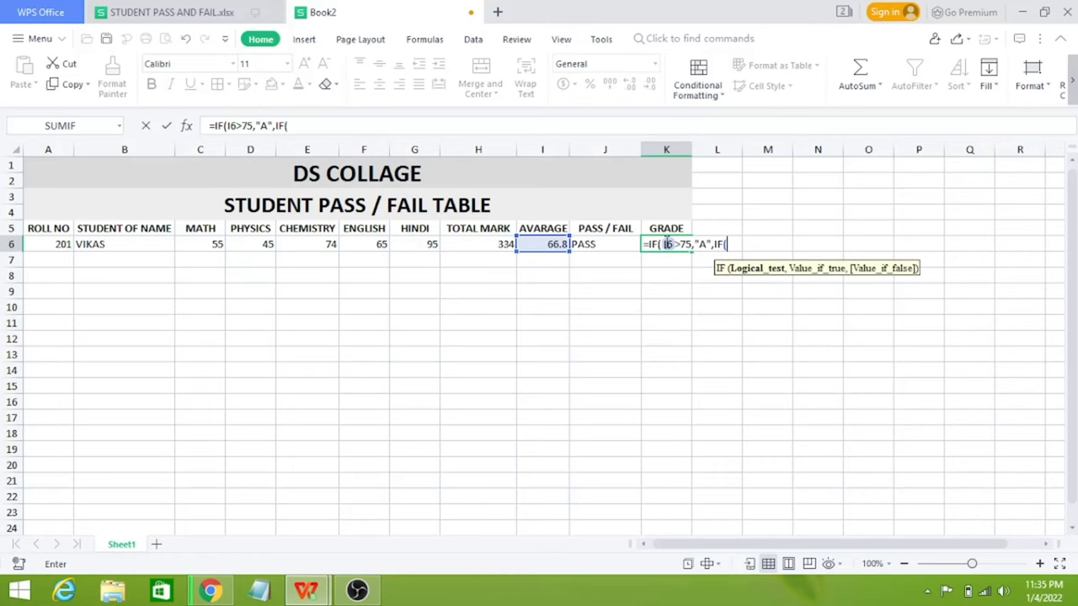
{"action": "type", "text": "I"}
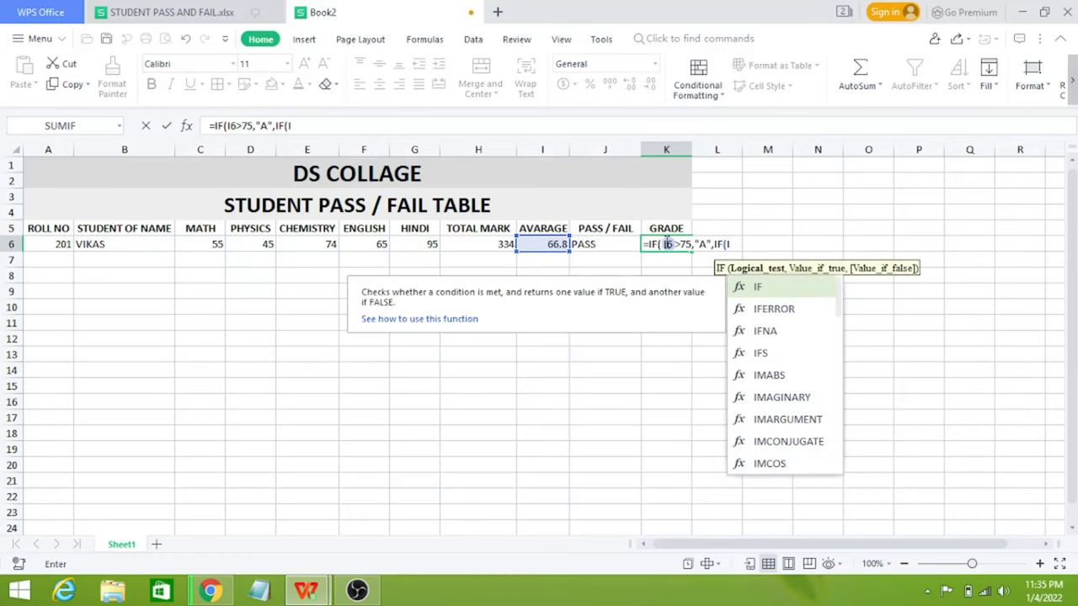
{"action": "type", "text": "6"}
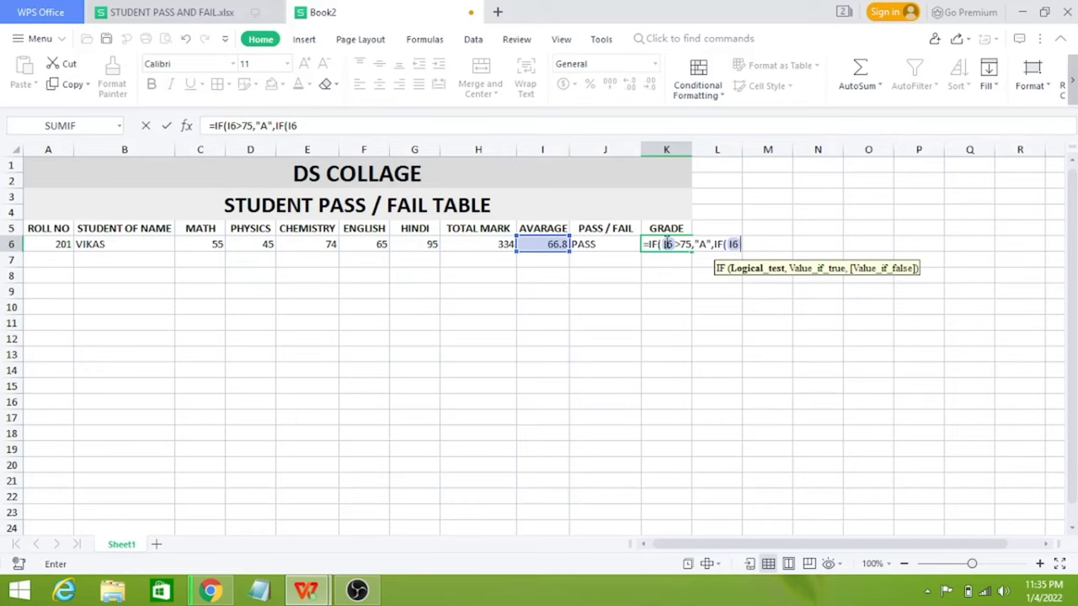
{"action": "type", "text": ">"}
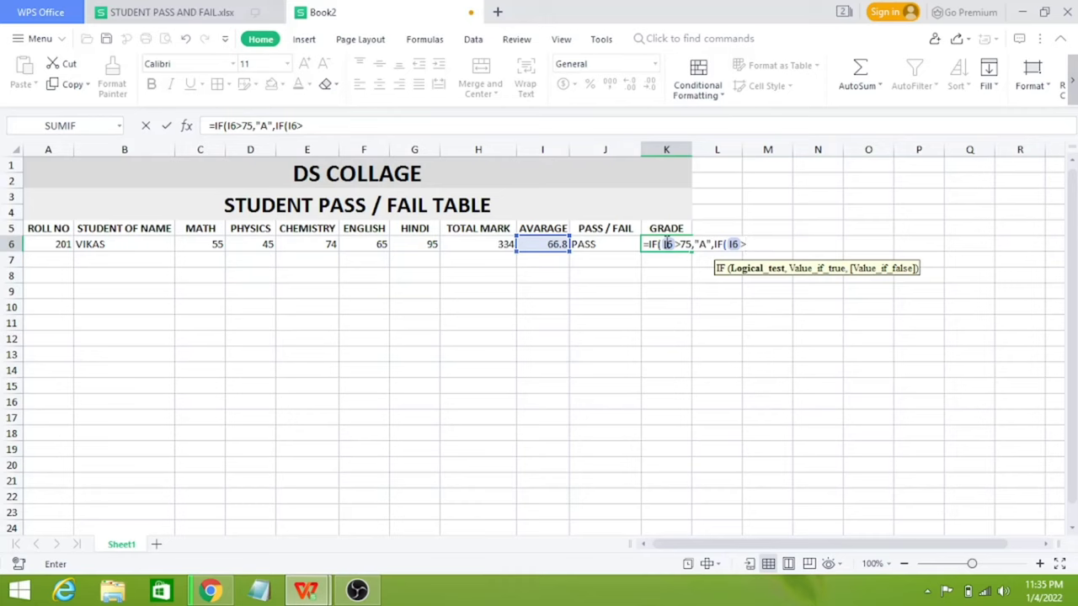
{"action": "type", "text": "6"}
{"action": "type", "text": "5"}
{"action": "type", "text": ","}
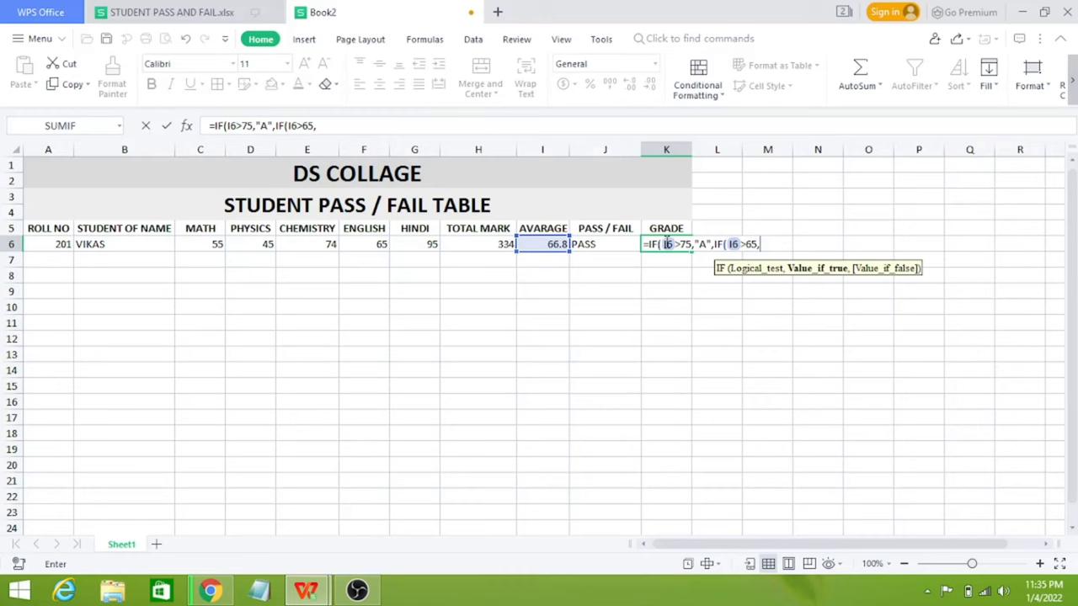
- Finish K6 as =IF(I6>75,"A",IF(I6>65,"B","C")), giving grade B
{"action": "type", "text": "\""}
{"action": "type", "text": "B\""}
{"action": "type", "text": ","}
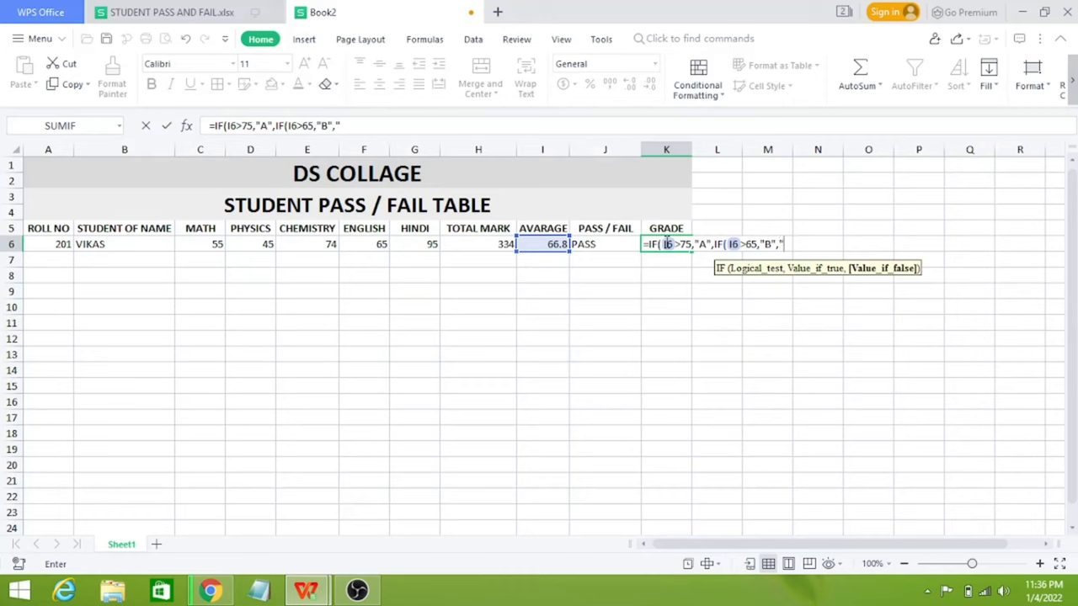
{"action": "type", "text": "\"C\""}
{"action": "type", "text": ")"}
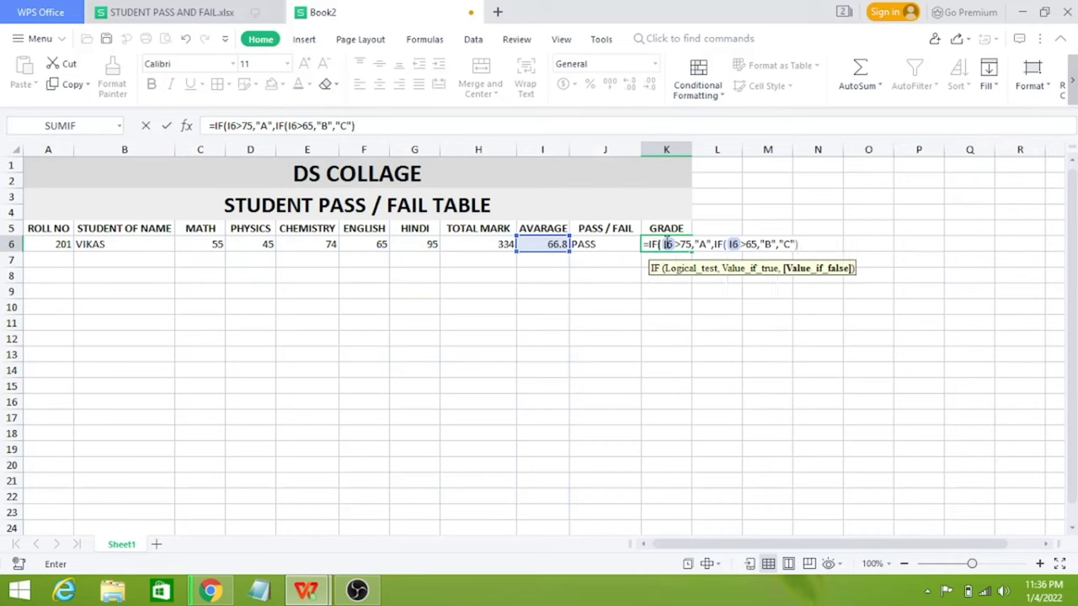
{"action": "type", "text": ")"}
{"action": "key", "text": "Return"}
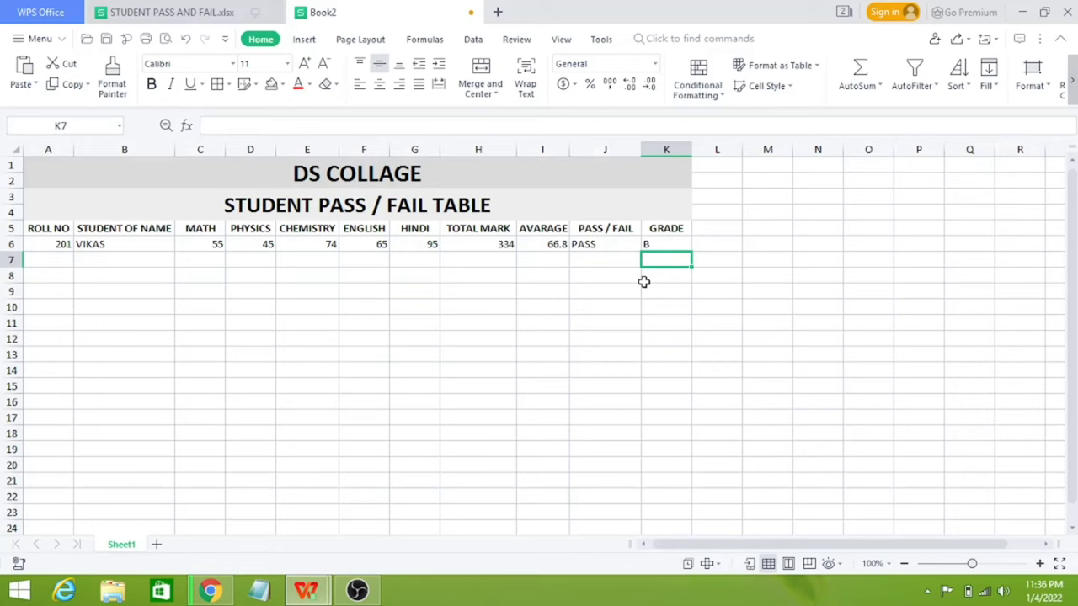
{"action": "left_click", "coordinate": [654, 246]}
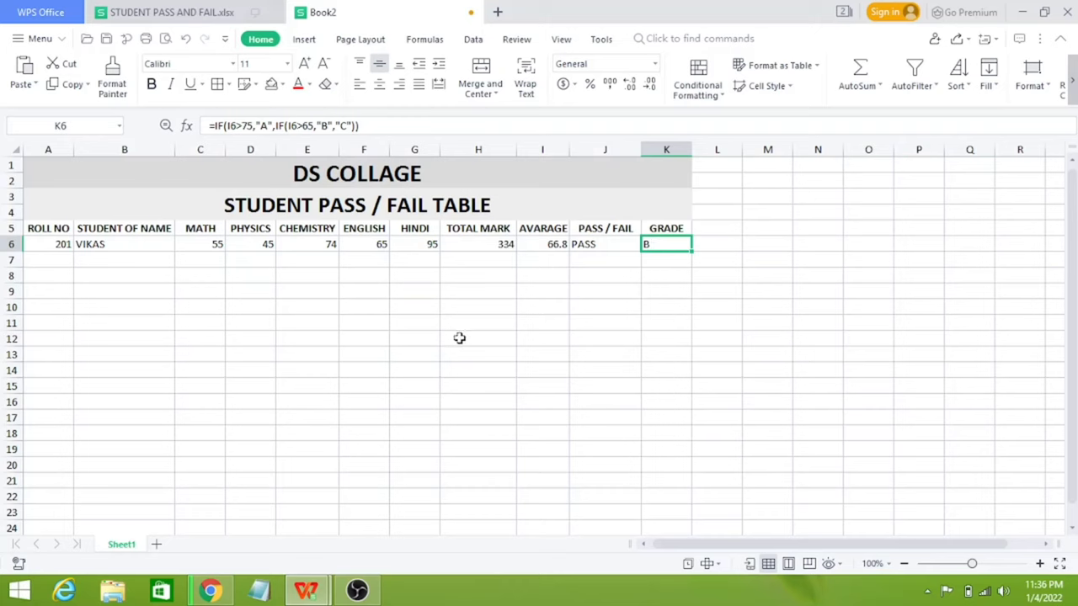
{"action": "left_click", "coordinate": [58, 258]}
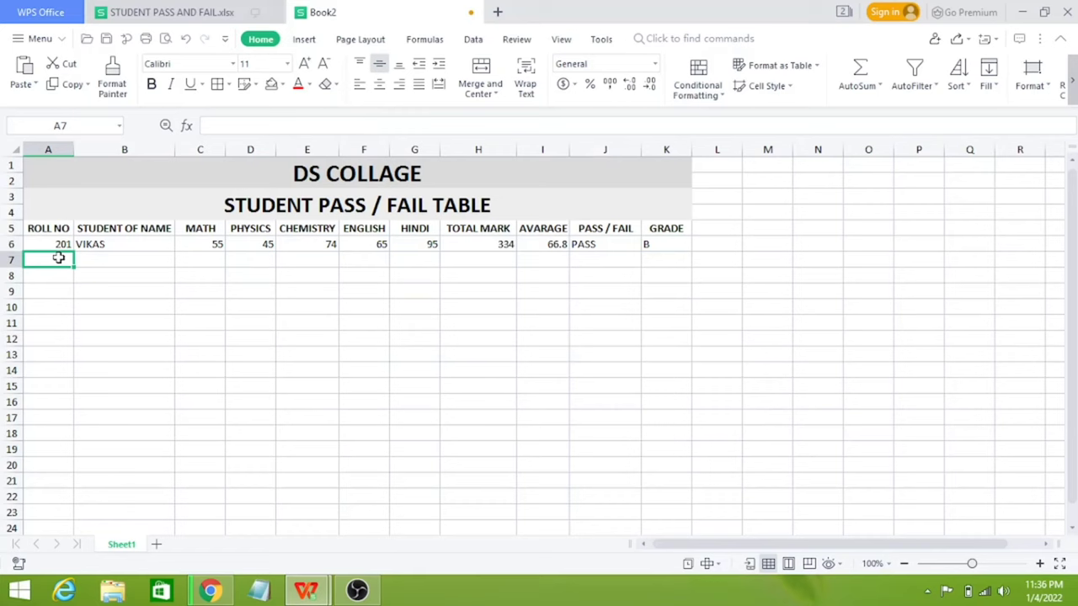
- Enter roll numbers 202 through 209 down A7:A14
{"action": "type", "text": "20"}
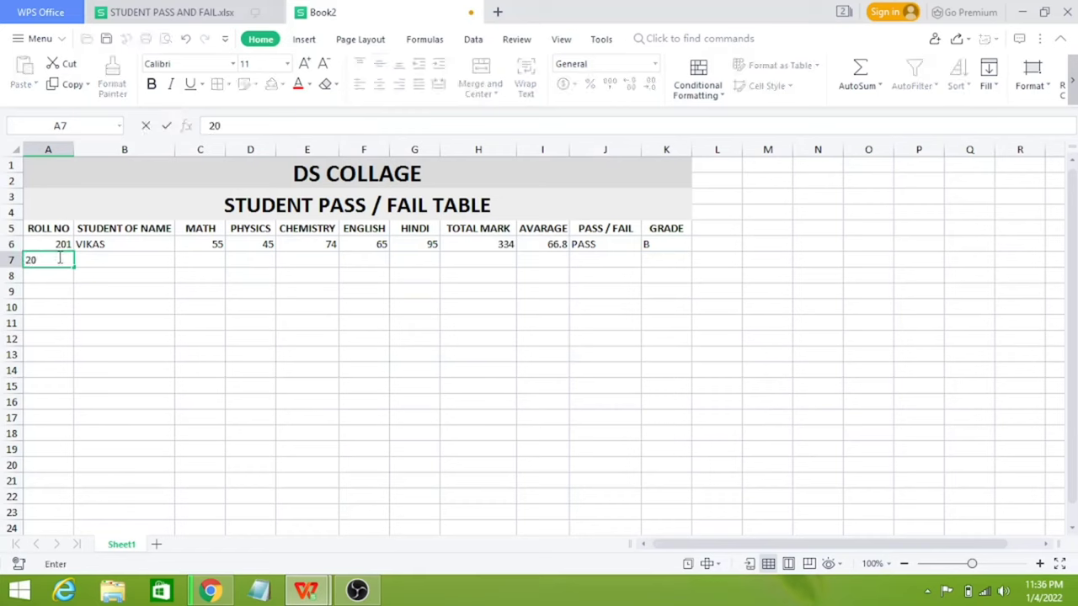
{"action": "type", "text": "2"}
{"action": "key", "text": "Return"}
{"action": "type", "text": "20"}
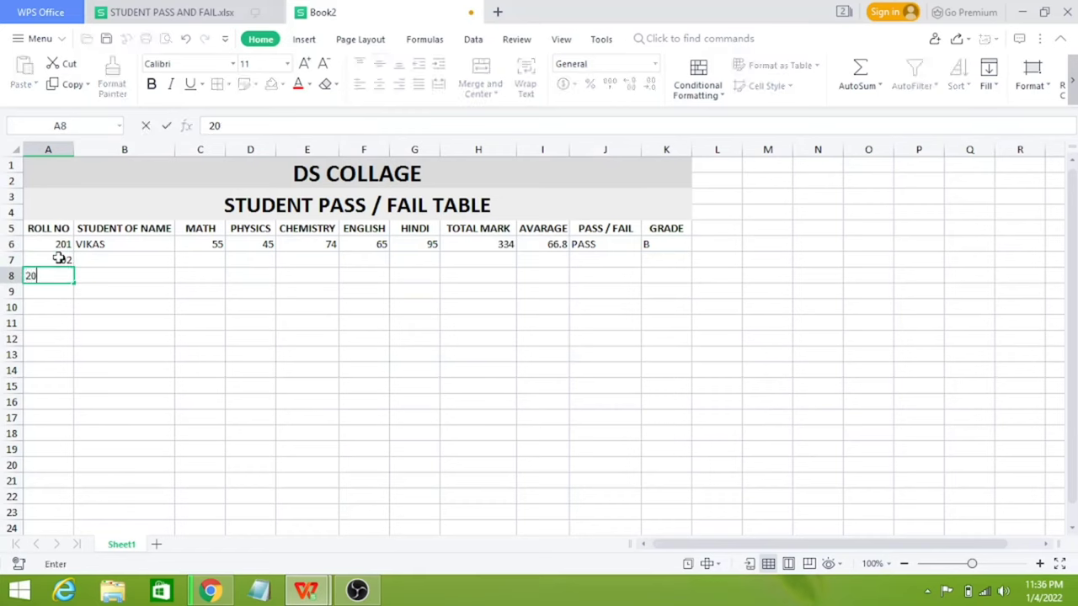
{"action": "type", "text": "3"}
{"action": "type", "text": "20"}
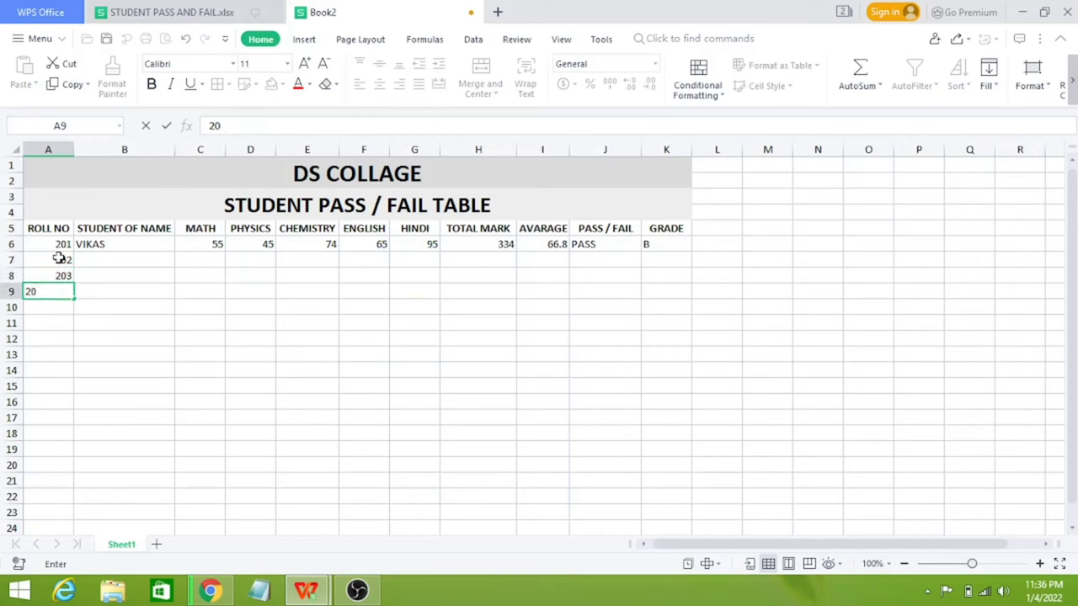
{"action": "type", "text": "4"}
{"action": "key", "text": "Return"}
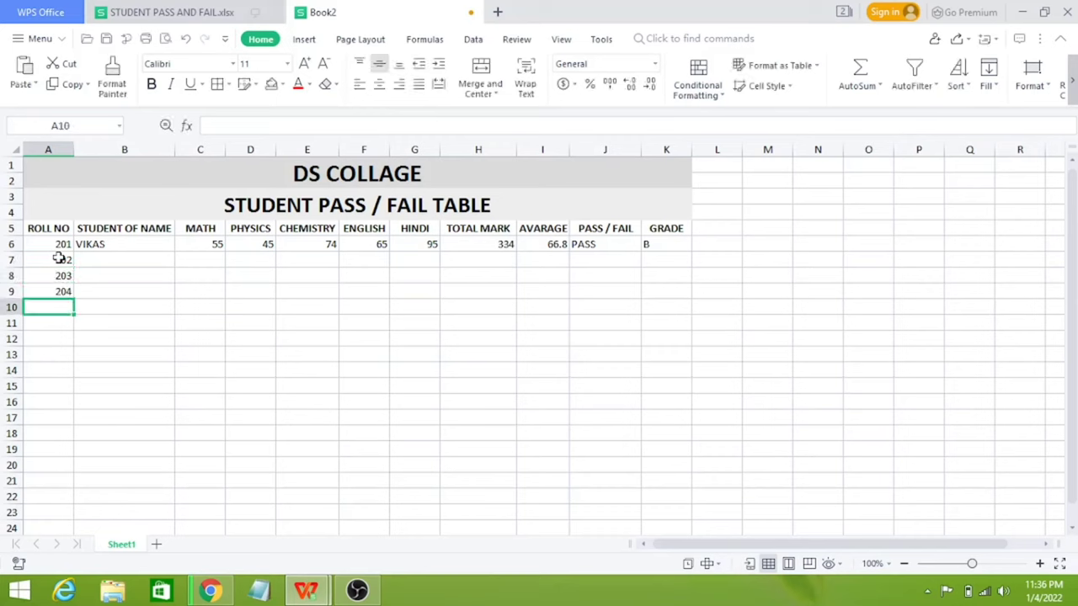
{"action": "type", "text": "205"}
{"action": "key", "text": "Return"}
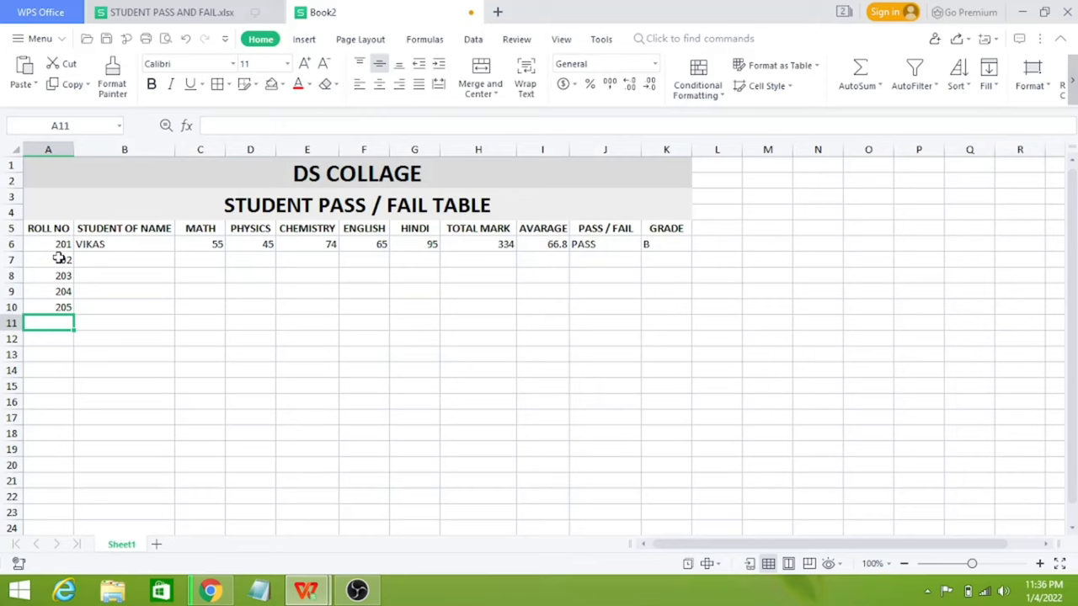
{"action": "type", "text": "206"}
{"action": "key", "text": "Return"}
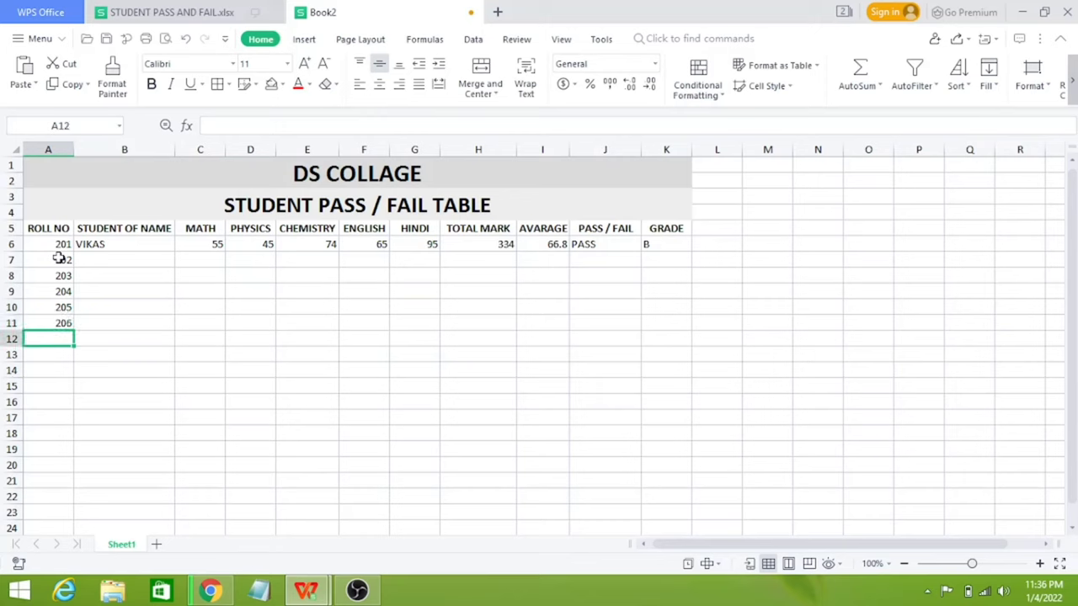
{"action": "type", "text": "207"}
{"action": "key", "text": "Return"}
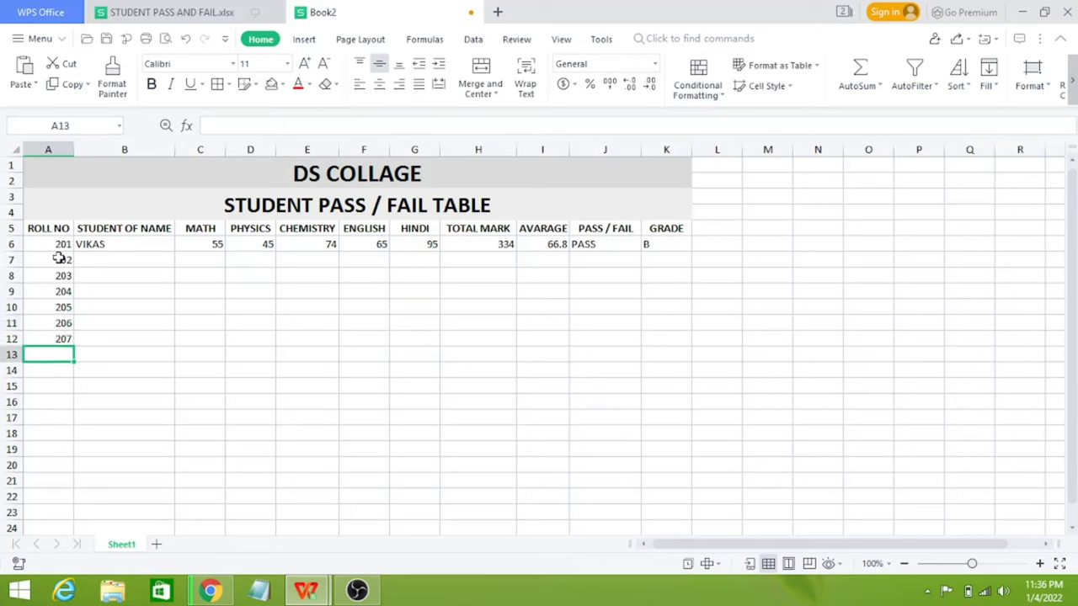
{"action": "type", "text": "208"}
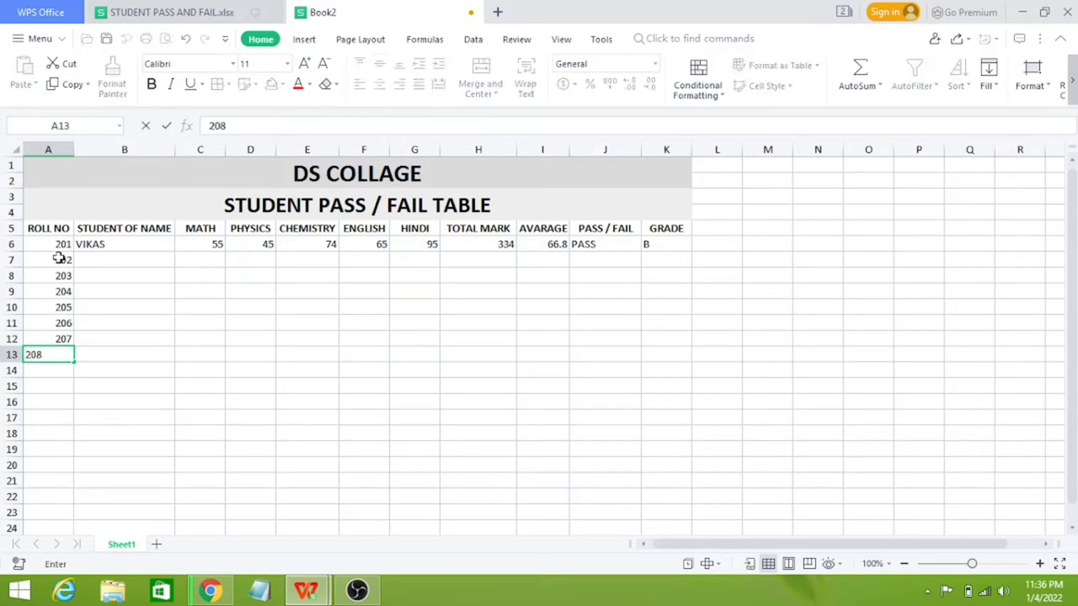
{"action": "key", "text": "Return"}
{"action": "type", "text": "209"}
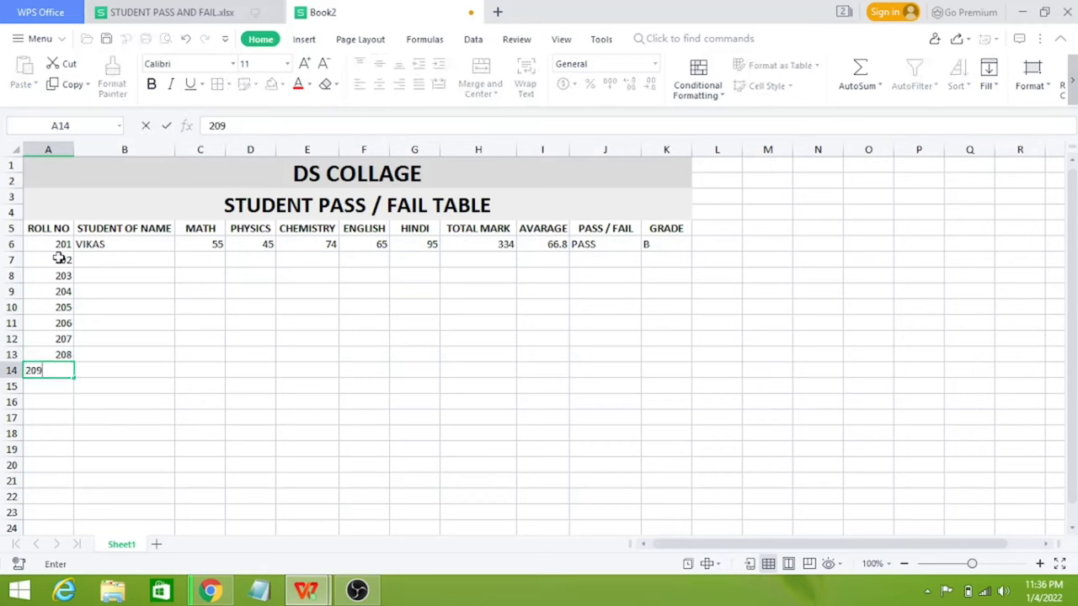
{"action": "key", "text": "Tab"}
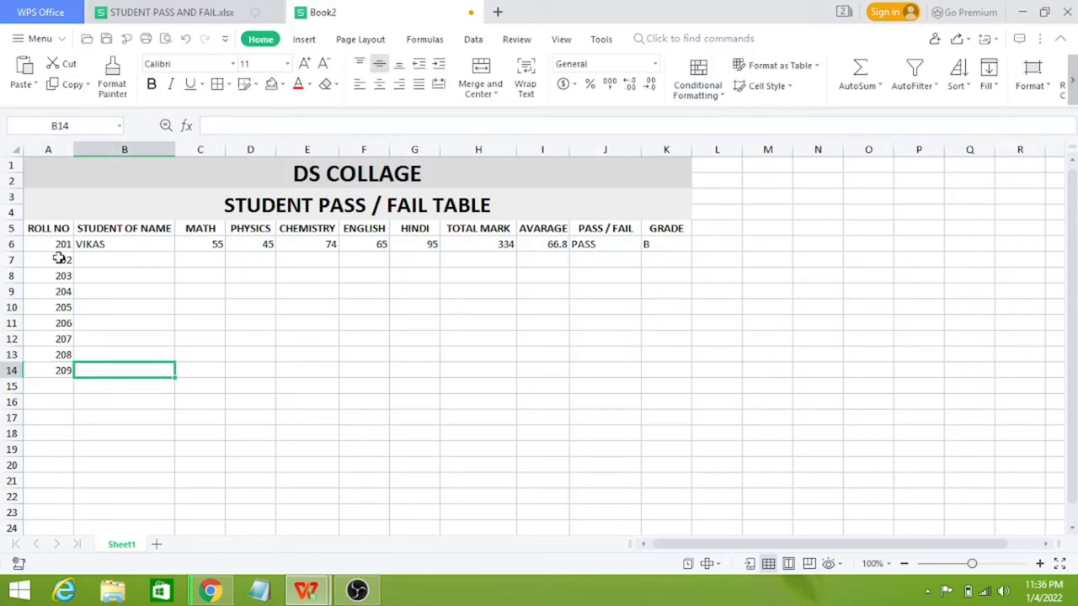
- Type the eight student names upward from B14 to B7, beside roll numbers 209 to 202
{"action": "type", "text": "RAV"}
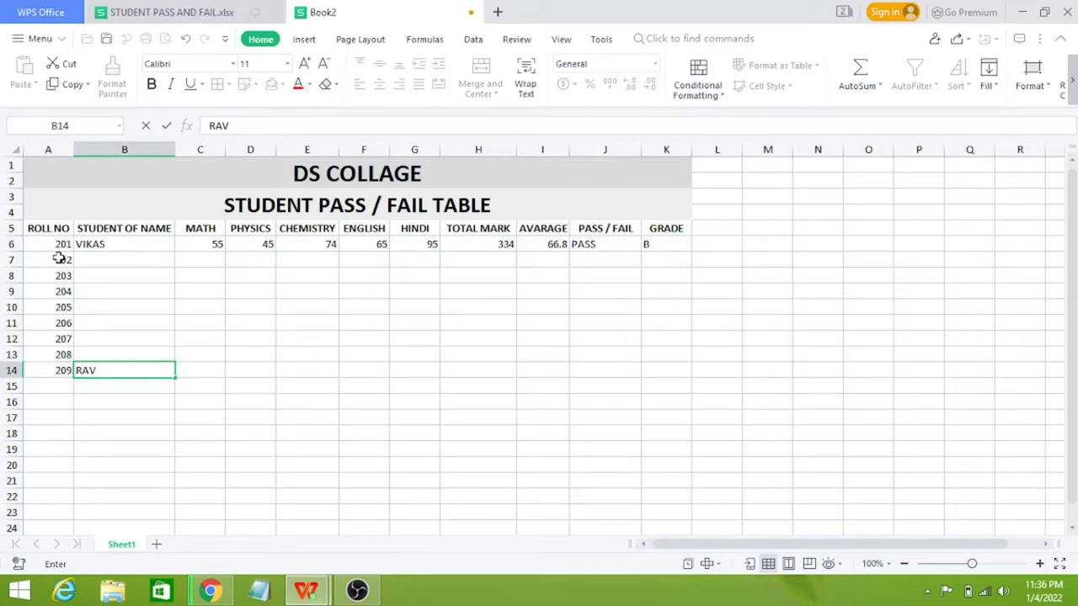
{"action": "type", "text": "I"}
{"action": "key", "text": "Up"}
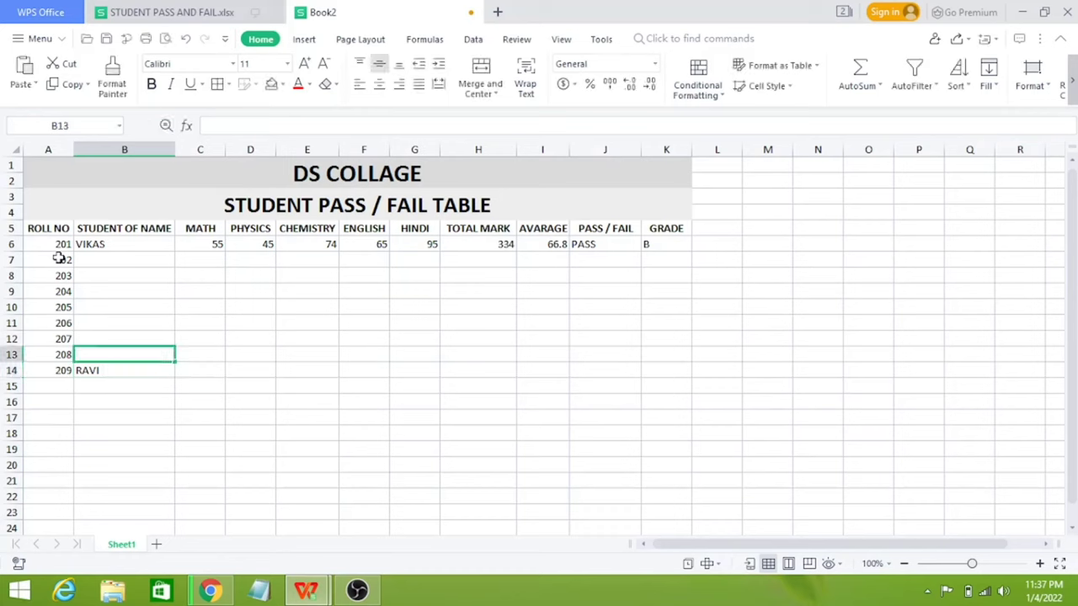
{"action": "type", "text": "RA"}
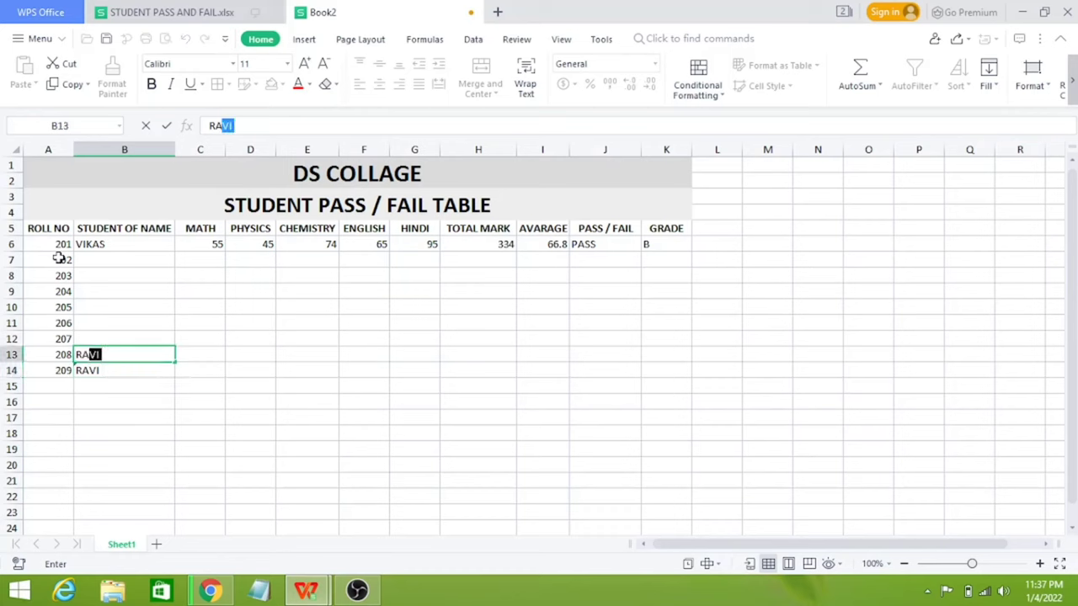
{"action": "type", "text": "HUL"}
{"action": "key", "text": "Up"}
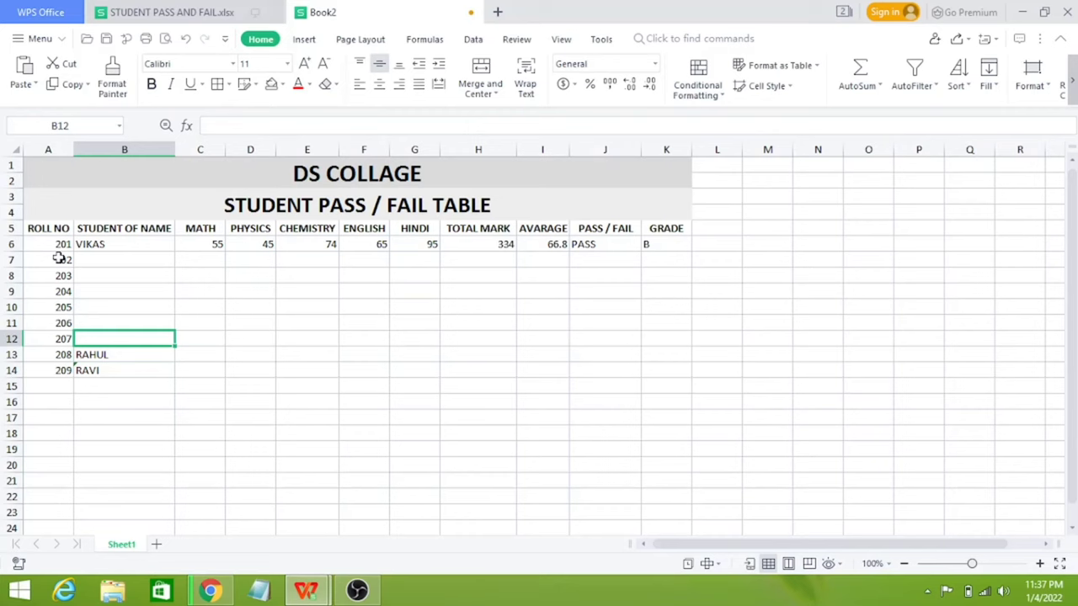
{"action": "type", "text": "SHYA"}
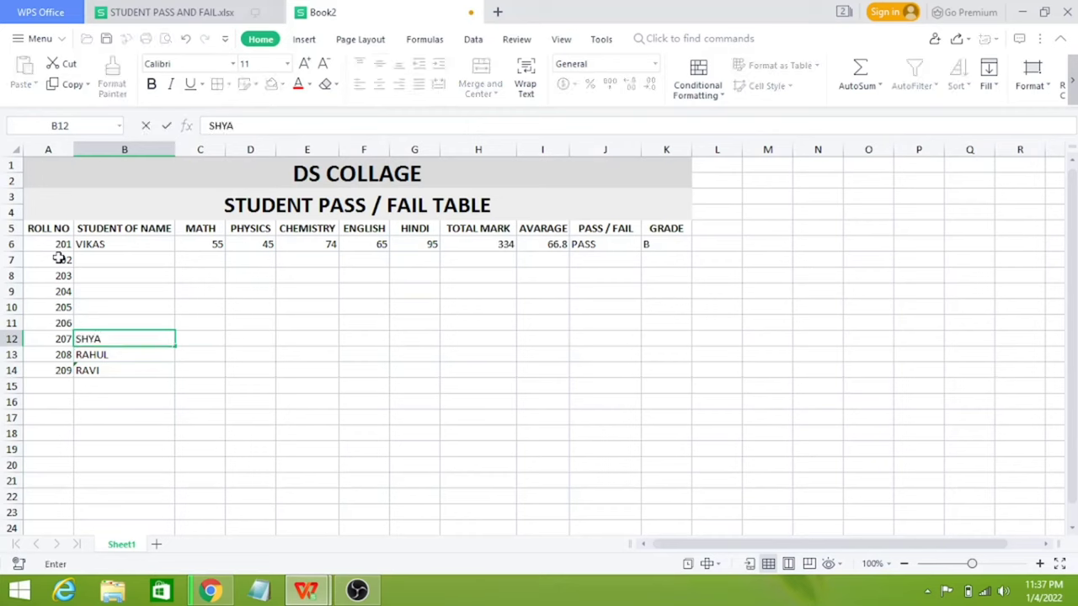
{"action": "type", "text": "M"}
{"action": "key", "text": "Up"}
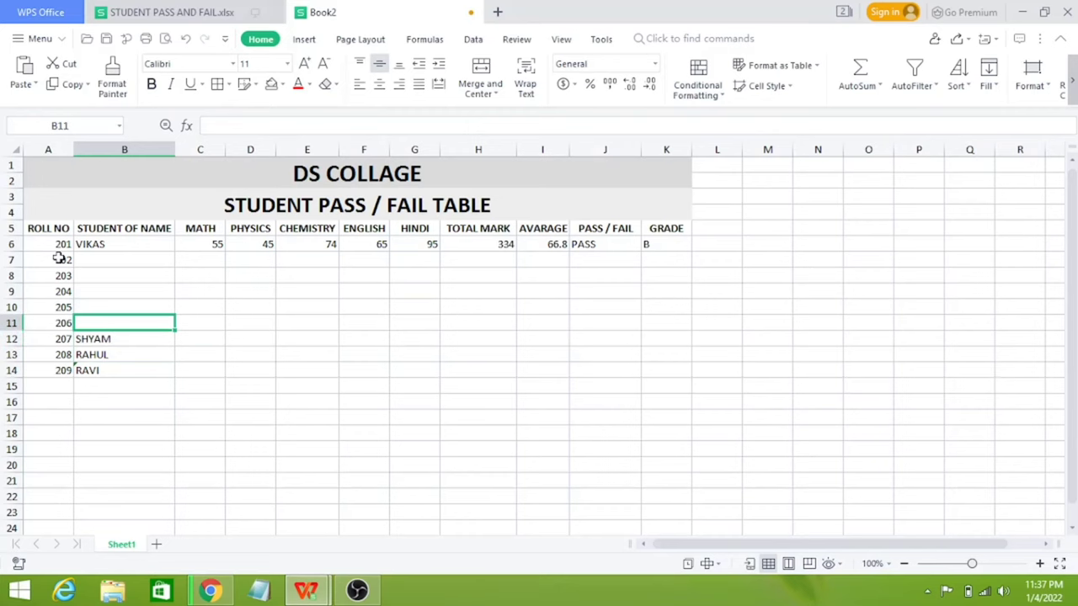
{"action": "type", "text": "S"}
{"action": "key", "text": "BackSpace"}
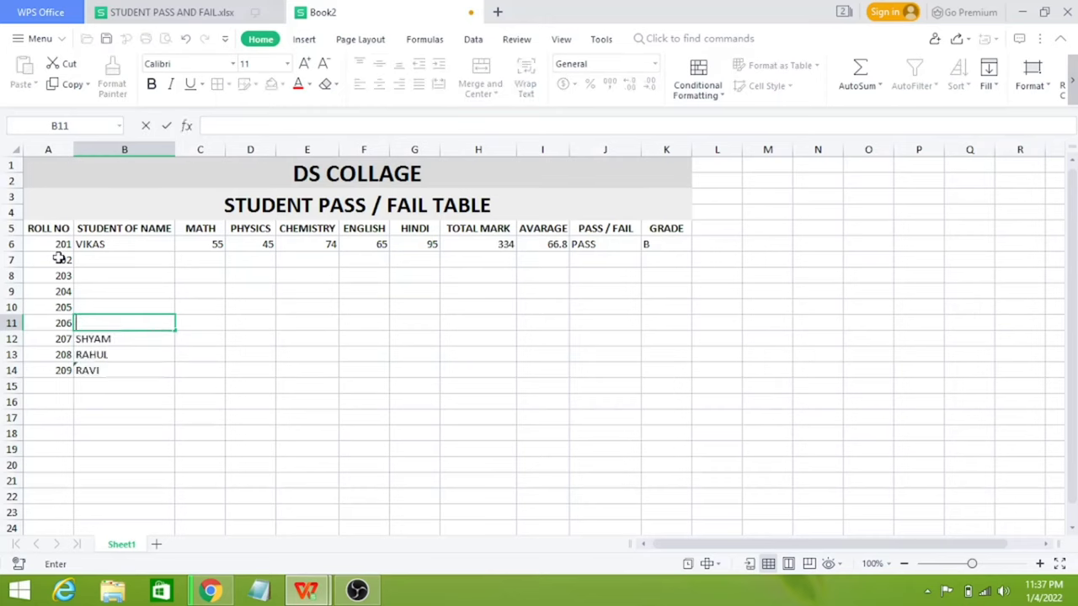
{"action": "type", "text": "RAMESH"}
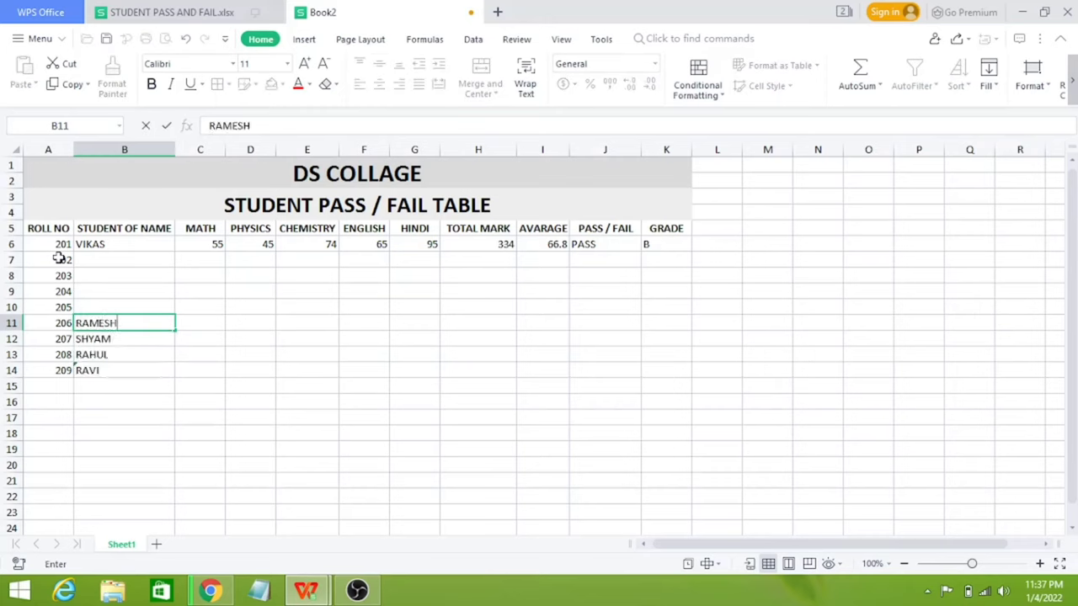
{"action": "key", "text": "Up"}
{"action": "type", "text": "R"}
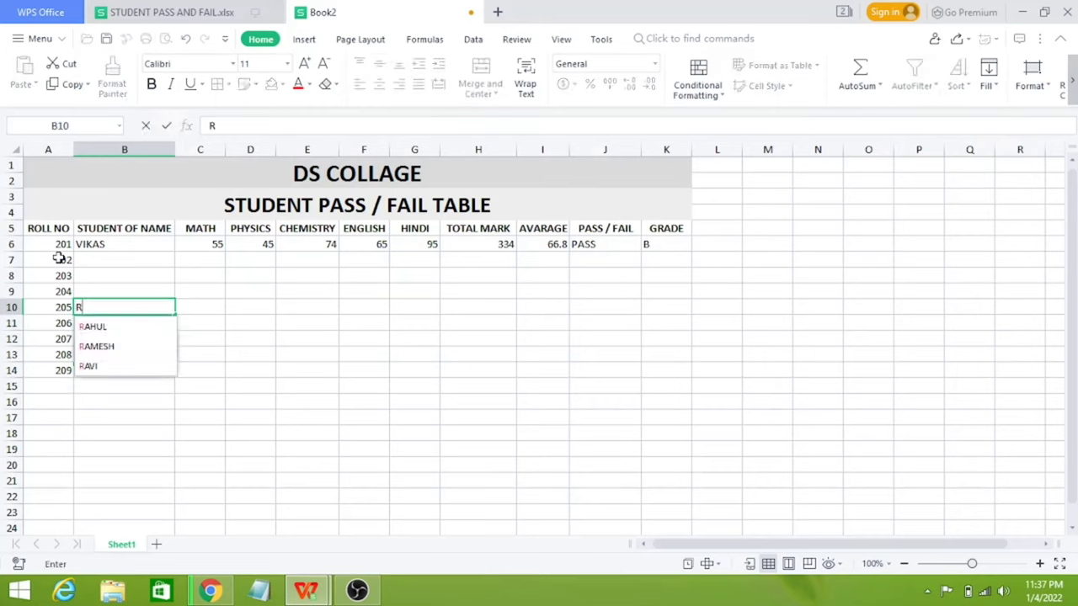
{"action": "type", "text": "AJAN"}
{"action": "key", "text": "Up"}
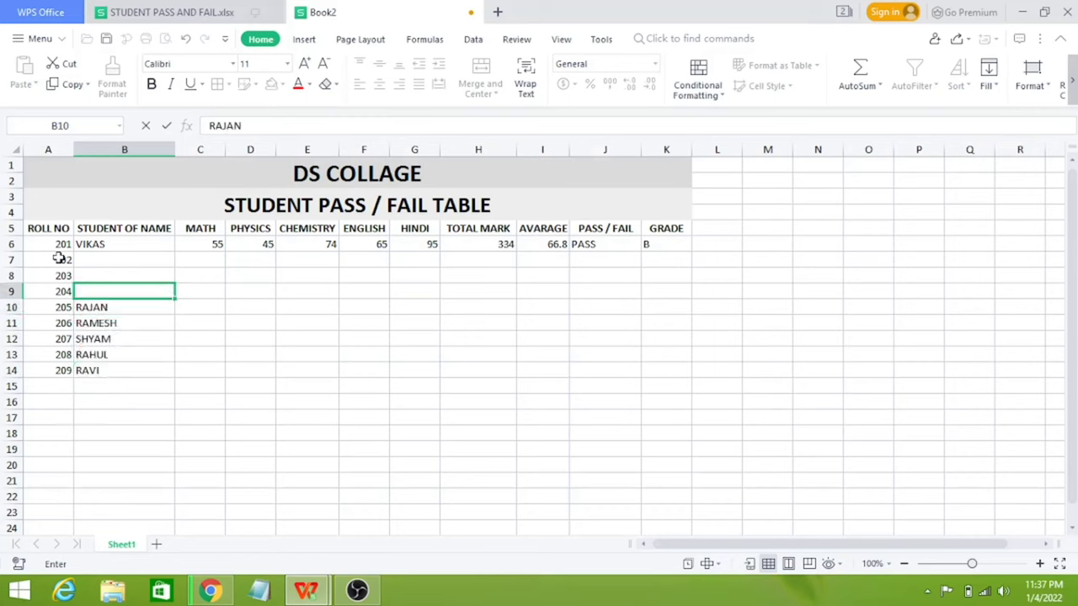
{"action": "type", "text": "SA"}
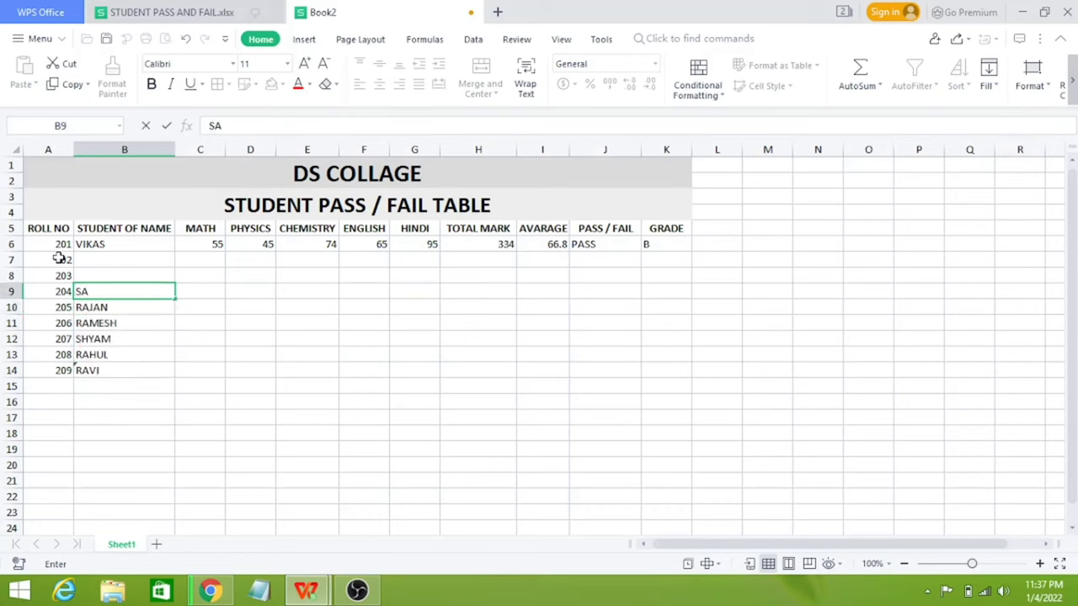
{"action": "type", "text": "TYAM"}
{"action": "key", "text": "Up"}
{"action": "type", "text": "RAJ"}
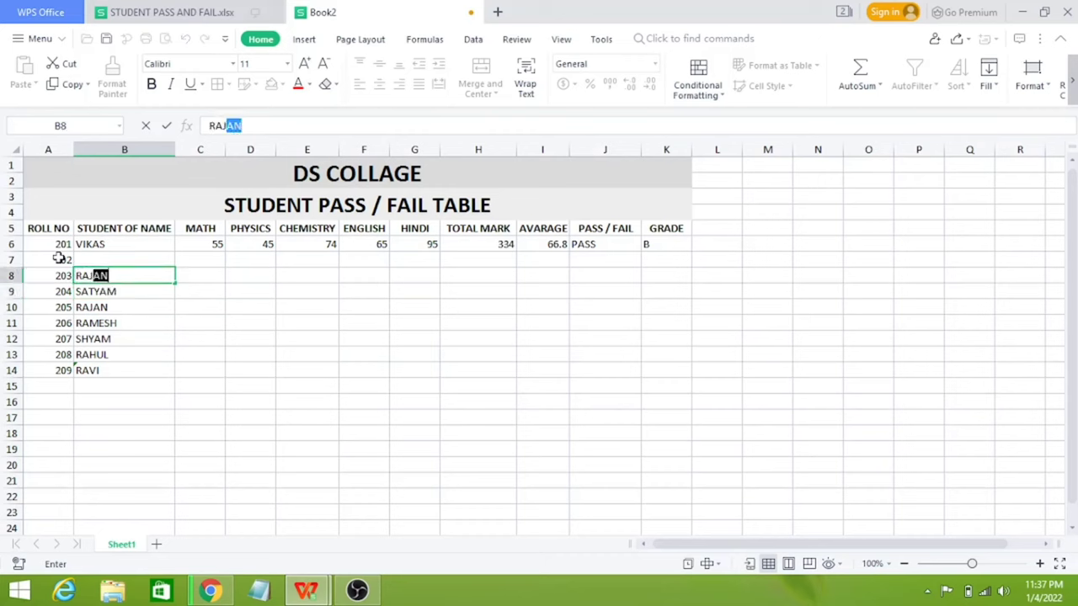
{"action": "type", "text": "AT"}
{"action": "key", "text": "Up"}
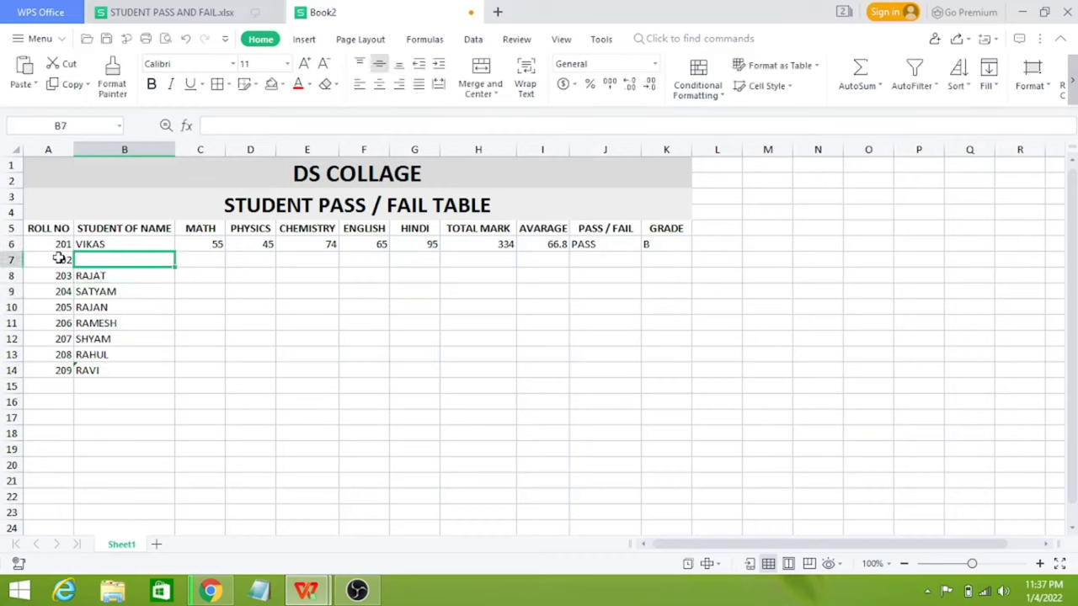
{"action": "type", "text": "KUNAL"}
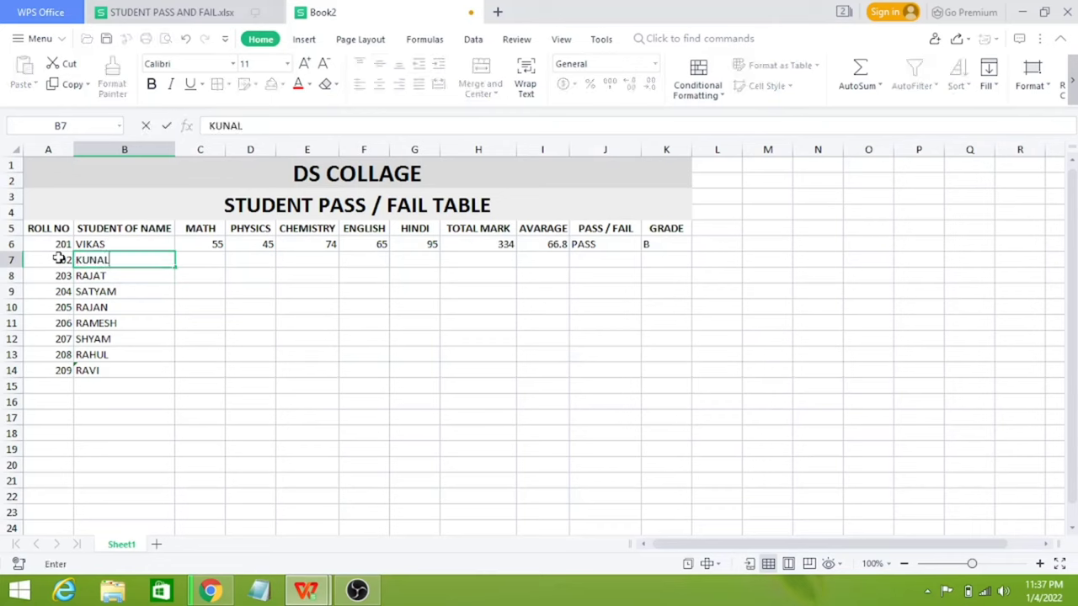
- Enter roll 202's marks: MATH 45, PHYSICS 36, CHEMISTRY 95, ENGLISH 45, HINDI 54
{"action": "left_click", "coordinate": [216, 265]}
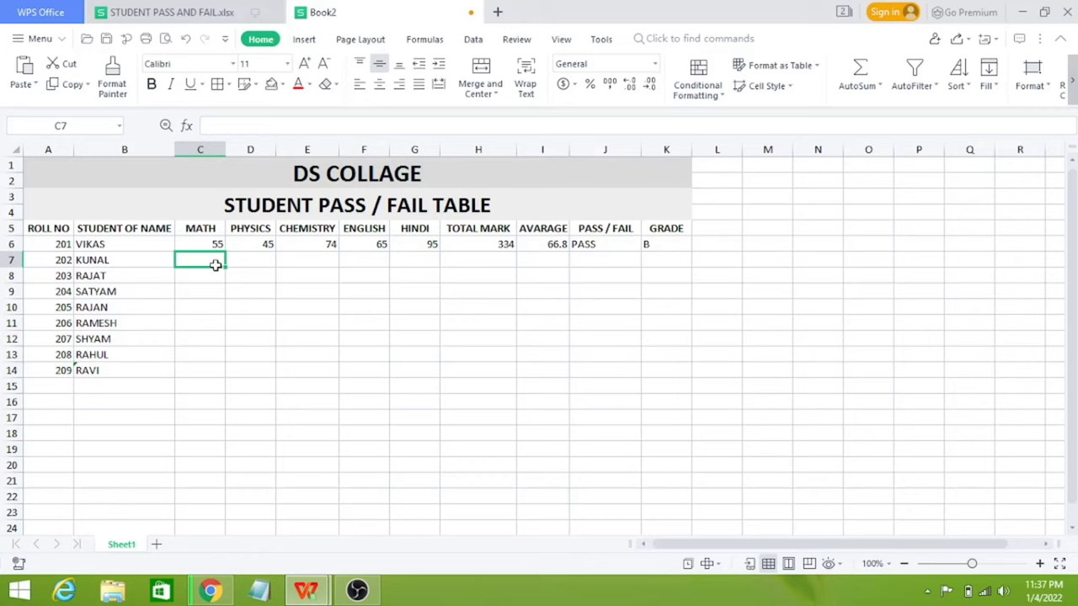
{"action": "type", "text": "45"}
{"action": "key", "text": "Tab"}
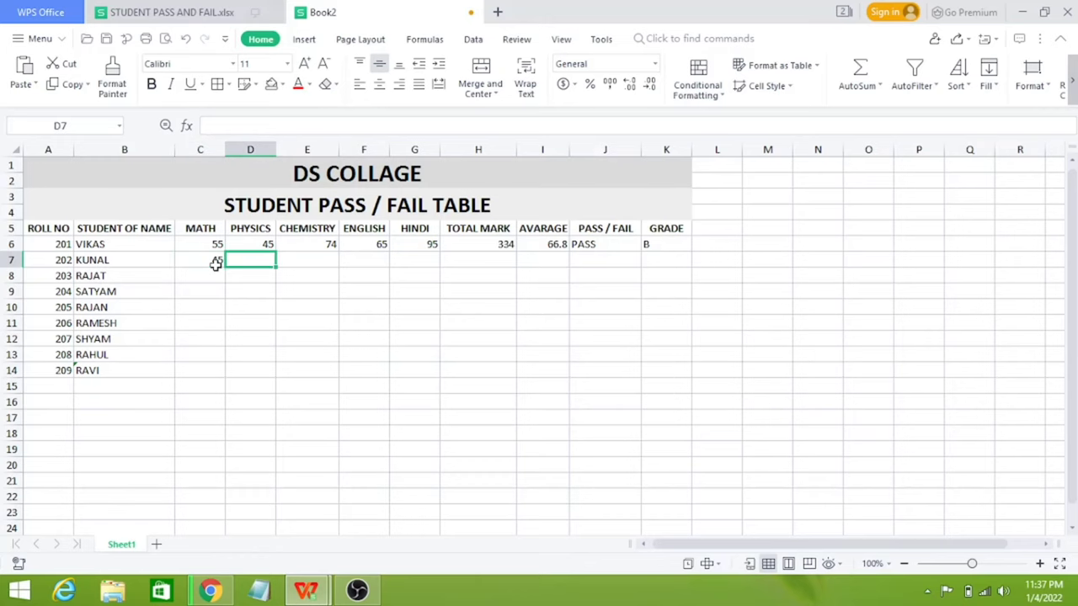
{"action": "type", "text": "36"}
{"action": "key", "text": "Tab"}
{"action": "type", "text": "9"}
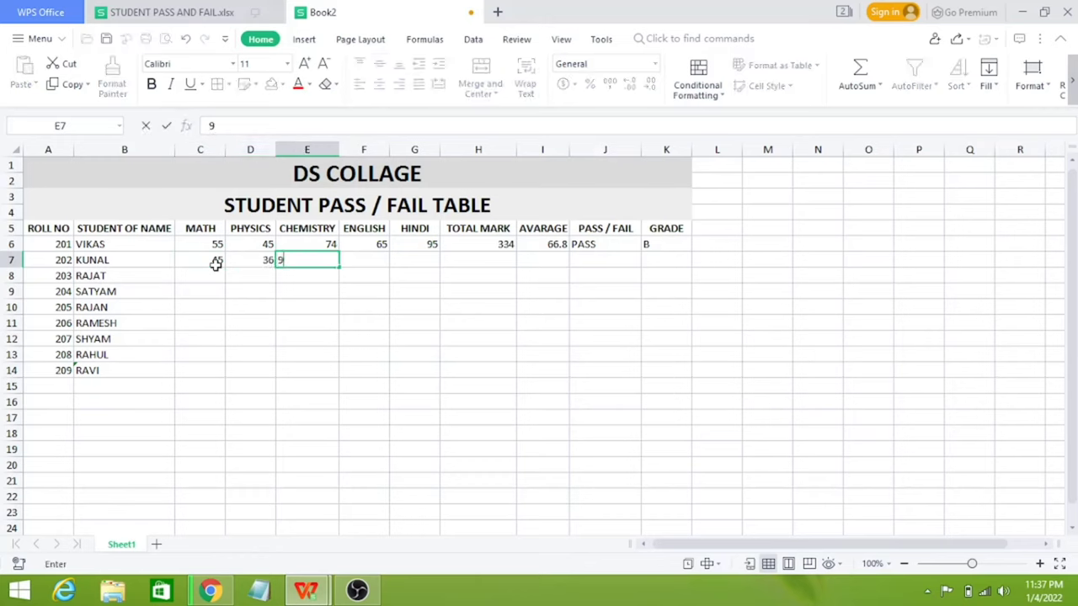
{"action": "type", "text": "5"}
{"action": "key", "text": "Tab"}
{"action": "type", "text": "4"}
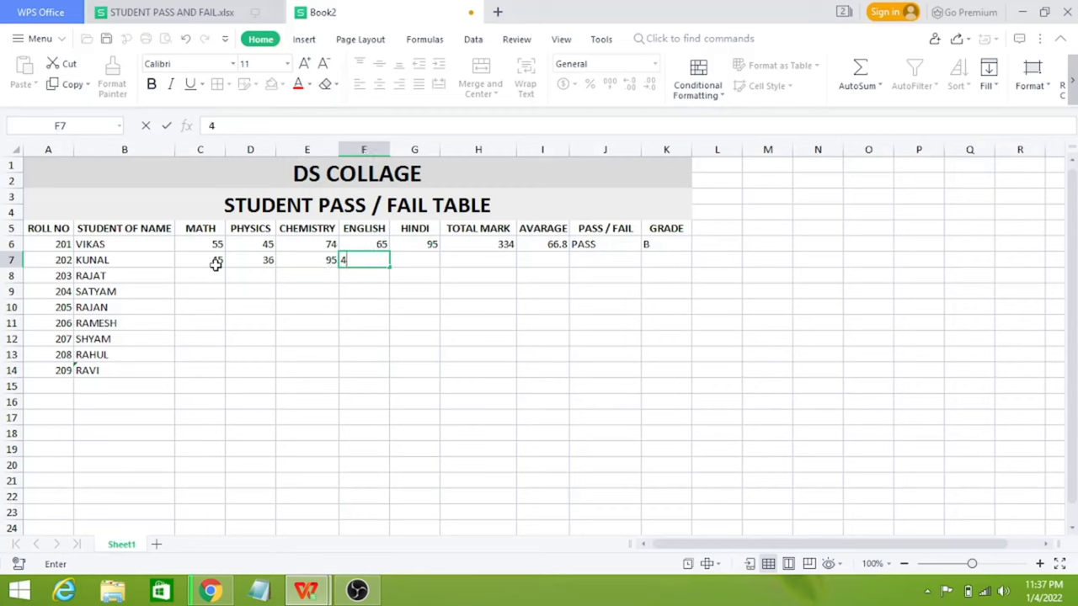
{"action": "type", "text": "5"}
{"action": "key", "text": "Tab"}
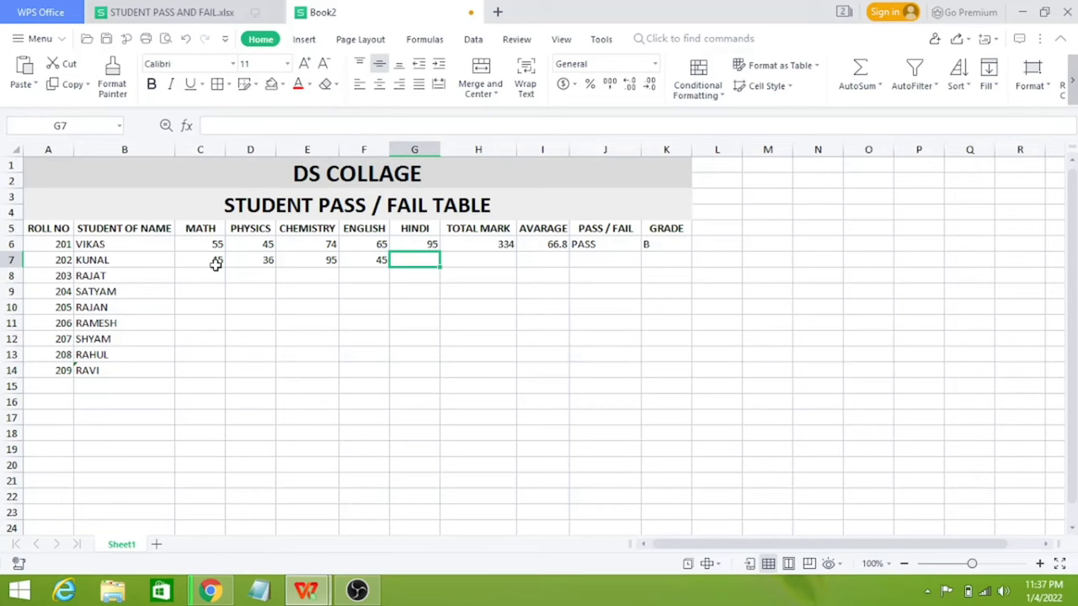
{"action": "type", "text": "54"}
{"action": "key", "text": "Tab"}
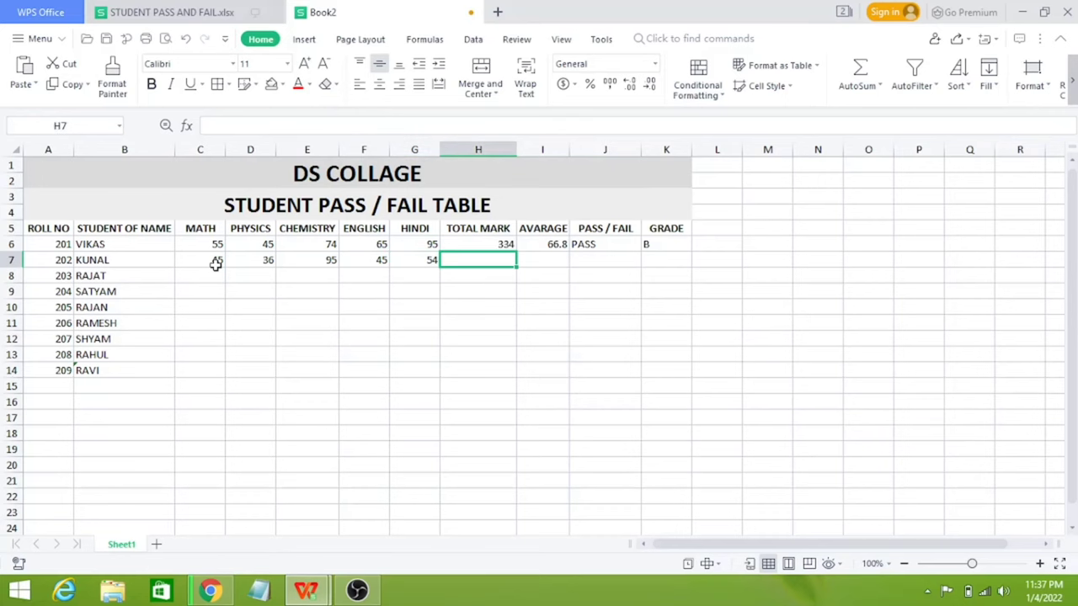
- Enter roll 203's marks right to left: HINDI 12, ENGLISH 32, CHEMISTRY 65, PHYSICS 45, MATH 78
{"action": "key", "text": "Down"}
{"action": "key", "text": "Left"}
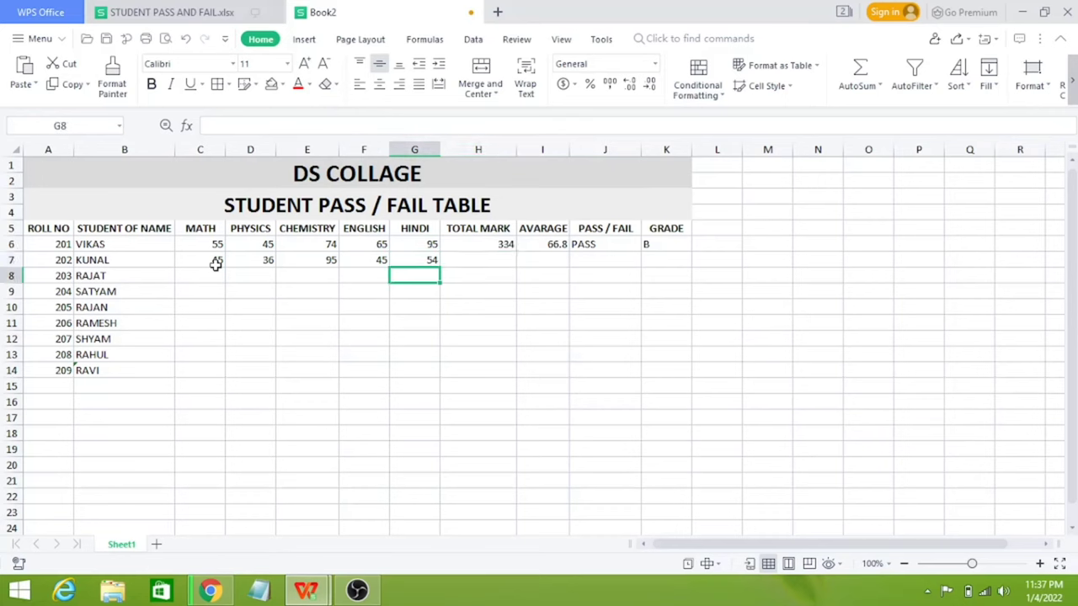
{"action": "type", "text": "12"}
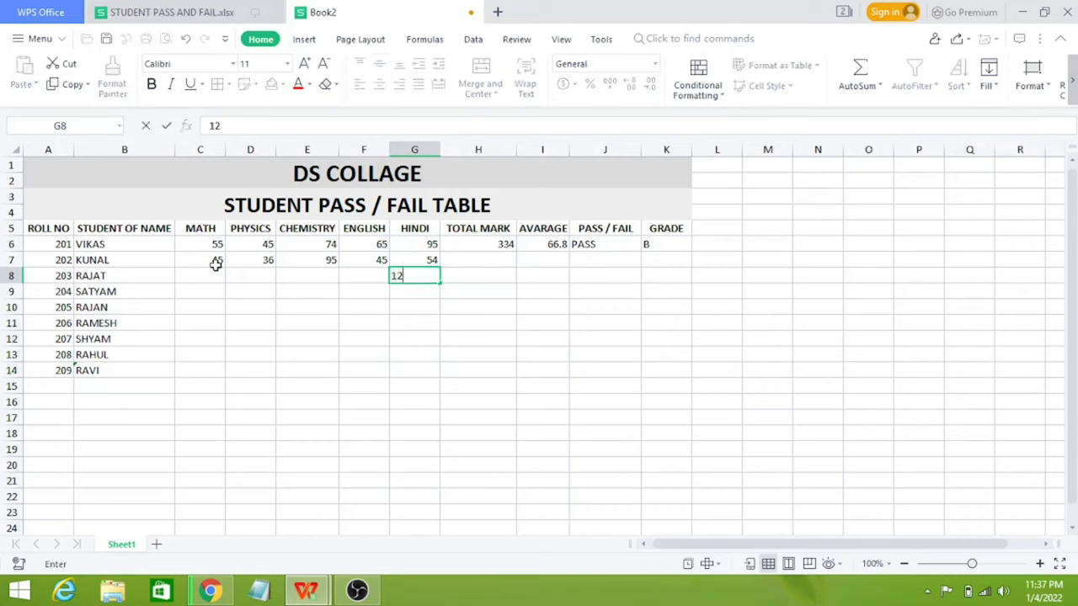
{"action": "key", "text": "Left"}
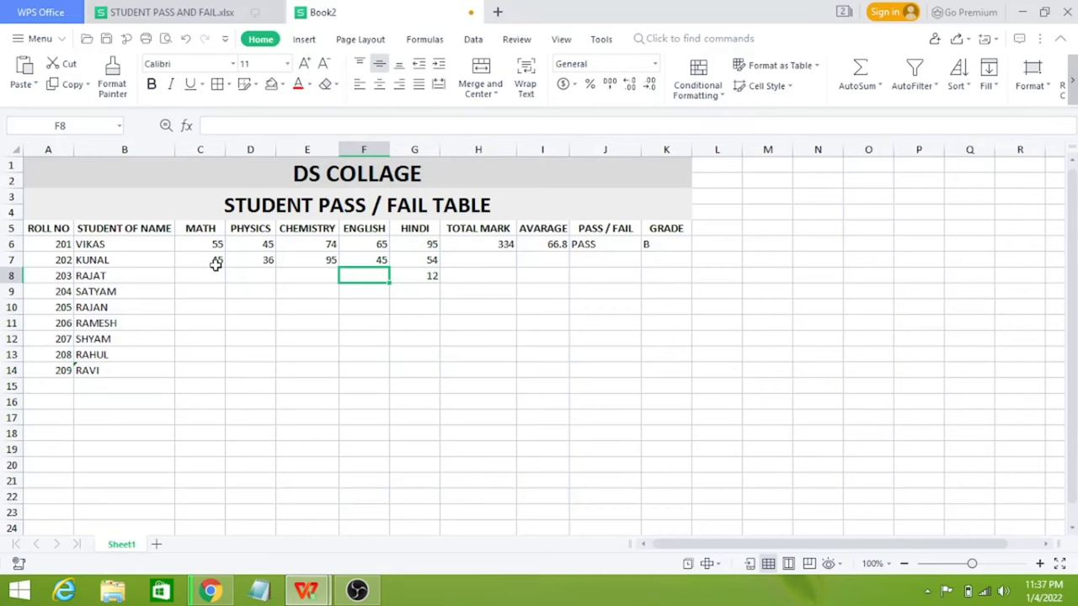
{"action": "type", "text": "32"}
{"action": "key", "text": "Left"}
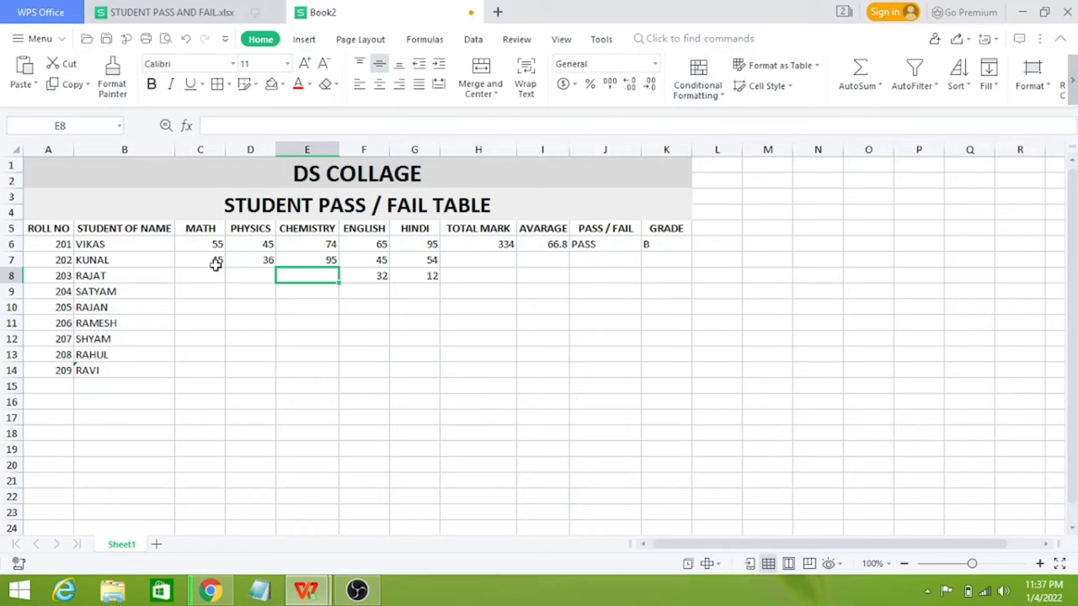
{"action": "type", "text": "28"}
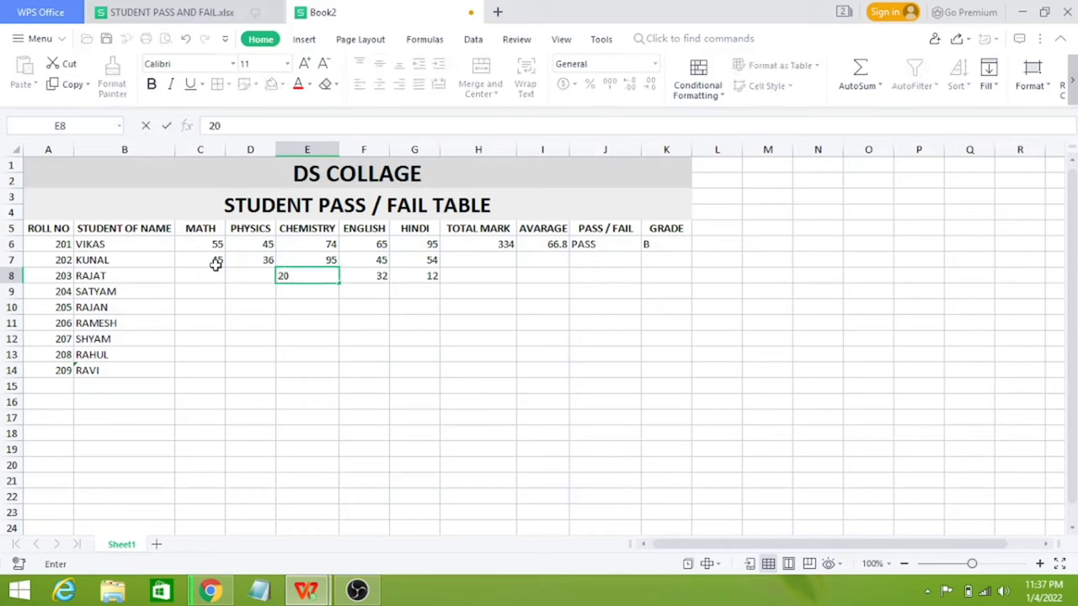
{"action": "key", "text": "BackSpace"}
{"action": "key", "text": "BackSpace"}
{"action": "type", "text": "65"}
{"action": "key", "text": "Left"}
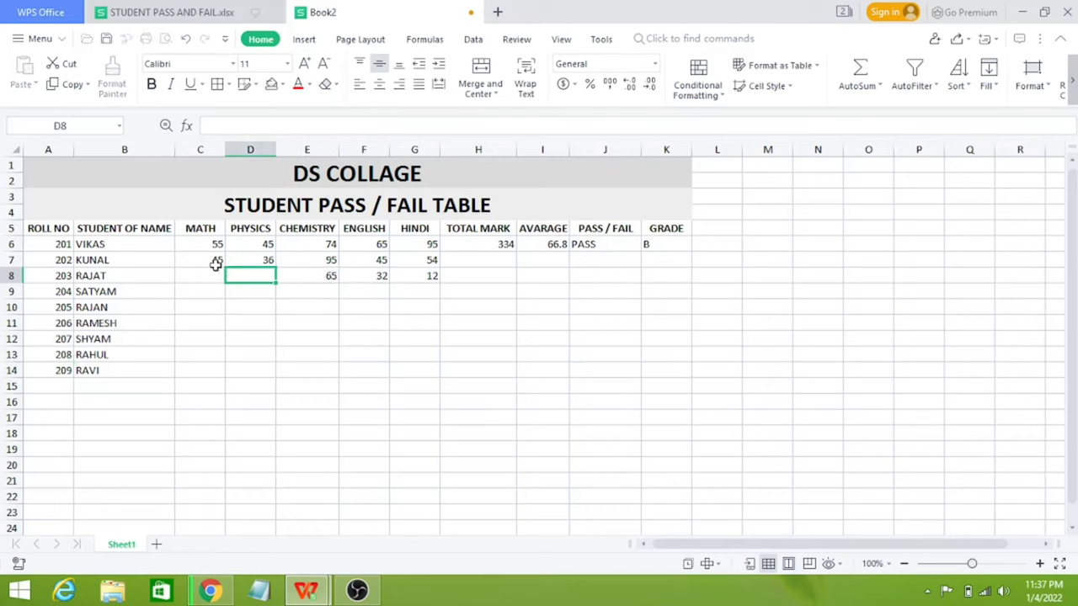
{"action": "type", "text": "45"}
{"action": "key", "text": "Left"}
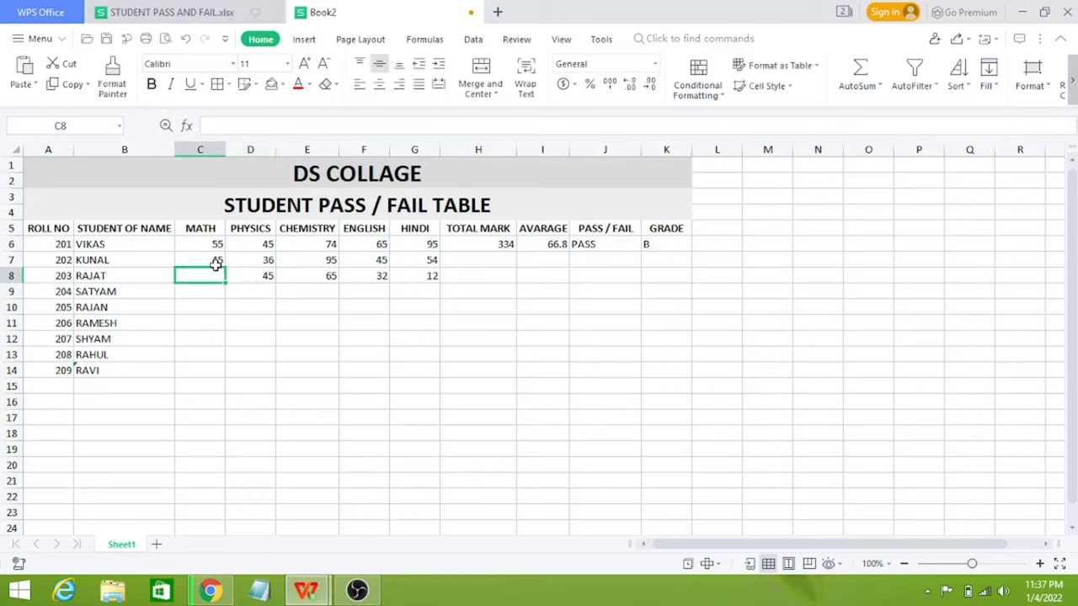
{"action": "type", "text": "78"}
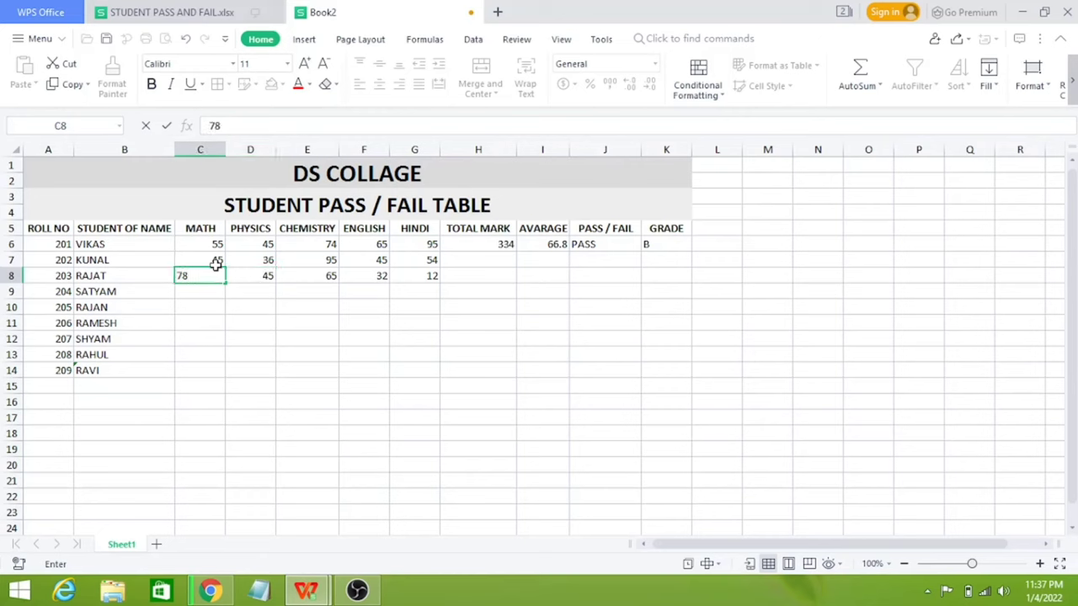
{"action": "key", "text": "Return"}
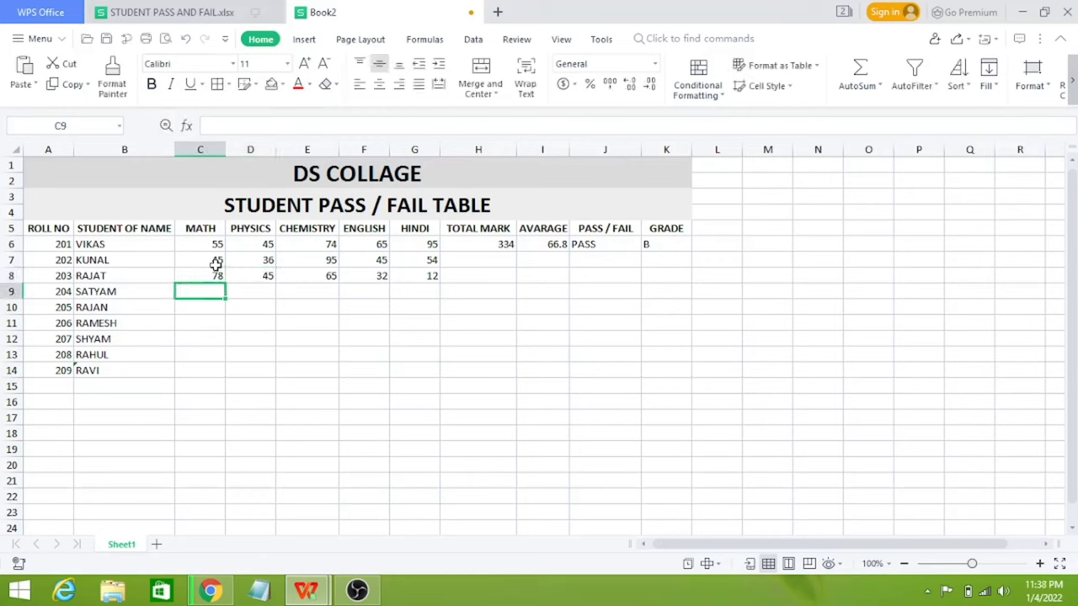
- Fill MATH marks 74, 65, 95, 65, 56 and 54 for rolls 204 to 209
{"action": "type", "text": "74"}
{"action": "key", "text": "Return"}
{"action": "type", "text": "65"}
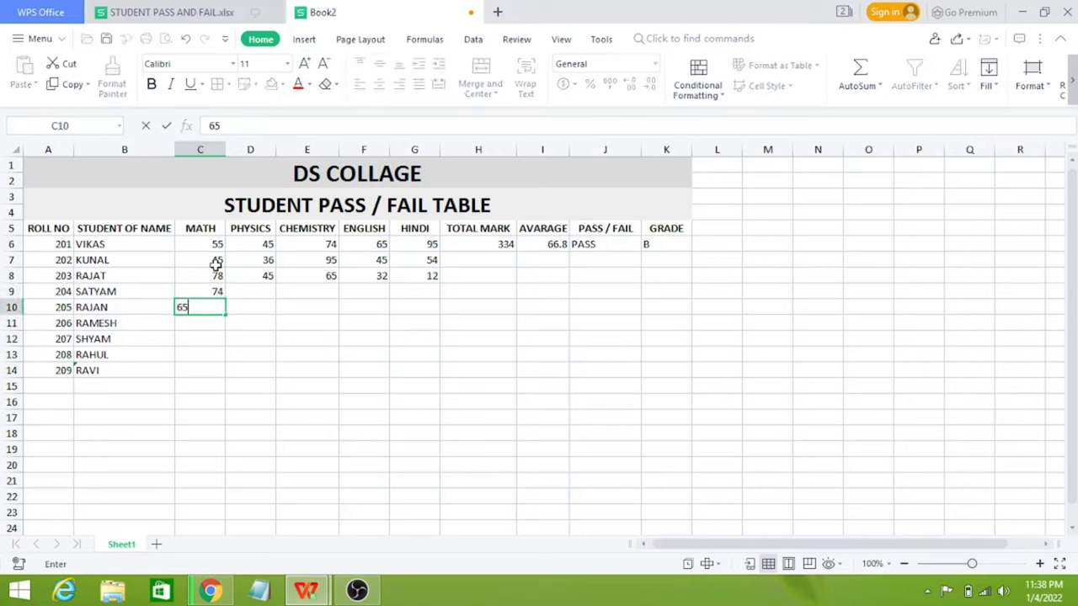
{"action": "key", "text": "Return"}
{"action": "type", "text": "95"}
{"action": "key", "text": "Return"}
{"action": "type", "text": "65"}
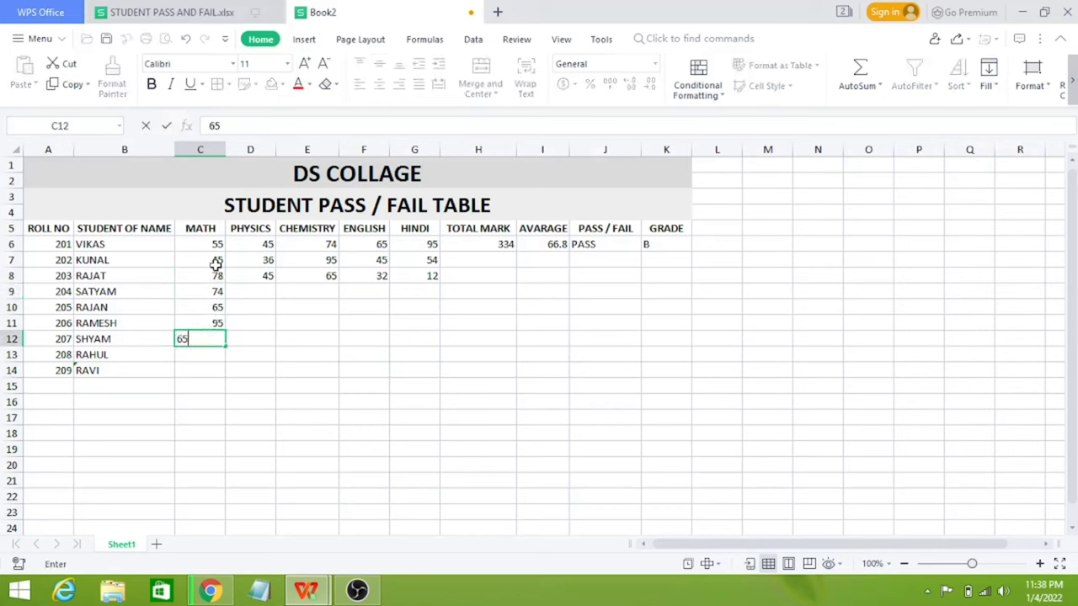
{"action": "key", "text": "Return"}
{"action": "type", "text": "56"}
{"action": "key", "text": "Return"}
{"action": "type", "text": "5"}
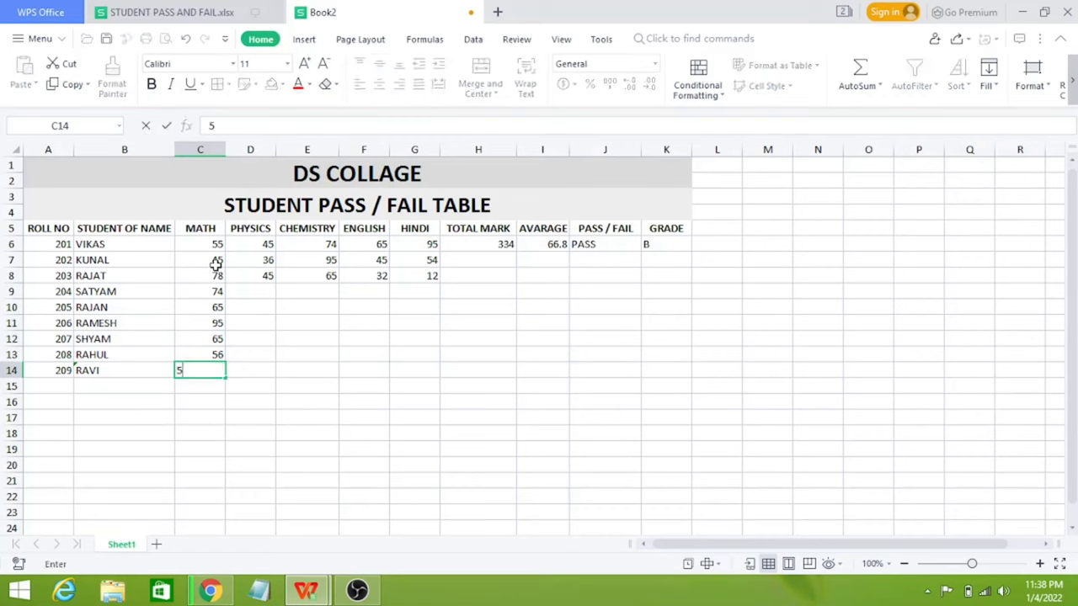
{"action": "type", "text": "4"}
{"action": "key", "text": "Return"}
- Fill PHYSICS marks upward from roll 209 to 204, including 65, 56, 52 and 58
{"action": "key", "text": "Right"}
{"action": "key", "text": "Up"}
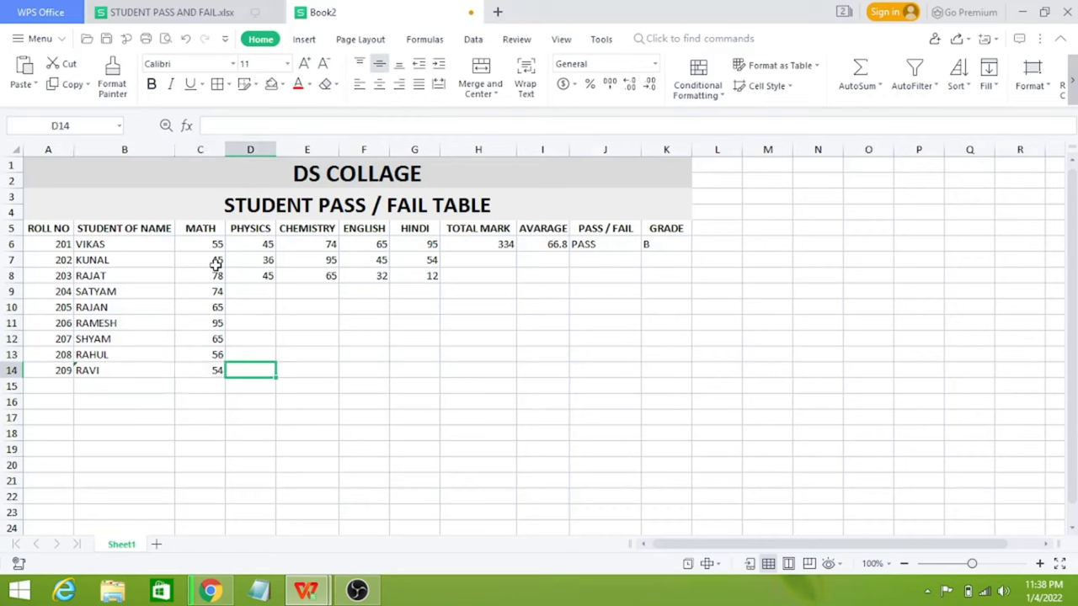
{"action": "type", "text": "54"}
{"action": "key", "text": "BackSpace"}
{"action": "key", "text": "BackSpace"}
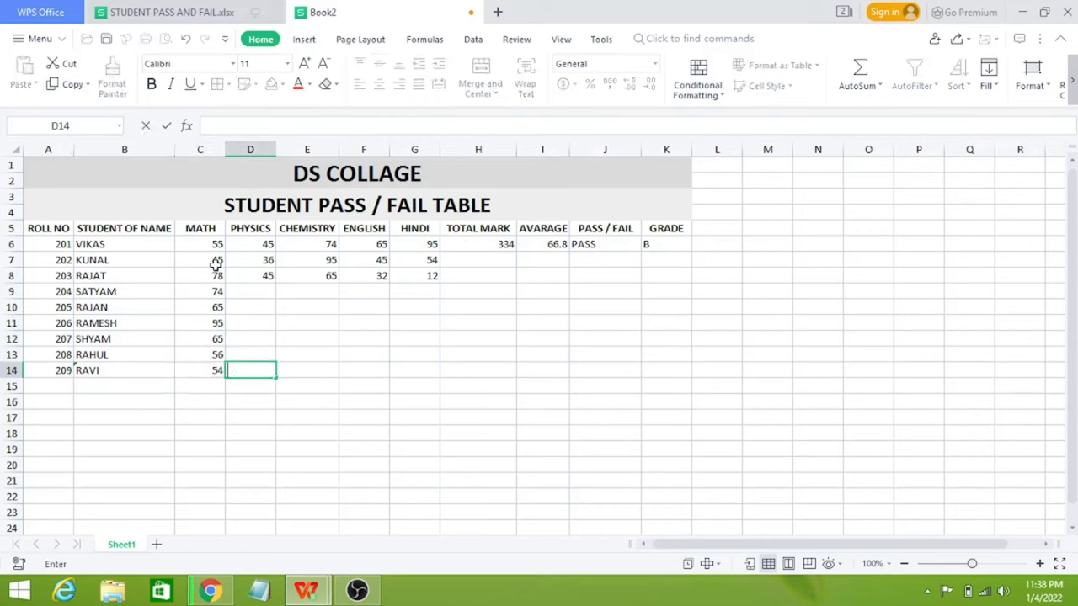
{"action": "type", "text": "45"}
{"action": "key", "text": "Up"}
{"action": "type", "text": "54"}
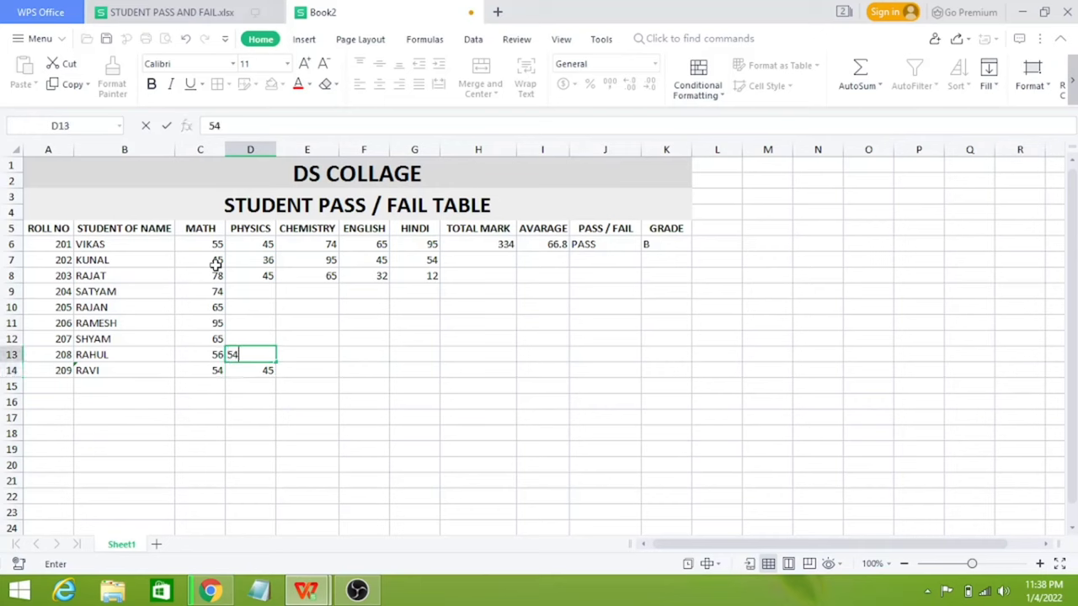
{"action": "key", "text": "Up"}
{"action": "type", "text": "65"}
{"action": "key", "text": "Up"}
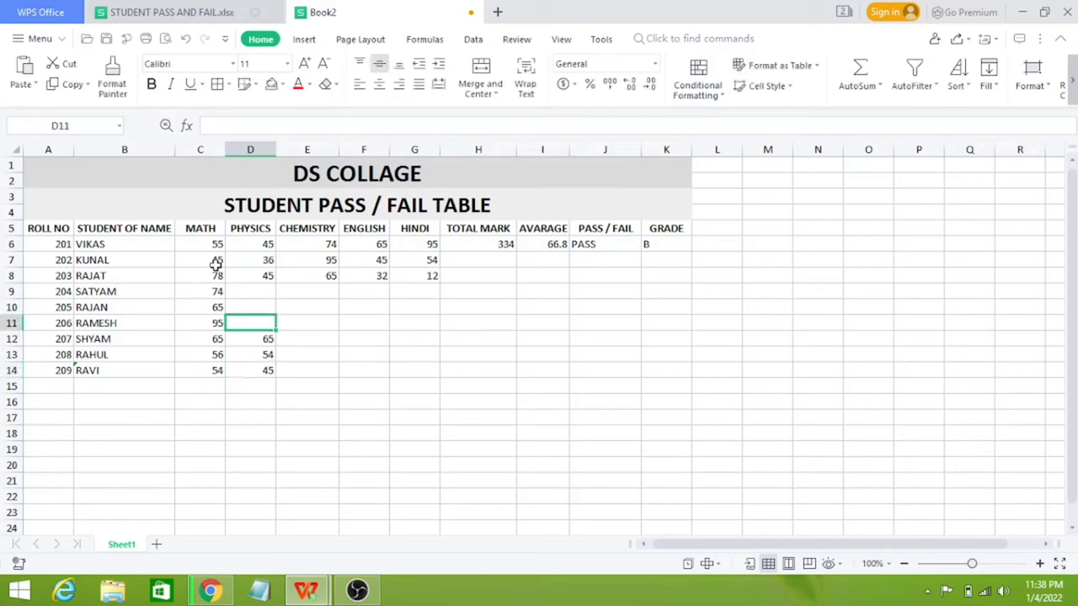
{"action": "type", "text": "56"}
{"action": "key", "text": "Up"}
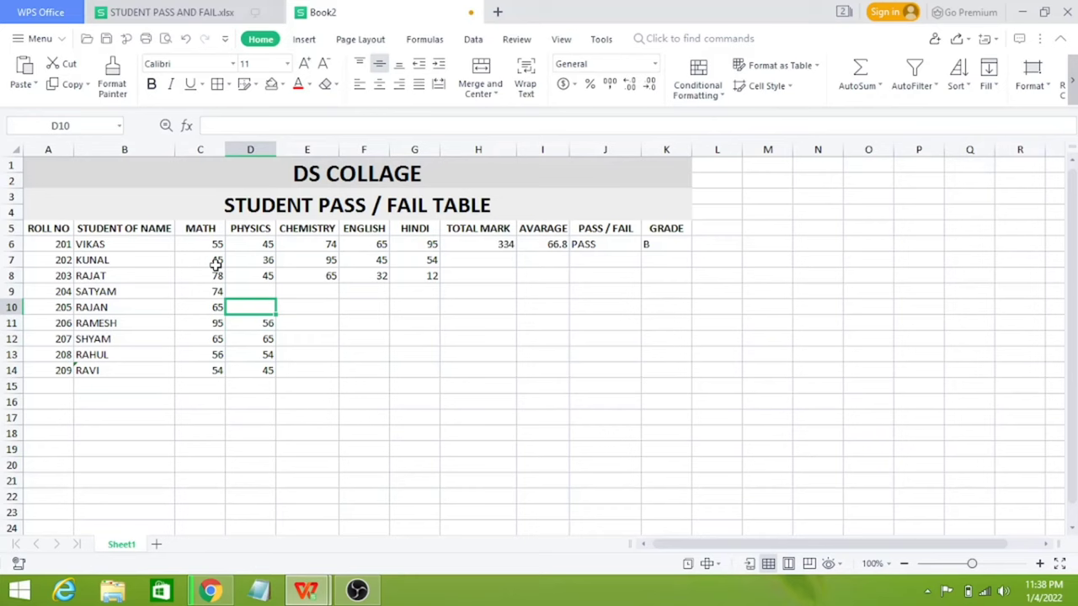
{"action": "type", "text": "52"}
{"action": "key", "text": "Up"}
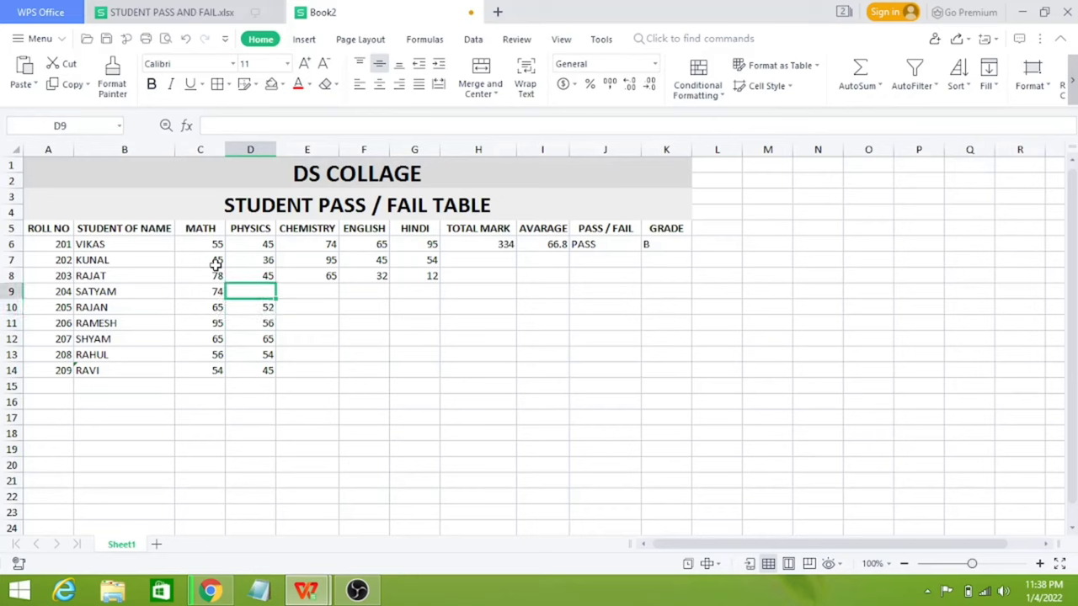
{"action": "type", "text": "58"}
{"action": "key", "text": "Tab"}
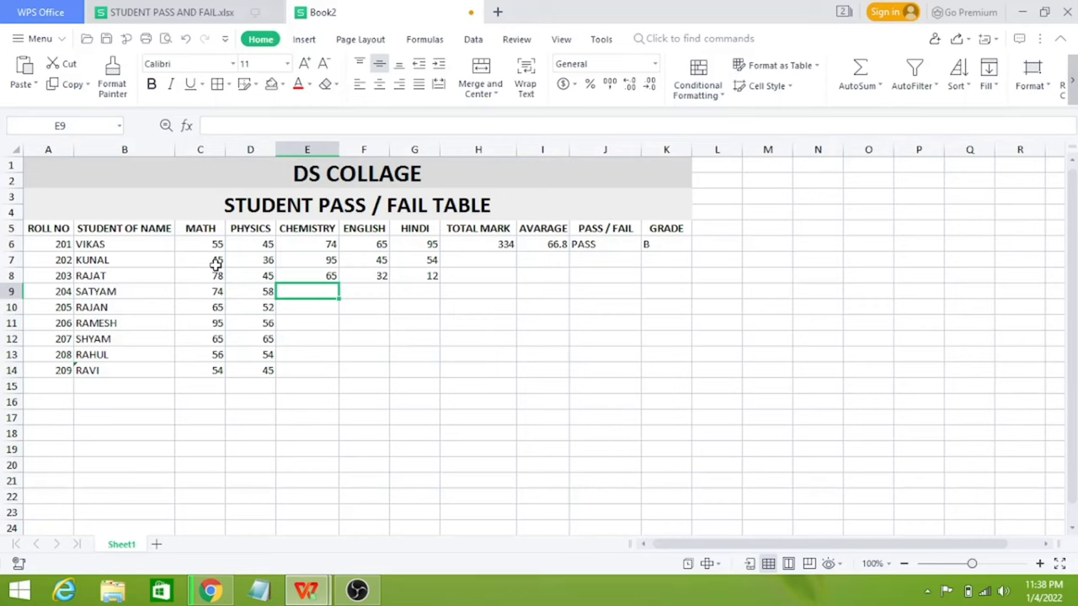
- Fill CHEMISTRY marks 36, 63, 64, 39, 49 and 55 for rolls 204 to 209
{"action": "type", "text": "36"}
{"action": "key", "text": "Return"}
{"action": "type", "text": "6"}
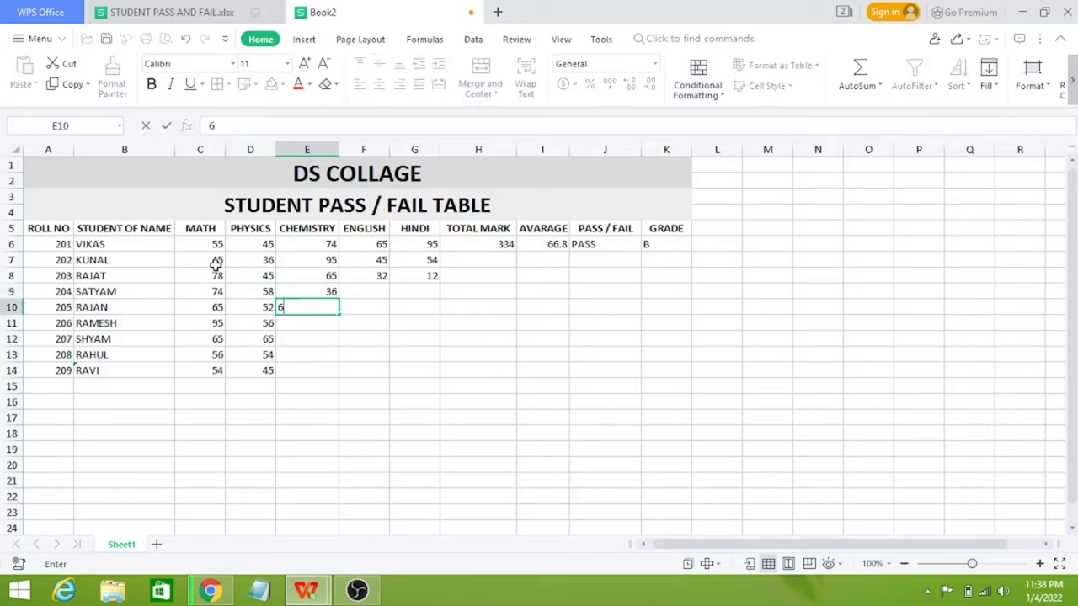
{"action": "type", "text": "3"}
{"action": "key", "text": "Return"}
{"action": "type", "text": "64"}
{"action": "key", "text": "Up"}
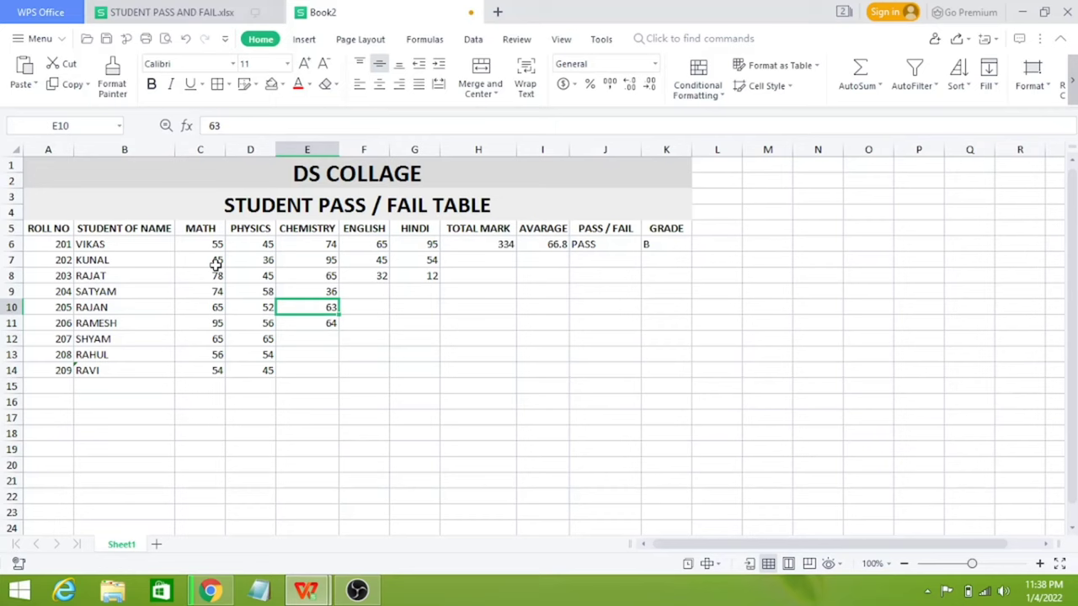
{"action": "key", "text": "Down"}
{"action": "key", "text": "Down"}
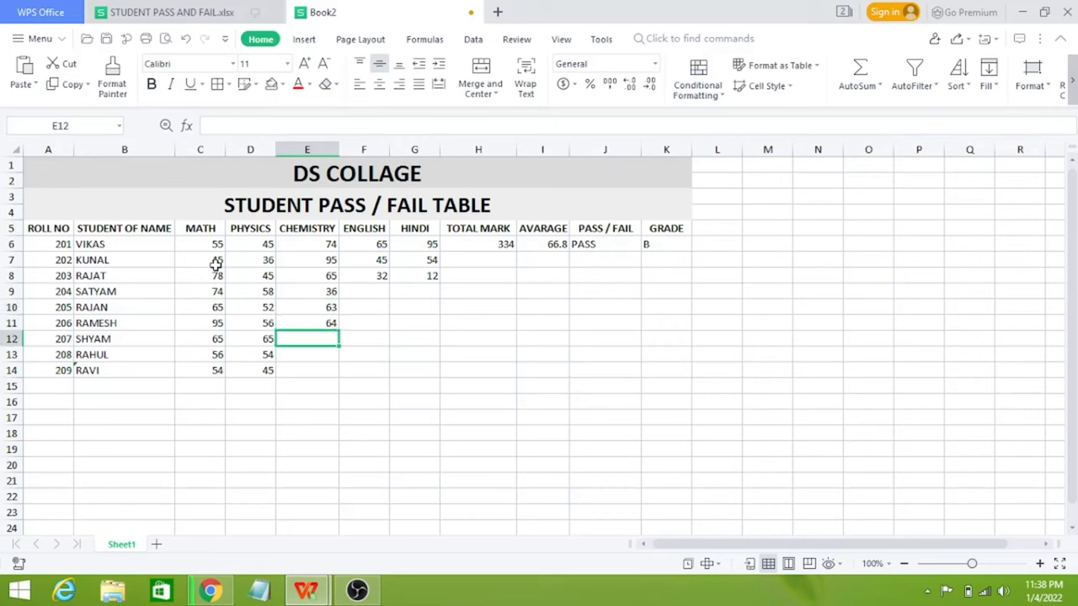
{"action": "type", "text": "39"}
{"action": "key", "text": "Return"}
{"action": "type", "text": "4"}
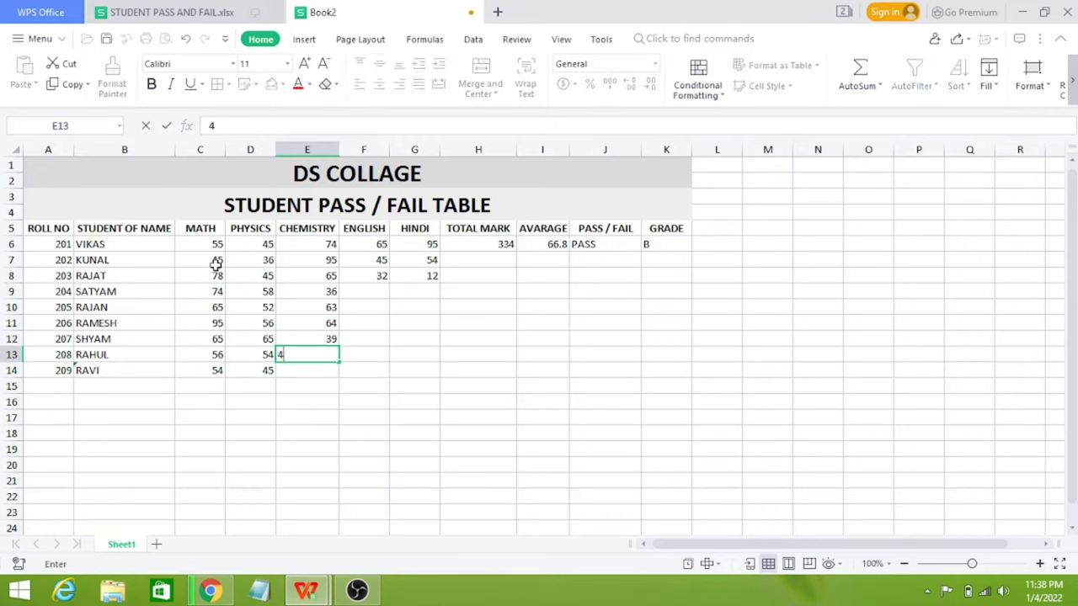
{"action": "type", "text": "9"}
{"action": "key", "text": "Return"}
{"action": "type", "text": "55"}
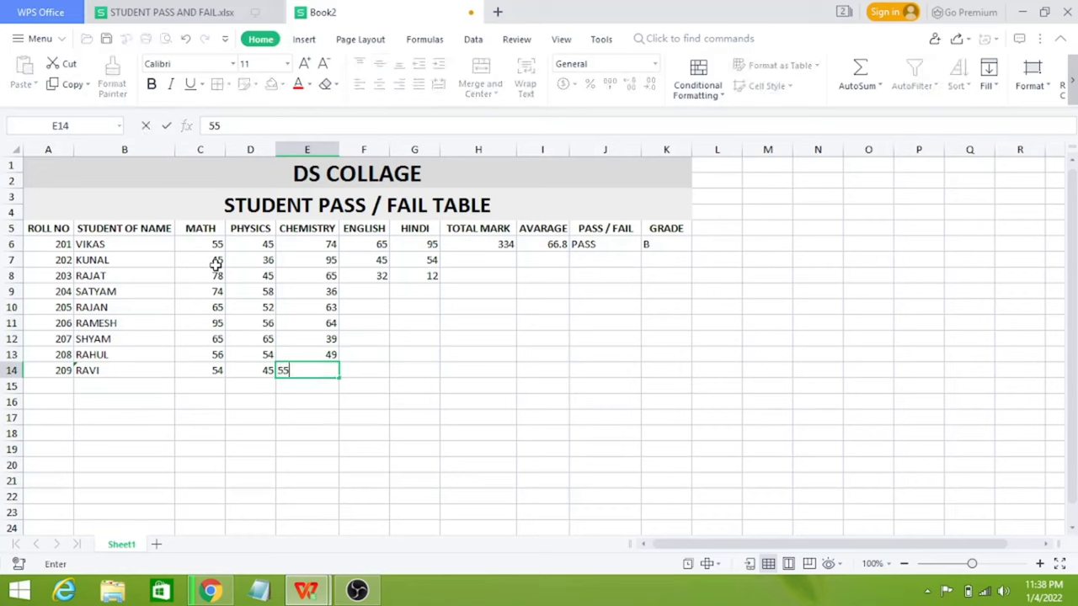
{"action": "key", "text": "Tab"}
- Enter ENGLISH marks 65 in F14 and 4 in F13, and HINDI mark 15 in G13
{"action": "type", "text": "65"}
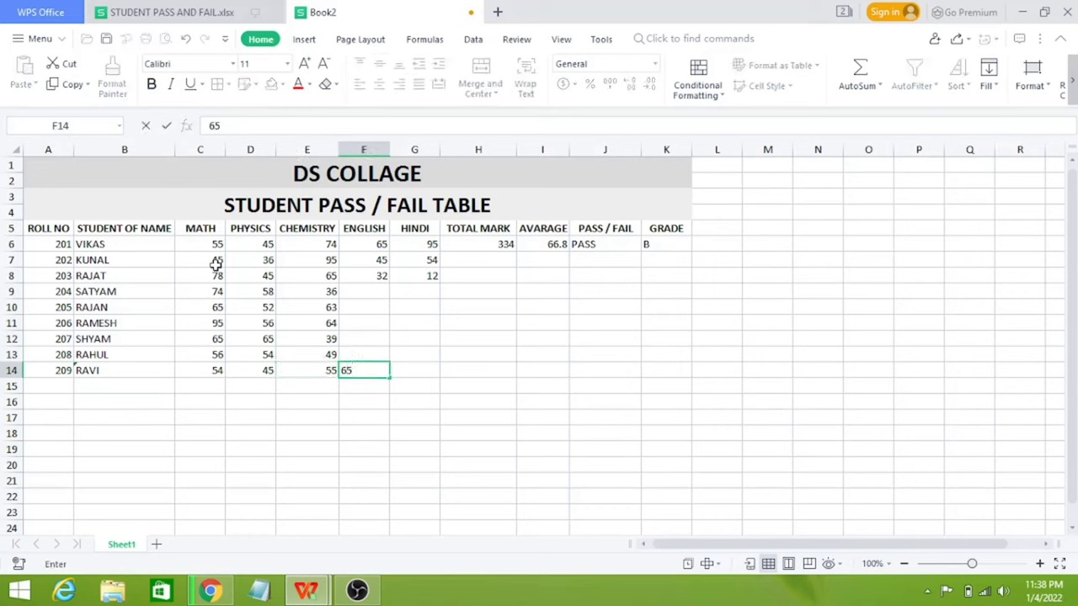
{"action": "key", "text": "Up"}
{"action": "type", "text": "4"}
{"action": "key", "text": "Up"}
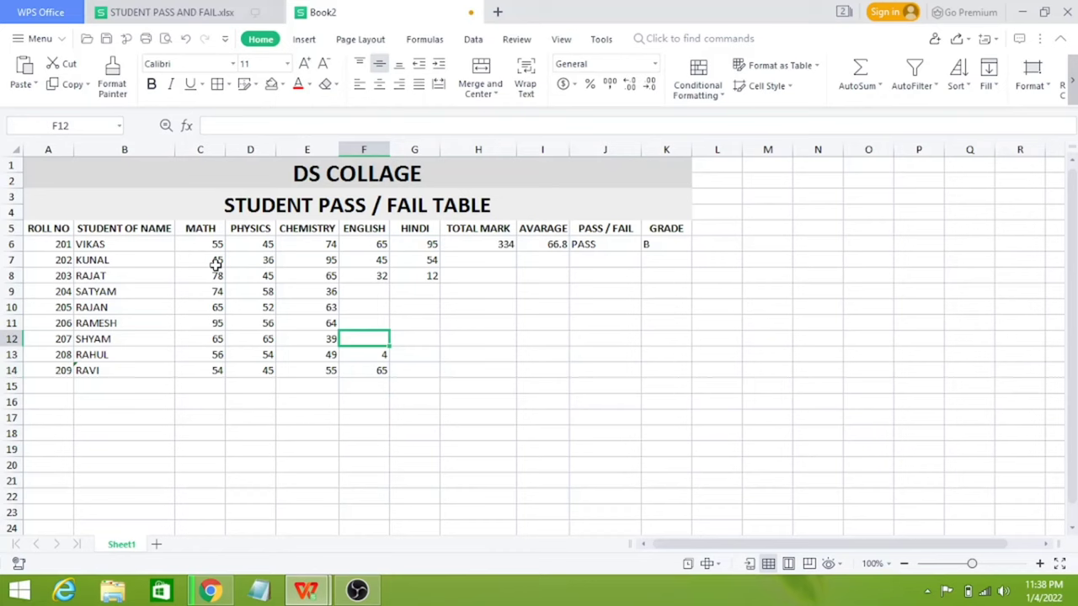
{"action": "key", "text": "Down"}
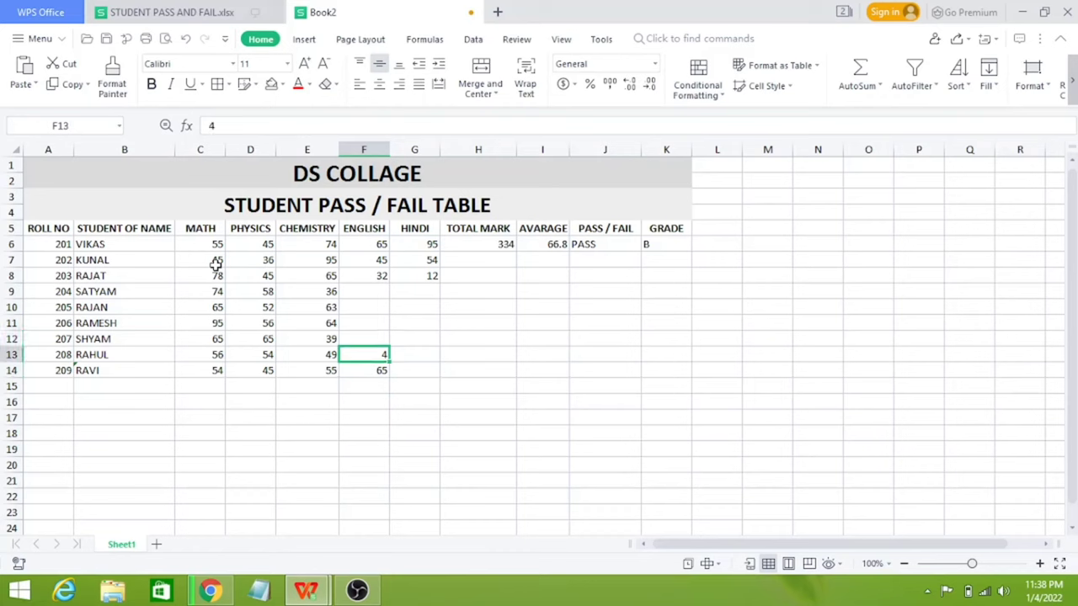
{"action": "key", "text": "Right"}
{"action": "type", "text": "15"}
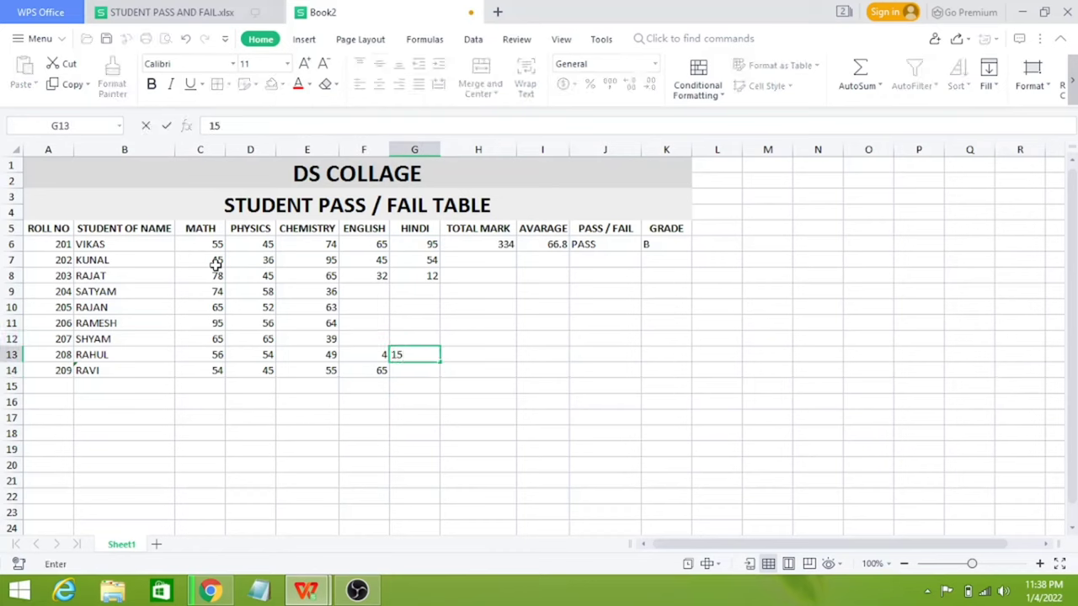
{"action": "key", "text": "Up"}
- Enter 78 as the HINDI mark in G12
{"action": "type", "text": "2"}
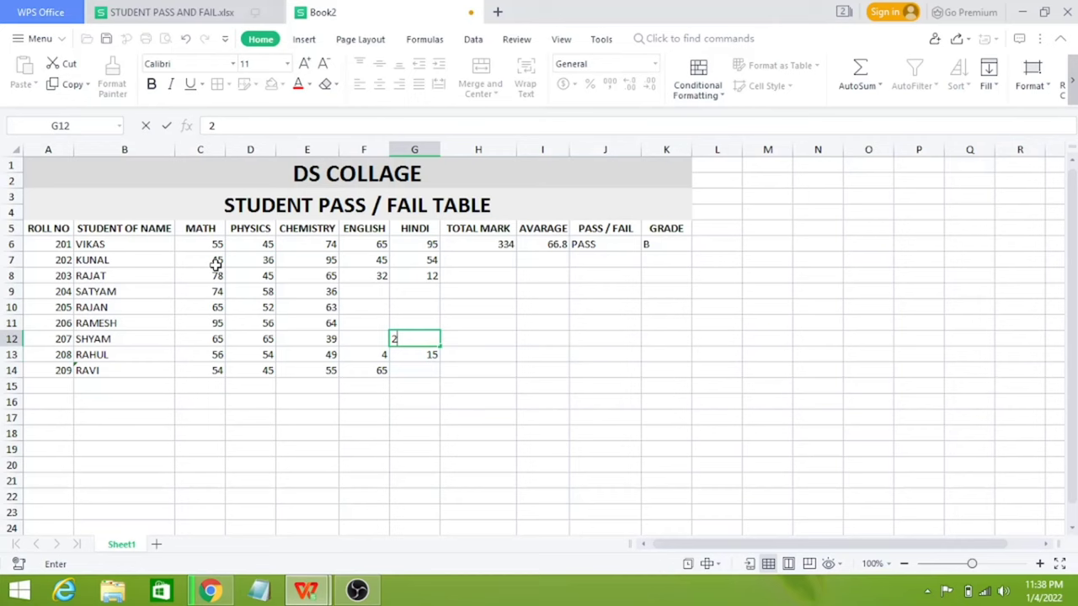
{"action": "key", "text": "BackSpace"}
{"action": "type", "text": "7"}
{"action": "type", "text": "8"}
{"action": "key", "text": "Left"}
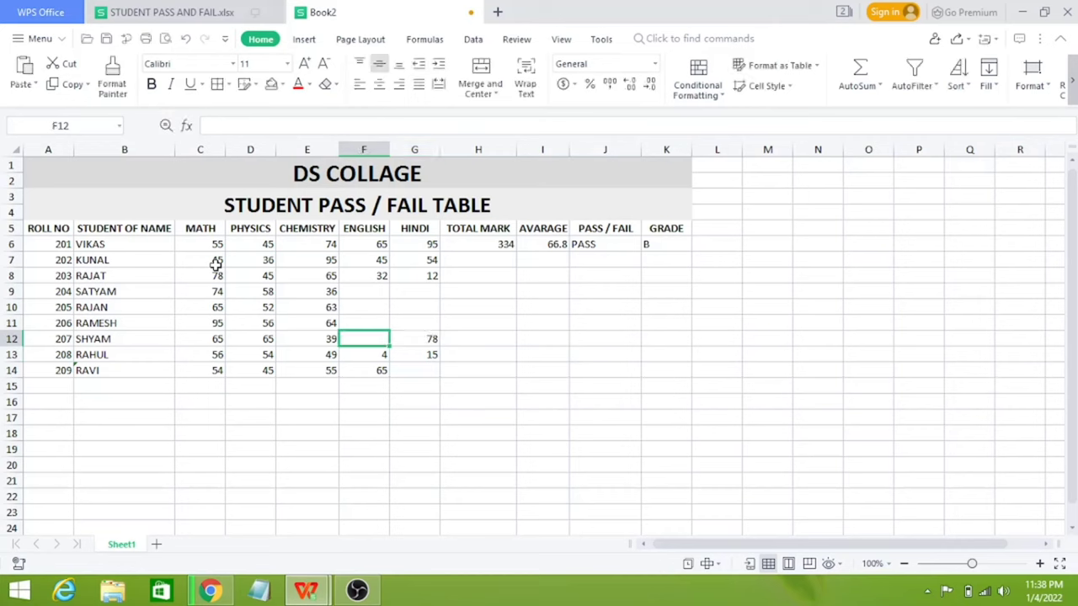
- Fill ENGLISH marks 48, 65, 54 and 45 into F12 up to F9
{"action": "type", "text": "48"}
{"action": "key", "text": "Up"}
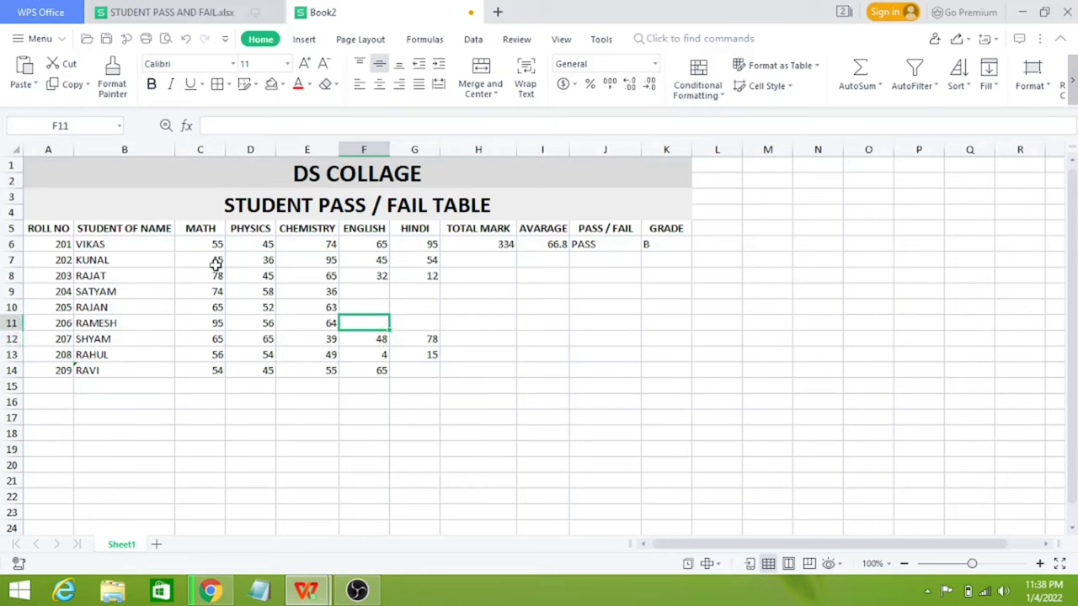
{"action": "type", "text": "65"}
{"action": "key", "text": "Up"}
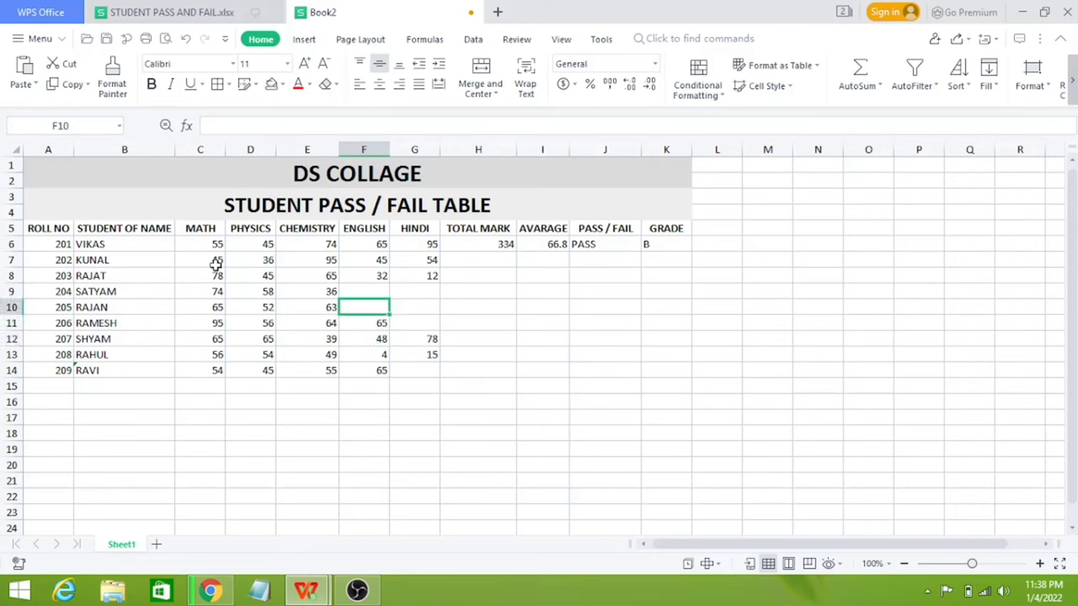
{"action": "type", "text": "54"}
{"action": "key", "text": "Up"}
{"action": "type", "text": "4"}
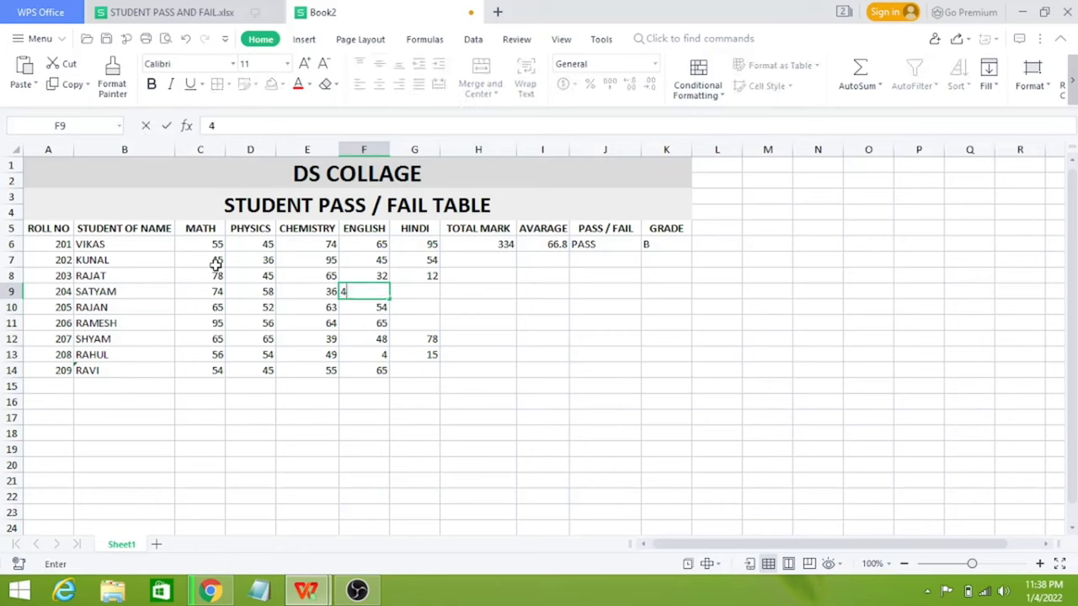
{"action": "type", "text": "5"}
{"action": "key", "text": "Right"}
- Enter HINDI marks 45 in G10 and 52 in G9
{"action": "key", "text": "Down"}
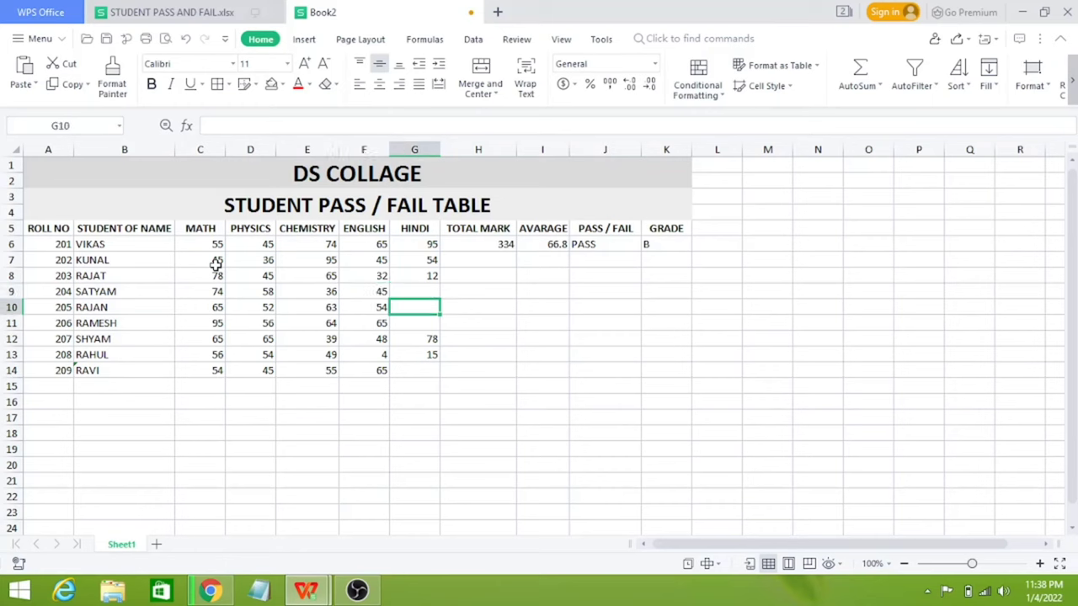
{"action": "type", "text": "45"}
{"action": "key", "text": "Up"}
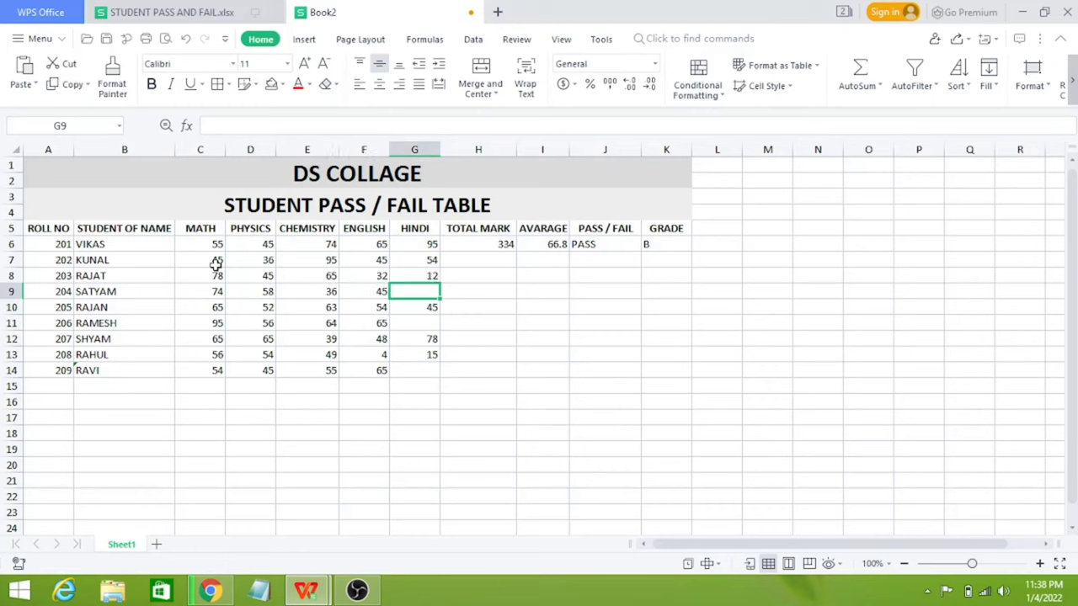
{"action": "type", "text": "52"}
{"action": "key", "text": "Return"}
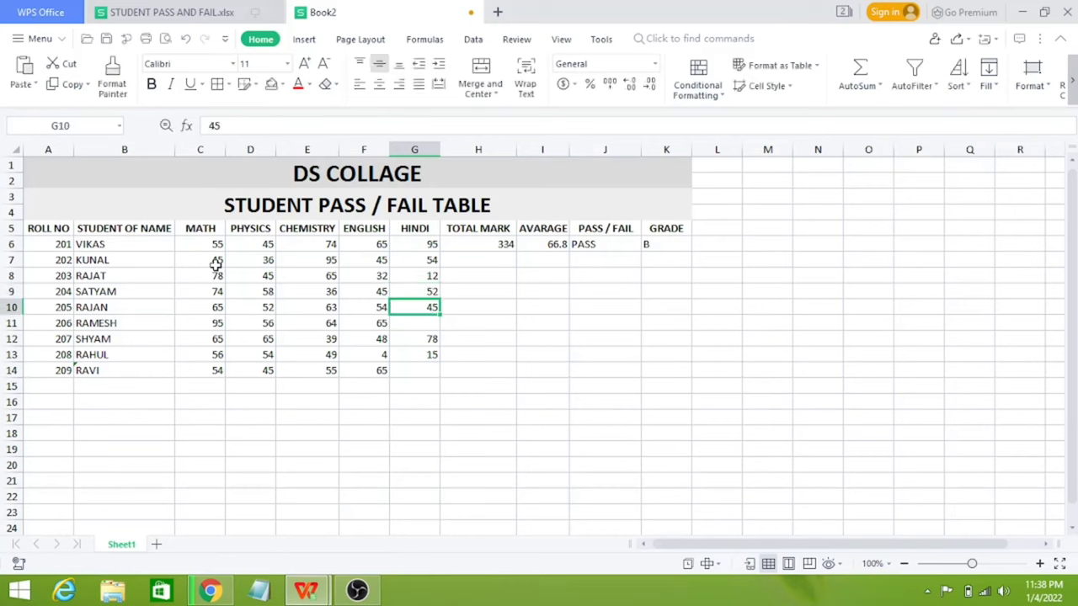
- Correct the CHEMISTRY mark in E8 to 32
{"action": "key", "text": "Left"}
{"action": "key", "text": "Left"}
{"action": "key", "text": "Up"}
{"action": "key", "text": "Up"}
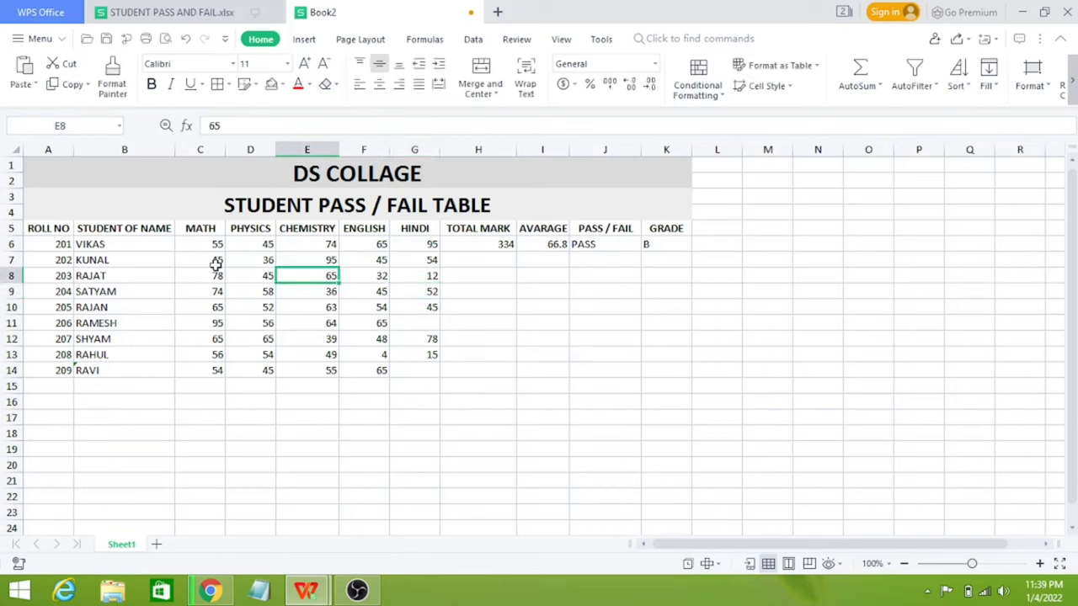
{"action": "type", "text": "32"}
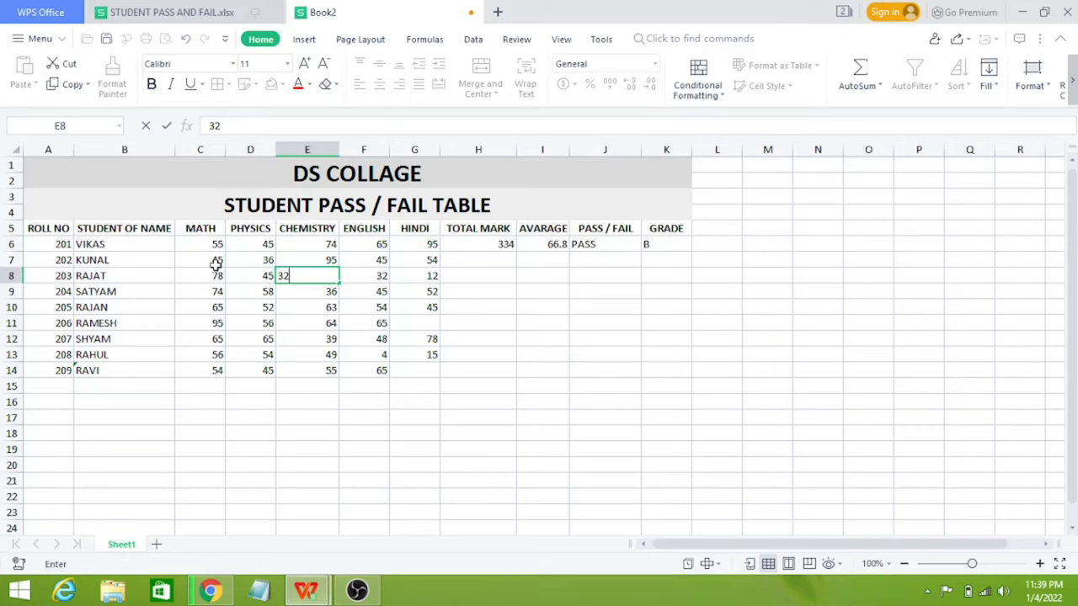
{"action": "key", "text": "Return"}
- Enter 36 as the HINDI mark in G11
{"action": "key", "text": "Right"}
{"action": "key", "text": "Right"}
{"action": "key", "text": "Right"}
{"action": "key", "text": "Down"}
{"action": "key", "text": "Left"}
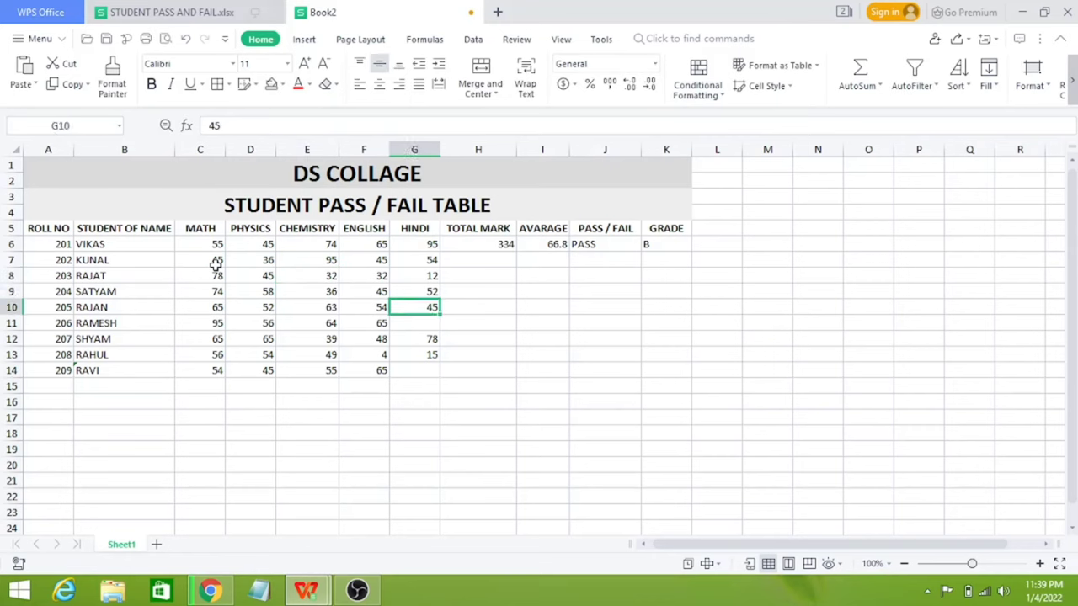
{"action": "key", "text": "Down"}
{"action": "type", "text": "21"}
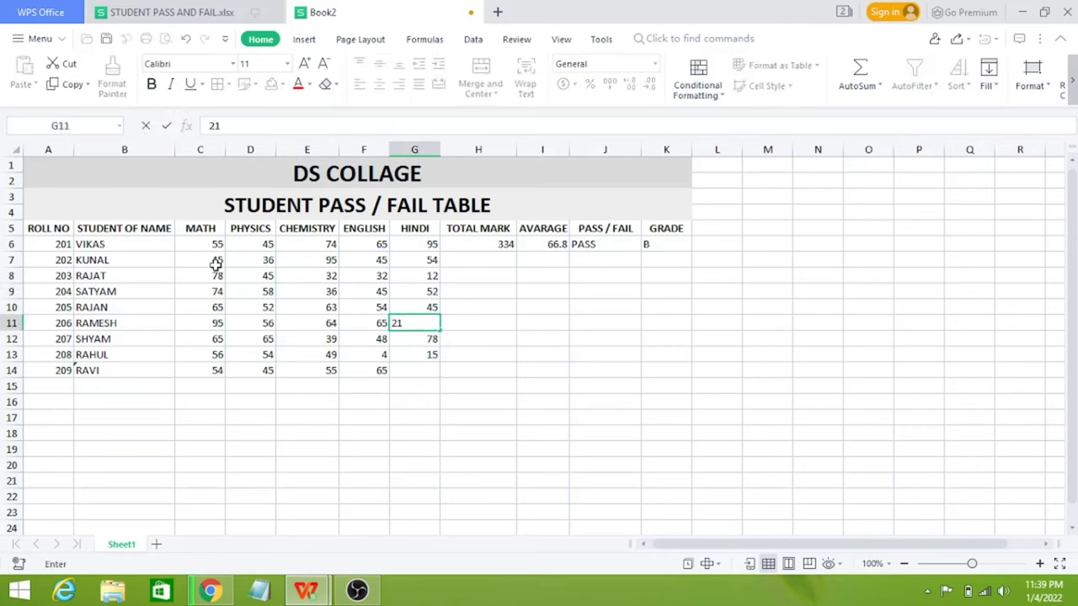
{"action": "key", "text": "BackSpace"}
{"action": "key", "text": "BackSpace"}
{"action": "type", "text": "36"}
{"action": "key", "text": "Return"}
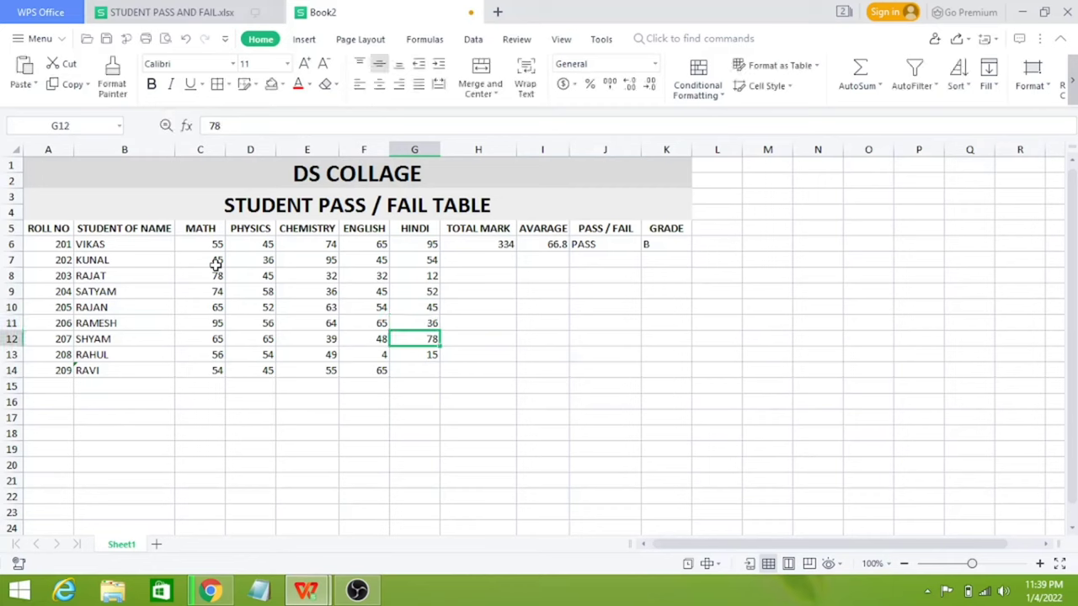
- Enter 45 as the last HINDI mark in G14
{"action": "key", "text": "Down"}
{"action": "key", "text": "Down"}
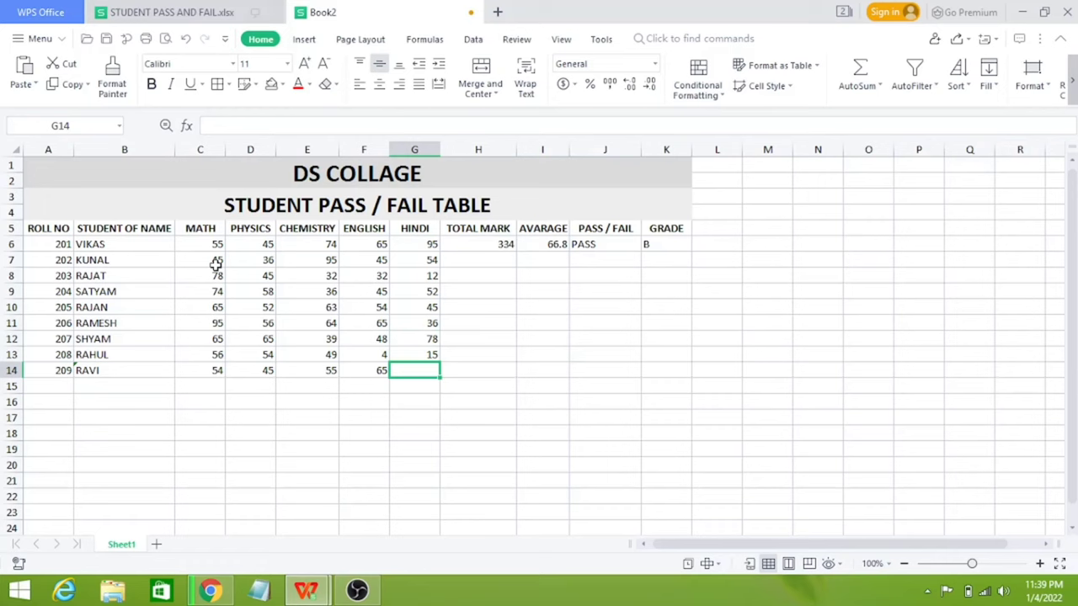
{"action": "type", "text": "15"}
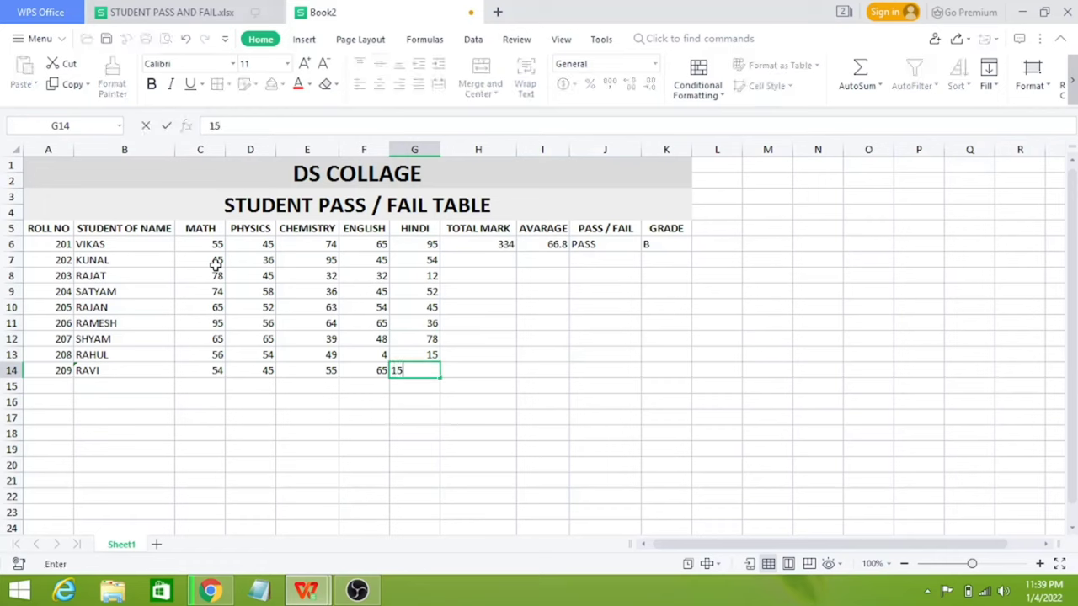
{"action": "key", "text": "BackSpace"}
{"action": "key", "text": "BackSpace"}
{"action": "type", "text": "45"}
{"action": "key", "text": "Up"}
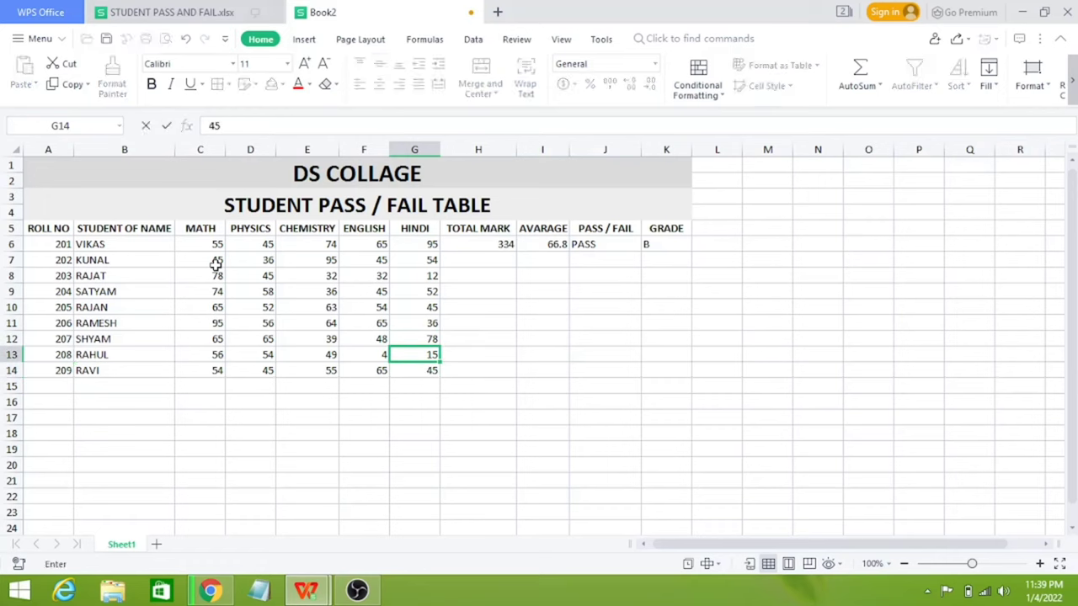
- Correct the ENGLISH mark in F13 from 4 to 24
{"action": "key", "text": "Left"}
{"action": "type", "text": "24"}
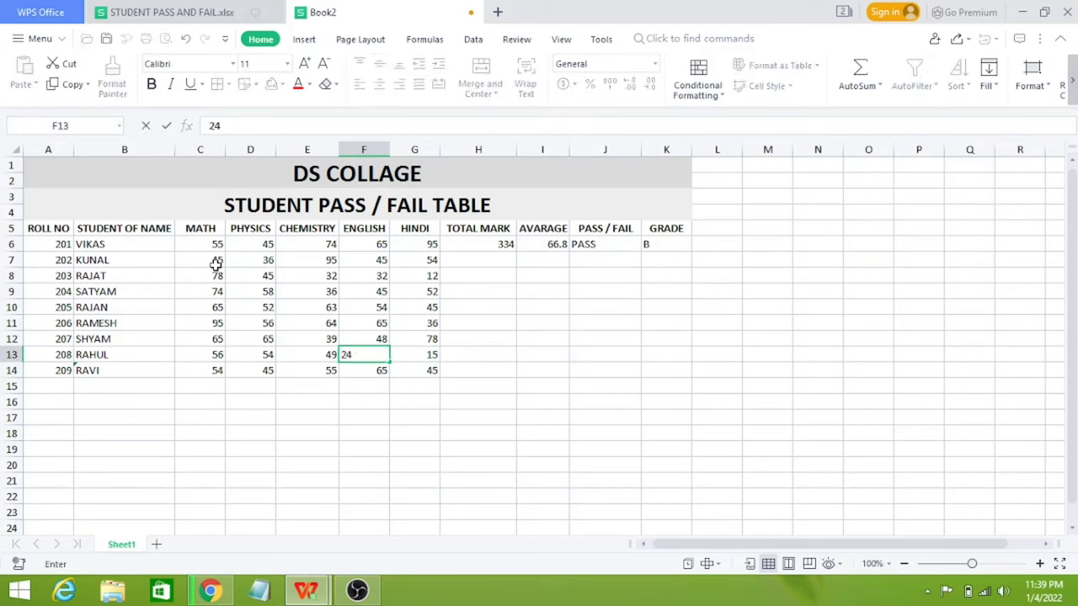
{"action": "key", "text": "Right"}
{"action": "key", "text": "Up"}
{"action": "key", "text": "Right"}
{"action": "key", "text": "Right"}
{"action": "key", "text": "Right"}
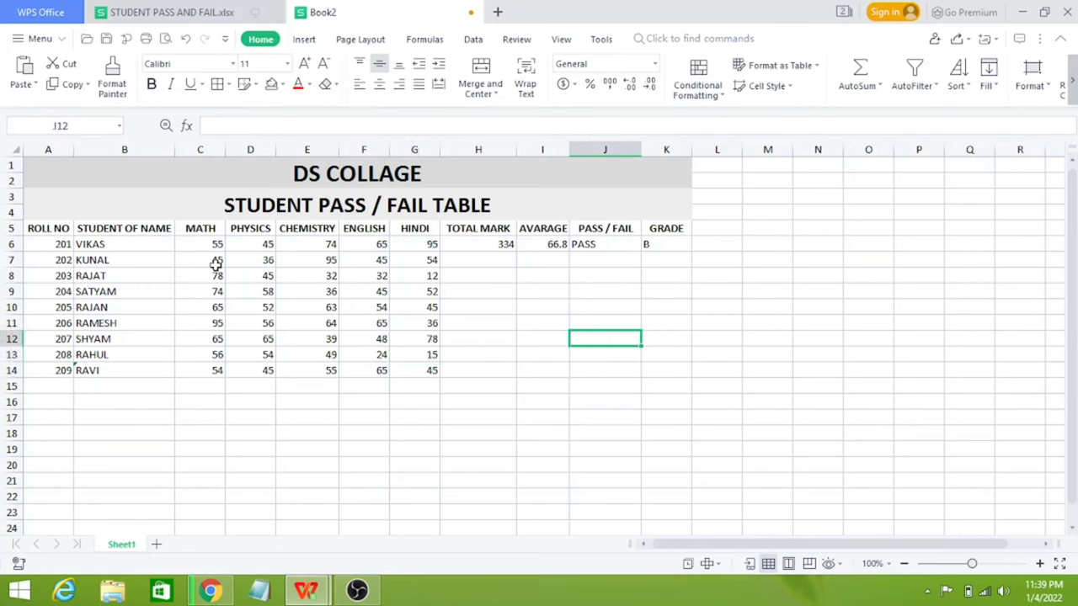
{"action": "key", "text": "Left"}
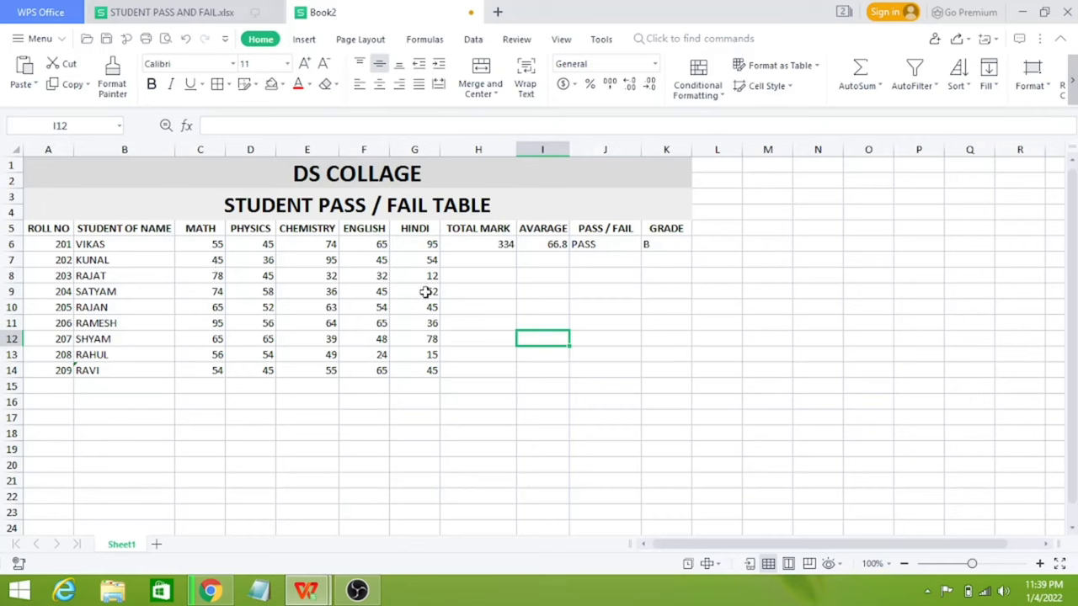
{"action": "left_click", "coordinate": [491, 245]}
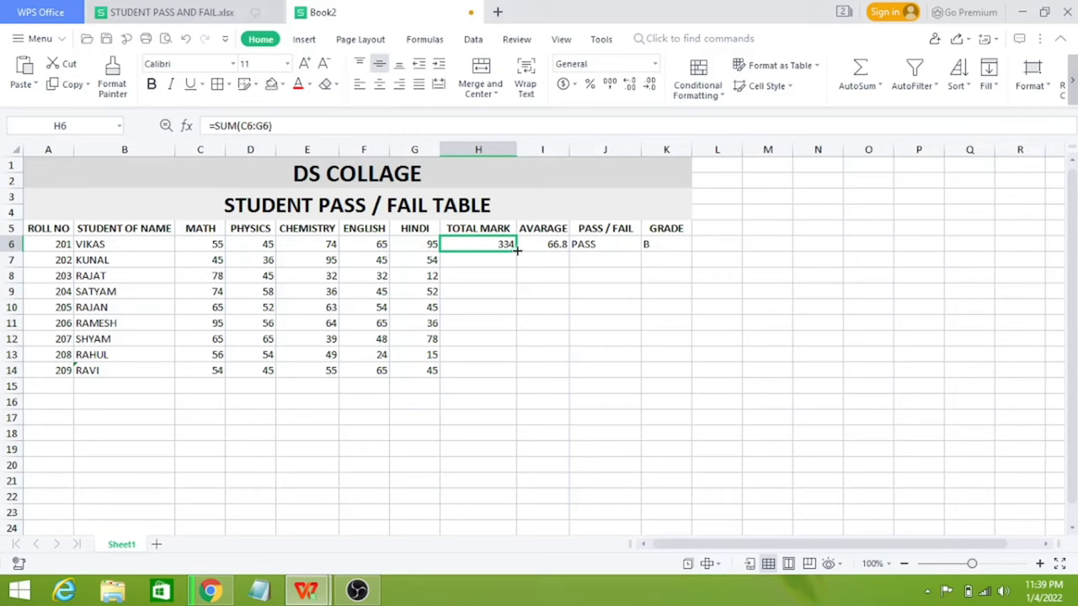
- Copy the TOTAL MARK SUM formula from H6 down to H14
{"action": "left_click_drag", "start_coordinate": [517, 250], "coordinate": [516, 375]}
{"action": "left_click", "coordinate": [547, 385]}
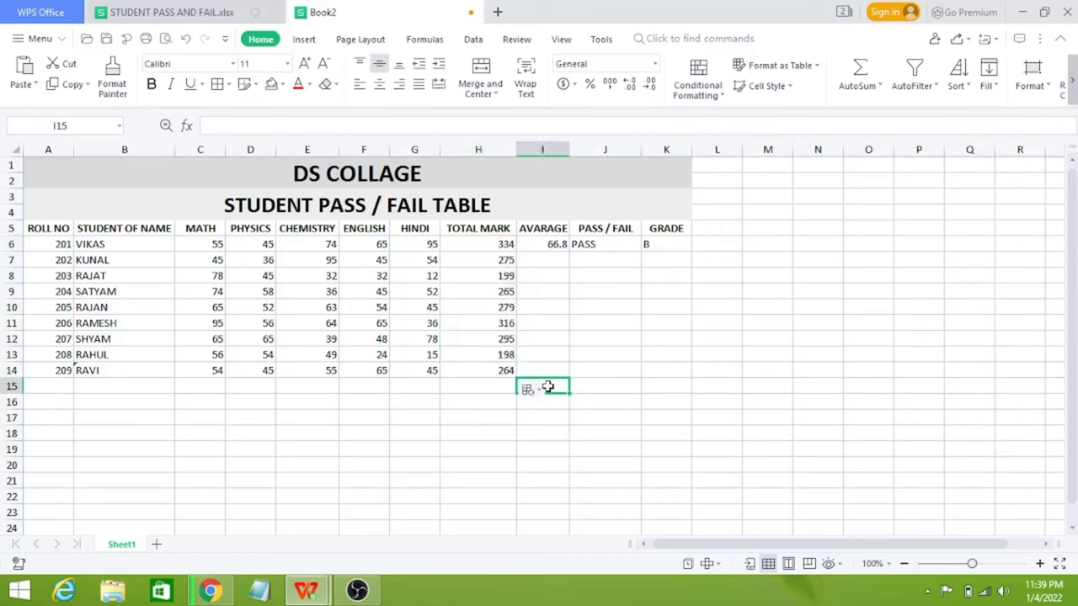
{"action": "left_click", "coordinate": [490, 357]}
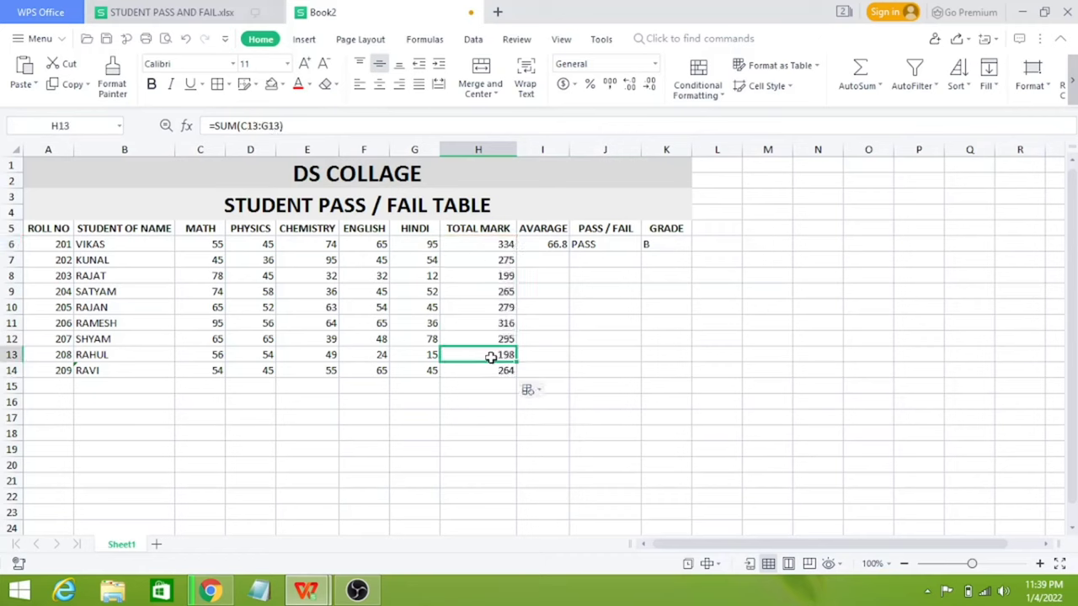
- Copy the AVARAGE formula from I6 down to I14
{"action": "left_click", "coordinate": [548, 245]}
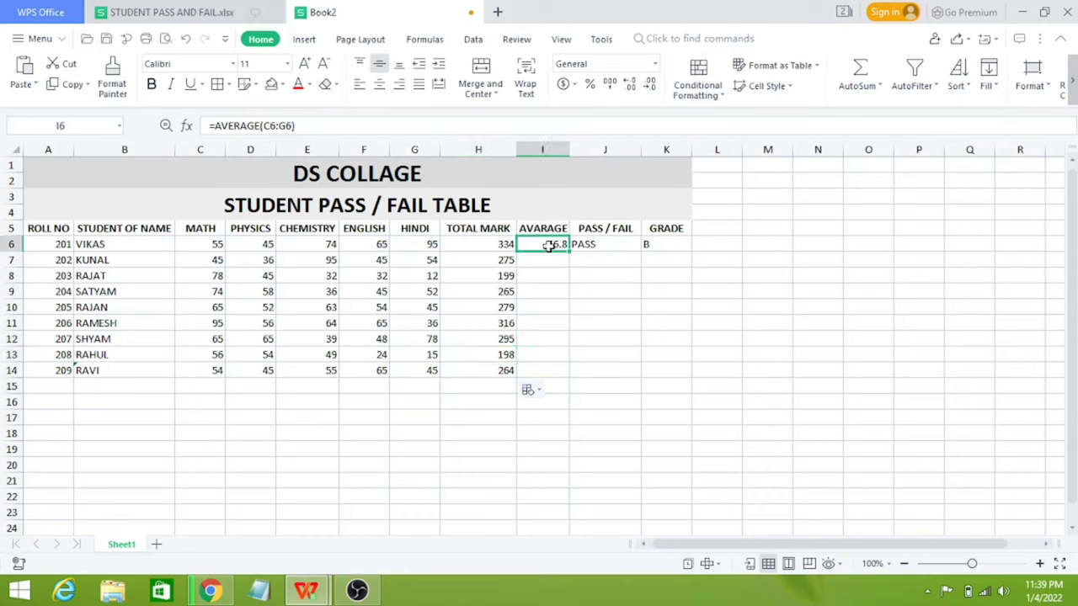
{"action": "left_click_drag", "start_coordinate": [569, 252], "coordinate": [572, 374]}
{"action": "left_click", "coordinate": [613, 364]}
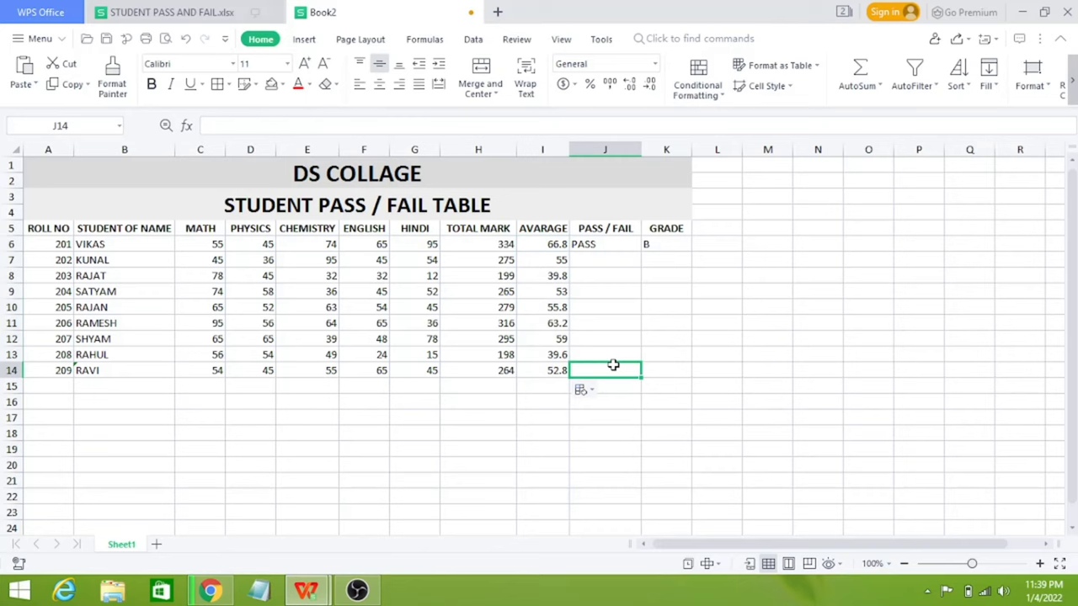
- Copy the PASS / FAIL formula from J6 down to J14
{"action": "left_click", "coordinate": [624, 244]}
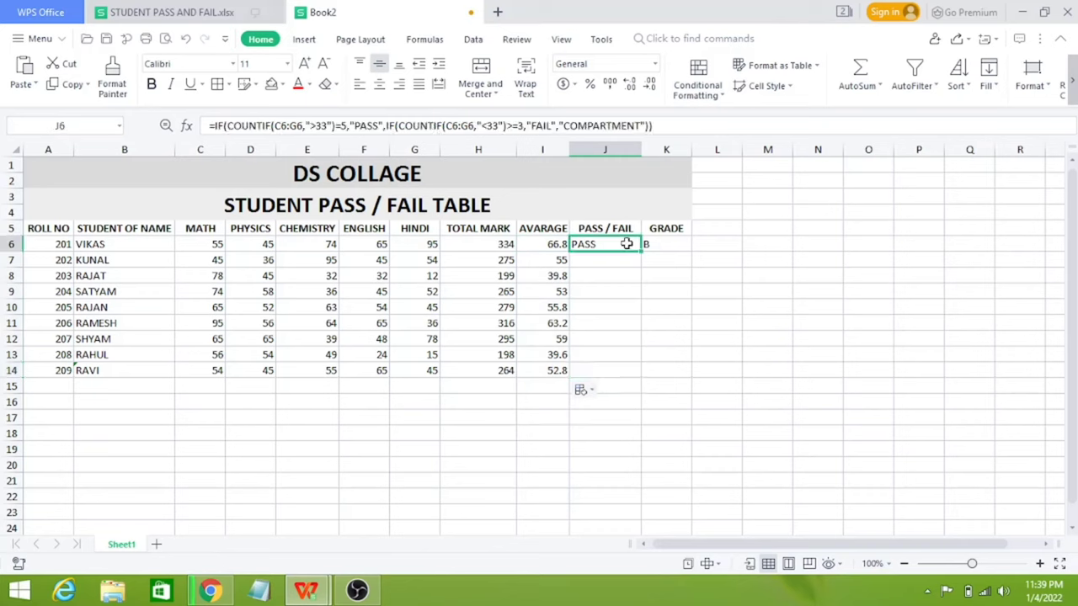
{"action": "left_click_drag", "start_coordinate": [638, 250], "coordinate": [650, 376]}
{"action": "left_click", "coordinate": [716, 402]}
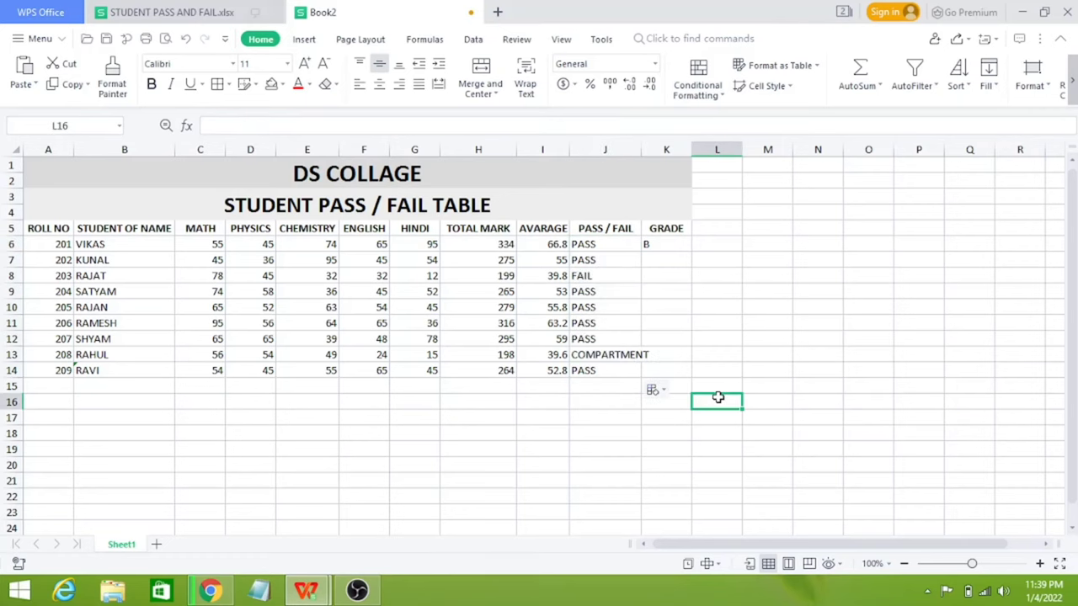
- Widen column J so COMPARTMENT fits fully
{"action": "left_click", "coordinate": [605, 149]}
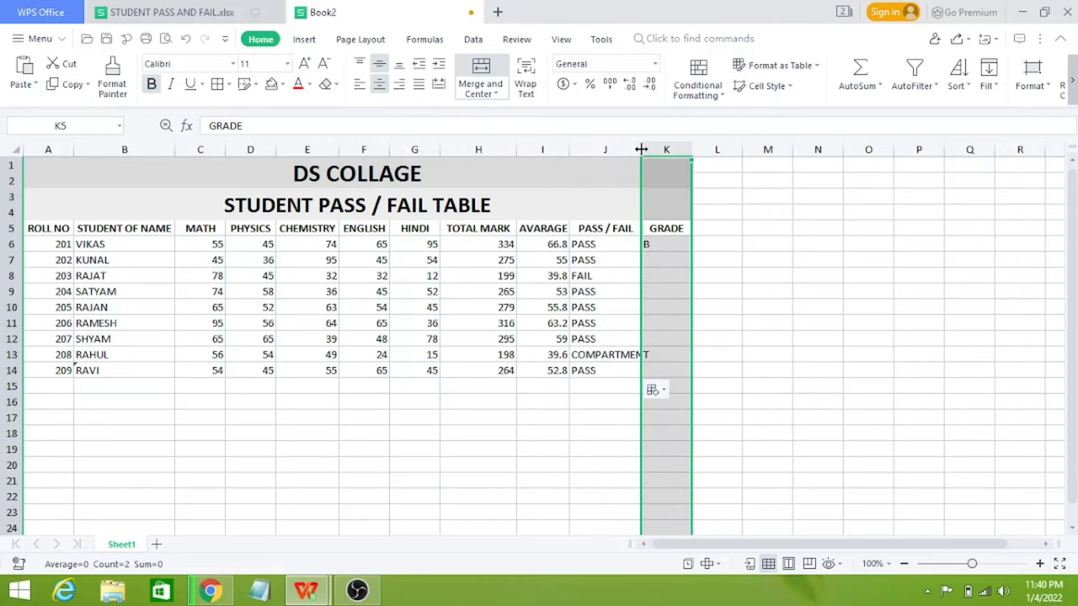
{"action": "left_click", "coordinate": [638, 144]}
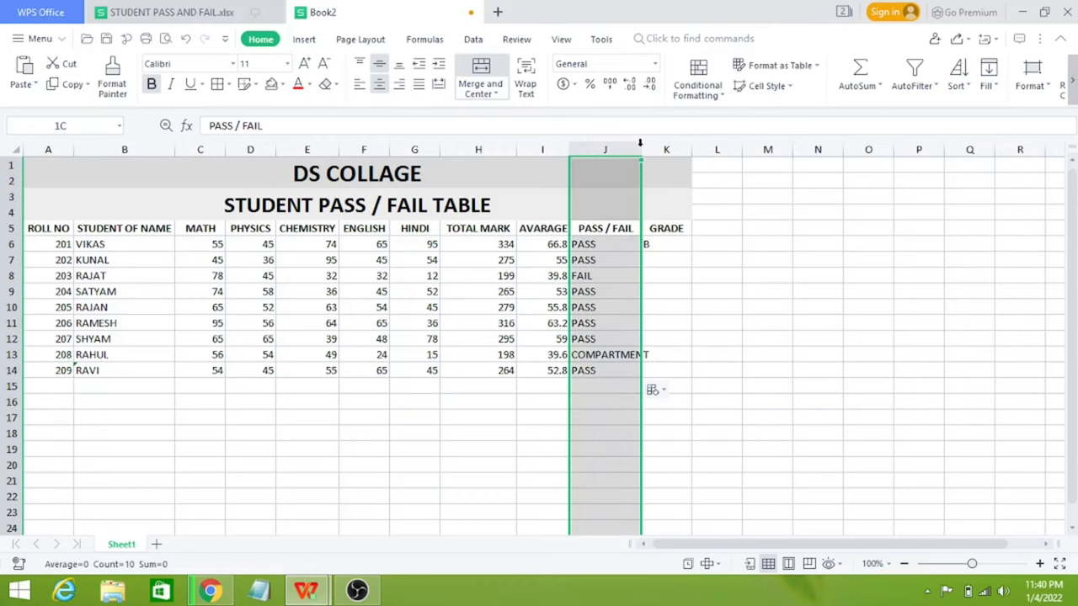
{"action": "left_click_drag", "start_coordinate": [640, 143], "coordinate": [653, 149]}
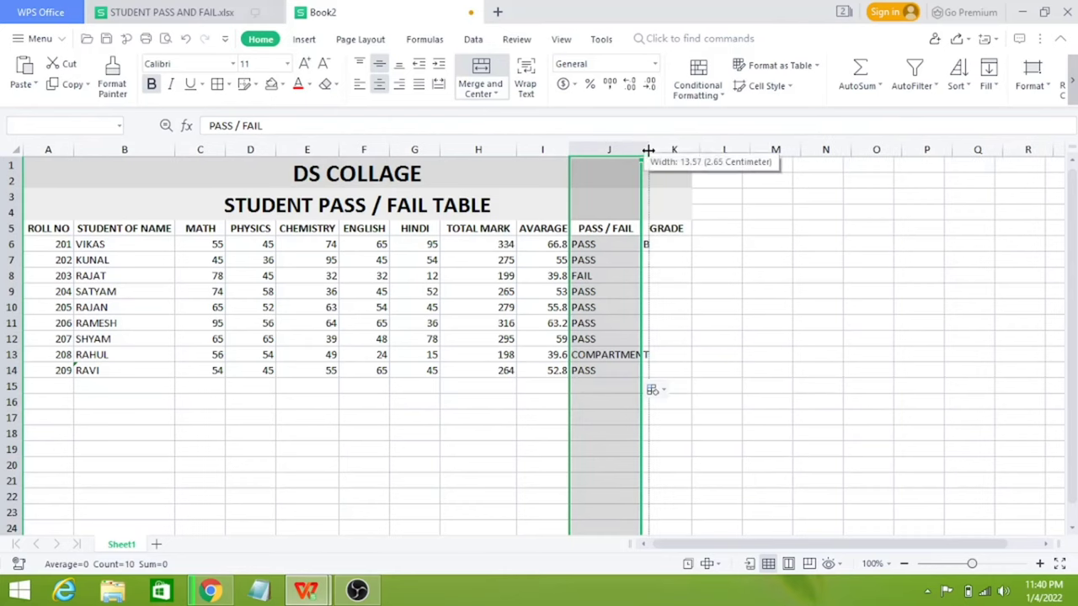
{"action": "left_click", "coordinate": [714, 282]}
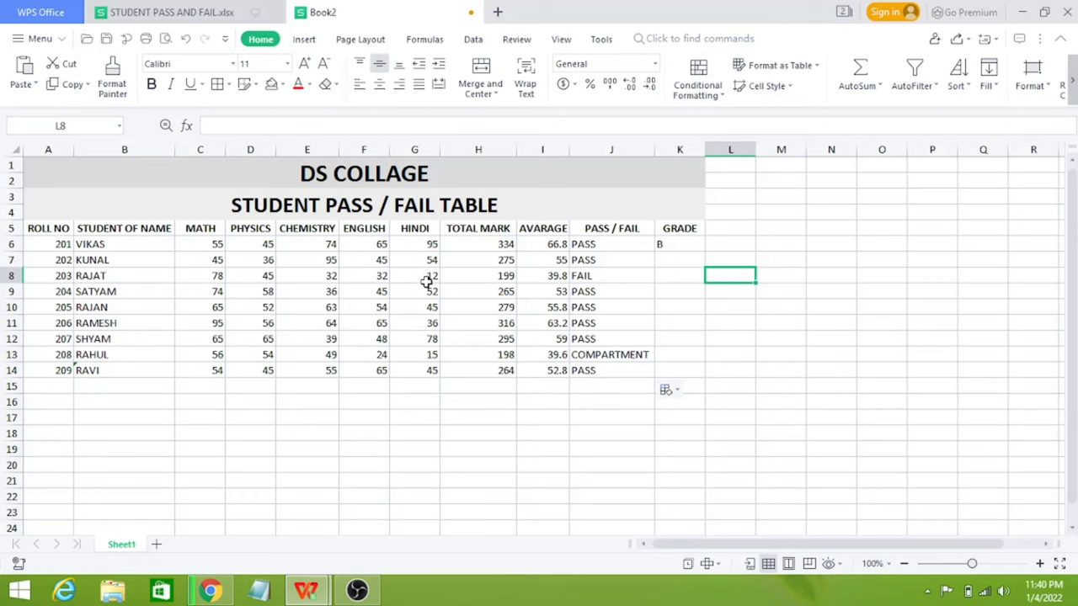
- Copy the GRADE IF formula from K6 down to K14 for all nine students
{"action": "left_click", "coordinate": [599, 280]}
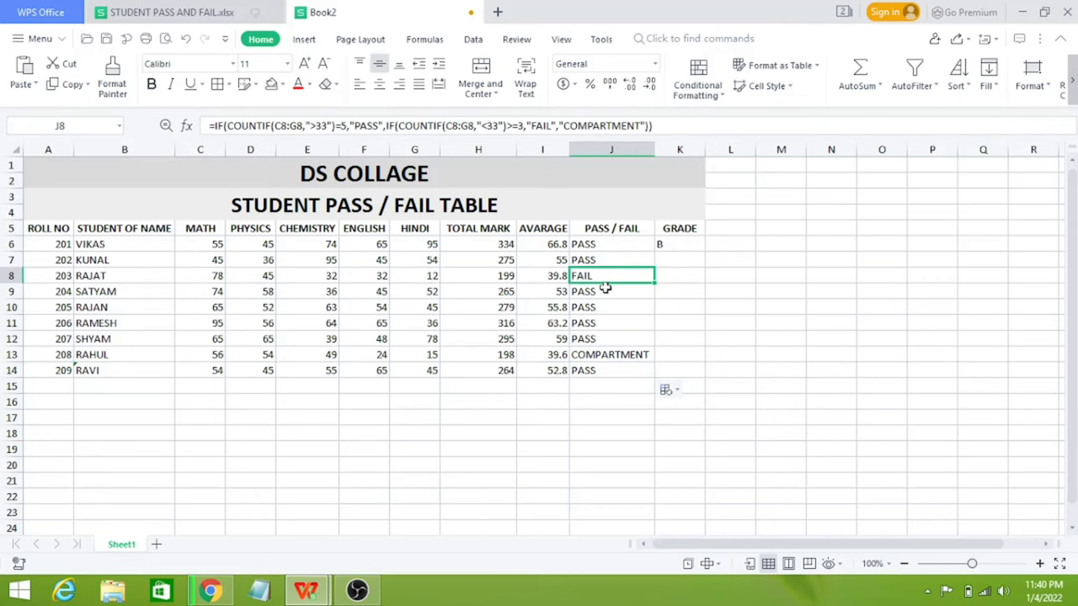
{"action": "left_click", "coordinate": [594, 358]}
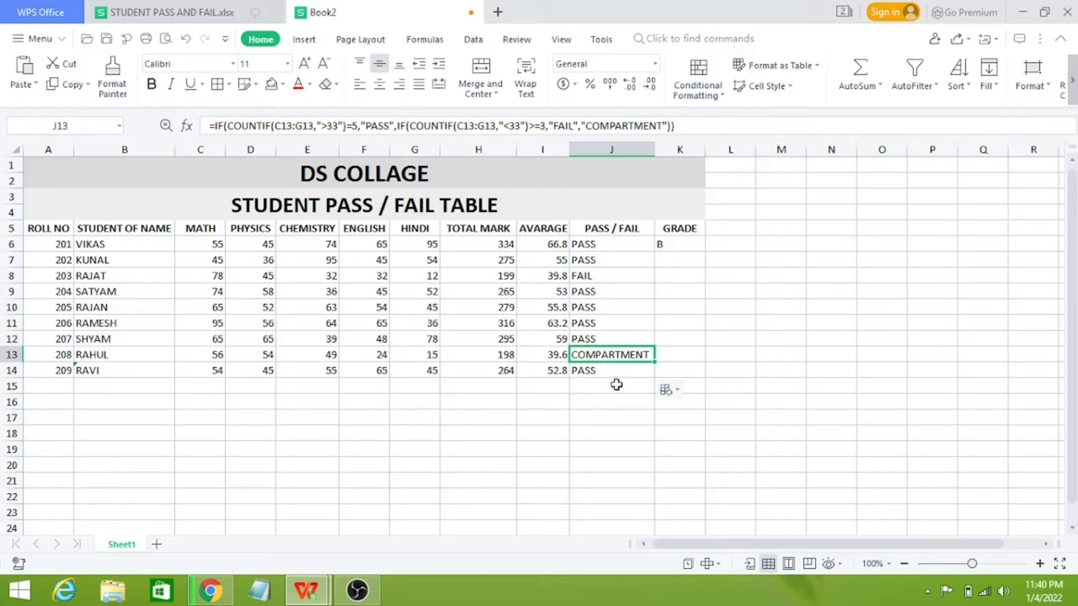
{"action": "left_click", "coordinate": [683, 250]}
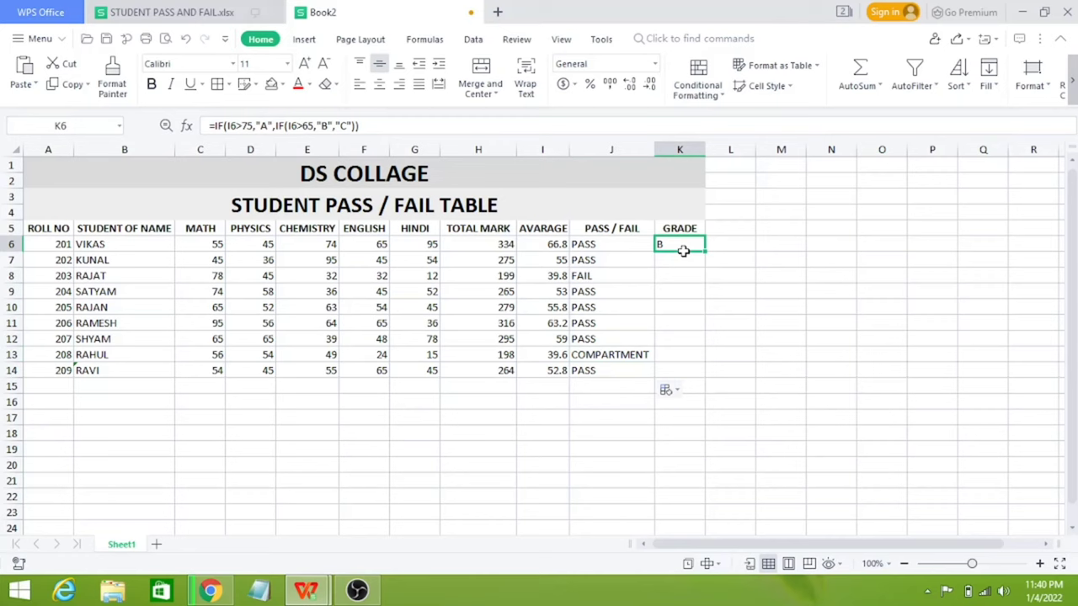
{"action": "left_click_drag", "start_coordinate": [705, 251], "coordinate": [711, 370]}
{"action": "left_click", "coordinate": [742, 356]}
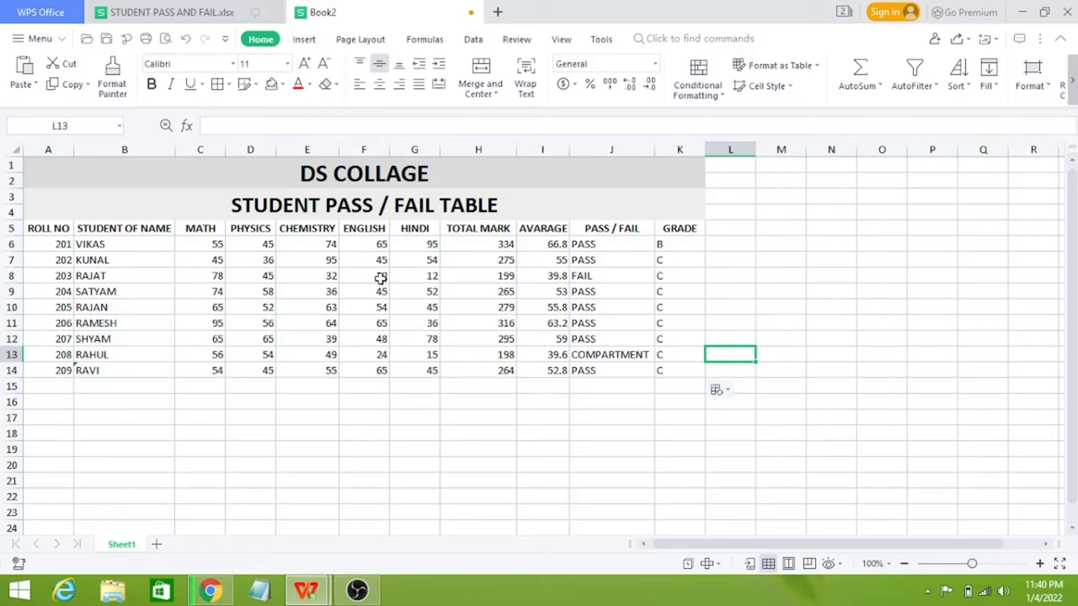
- Enter row 8 marks: physics 90, chemistry 85, English 49 and Hindi 90
{"action": "left_click", "coordinate": [261, 276]}
{"action": "type", "text": "9"}
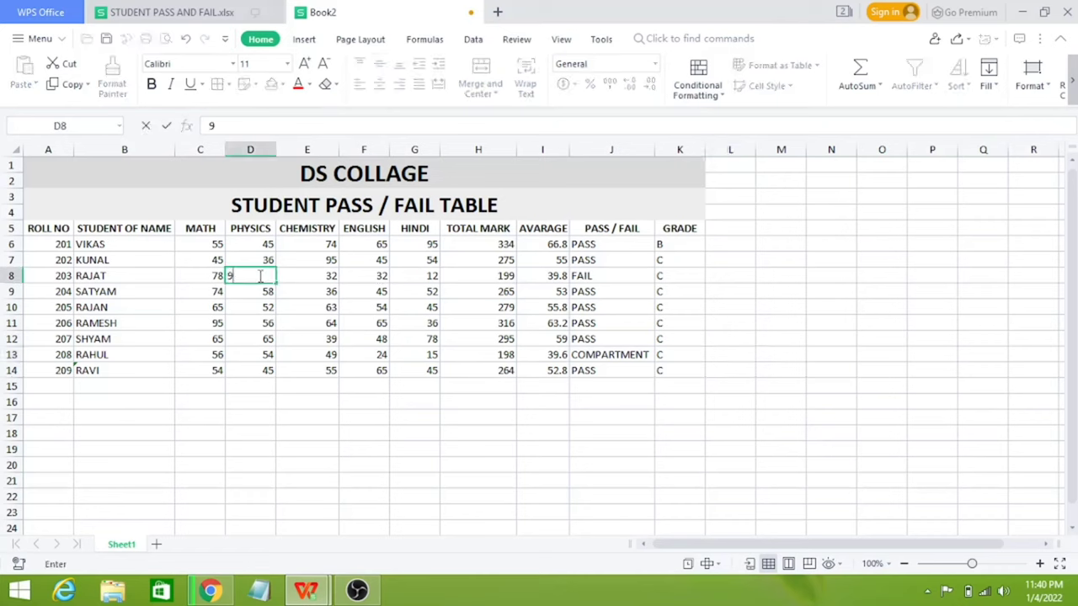
{"action": "type", "text": "0"}
{"action": "key", "text": "Tab"}
{"action": "key", "text": "Tab"}
{"action": "key", "text": "Left"}
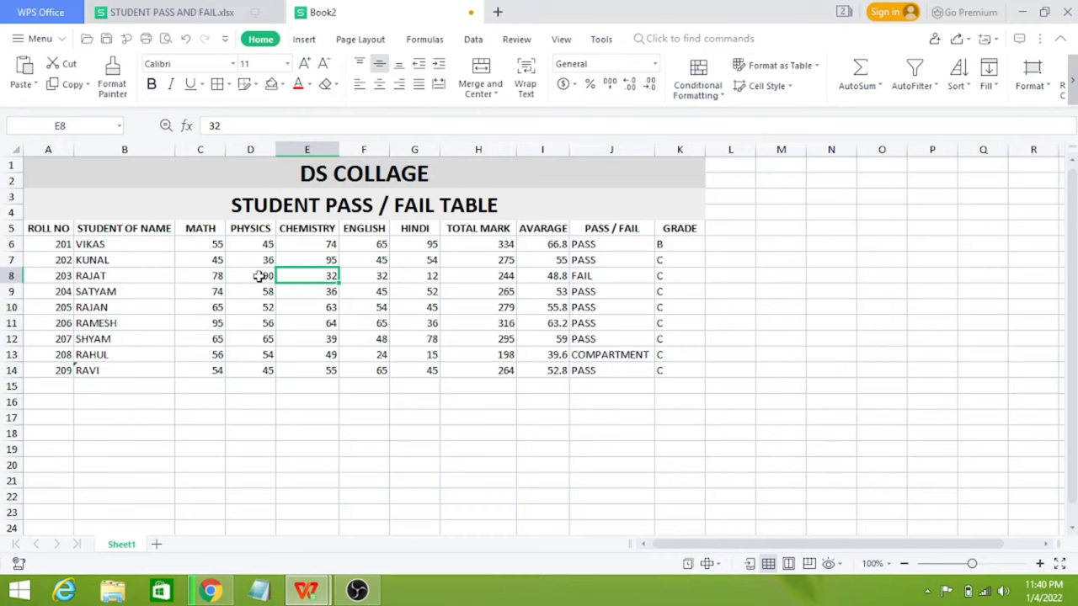
{"action": "type", "text": "85"}
{"action": "key", "text": "Tab"}
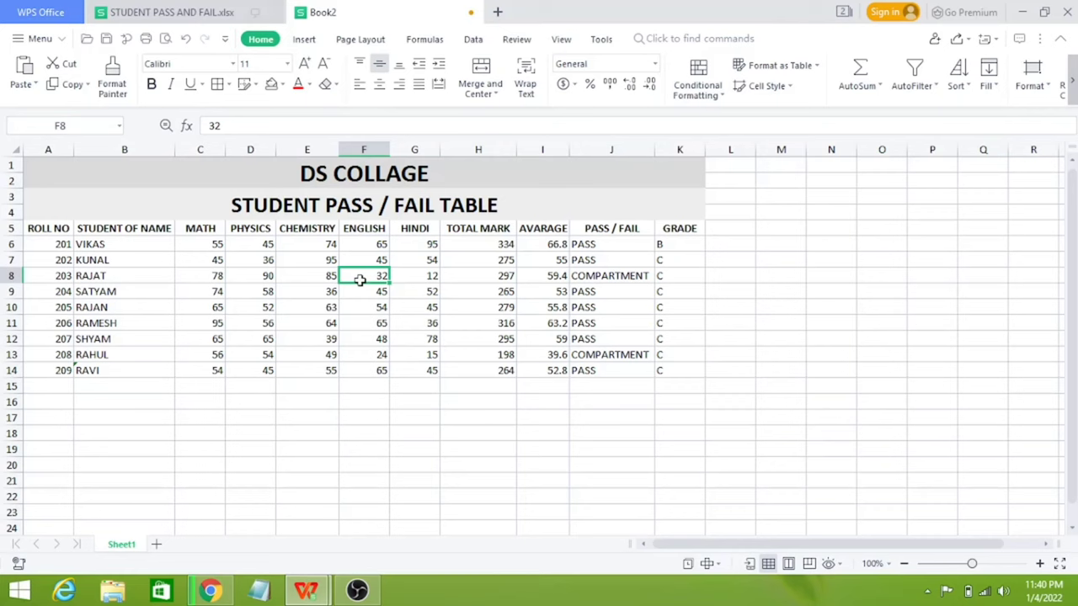
{"action": "type", "text": "49"}
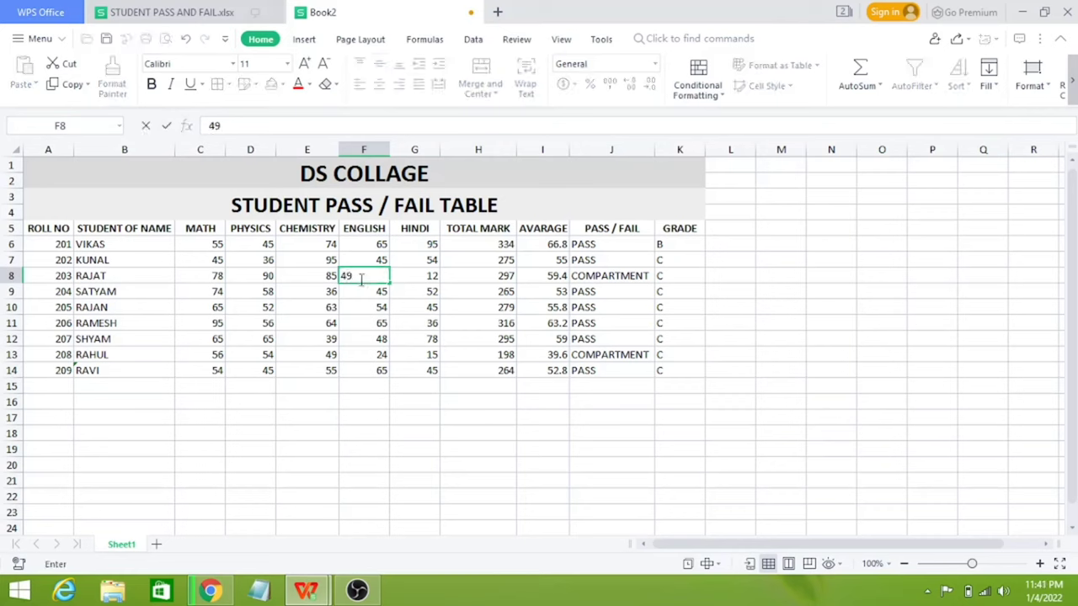
{"action": "key", "text": "Tab"}
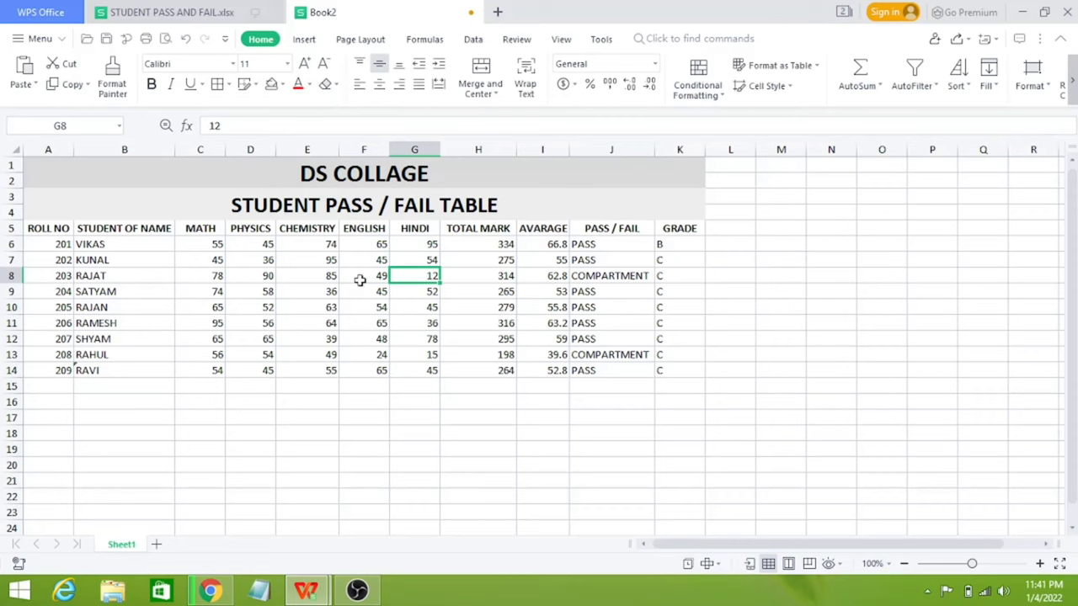
{"action": "type", "text": "90"}
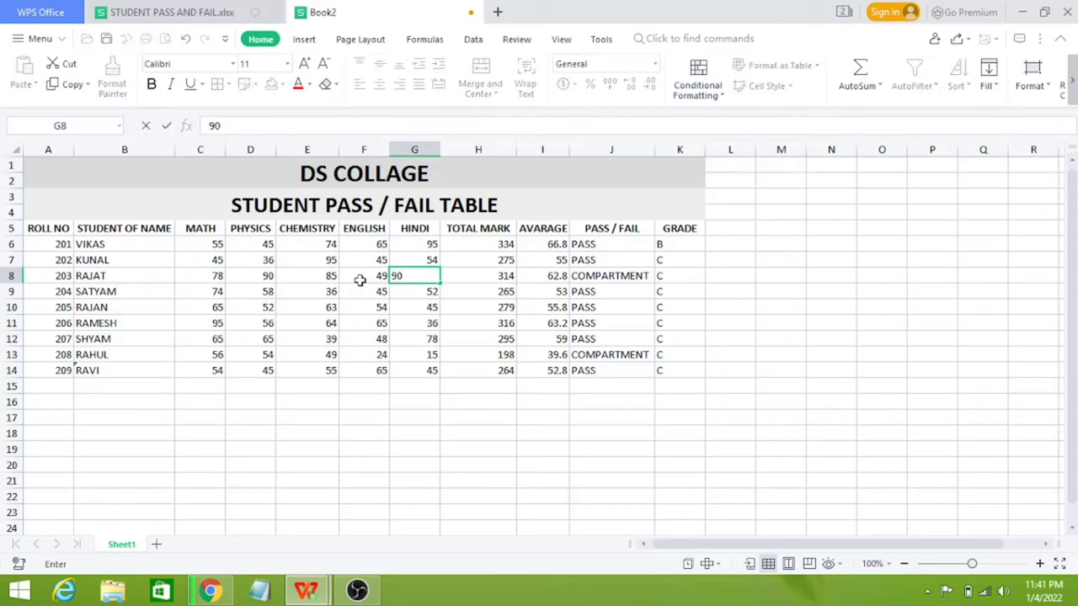
{"action": "key", "text": "Return"}
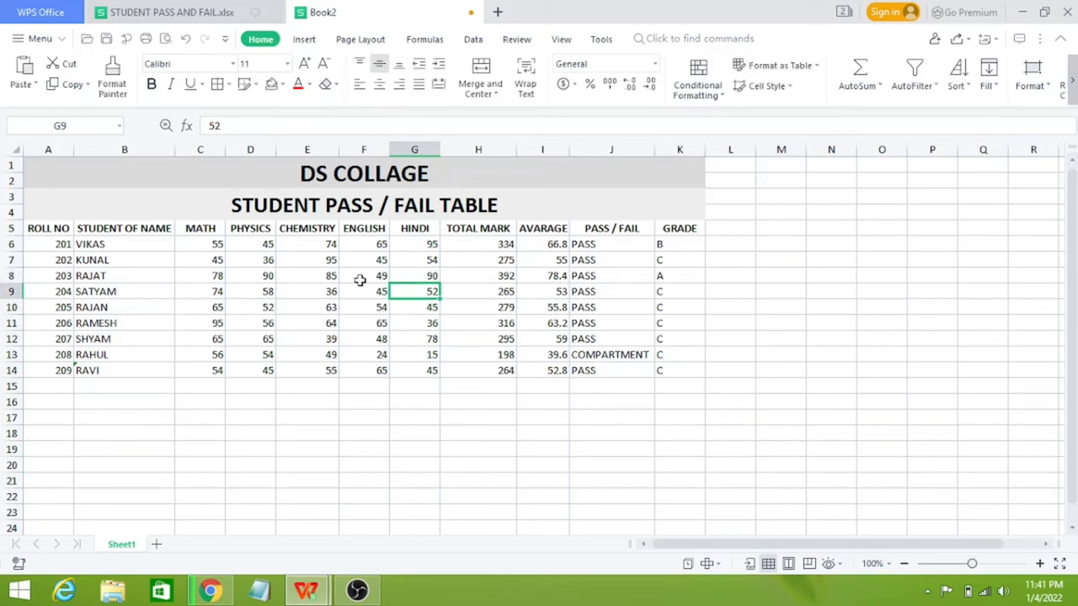
- Set roll 208's Hindi mark to 68 and English mark in F13 to 75
{"action": "left_click", "coordinate": [414, 357]}
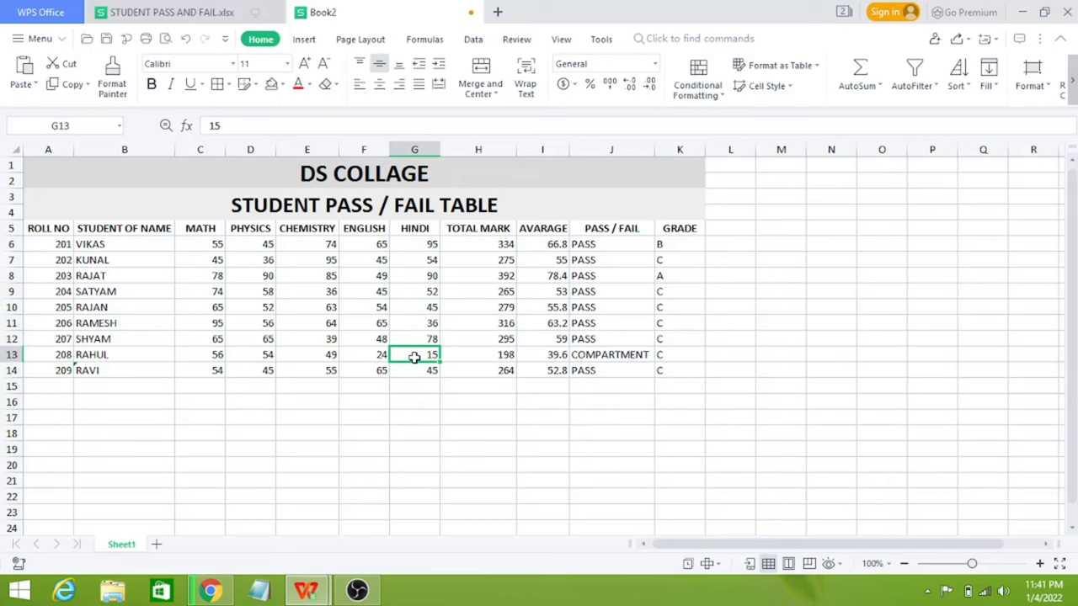
{"action": "type", "text": "68"}
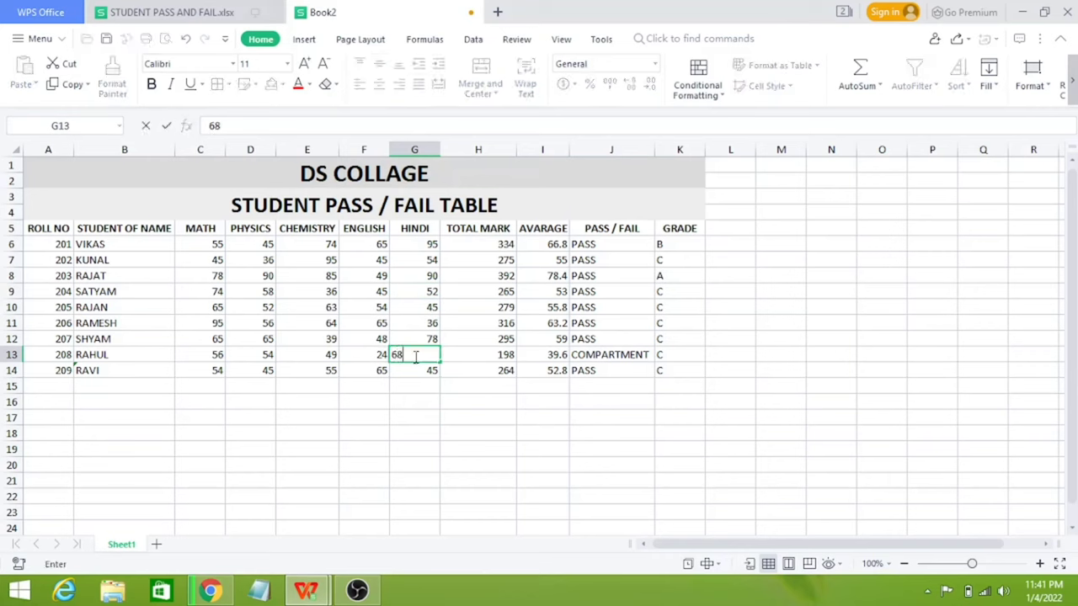
{"action": "key", "text": "Left"}
{"action": "key", "text": "Up"}
{"action": "key", "text": "Down"}
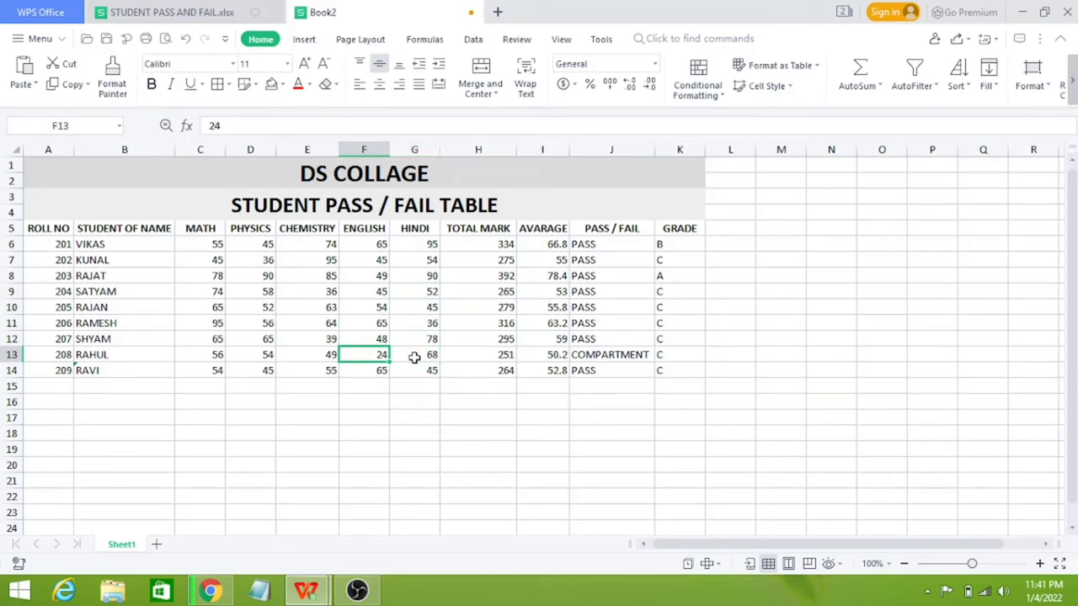
{"action": "type", "text": "75"}
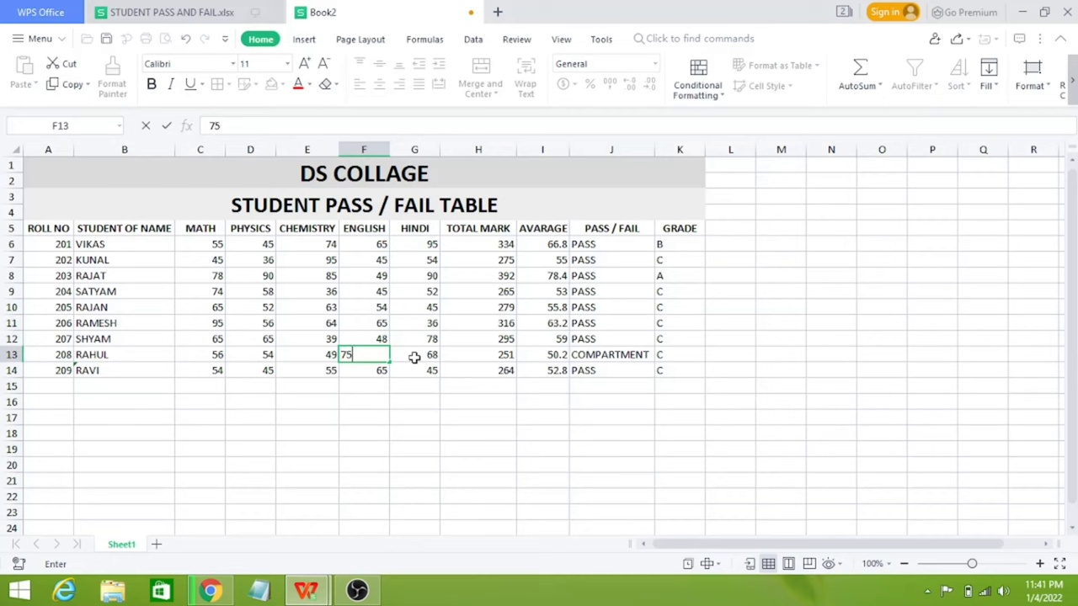
{"action": "key", "text": "Return"}
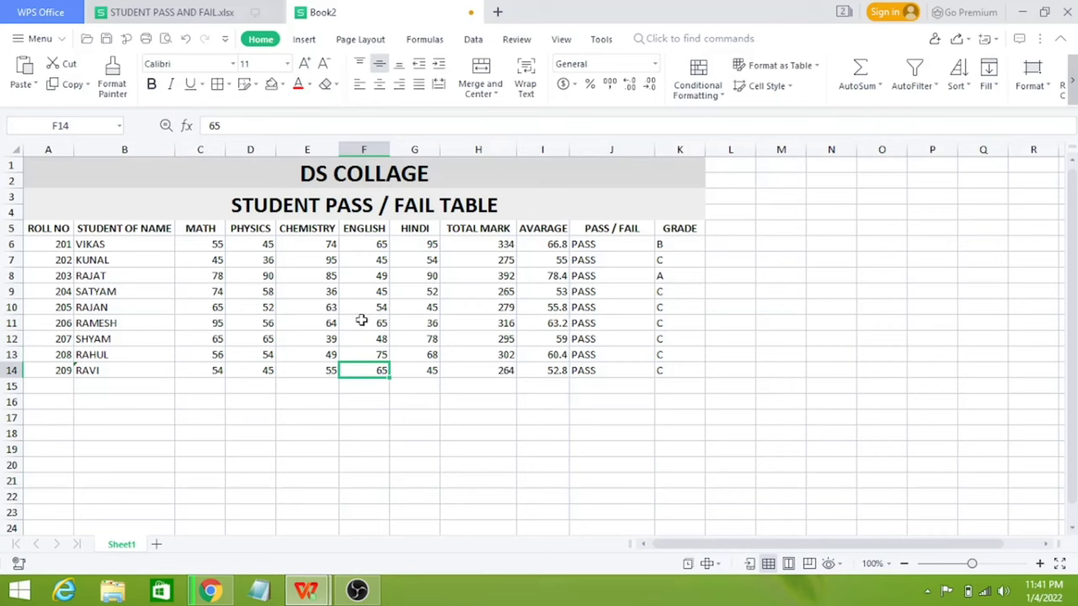
- Set roll 205's Hindi to 85 and English to 75, then check the I14 and K9 formulas
{"action": "left_click", "coordinate": [417, 307]}
{"action": "type", "text": "8"}
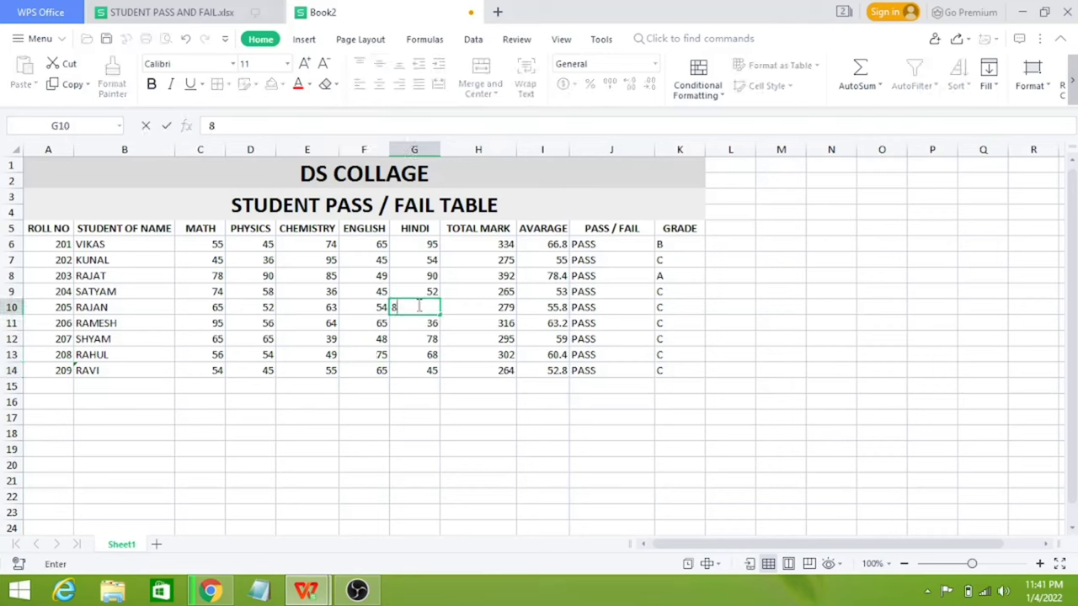
{"action": "type", "text": "5"}
{"action": "key", "text": "Return"}
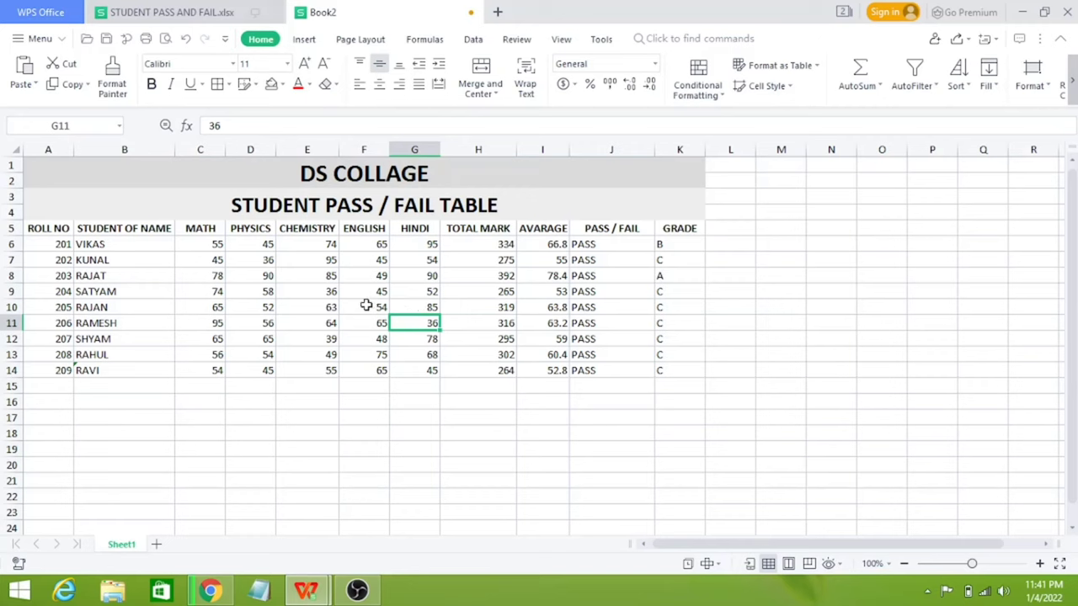
{"action": "left_click", "coordinate": [367, 305]}
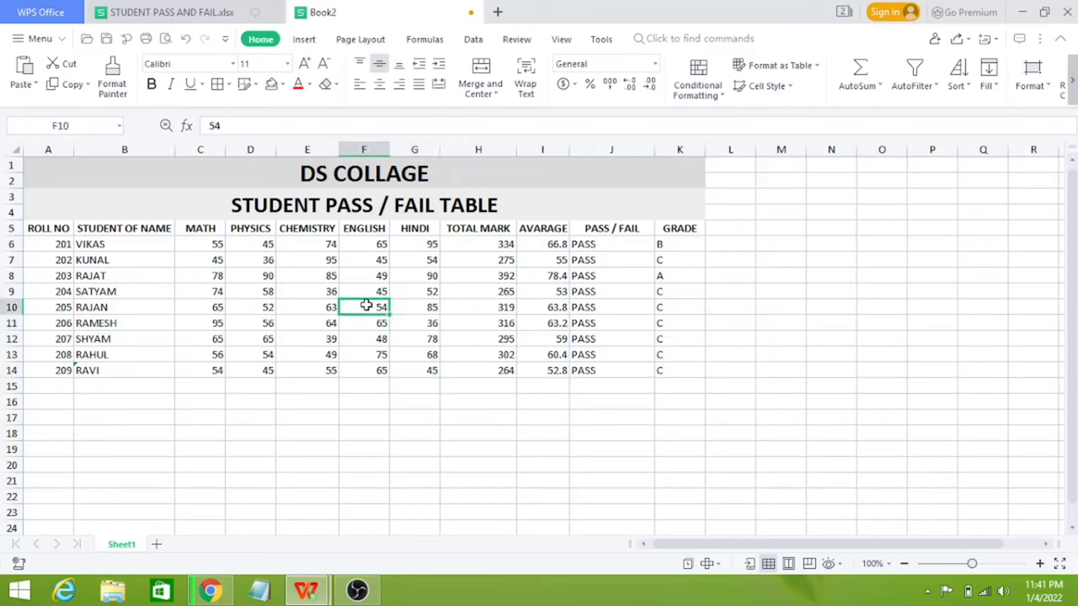
{"action": "type", "text": "75"}
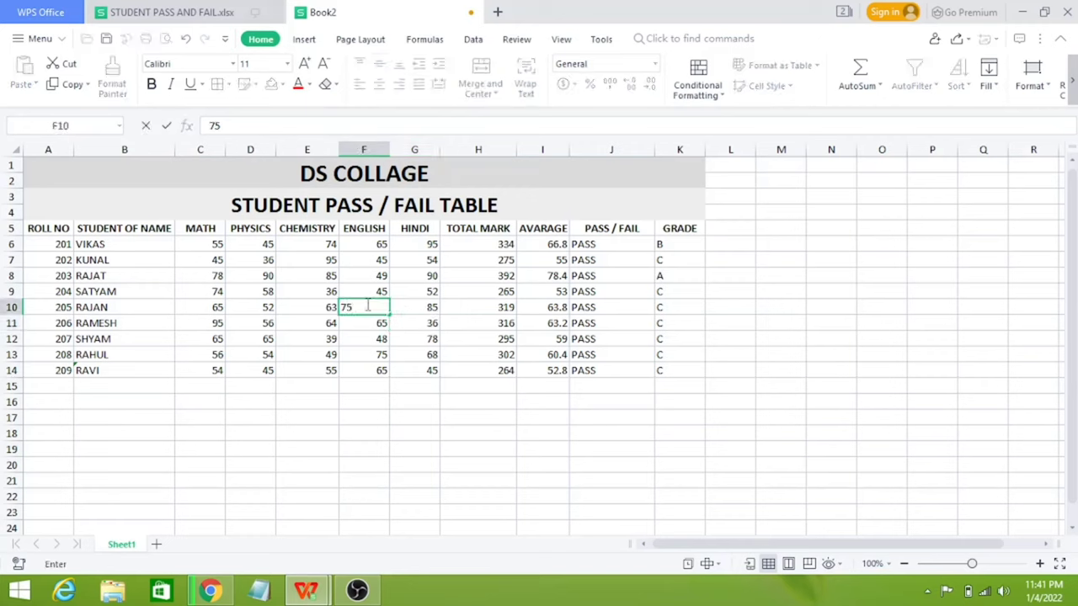
{"action": "key", "text": "Return"}
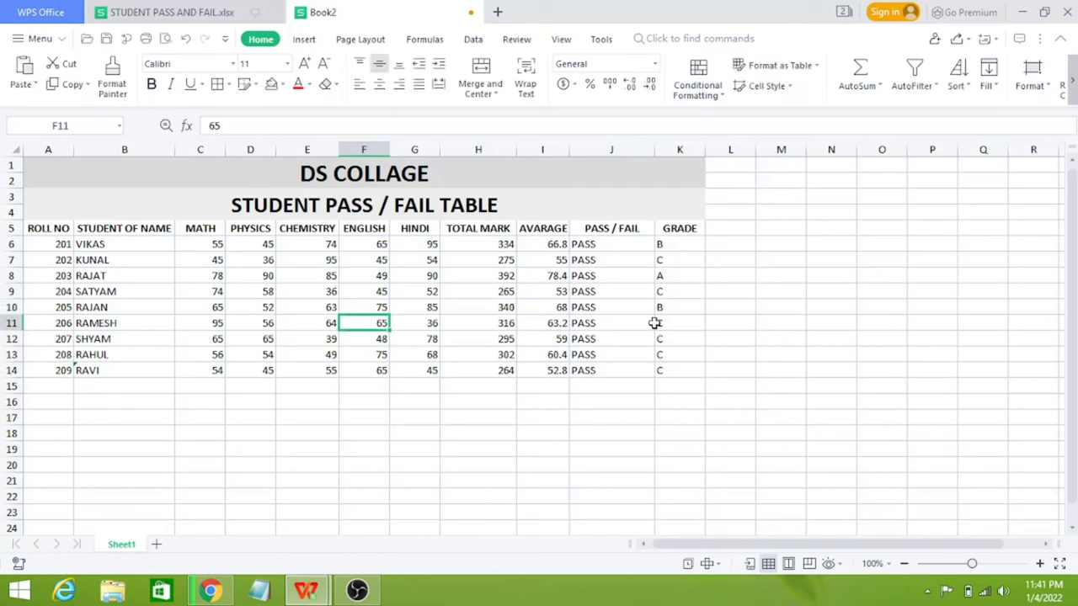
{"action": "left_click", "coordinate": [519, 369]}
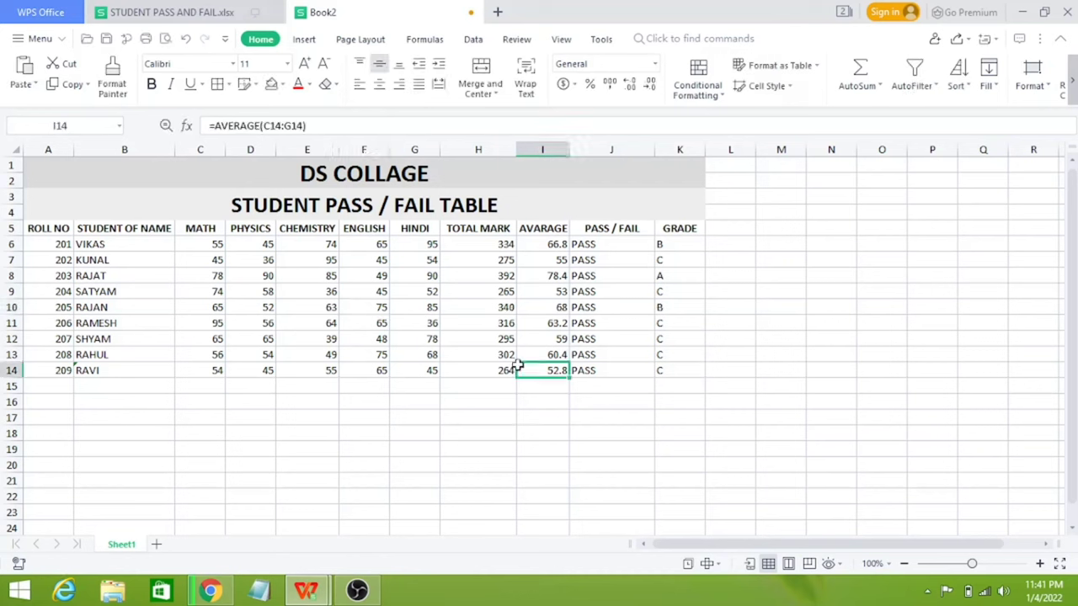
{"action": "left_click", "coordinate": [698, 297]}
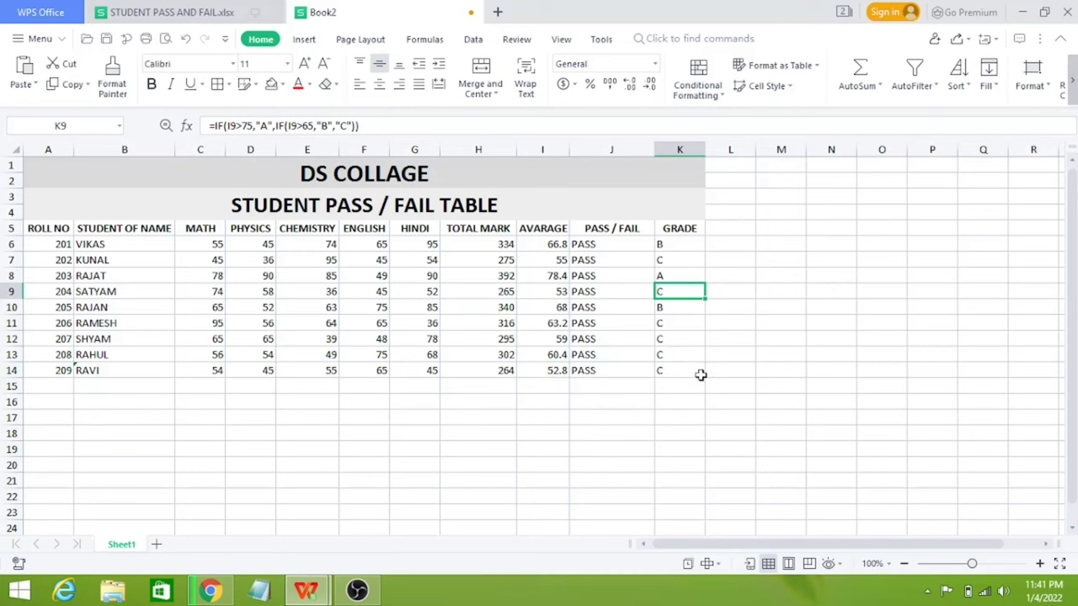
- Select the table A1:K14 and apply All Borders to every cell
{"action": "left_click_drag", "start_coordinate": [702, 374], "coordinate": [175, 274]}
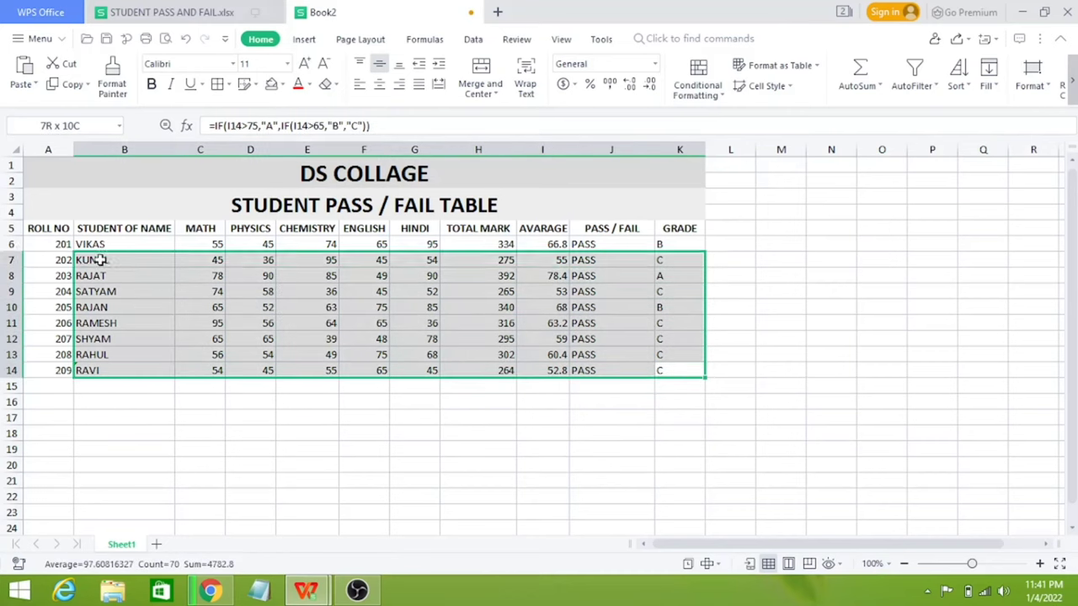
{"action": "left_click_drag", "start_coordinate": [174, 275], "coordinate": [30, 178]}
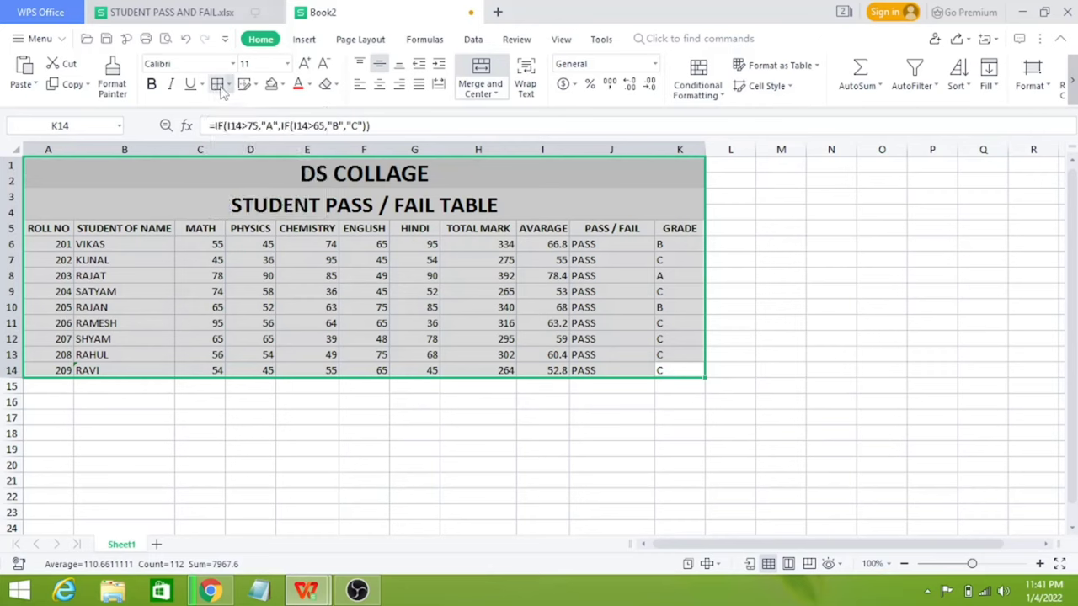
{"action": "left_click", "coordinate": [217, 86]}
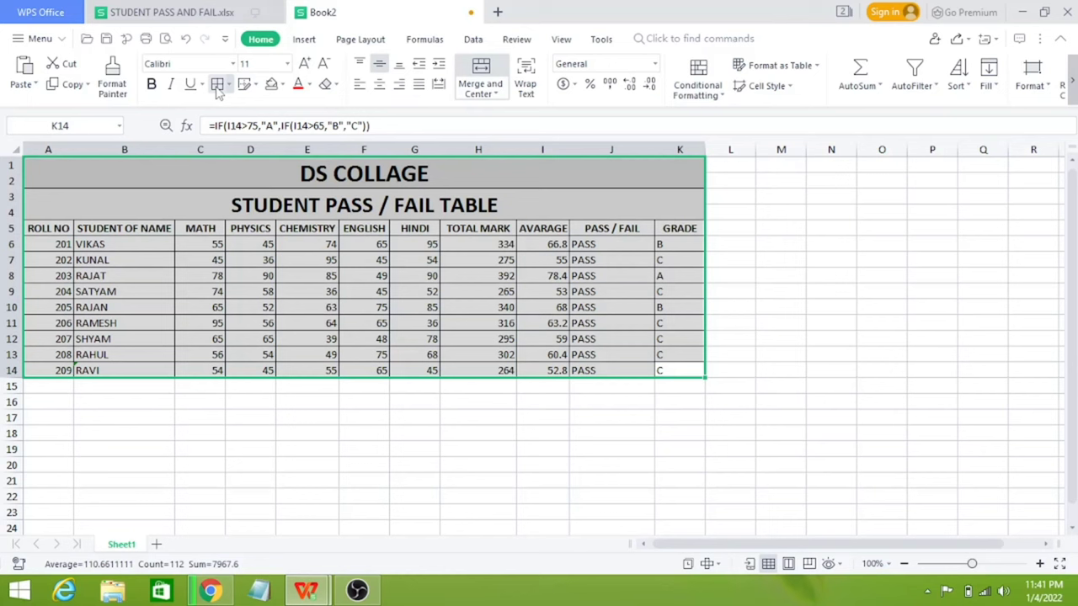
{"action": "left_click", "coordinate": [465, 522]}
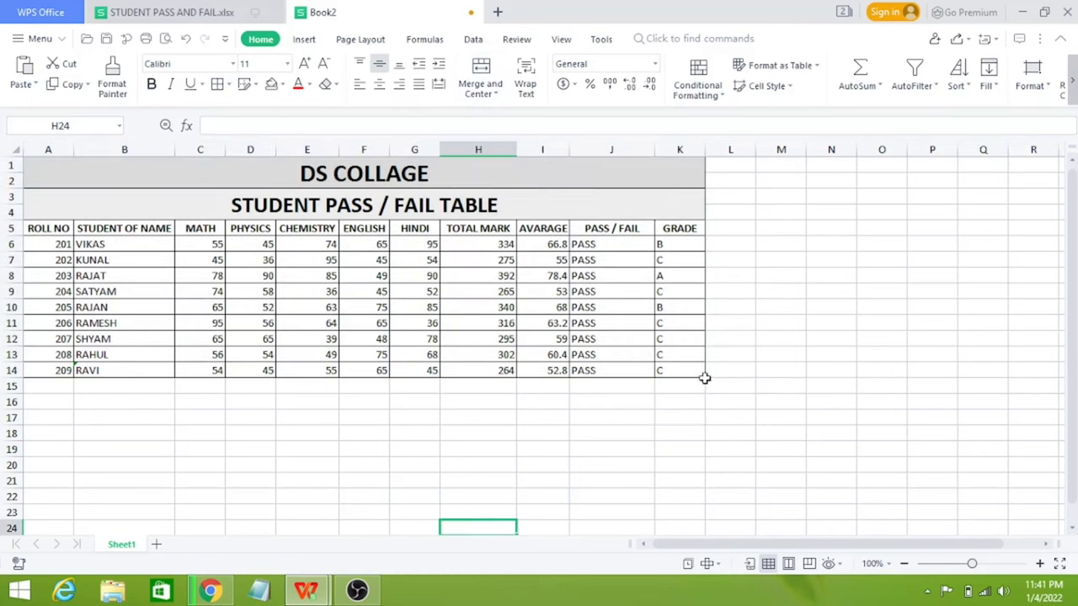
- Center-align the text in the header and data cells A5:K14
{"action": "left_click_drag", "start_coordinate": [702, 373], "coordinate": [46, 229]}
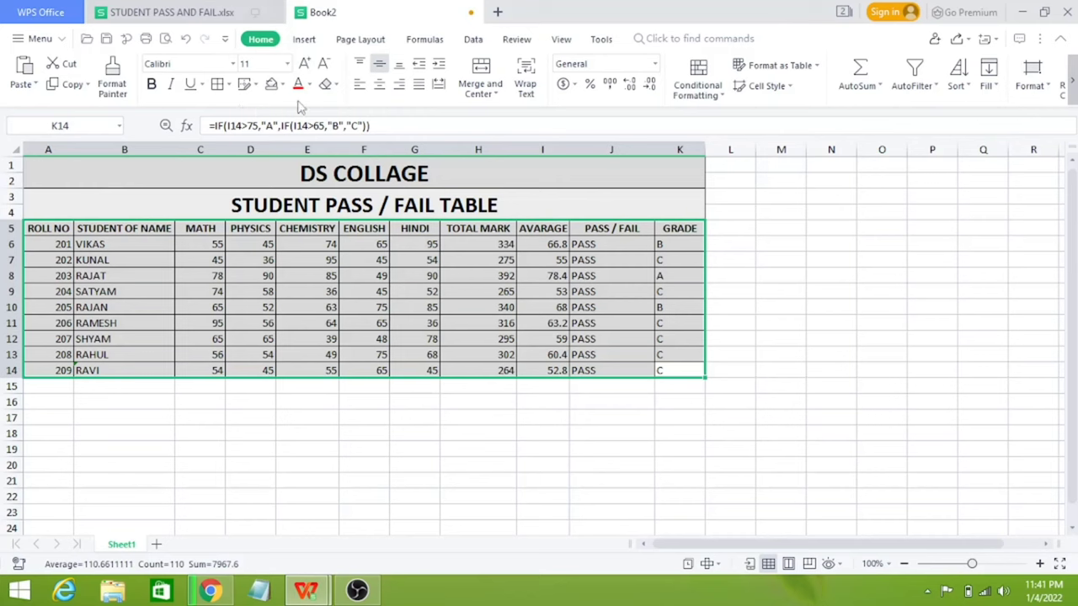
{"action": "left_click", "coordinate": [379, 85]}
{"action": "left_click", "coordinate": [437, 436]}
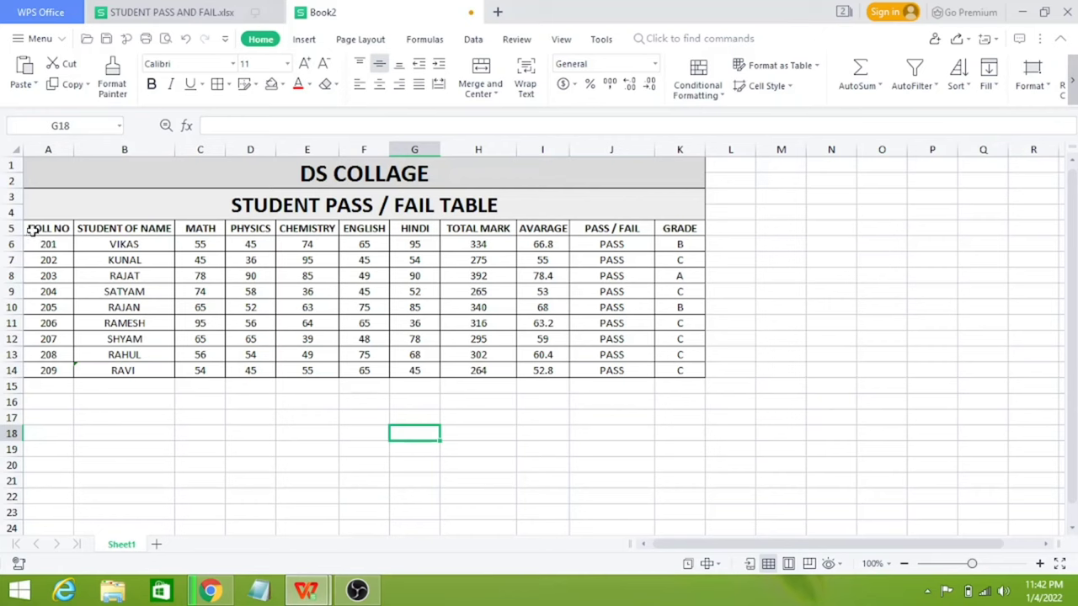
{"action": "left_click_drag", "start_coordinate": [32, 230], "coordinate": [469, 228]}
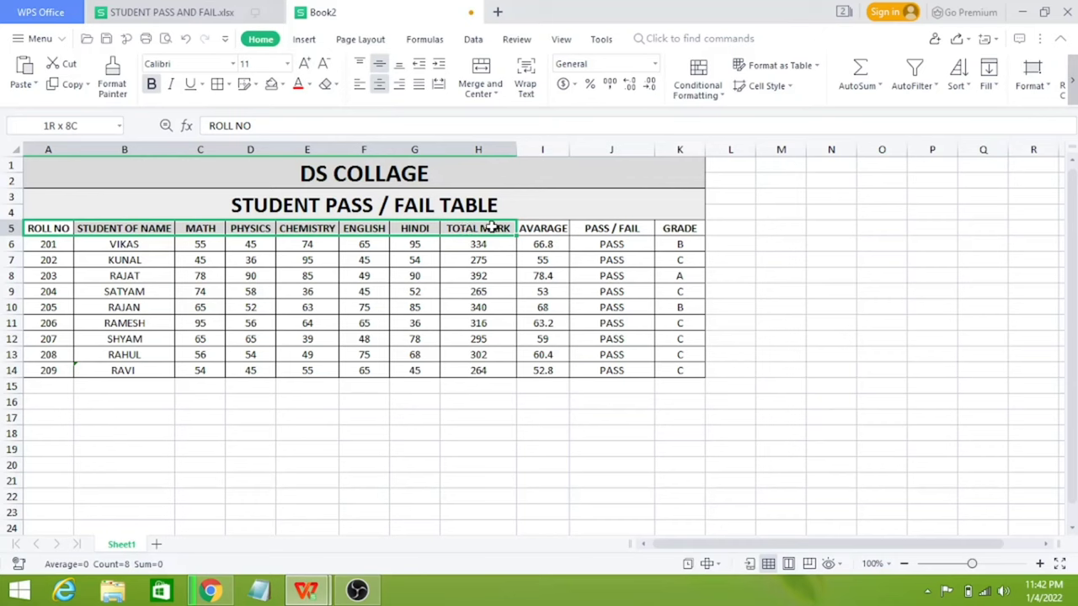
- Give the header row a light gold fill
{"action": "left_click_drag", "start_coordinate": [469, 228], "coordinate": [662, 225]}
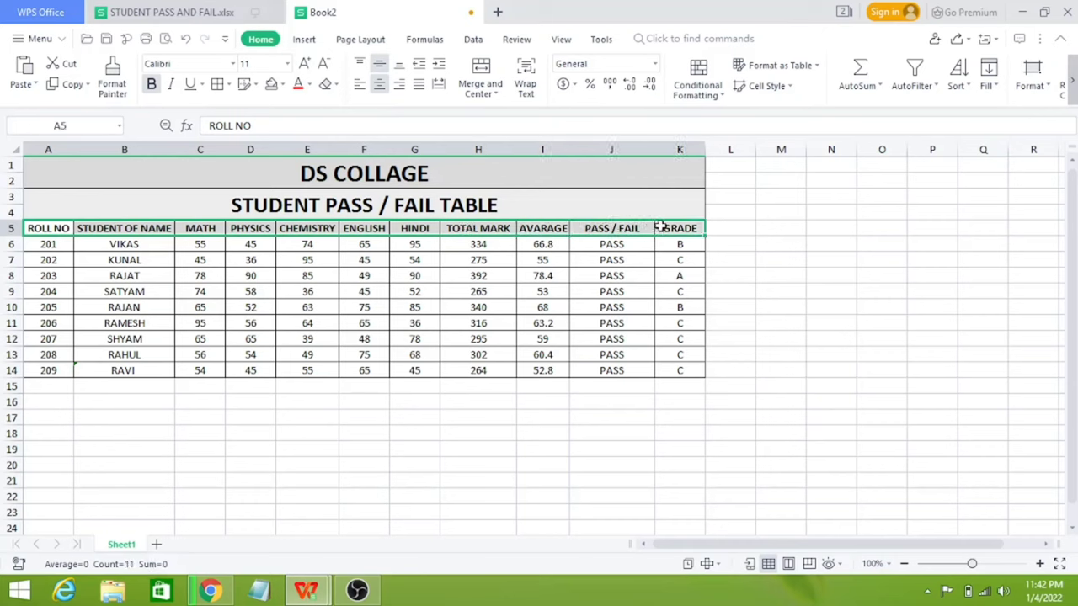
{"action": "left_click", "coordinate": [283, 85]}
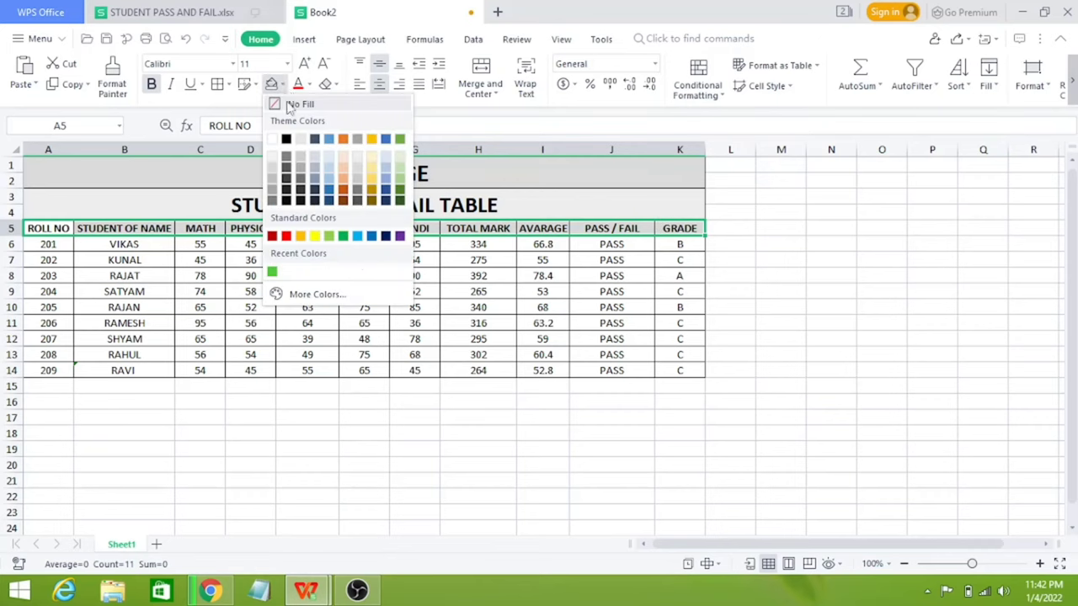
{"action": "left_click", "coordinate": [373, 157]}
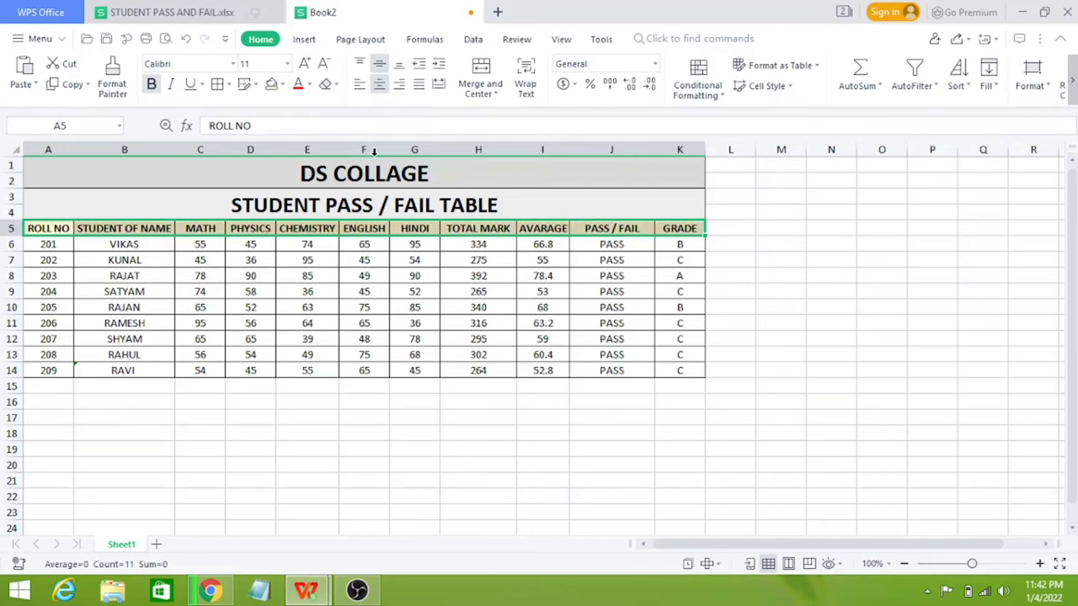
{"action": "left_click", "coordinate": [435, 448]}
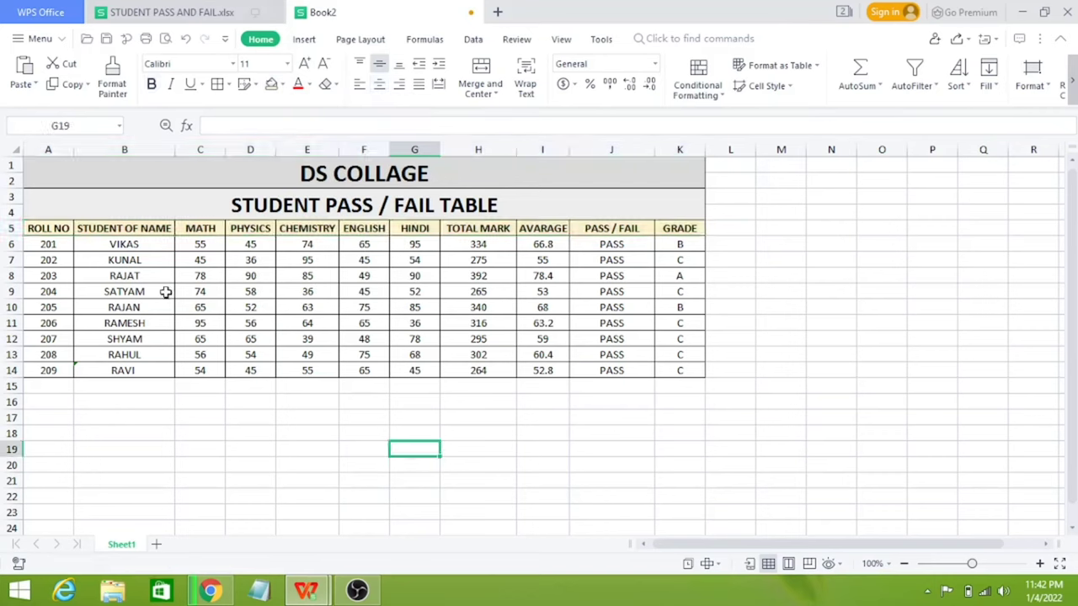
- Fill the roll numbers A6:A14 light blue and student names B6:B14 light green
{"action": "left_click_drag", "start_coordinate": [49, 245], "coordinate": [57, 373]}
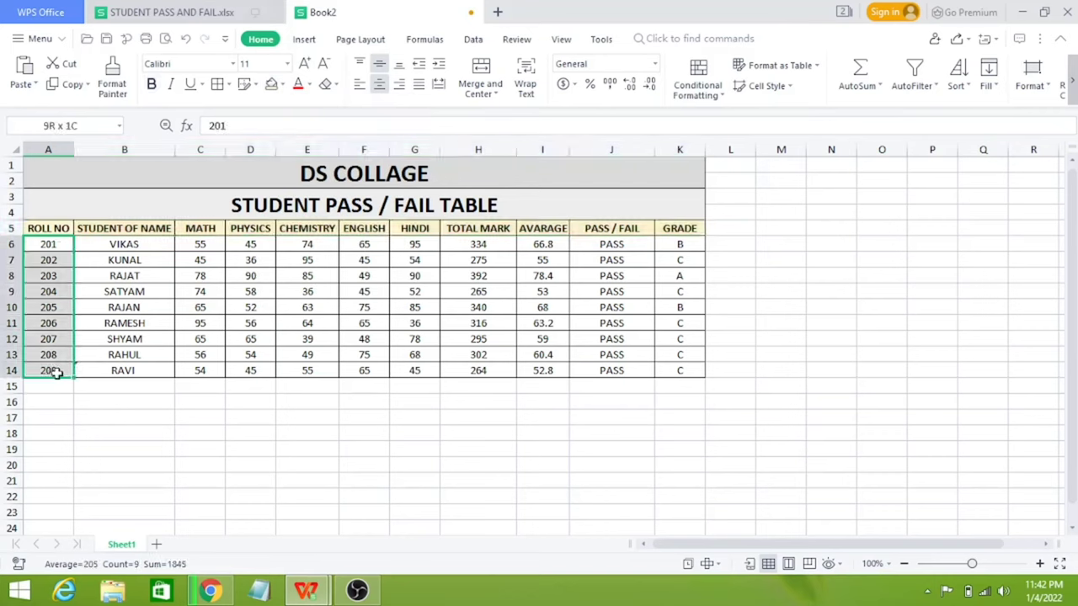
{"action": "left_click", "coordinate": [284, 85]}
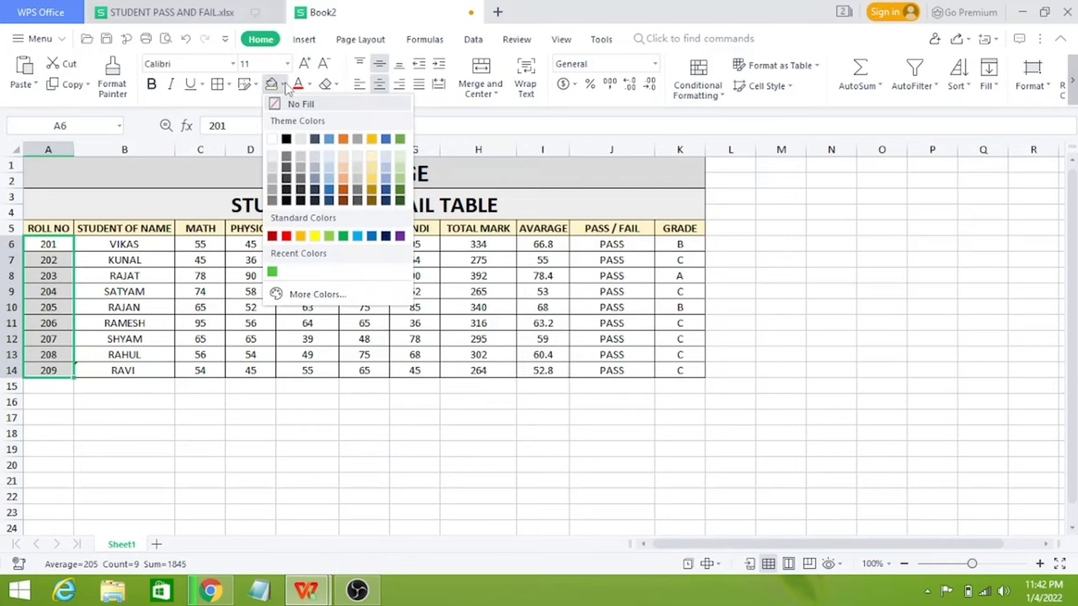
{"action": "left_click", "coordinate": [331, 157]}
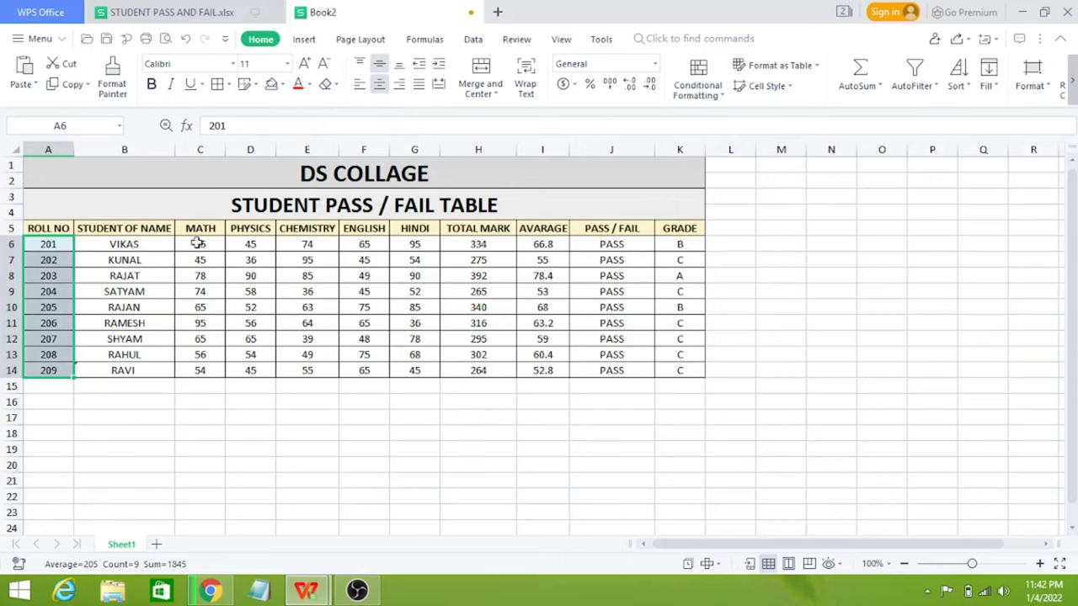
{"action": "left_click", "coordinate": [197, 243]}
{"action": "left_click_drag", "start_coordinate": [159, 244], "coordinate": [155, 370]}
{"action": "left_click", "coordinate": [285, 85]}
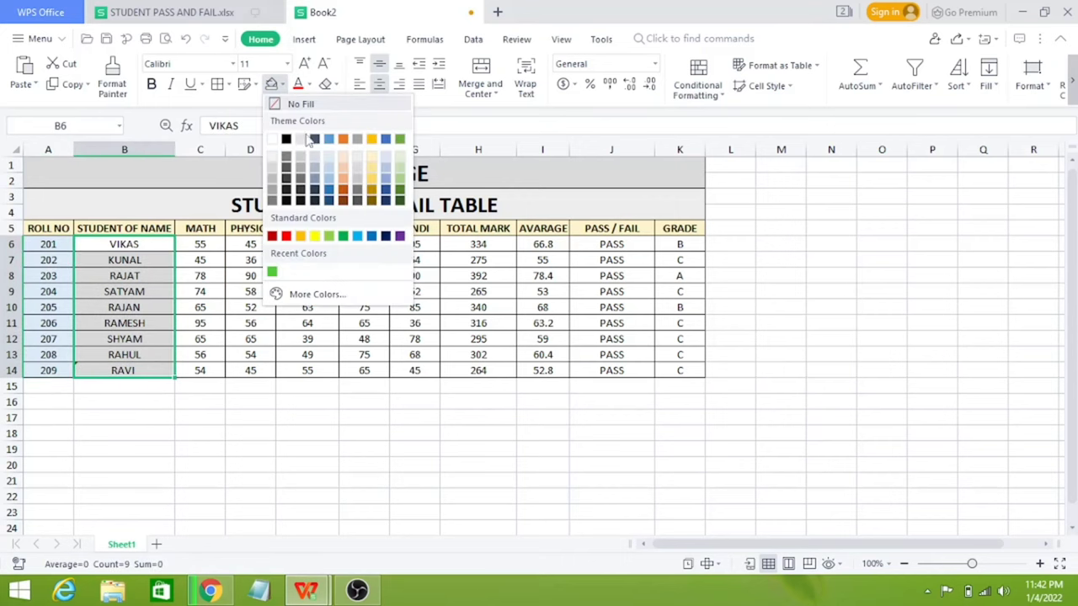
{"action": "left_click", "coordinate": [402, 173]}
- Fill the TOTAL MARK cells light blue and the AVARAGE cells light orange
{"action": "left_click_drag", "start_coordinate": [461, 244], "coordinate": [461, 363]}
{"action": "left_click", "coordinate": [285, 85]}
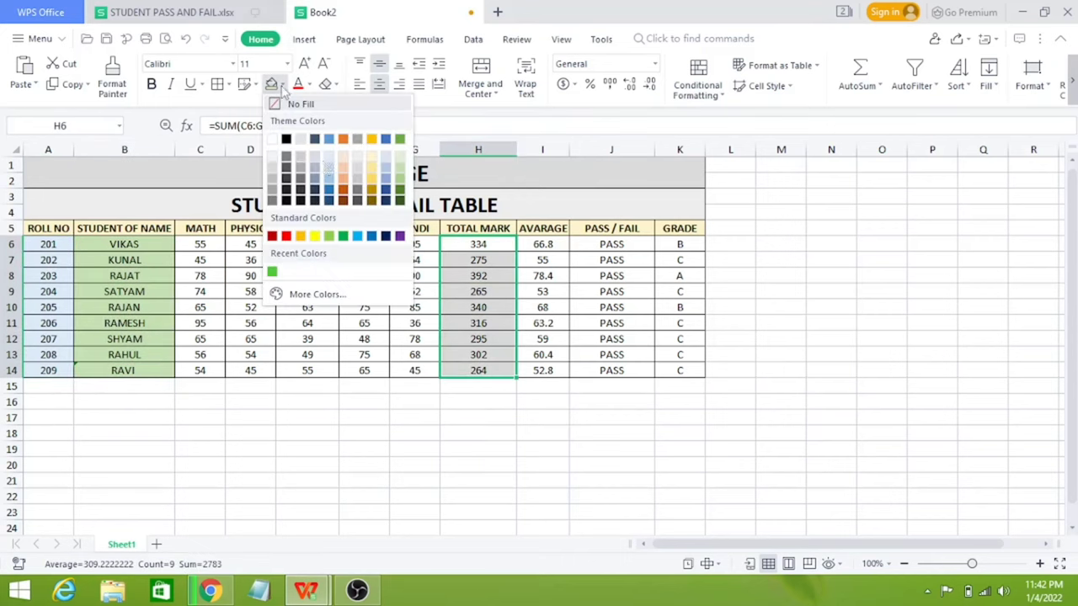
{"action": "left_click", "coordinate": [330, 156]}
{"action": "left_click_drag", "start_coordinate": [544, 244], "coordinate": [544, 370]}
{"action": "left_click", "coordinate": [284, 85]}
{"action": "left_click", "coordinate": [340, 185]}
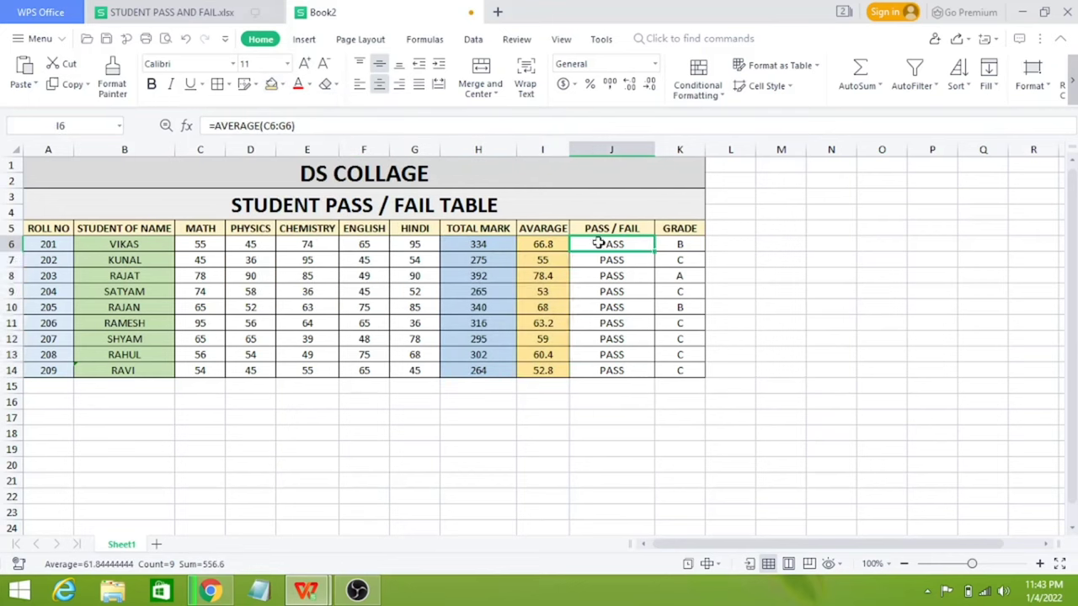
- Fill the PASS / FAIL cells light green and give the GRADE cells a light fill
{"action": "left_click_drag", "start_coordinate": [597, 244], "coordinate": [597, 370]}
{"action": "left_click", "coordinate": [285, 85]}
{"action": "left_click", "coordinate": [401, 172]}
{"action": "left_click_drag", "start_coordinate": [679, 244], "coordinate": [682, 371]}
{"action": "left_click", "coordinate": [285, 85]}
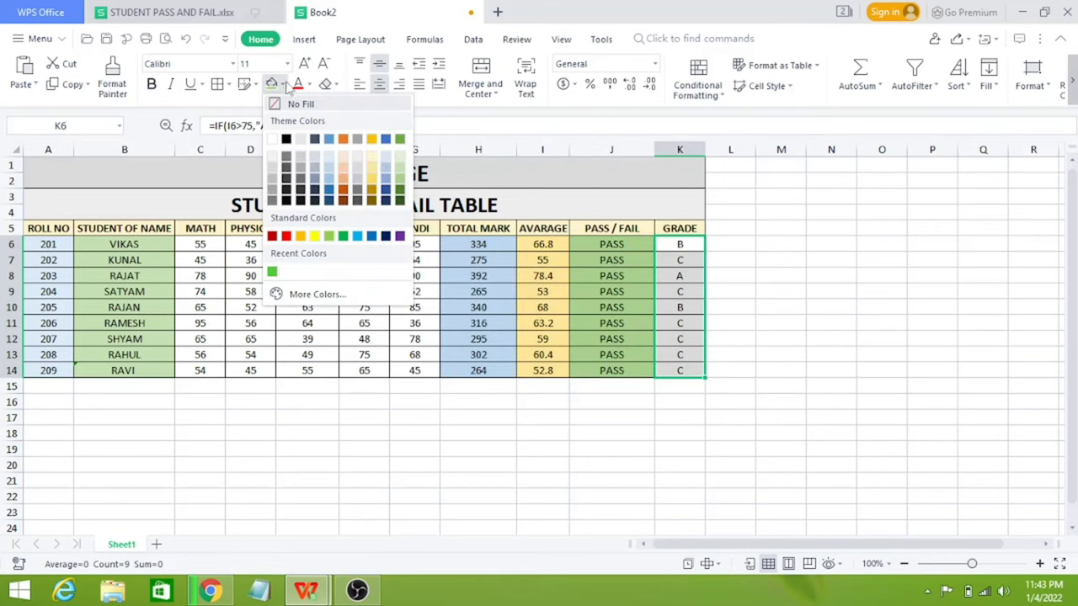
{"action": "left_click", "coordinate": [400, 173]}
- Shade the subject marks C6:G14 light grey
{"action": "left_click_drag", "start_coordinate": [200, 244], "coordinate": [414, 370]}
{"action": "left_click", "coordinate": [285, 85]}
{"action": "left_click", "coordinate": [274, 175]}
{"action": "left_click", "coordinate": [415, 490]}
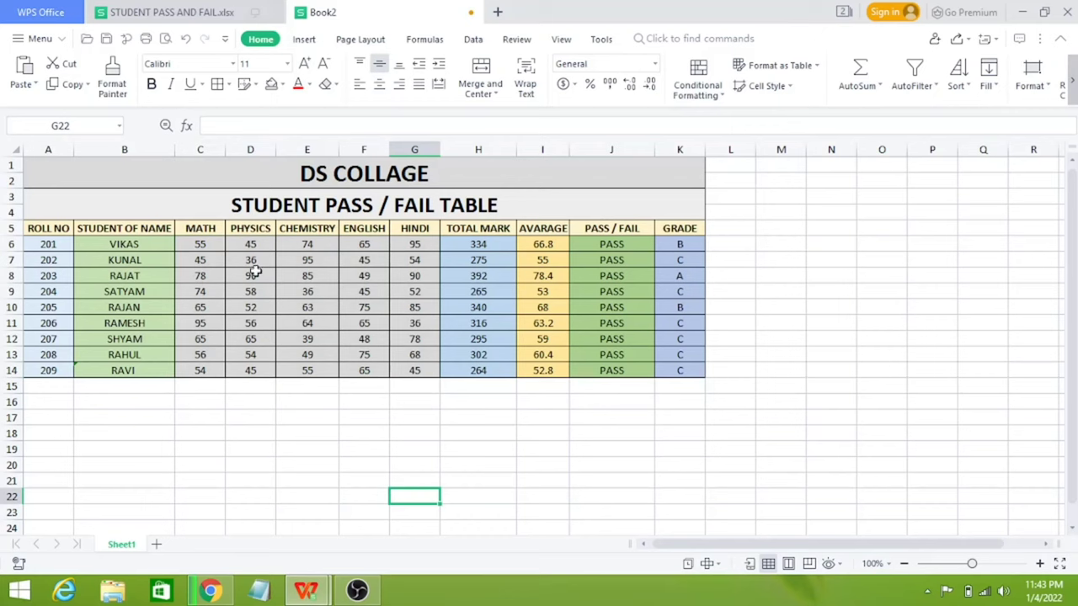
- Add a Greater Than highlight rule to C6:G14 with its default settings
{"action": "left_click_drag", "start_coordinate": [184, 244], "coordinate": [413, 368]}
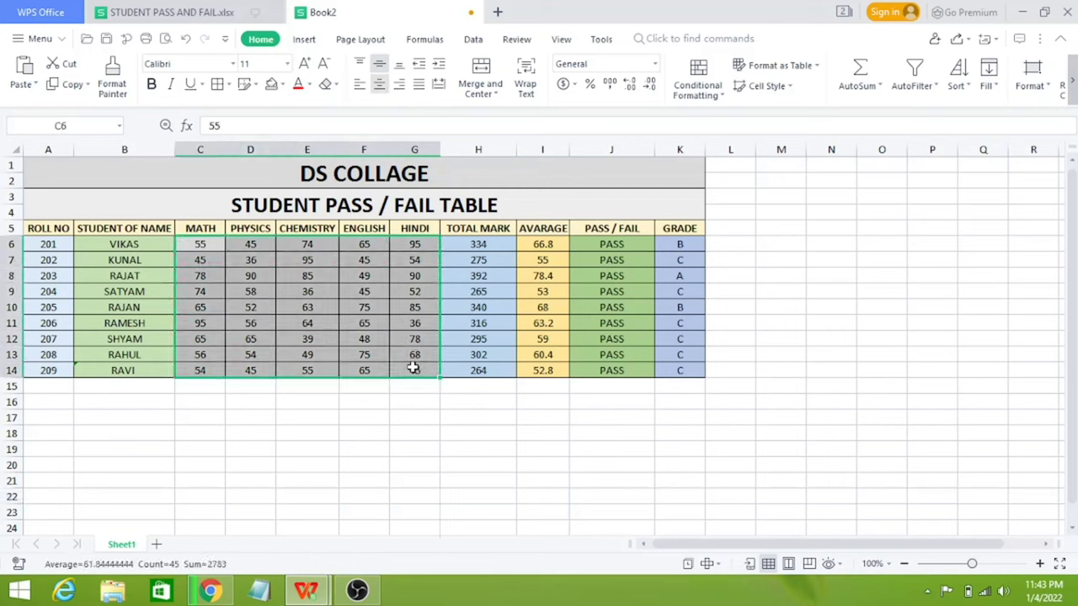
{"action": "left_click", "coordinate": [720, 99]}
{"action": "mouse_move", "coordinate": [729, 123]}
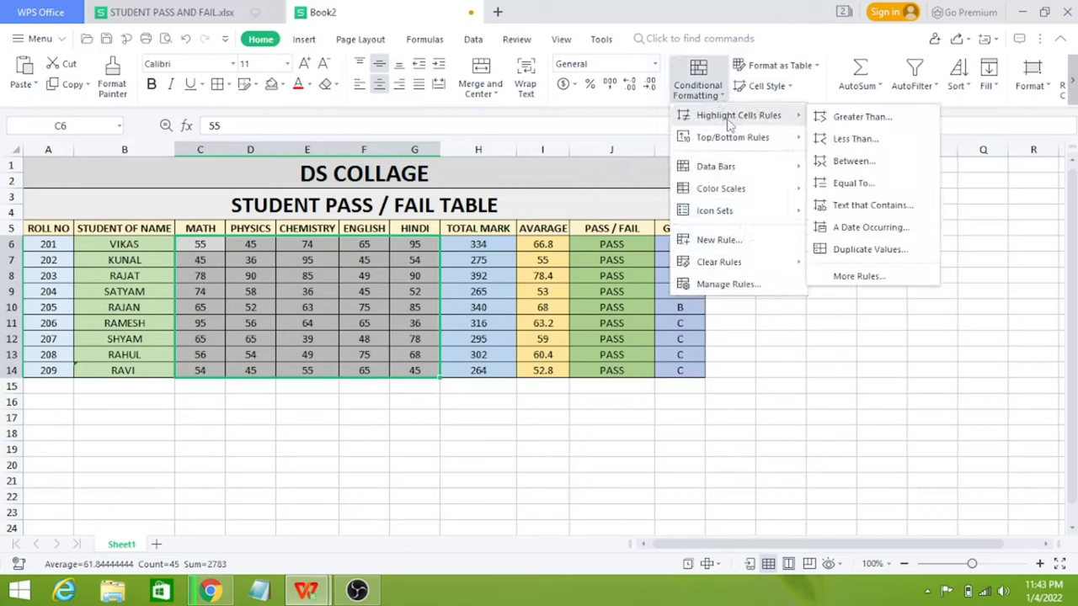
{"action": "left_click", "coordinate": [864, 120]}
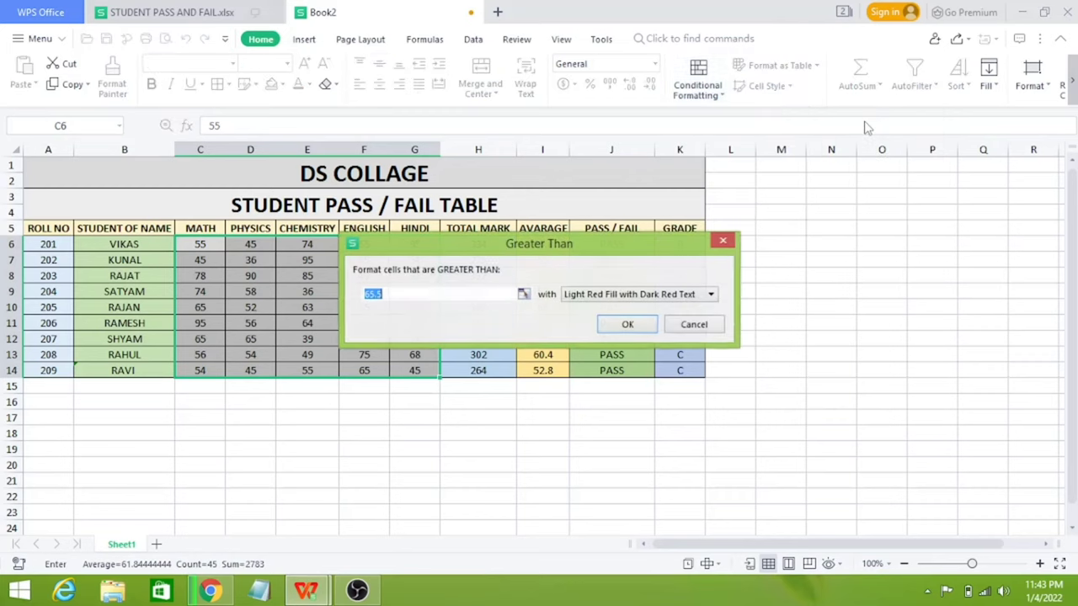
{"action": "left_click", "coordinate": [640, 323]}
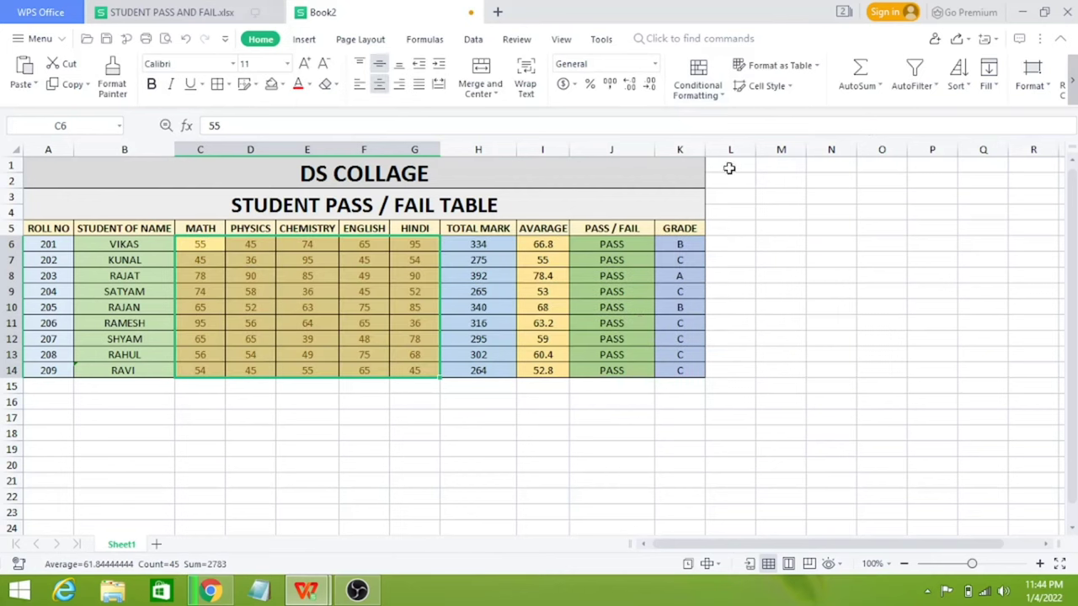
- Add a Less Than 33 highlight rule with red text to the marks
{"action": "left_click", "coordinate": [722, 94]}
{"action": "mouse_move", "coordinate": [731, 118]}
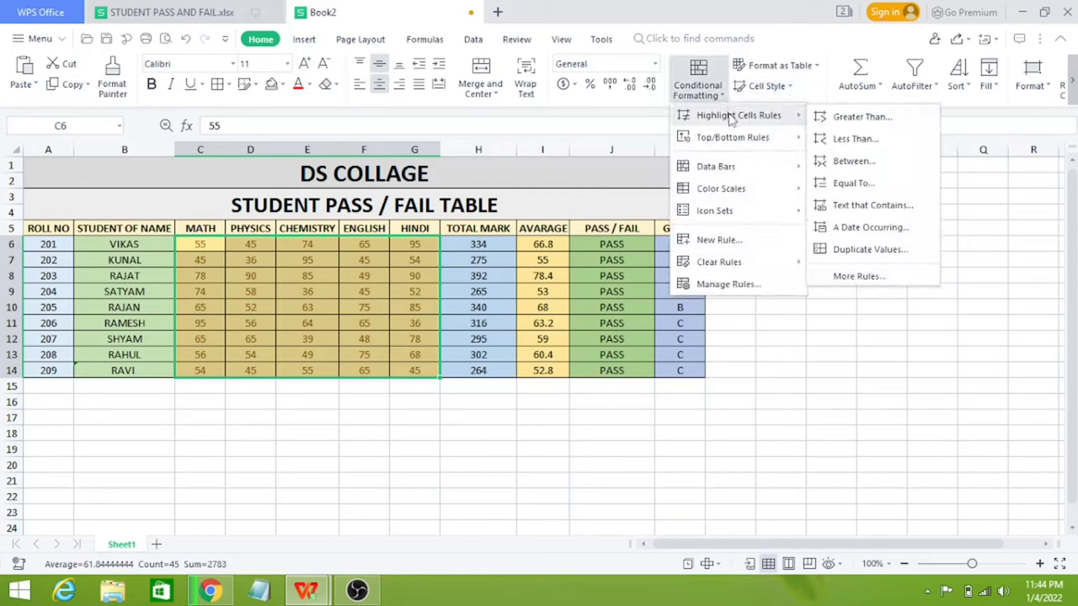
{"action": "left_click", "coordinate": [843, 140]}
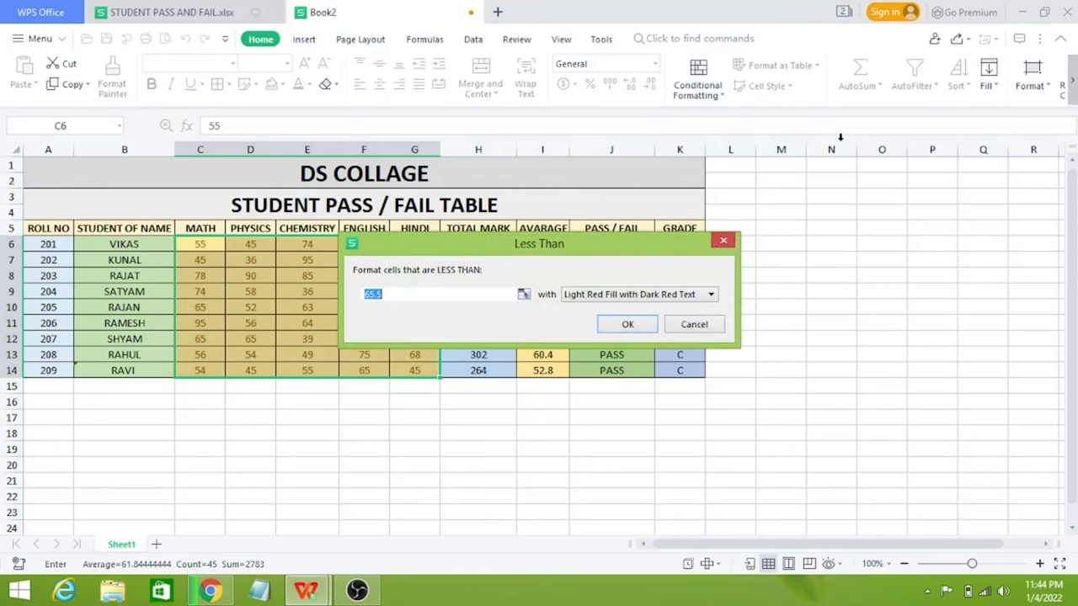
{"action": "left_click", "coordinate": [397, 293]}
{"action": "key", "text": "BackSpace"}
{"action": "key", "text": "BackSpace"}
{"action": "type", "text": "33"}
{"action": "left_click", "coordinate": [653, 295]}
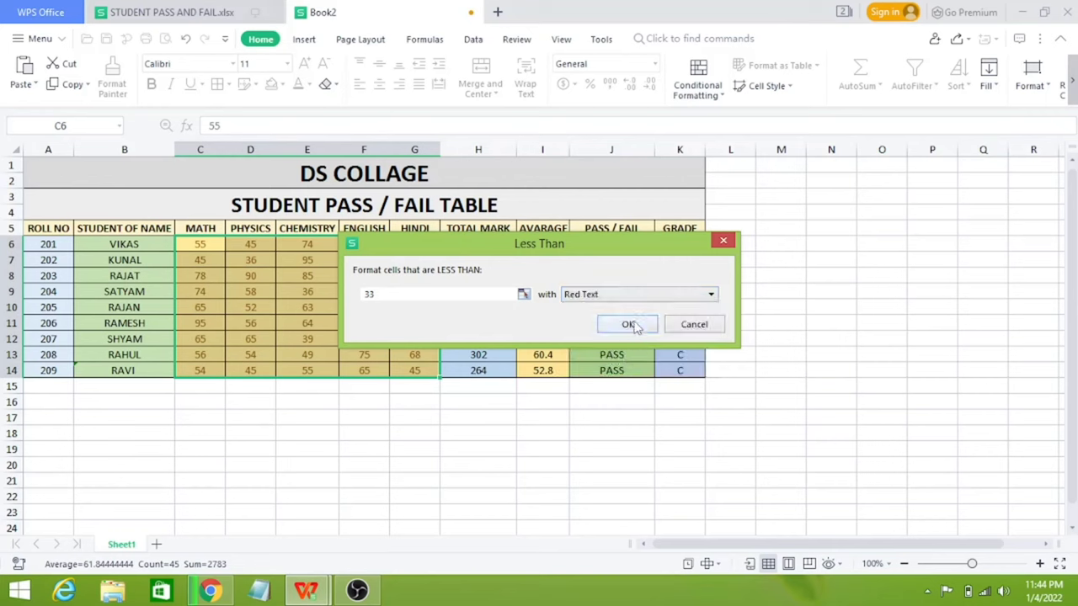
{"action": "left_click", "coordinate": [633, 325]}
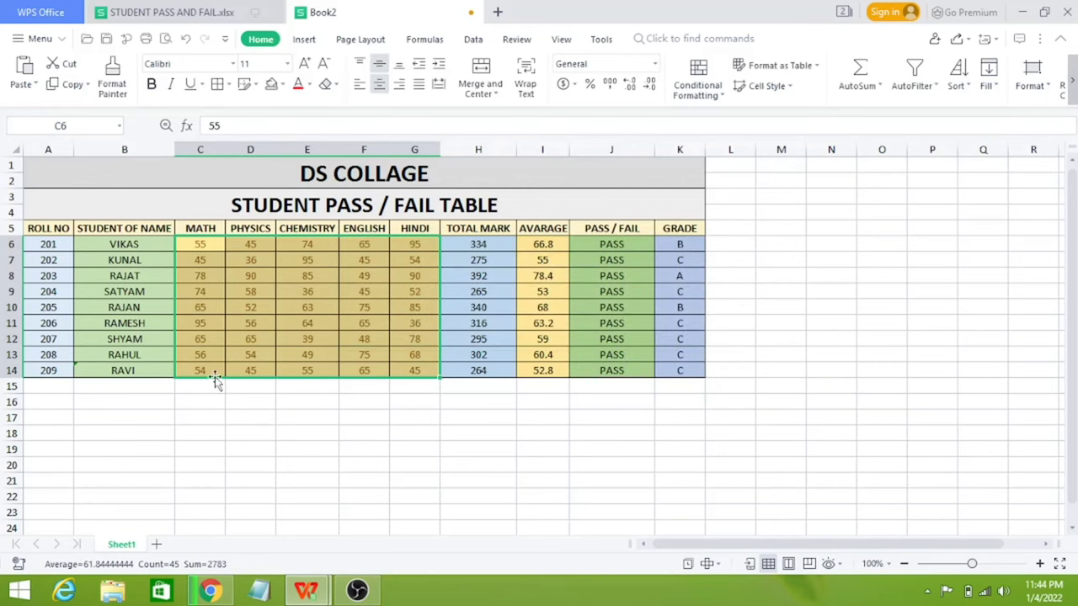
- Change the marks in E10, G12 and E13 to 33
{"action": "left_click", "coordinate": [298, 309]}
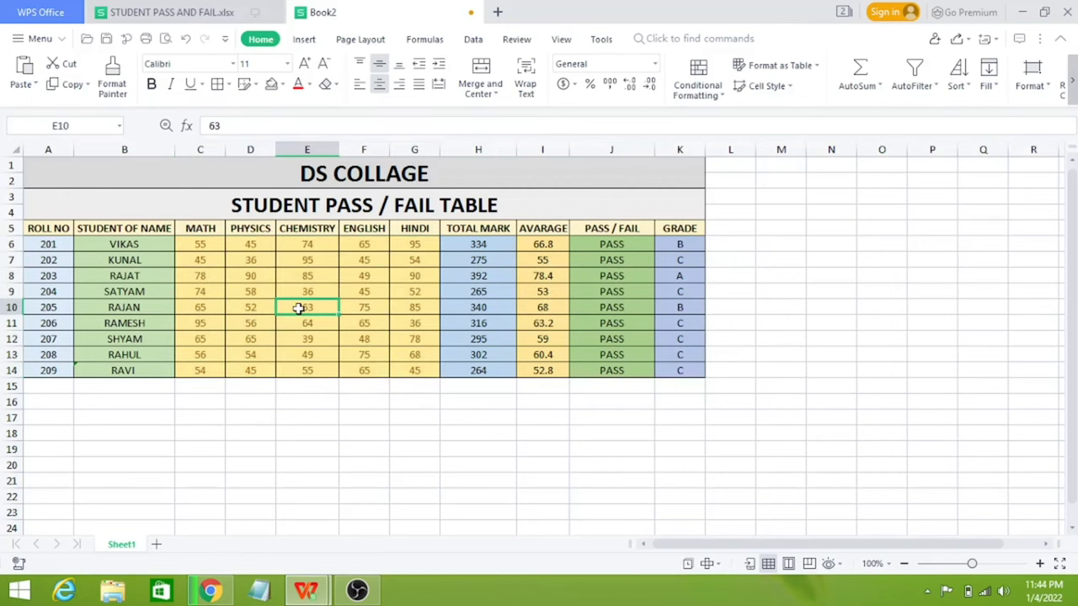
{"action": "type", "text": "33"}
{"action": "key", "text": "Return"}
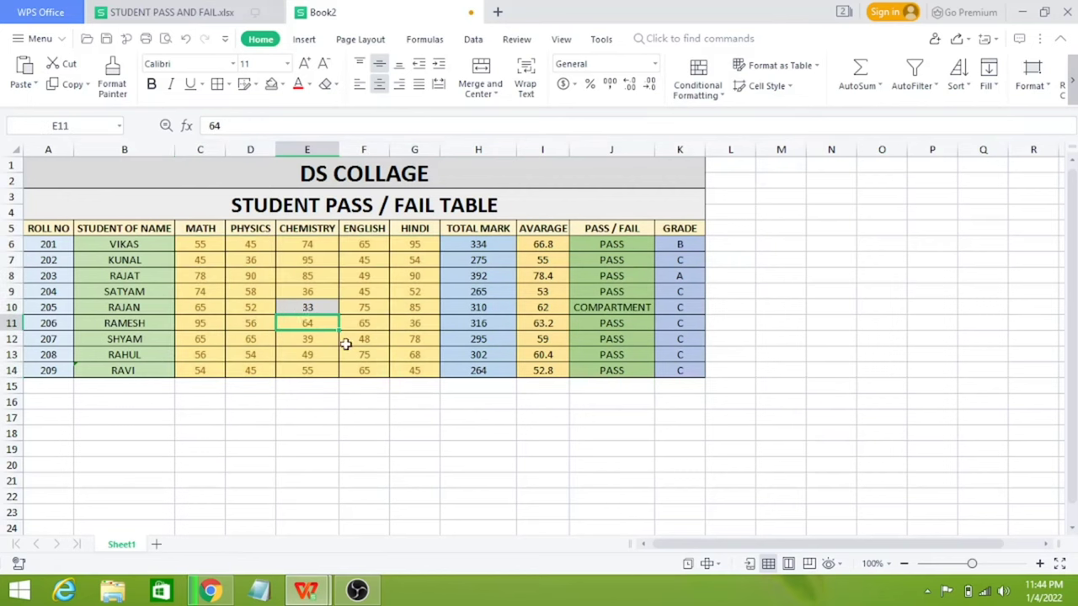
{"action": "left_click", "coordinate": [391, 337]}
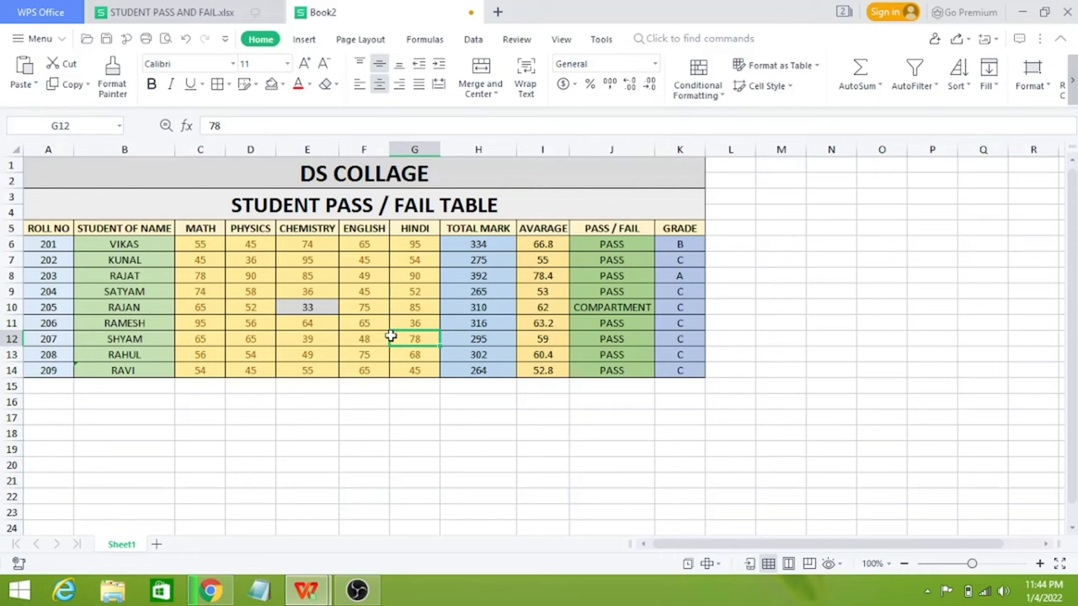
{"action": "type", "text": "33"}
{"action": "key", "text": "Return"}
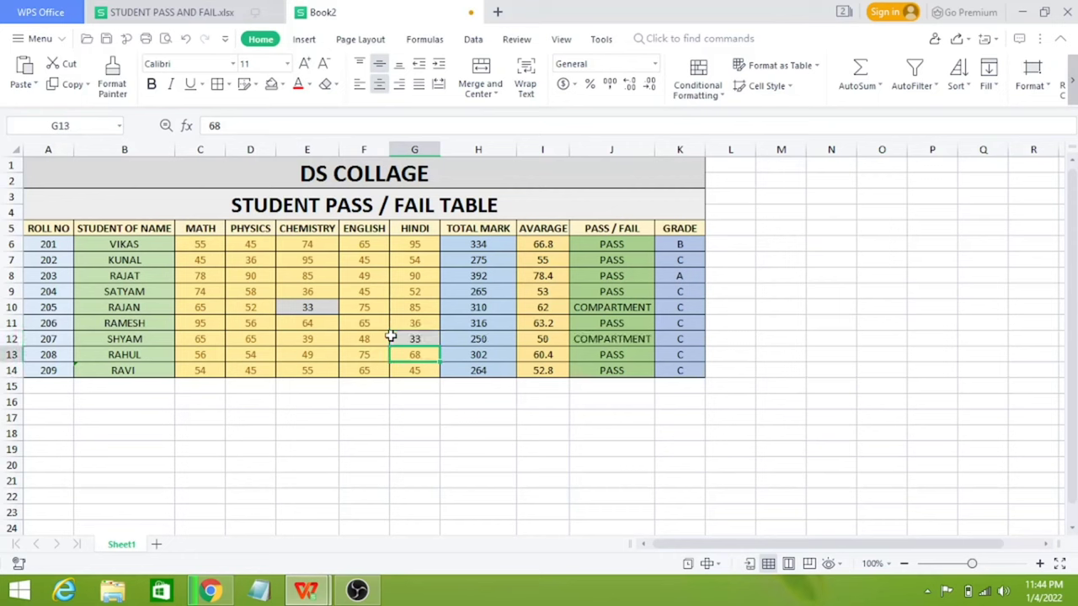
{"action": "left_click", "coordinate": [283, 358]}
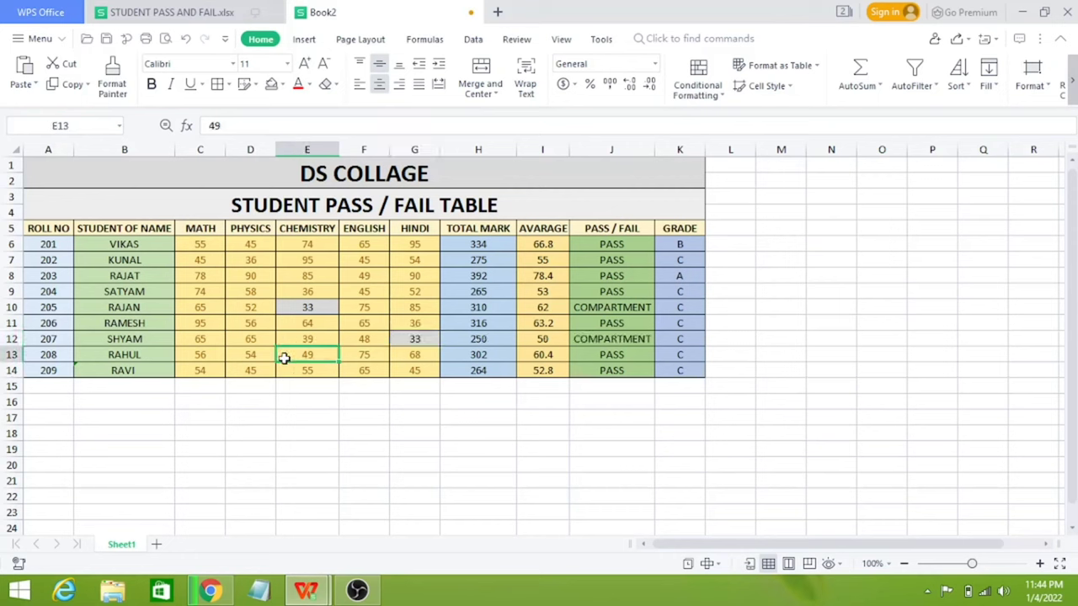
{"action": "type", "text": "33"}
{"action": "key", "text": "Return"}
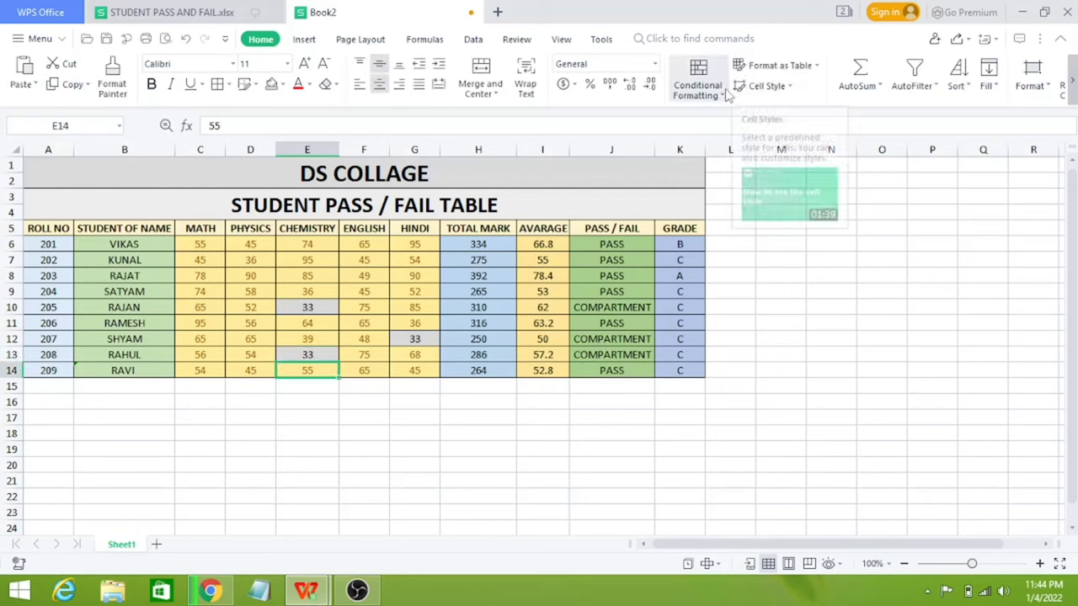
{"action": "left_click", "coordinate": [193, 366]}
- Apply a Less Than 33 highlight rule with Red Text style to C6:G14
{"action": "left_click_drag", "start_coordinate": [192, 362], "coordinate": [400, 248]}
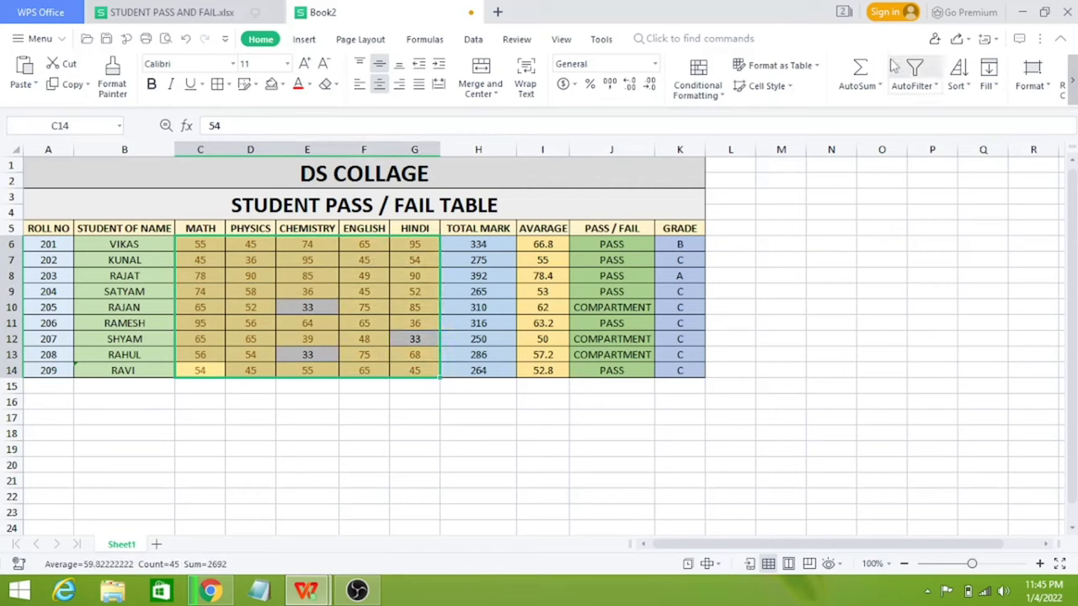
{"action": "left_click", "coordinate": [721, 91]}
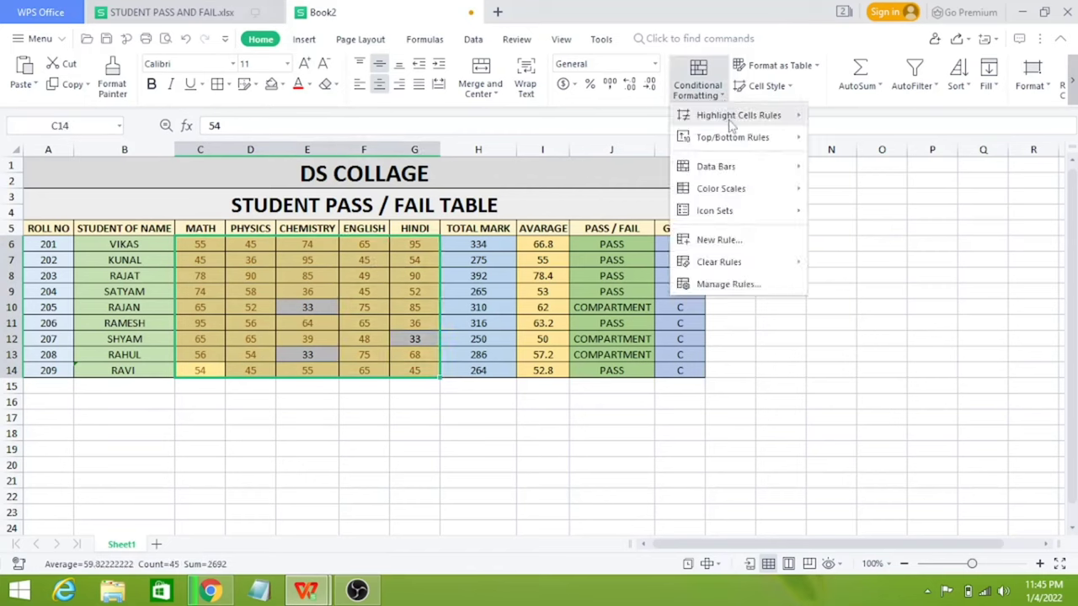
{"action": "mouse_move", "coordinate": [738, 116]}
{"action": "left_click", "coordinate": [841, 140]}
{"action": "type", "text": "33"}
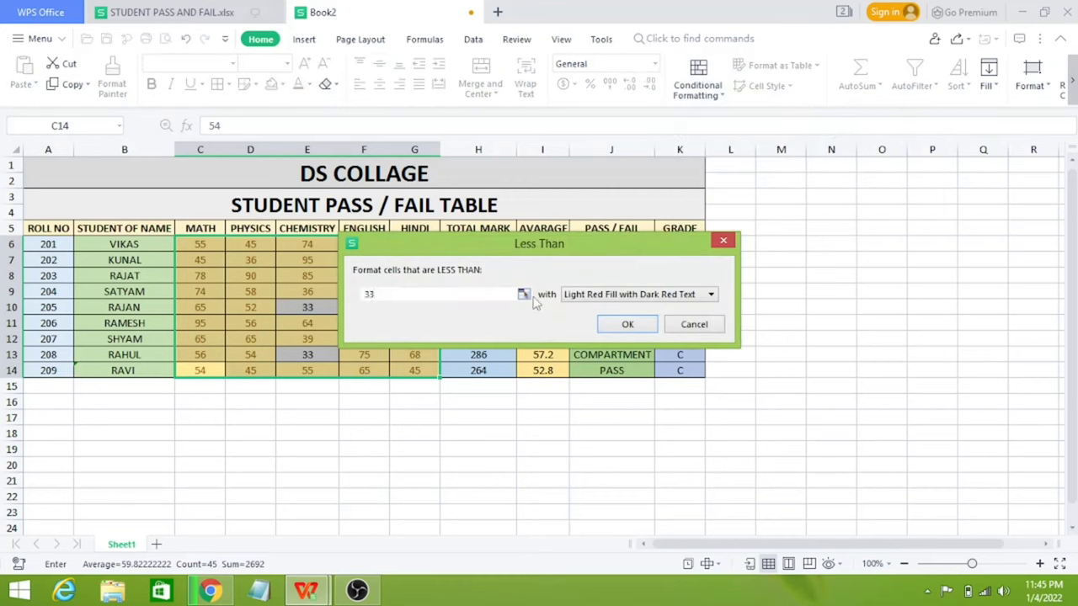
{"action": "left_click", "coordinate": [656, 295]}
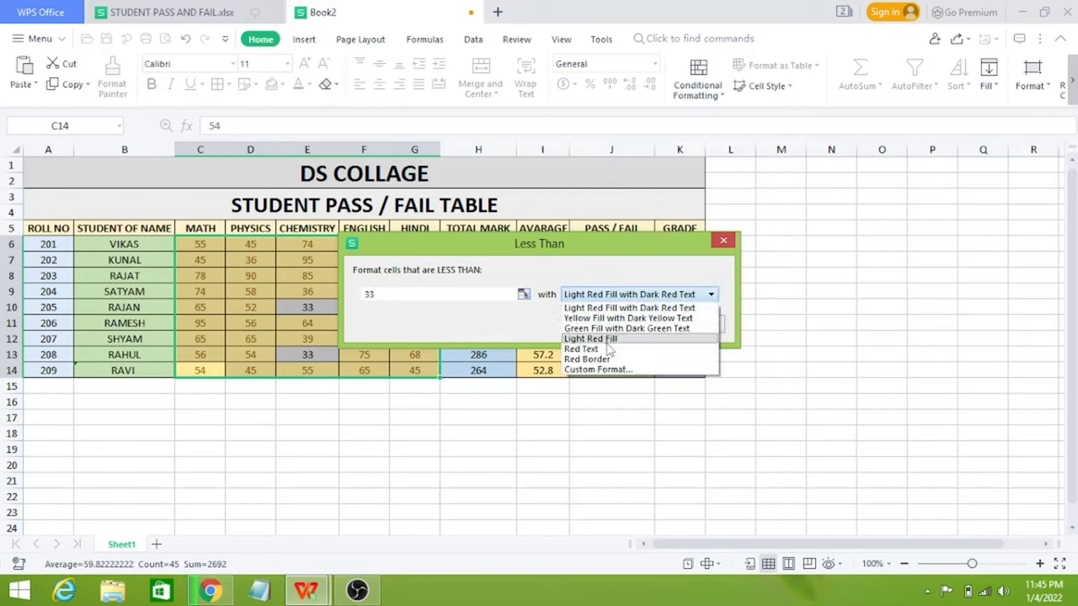
{"action": "left_click", "coordinate": [611, 349]}
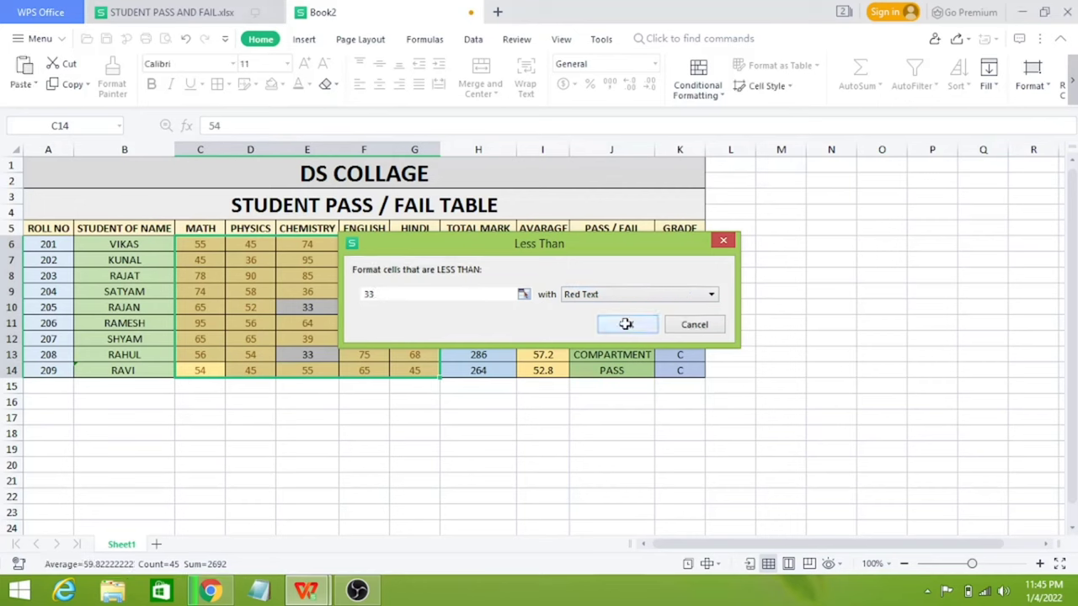
{"action": "left_click", "coordinate": [627, 326]}
{"action": "left_click", "coordinate": [499, 412]}
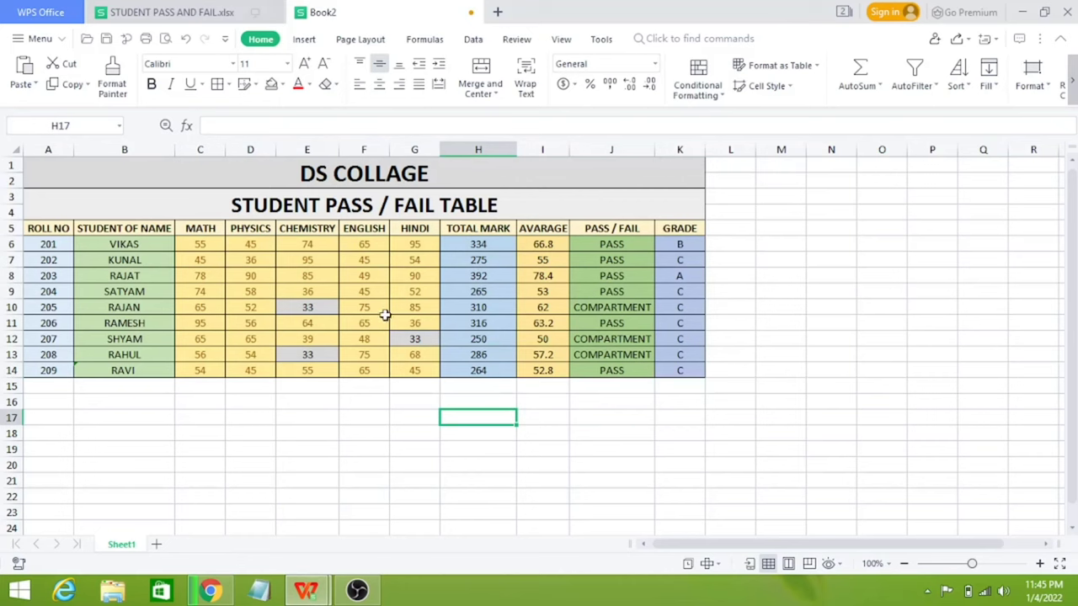